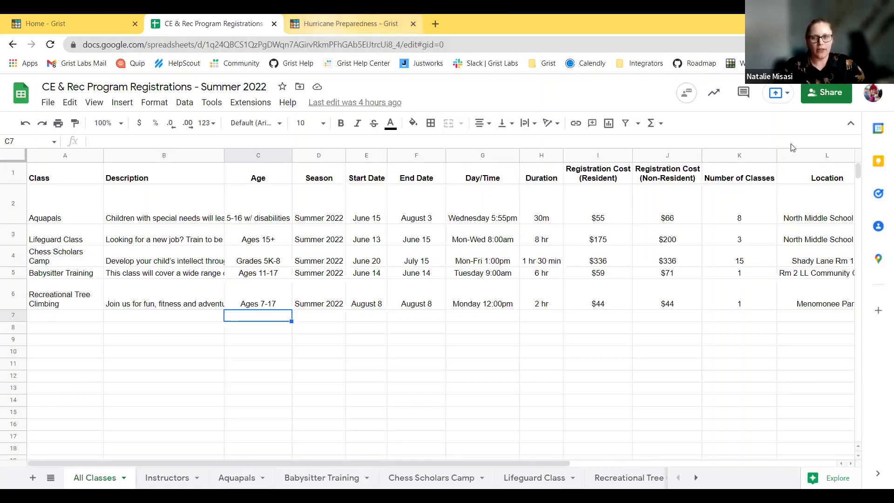
Close the Hurricane Preparedness Grist tab to return to the program registrations spreadsheet
key(ctrl+Tab)
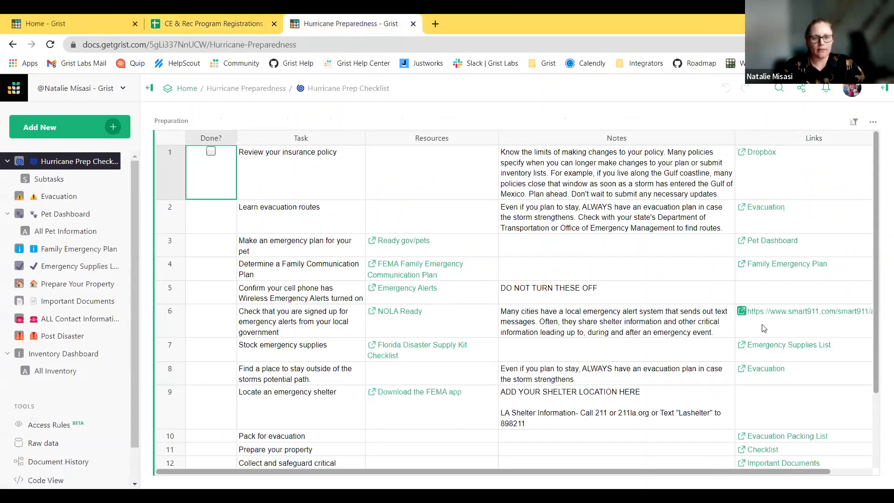
click(873, 123)
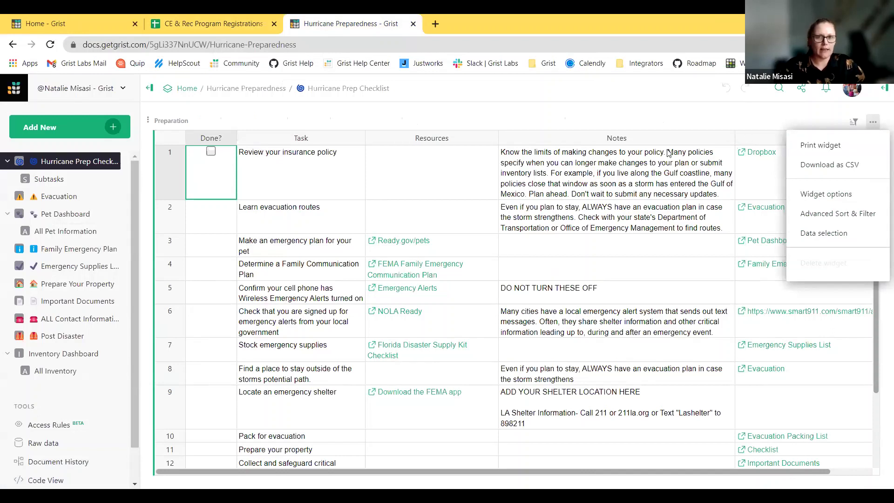
right_click(323, 27)
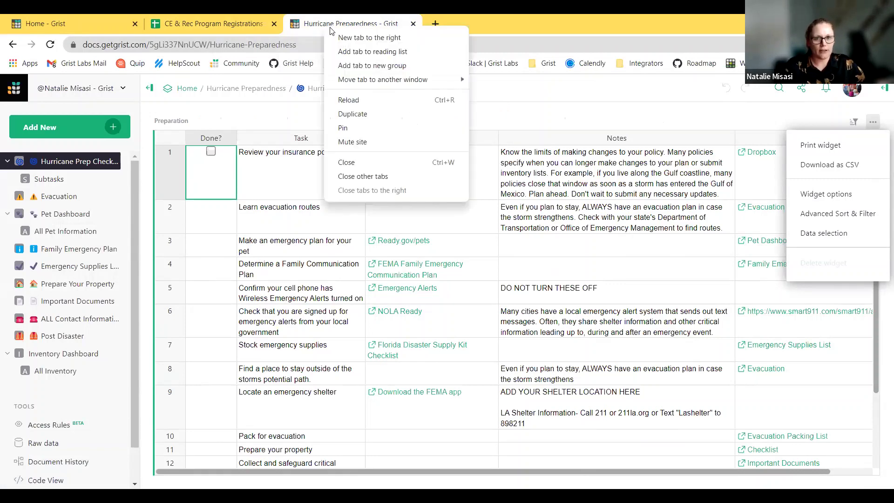
click(391, 162)
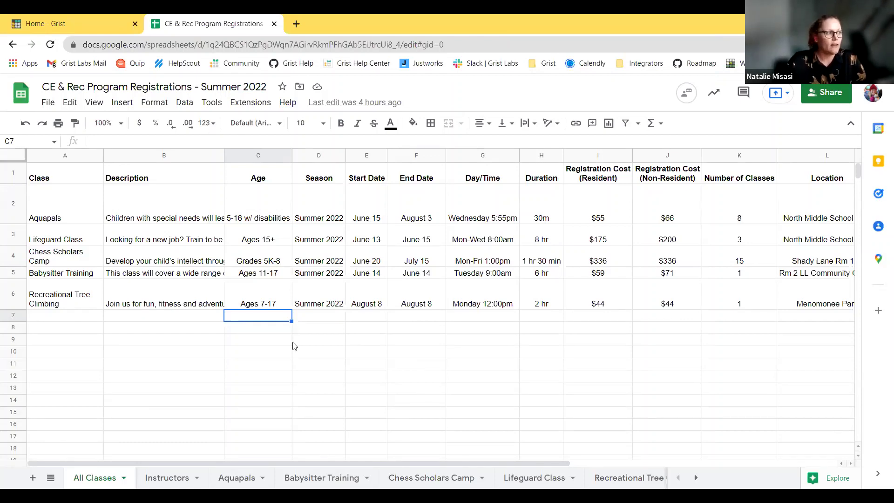
Review the Instructors, Aquapals, Chess Scholars Camp, Tree Climbing and All Classes sheets, ending on Instructors
click(174, 478)
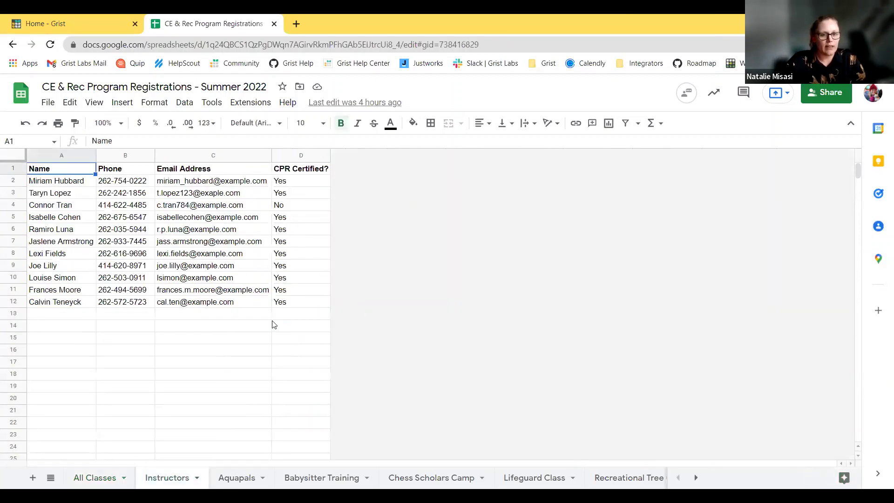
click(231, 474)
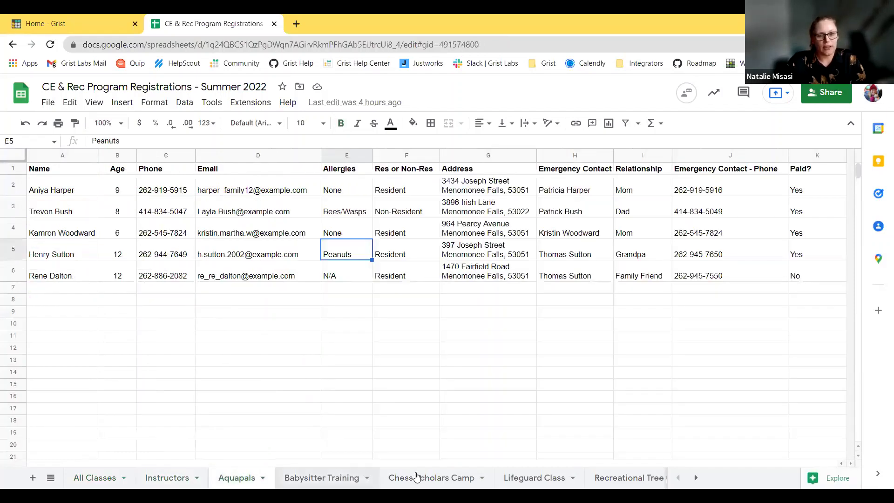
click(458, 480)
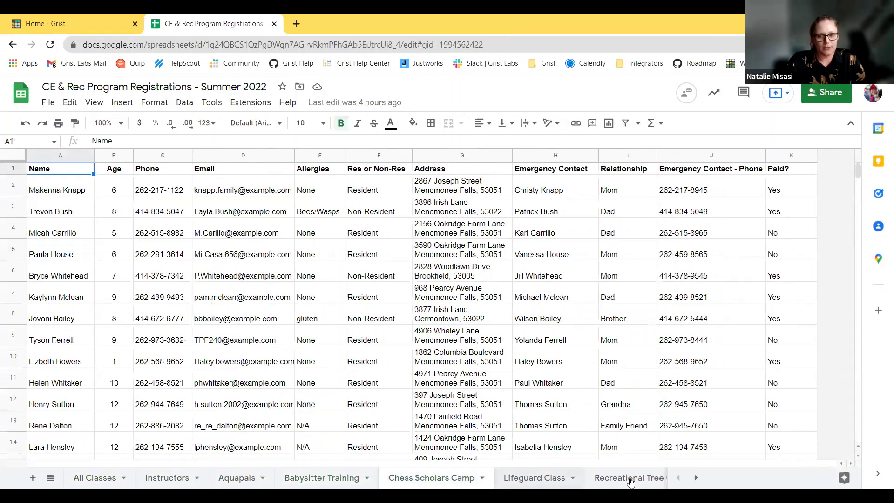
click(631, 480)
click(90, 476)
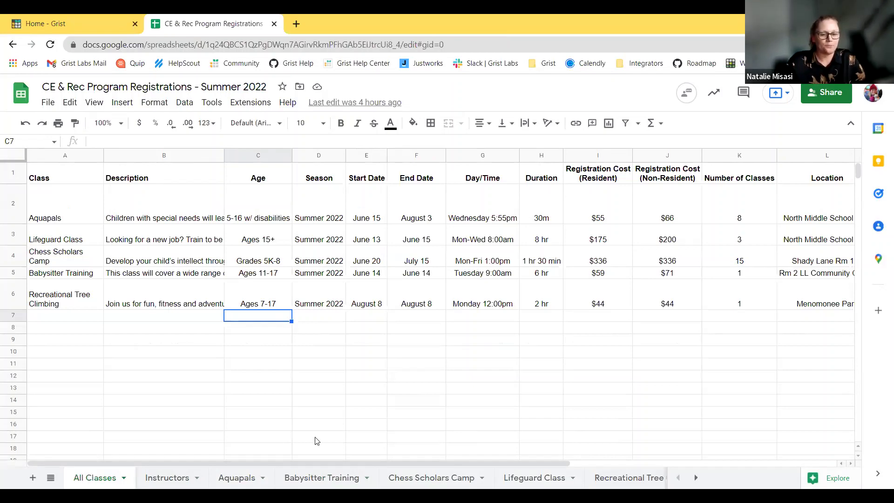
scroll(407, 469, right, 10)
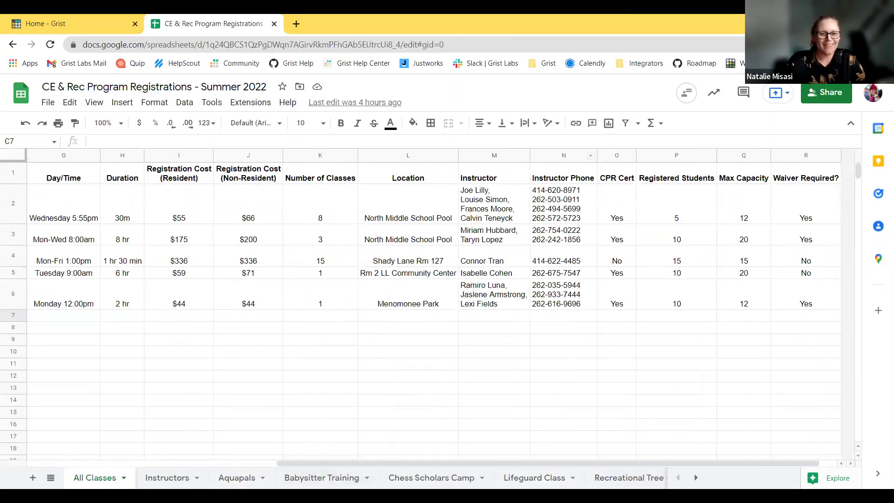
click(145, 480)
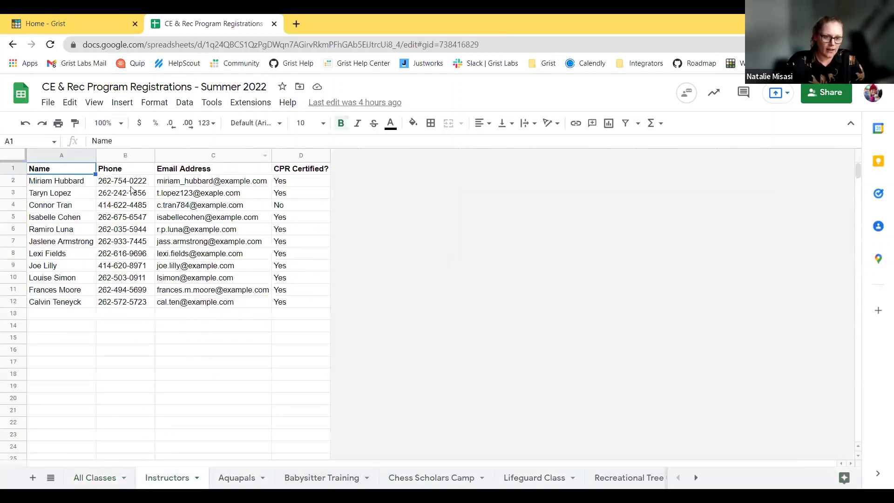
mouse_move(46, 24)
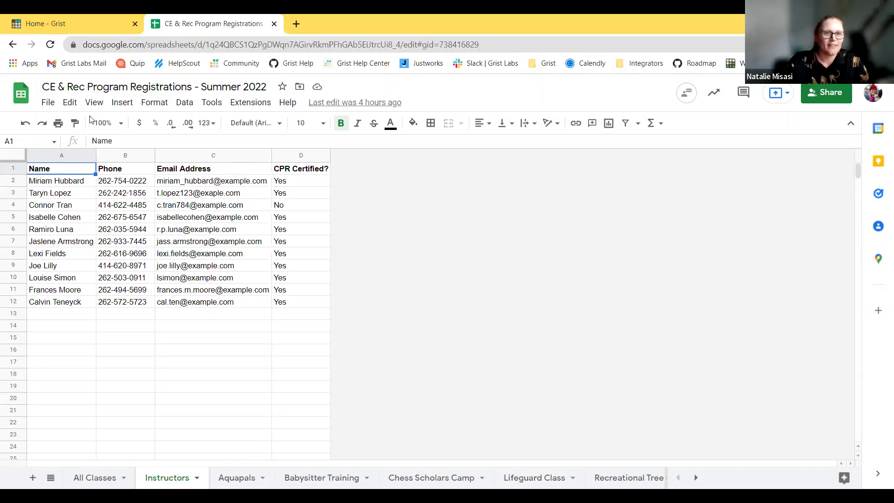
From Grist Home, import 'CE & Rec Program Registrations - Summer 2022' from Google Drive as a document
click(55, 28)
key(F11)
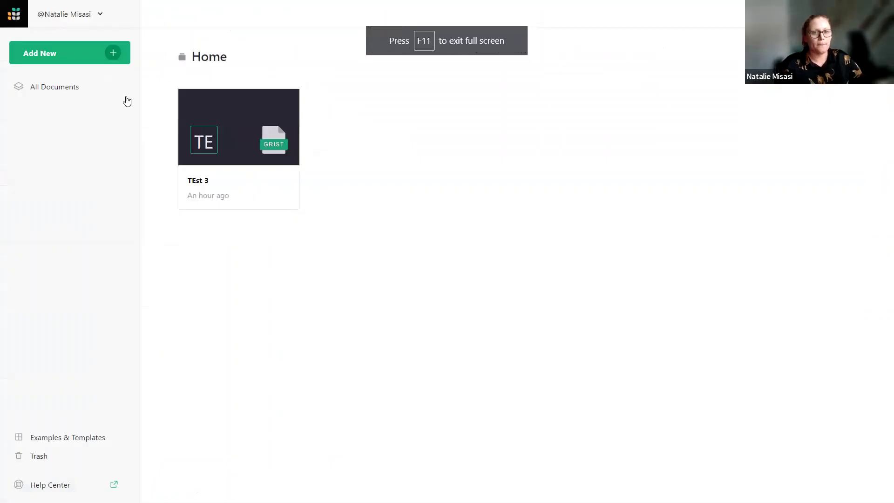
click(78, 54)
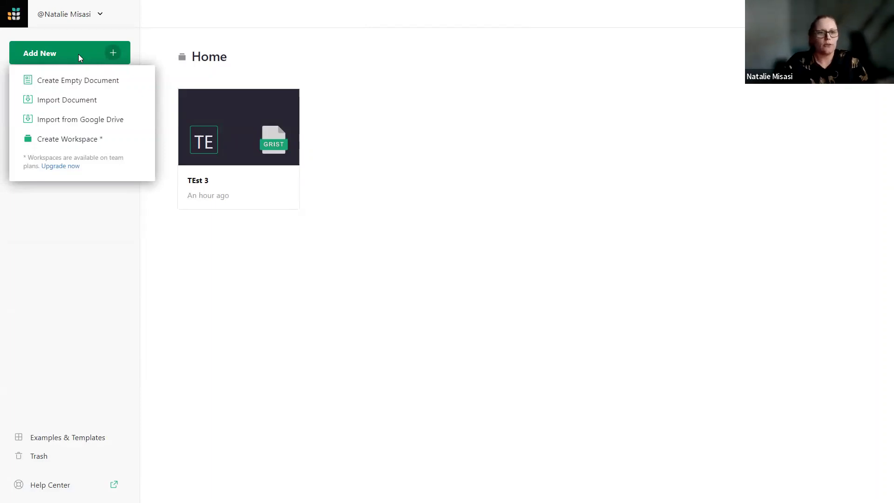
click(88, 119)
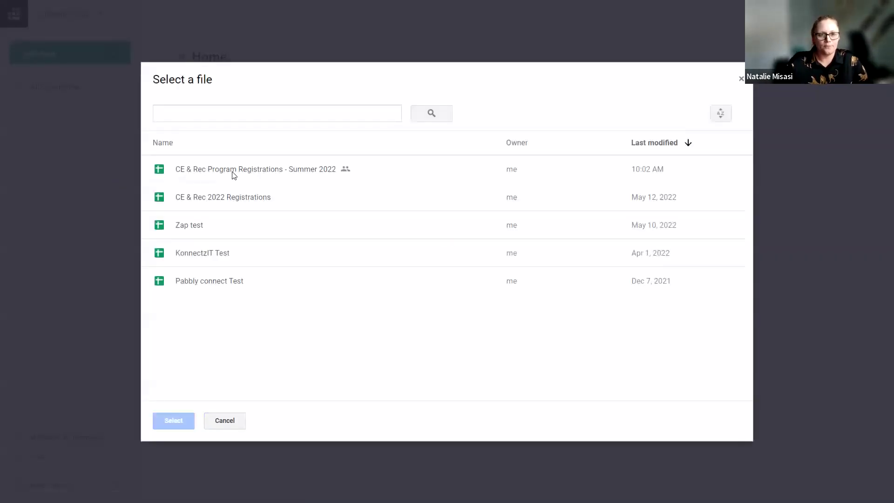
click(237, 175)
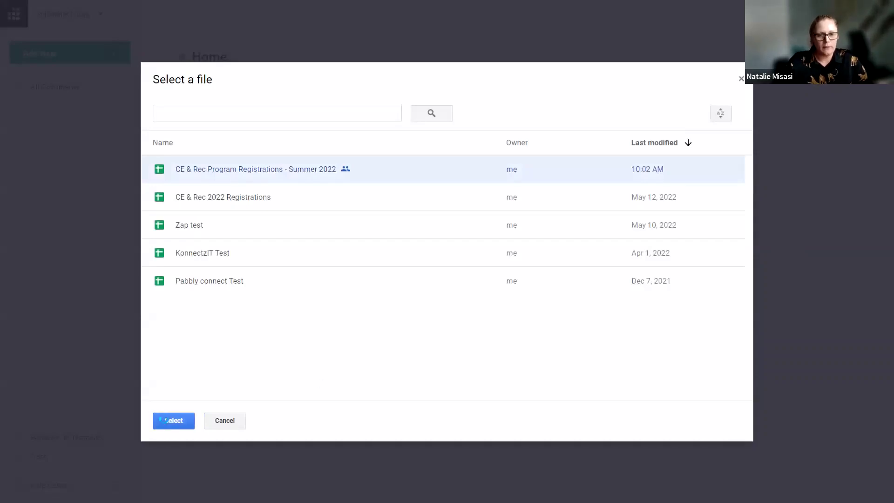
click(164, 419)
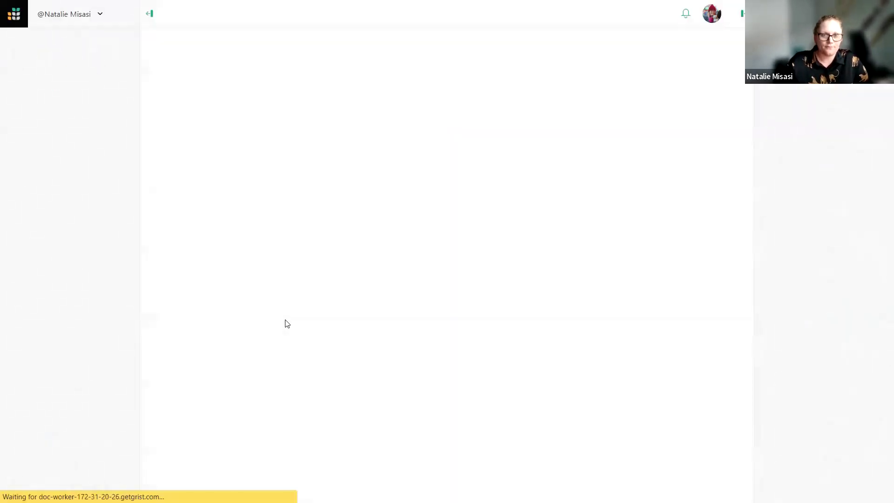
mouse_move(44, 122)
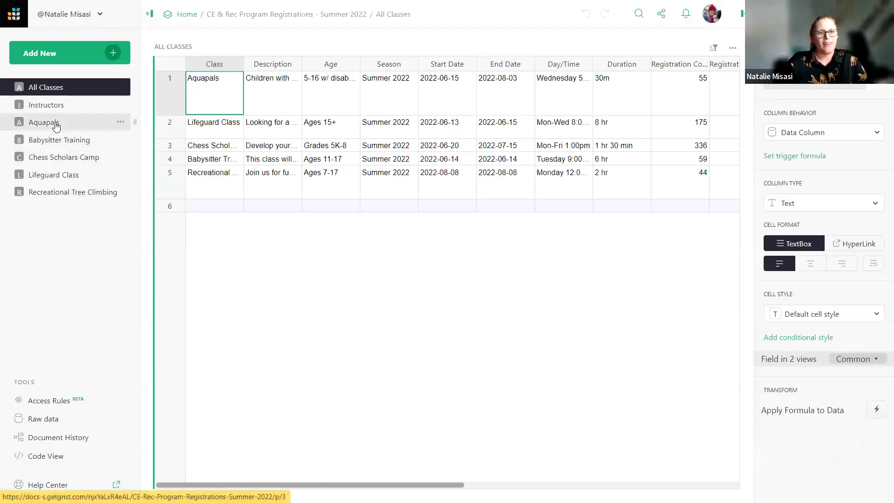
Browse the Babysitter Training, Chess Scholars Camp, Lifeguard Class and Tree Climbing pages, then return Home
click(53, 138)
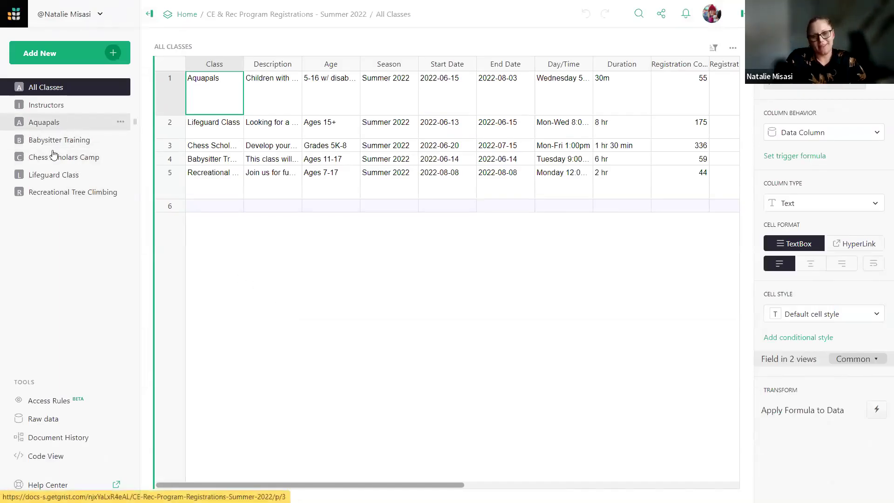
click(54, 158)
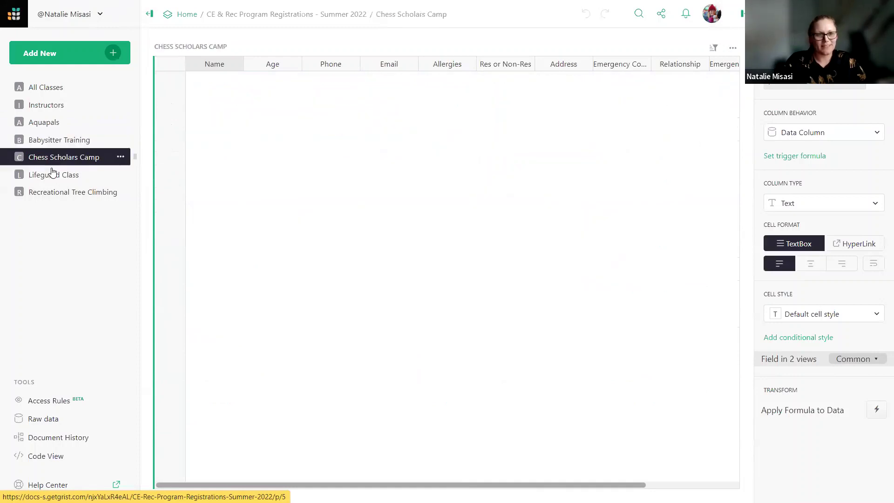
click(53, 175)
click(54, 189)
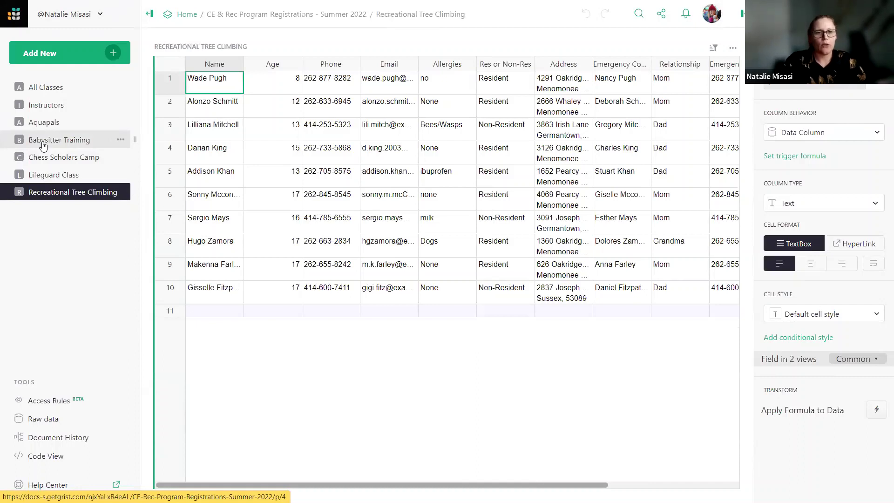
click(187, 16)
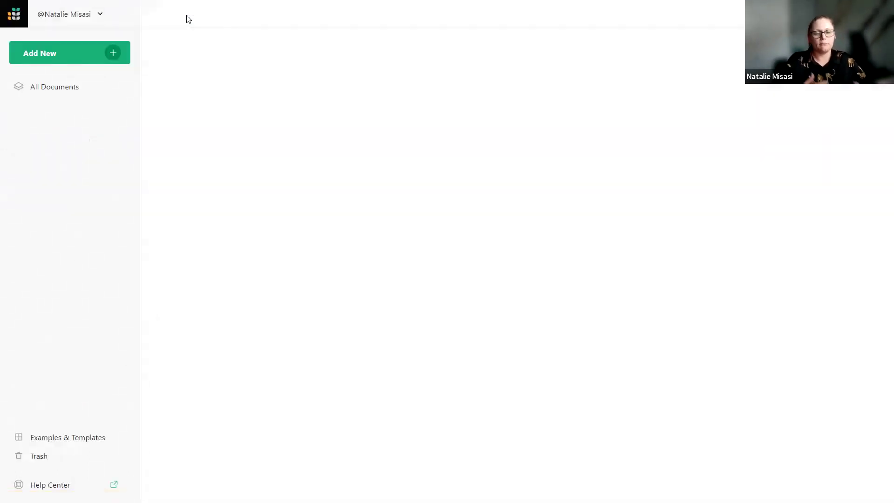
click(103, 55)
Create an empty document and choose the CE & Rec Summer 2022 file for Google Drive import
click(103, 78)
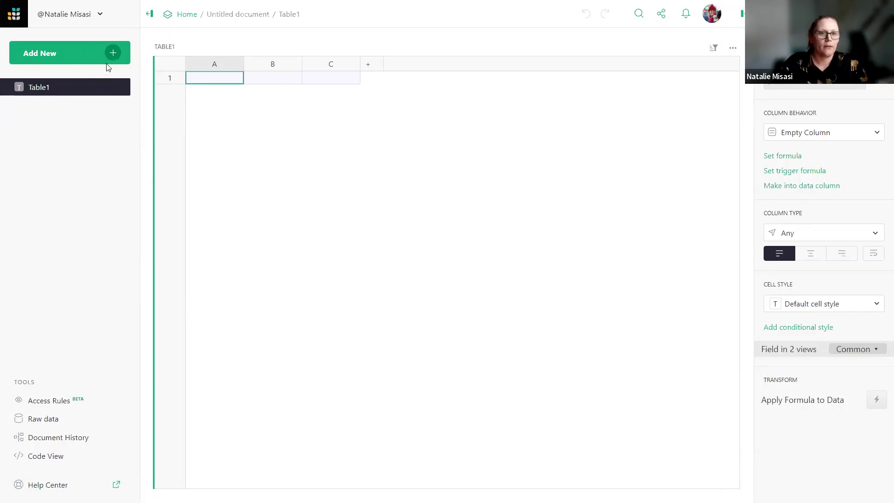
click(108, 61)
click(94, 168)
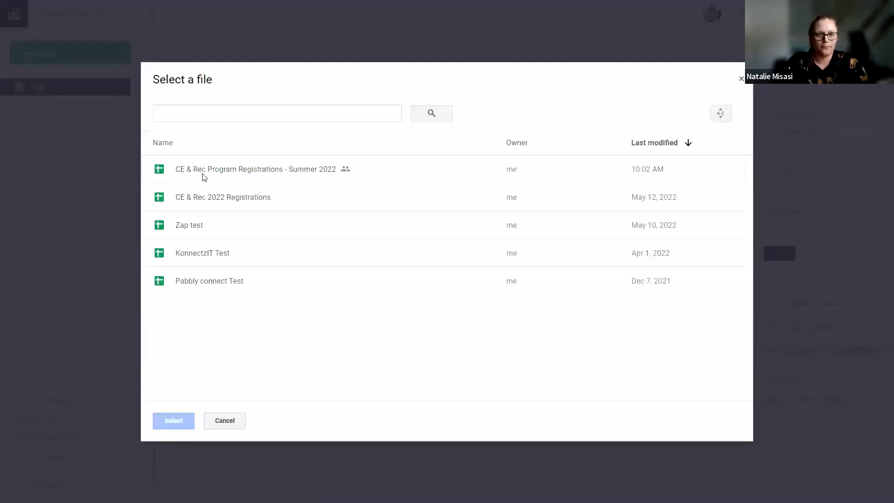
click(203, 176)
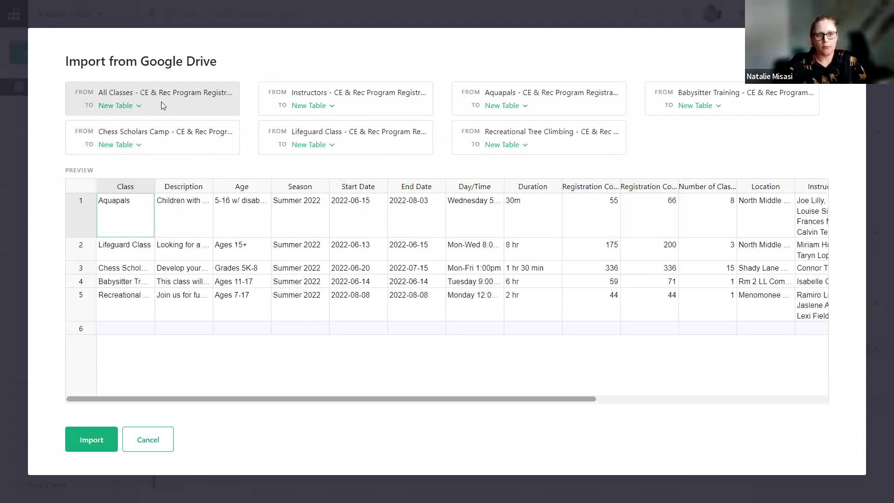
Preview the Instructors sheet, then the Aquapals sheet, in the import dialog
click(364, 96)
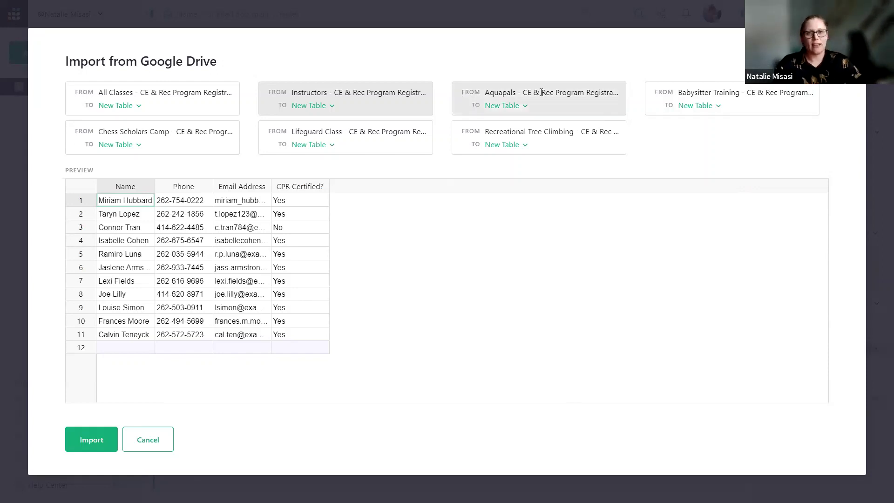
click(579, 98)
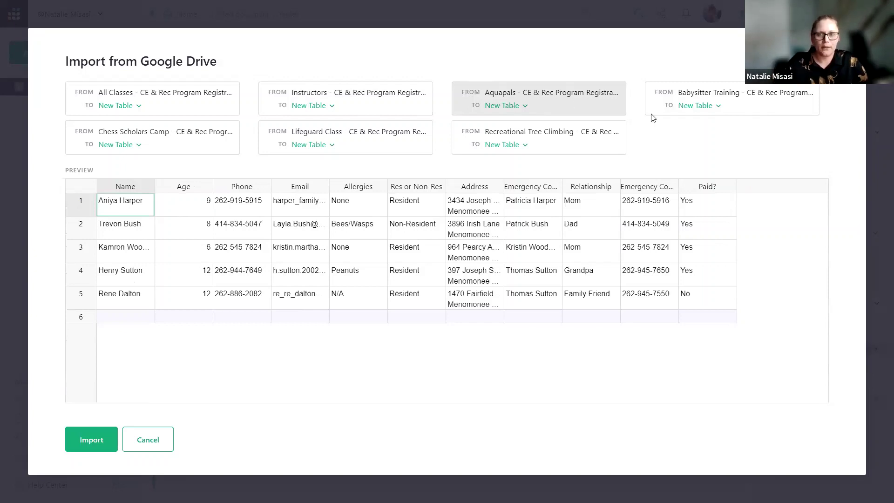
Skip Babysitter Training, Chess Scholars Camp, Lifeguard Class and Tree Climbing, importing the other sheets as new tables
click(695, 106)
click(692, 146)
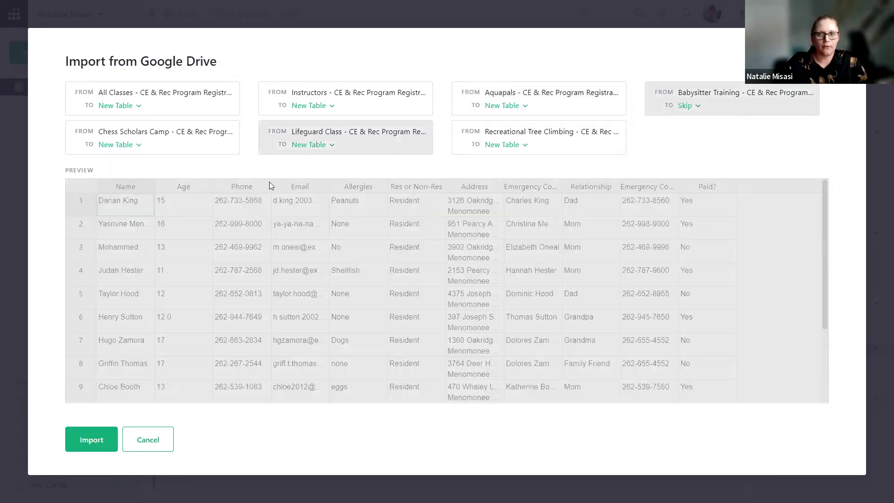
click(132, 145)
click(117, 185)
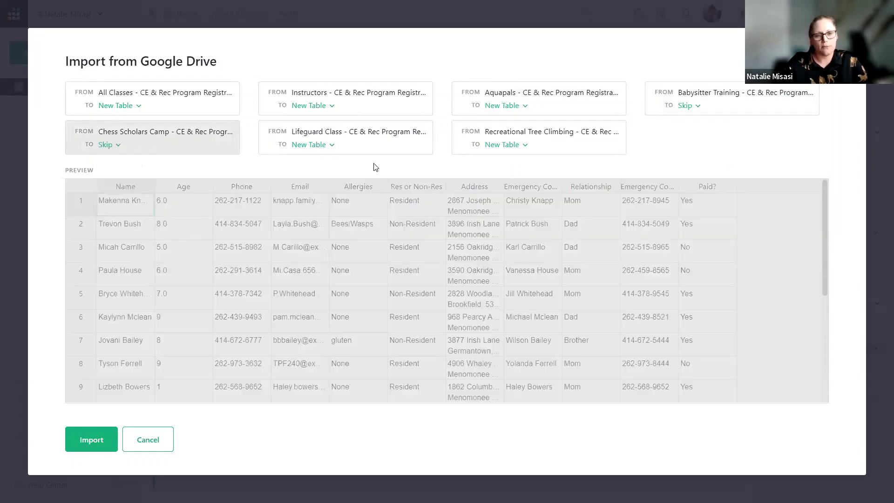
click(308, 144)
click(299, 189)
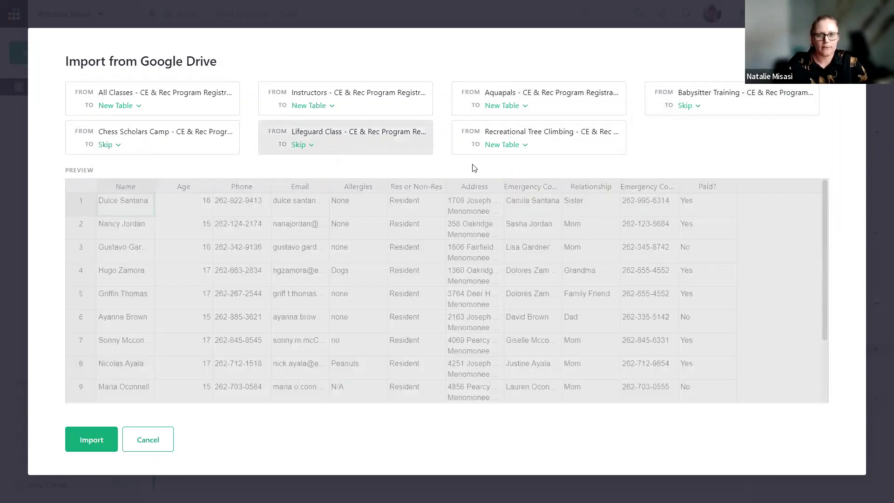
click(512, 148)
click(500, 185)
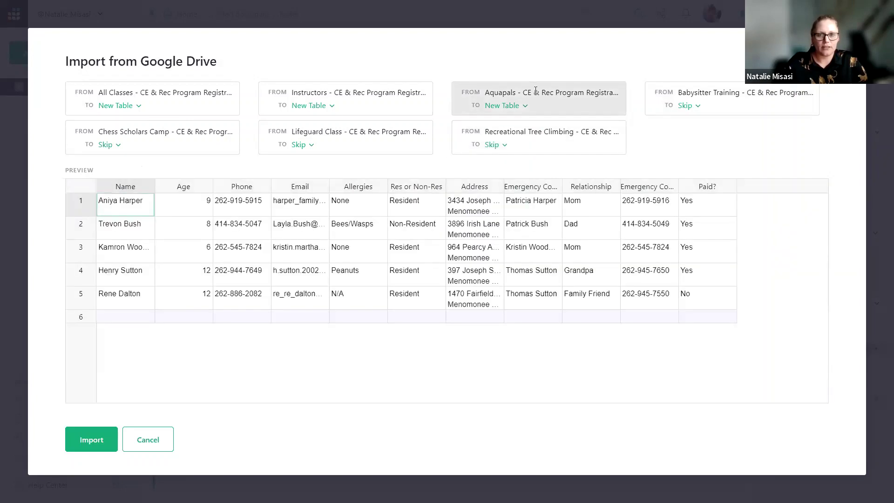
click(74, 448)
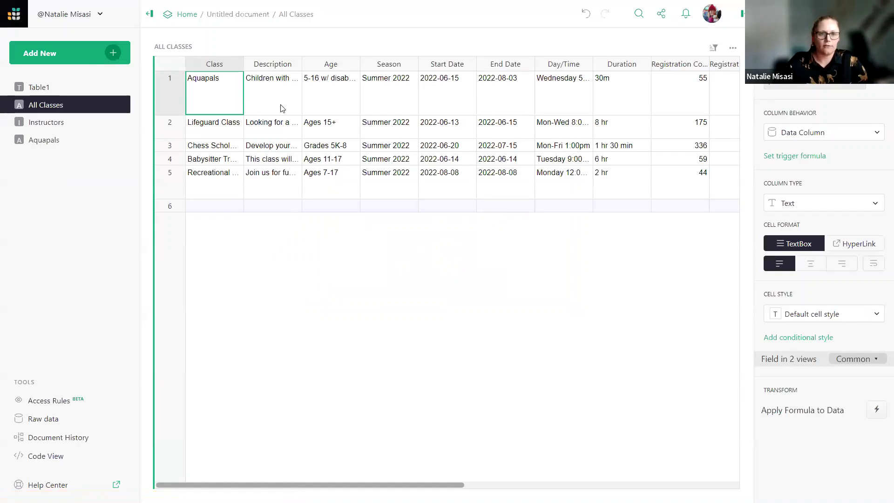
Check the Instructors table, then rename the Aquapals data table to 'Students'
click(63, 122)
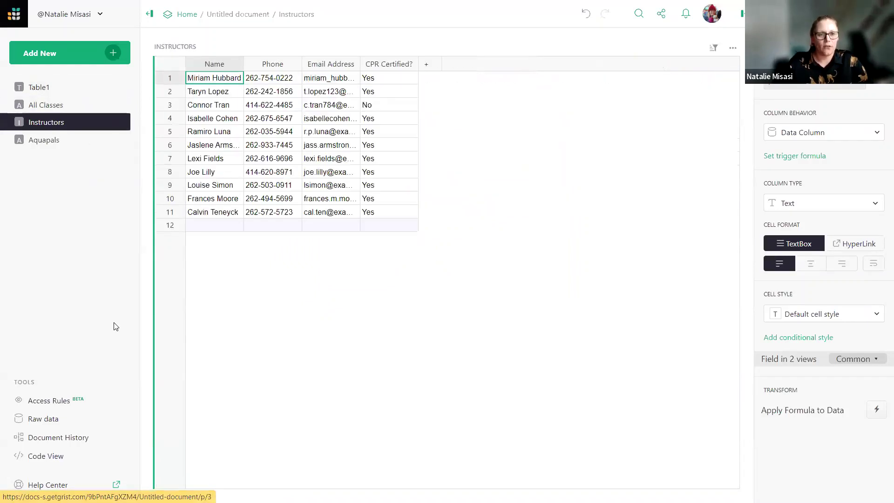
click(40, 147)
click(173, 46)
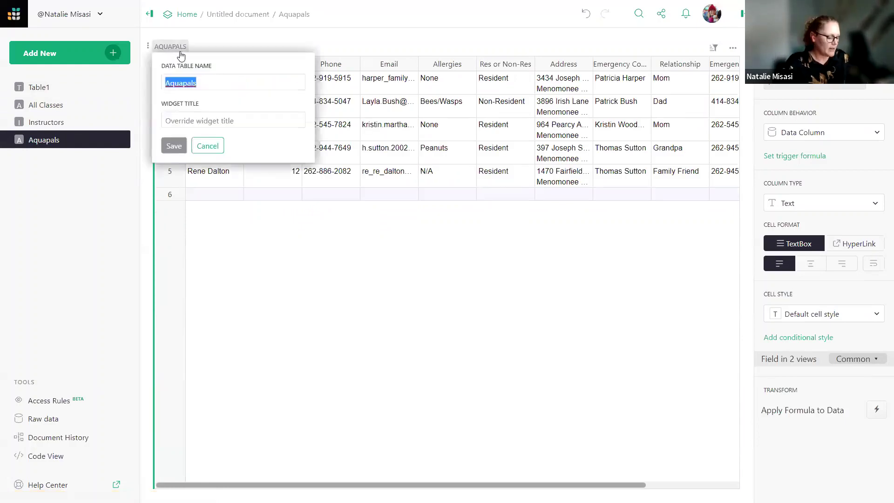
text(Students)
key(Return)
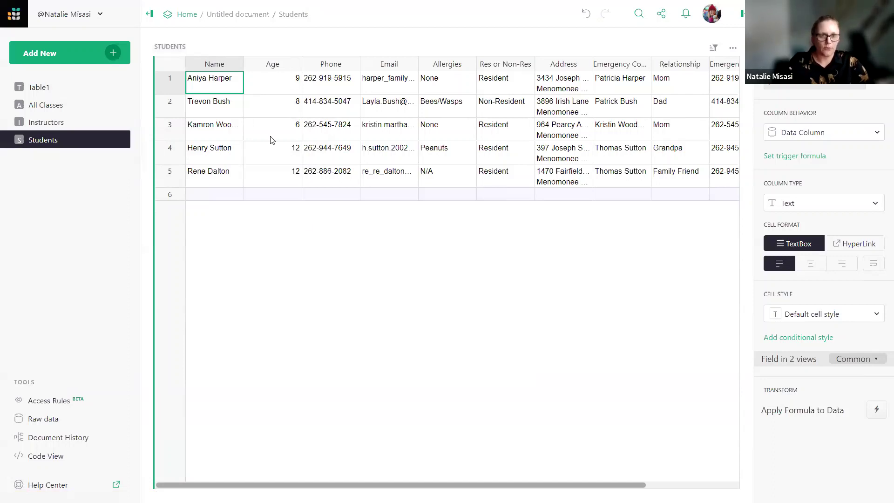
Select the CE & Rec Program Registrations - Summer 2022 file for another Google Drive import
click(93, 54)
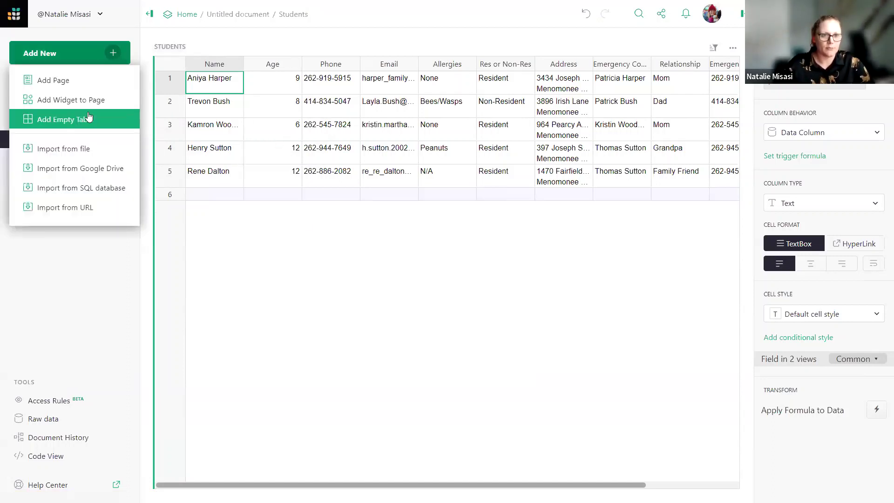
click(99, 176)
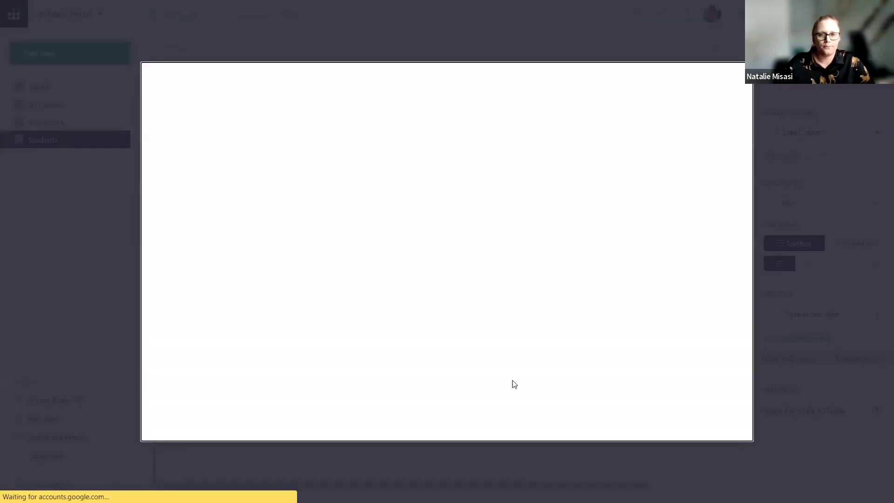
click(317, 176)
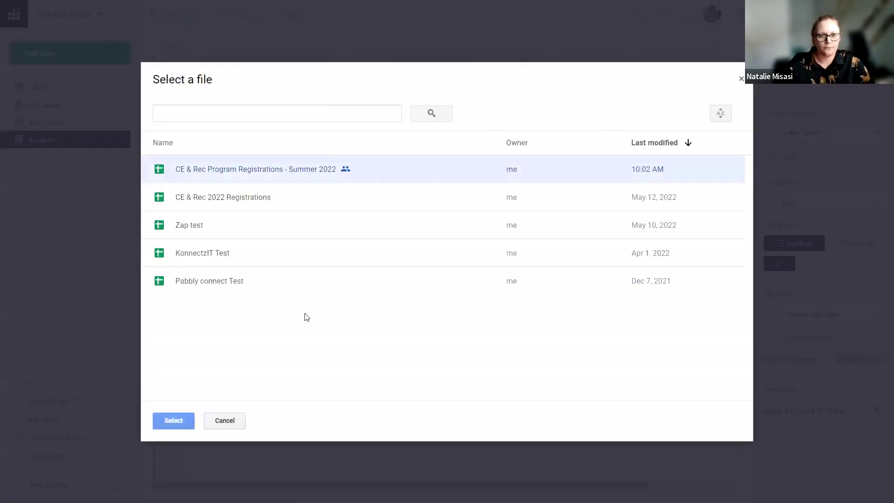
click(169, 421)
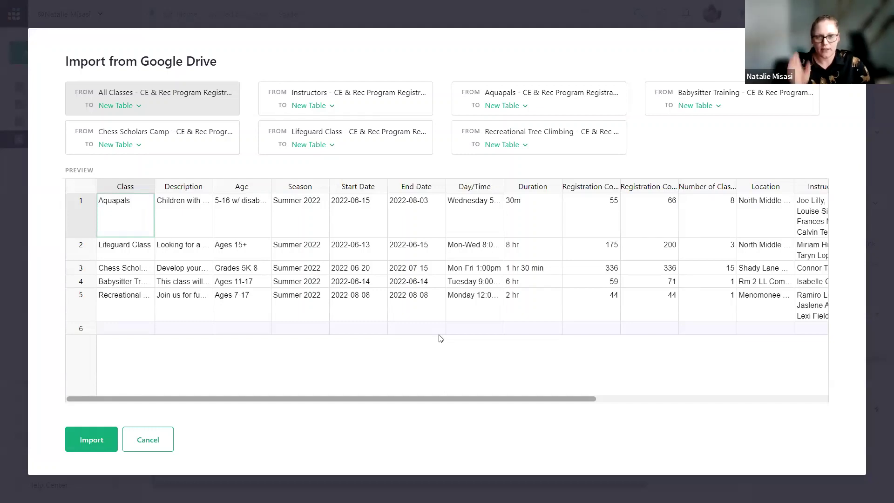
Set the All Classes, Instructors and Aquapals sheets to Skip in the import preview
click(138, 106)
click(114, 144)
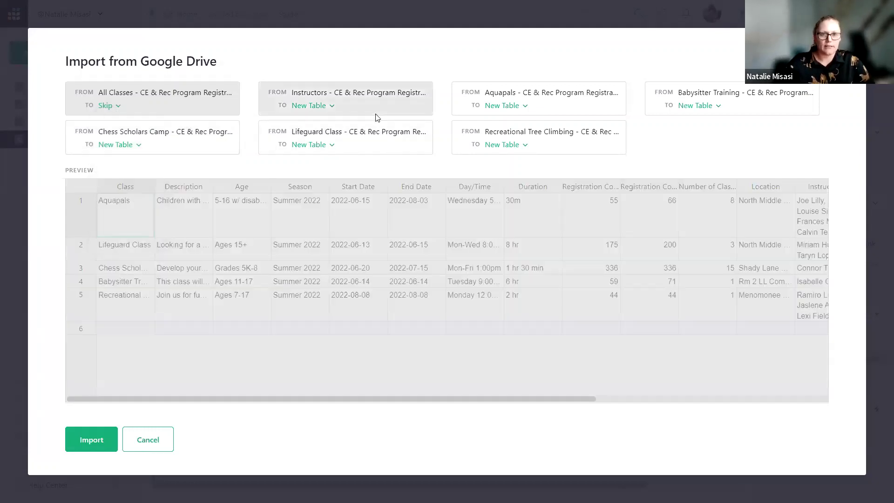
click(324, 106)
click(311, 146)
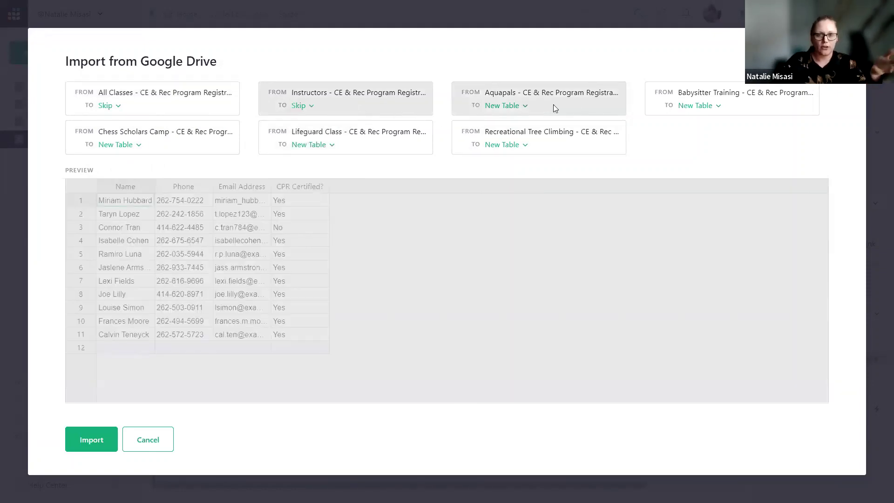
click(576, 104)
click(517, 107)
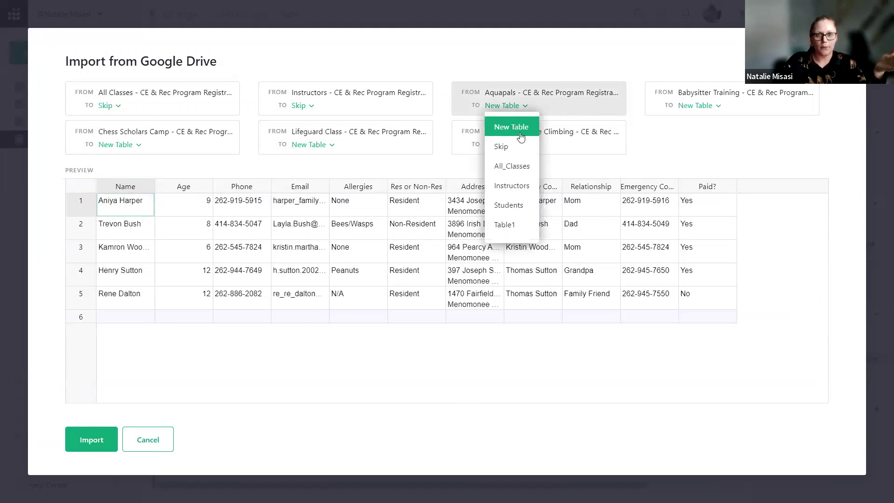
click(521, 145)
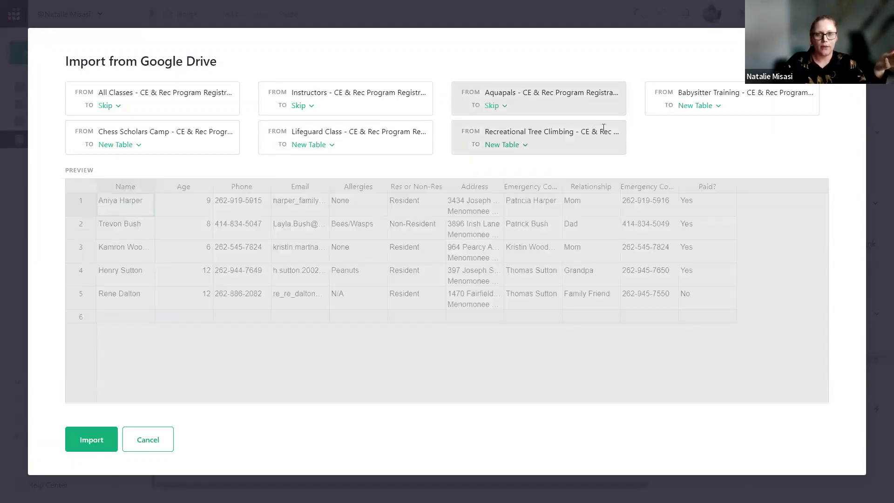
click(712, 106)
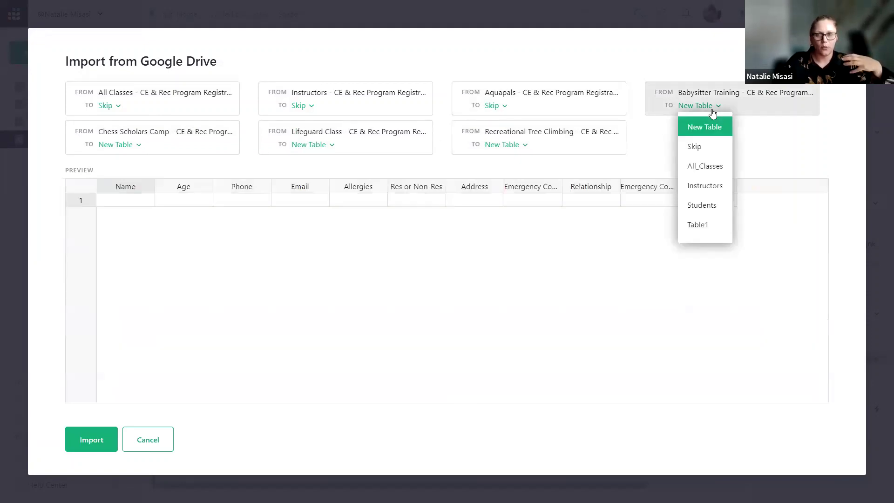
Send Babysitter Training rows into Students, updating existing records matched on Name
click(703, 201)
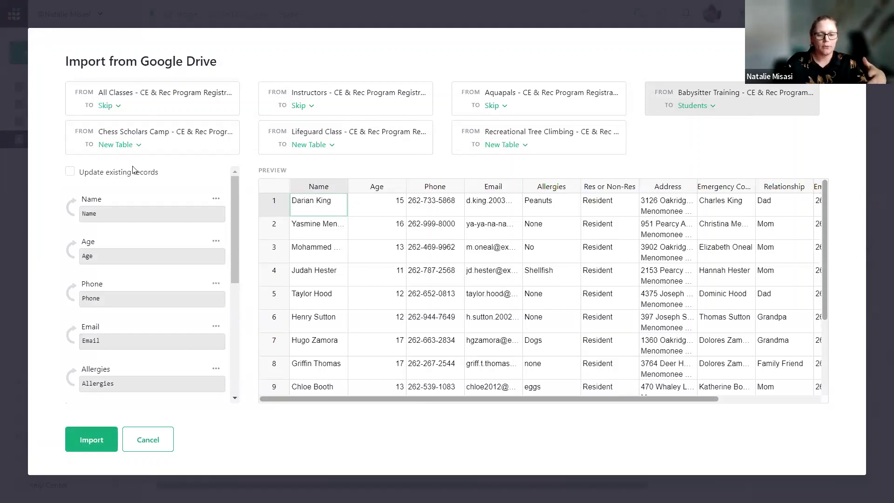
click(114, 172)
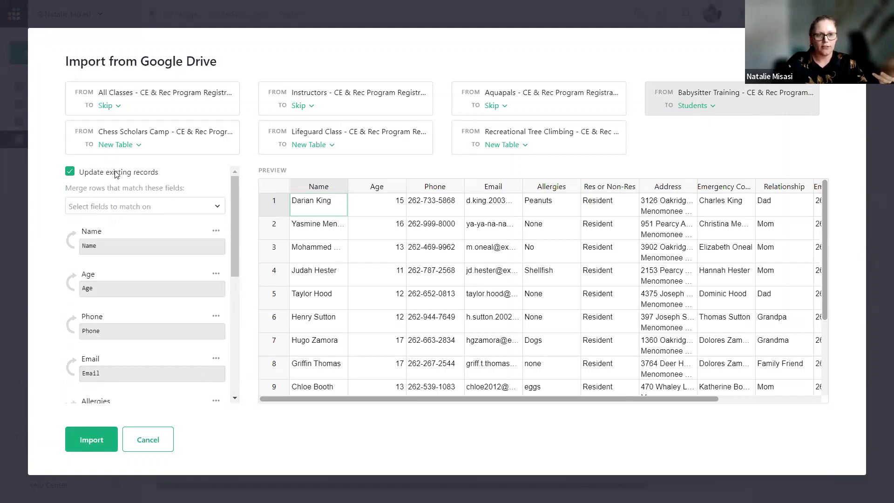
click(128, 210)
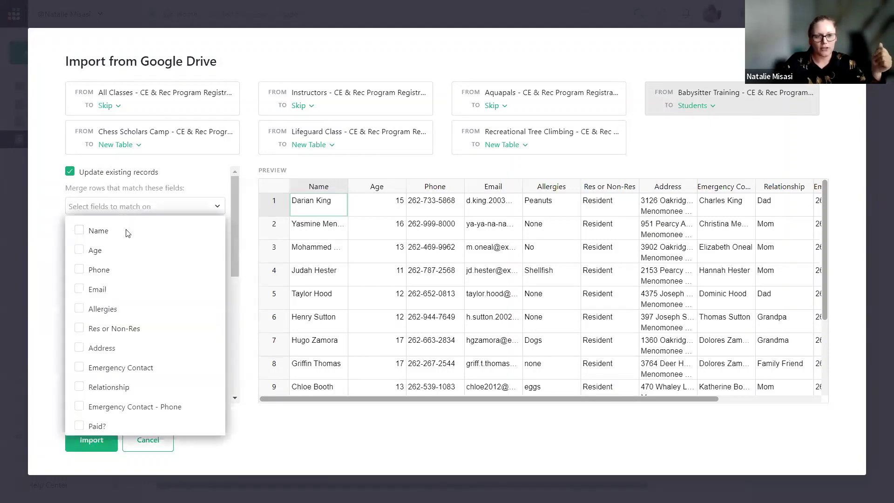
click(128, 232)
click(222, 173)
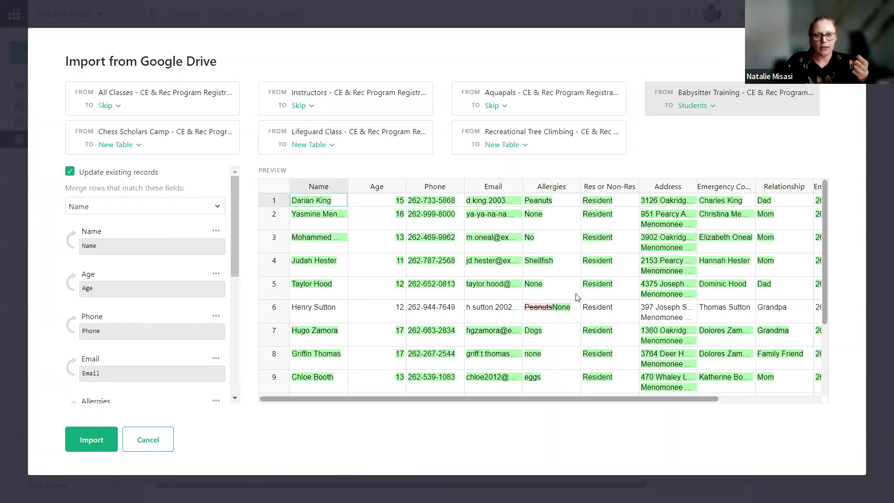
scroll(575, 311, down, 3)
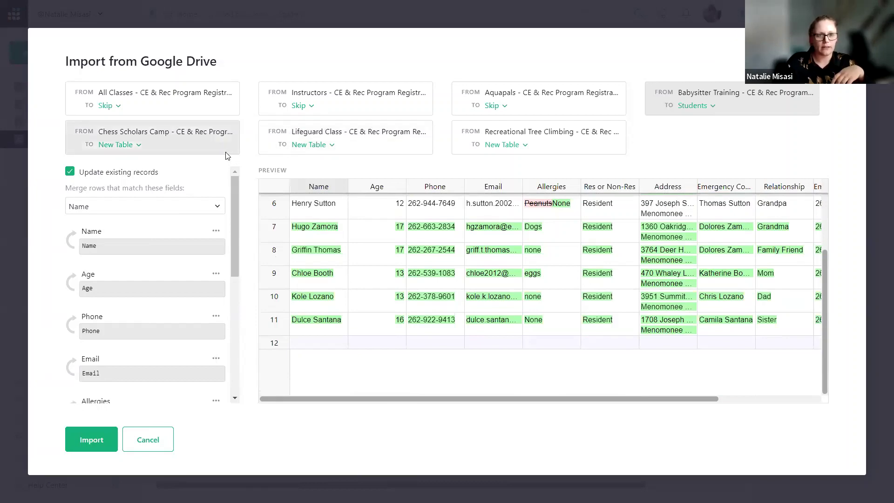
click(140, 152)
Send Chess Scholars Camp rows into Students, updating existing records matched on Name
click(133, 144)
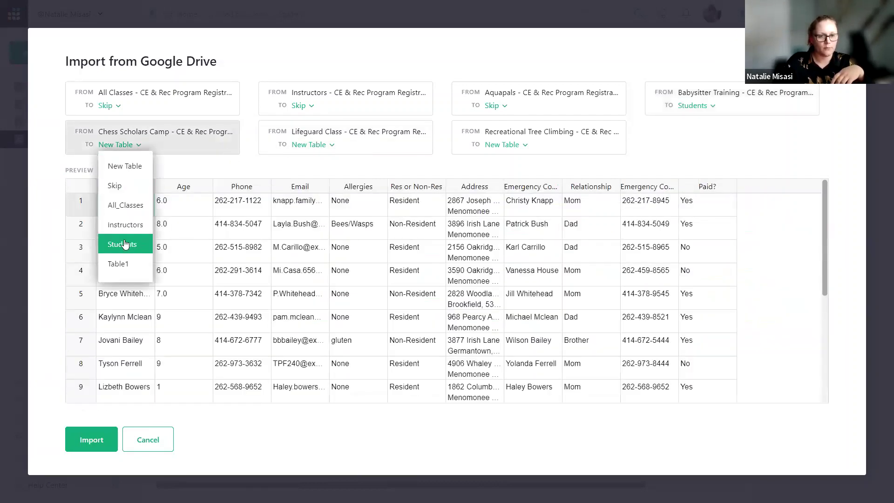
click(119, 242)
click(111, 173)
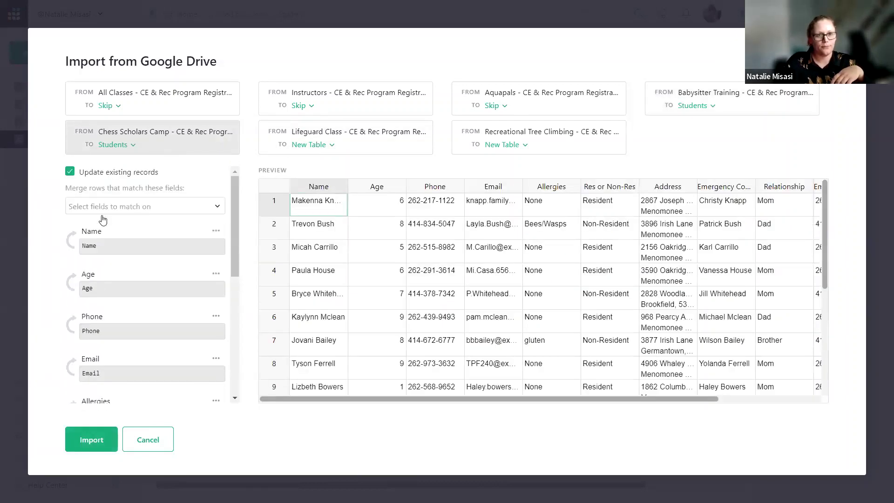
click(103, 206)
click(79, 230)
scroll(412, 239, down, 2)
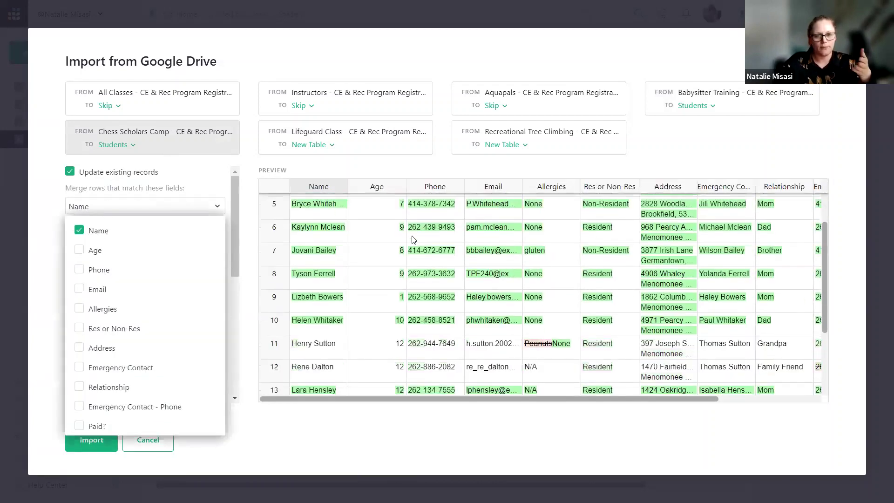
scroll(412, 239, down, 2)
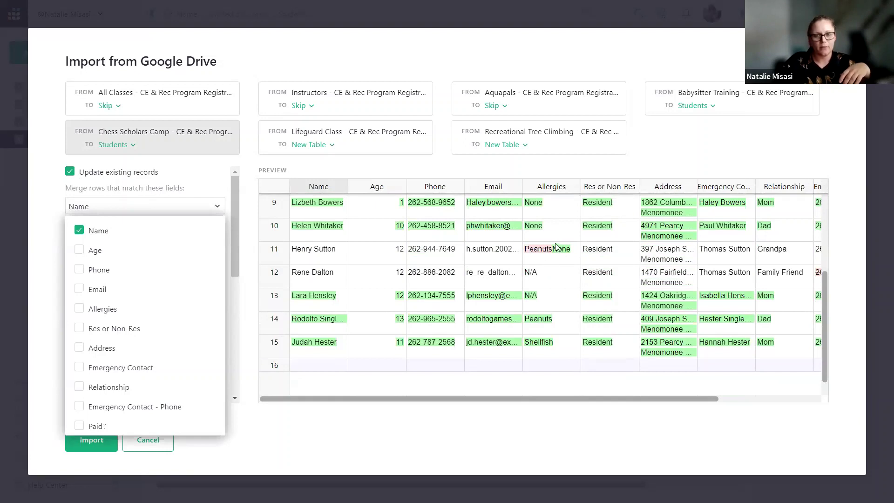
click(363, 430)
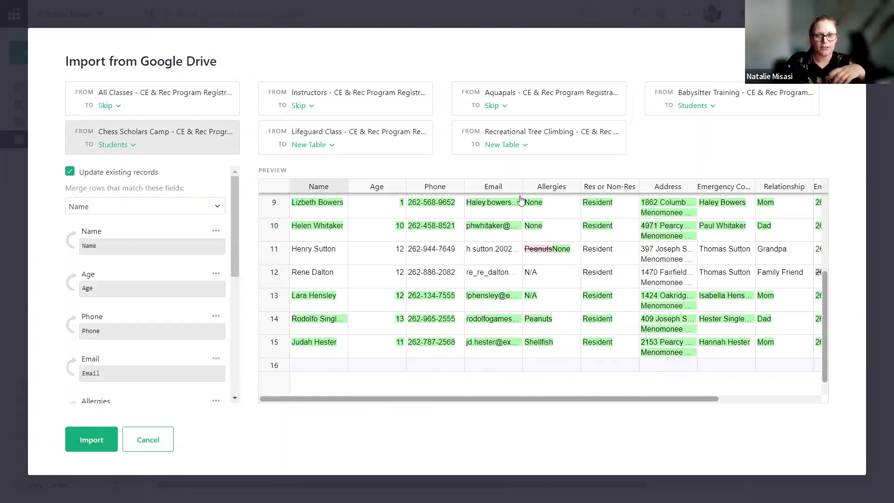
Send Lifeguard Class rows into Students, updating existing records matched on Name
click(308, 143)
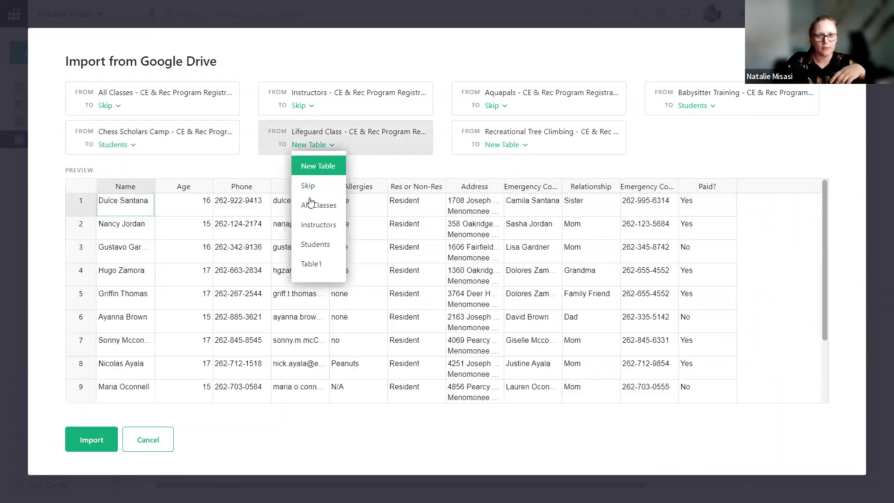
click(317, 242)
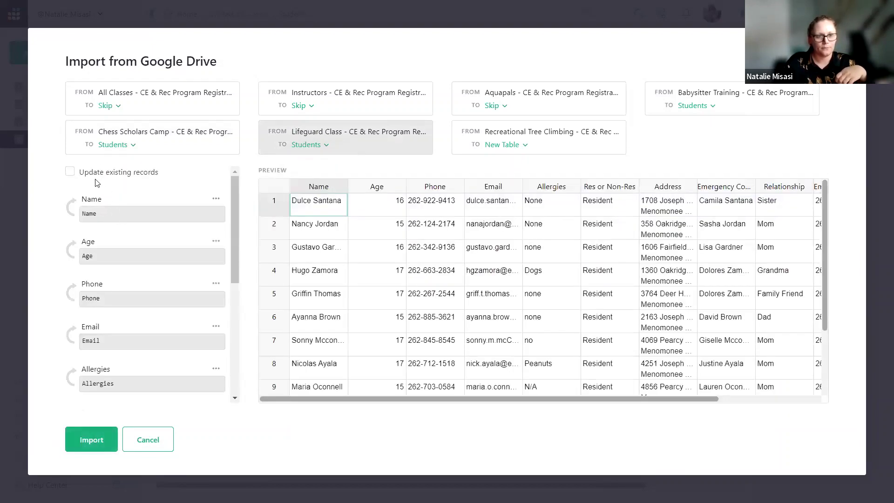
click(96, 172)
click(107, 206)
click(89, 231)
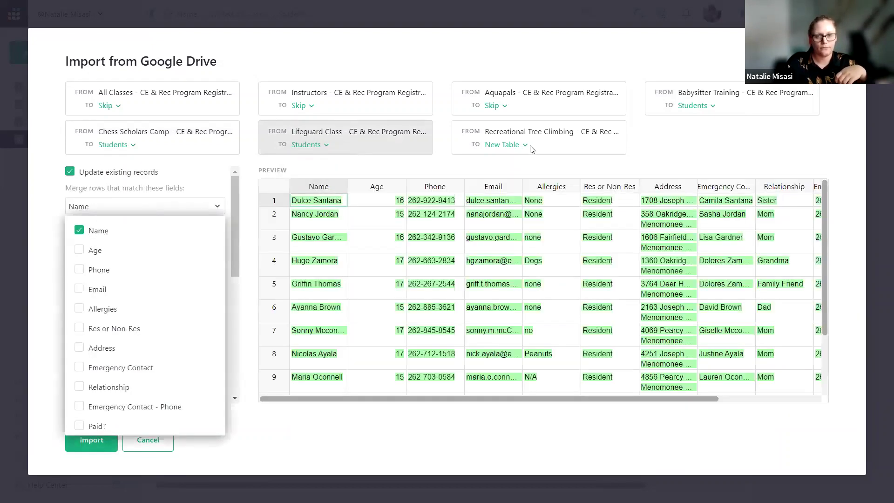
Merge Recreational Tree Climbing into Students on Name, then run the import
click(568, 137)
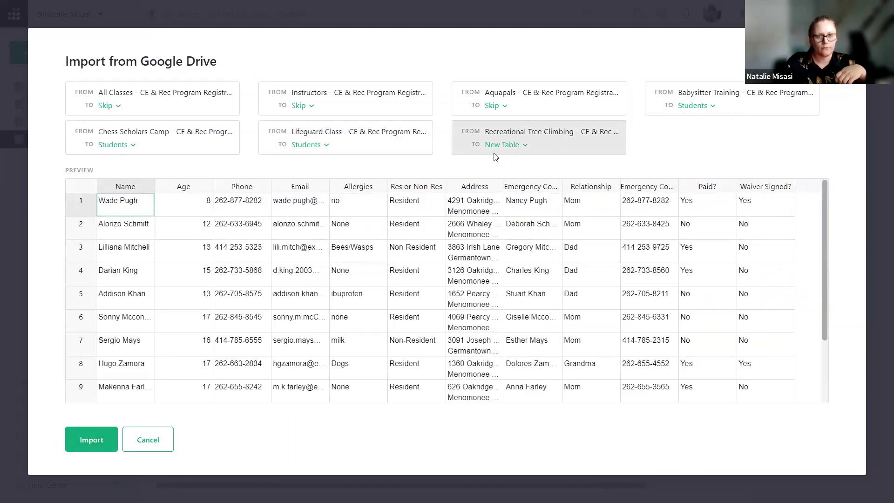
click(515, 145)
click(509, 246)
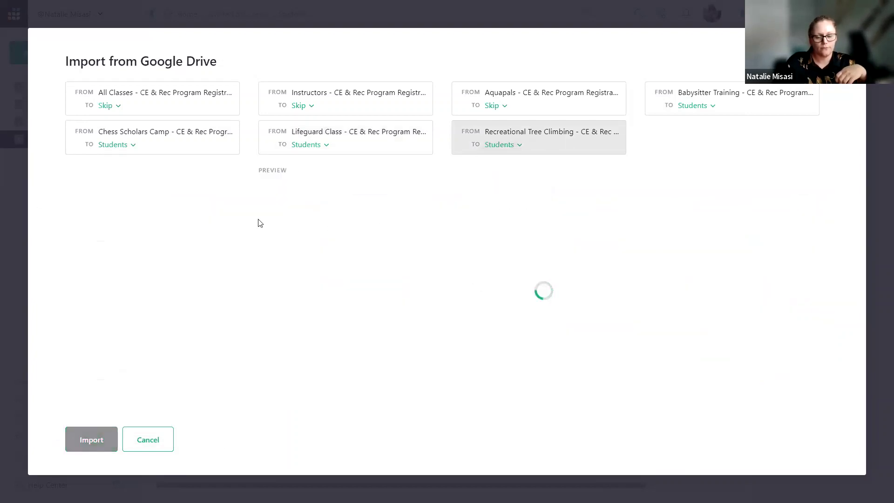
click(109, 176)
click(118, 207)
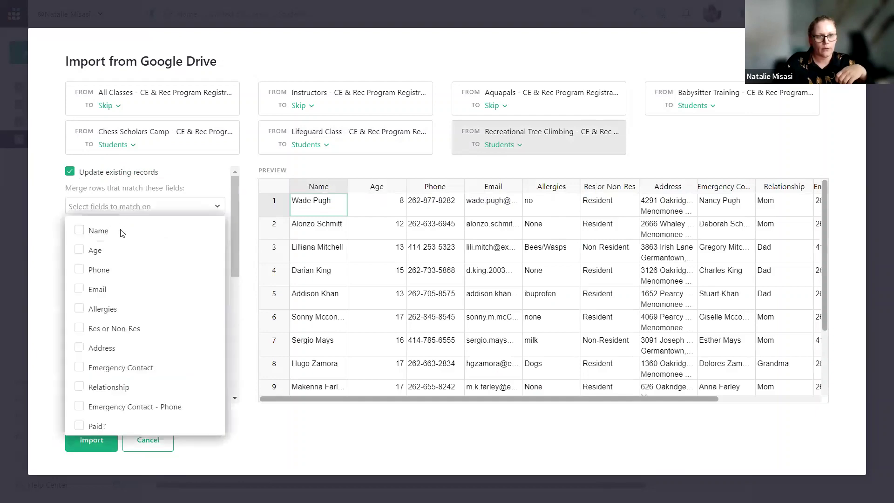
click(122, 231)
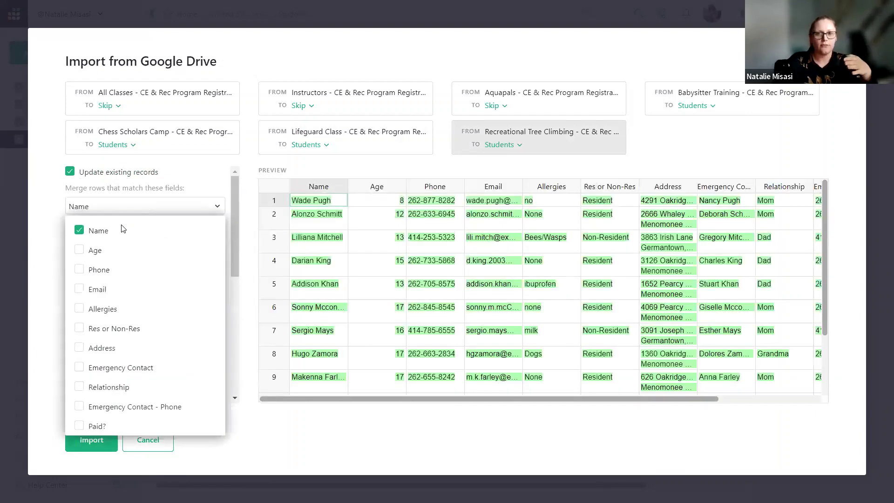
click(201, 176)
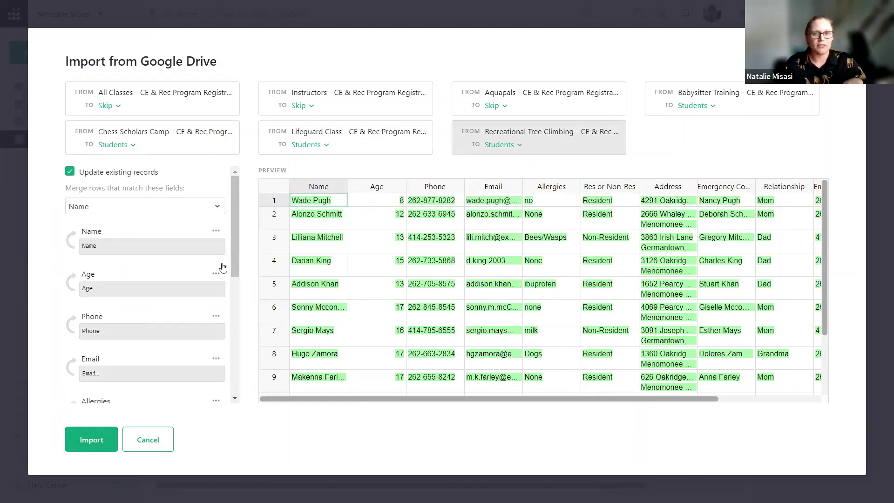
click(95, 440)
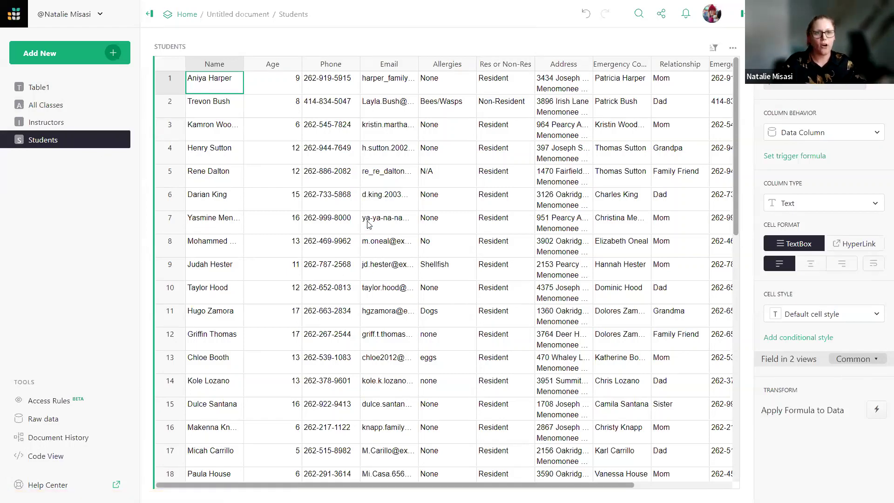
Scroll down the Students table to confirm the merged records now reach row 40
scroll(367, 224, down, 3)
scroll(368, 224, down, 5)
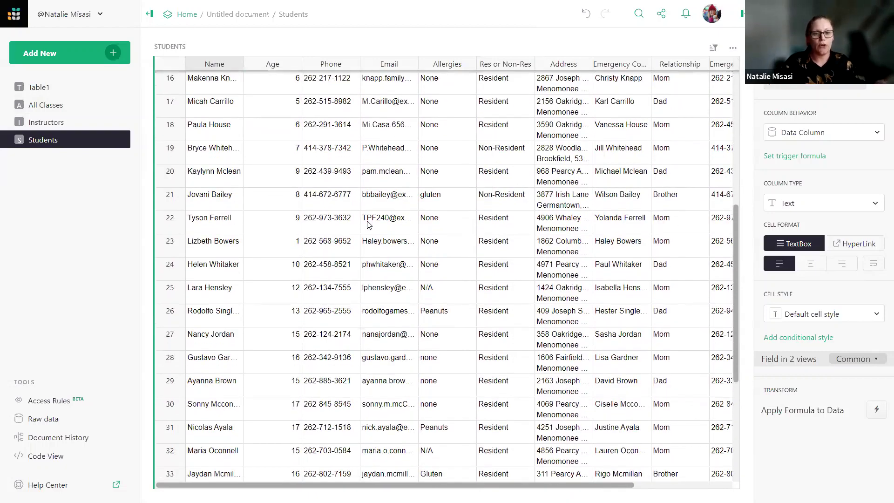
scroll(368, 225, down, 3)
scroll(367, 224, down, 3)
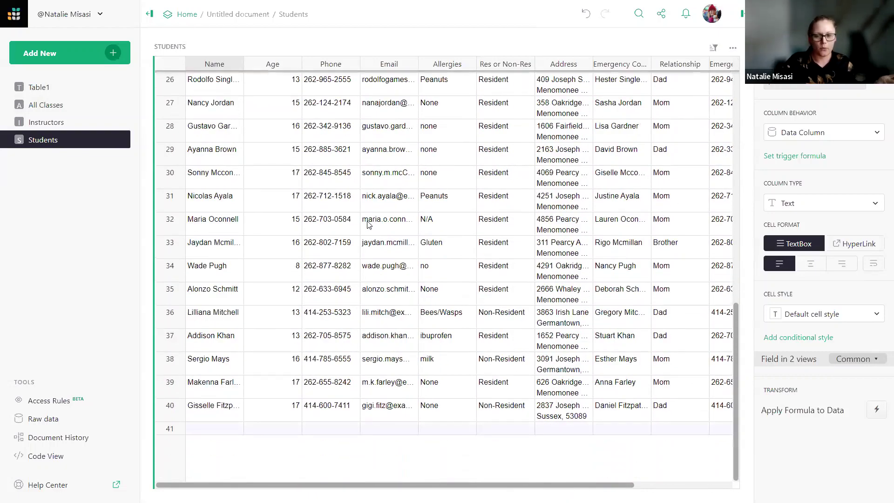
click(222, 367)
Add a Name conditional style len(Students.lookupRecords(Name=$Name))>1 with a pink fill
click(235, 63)
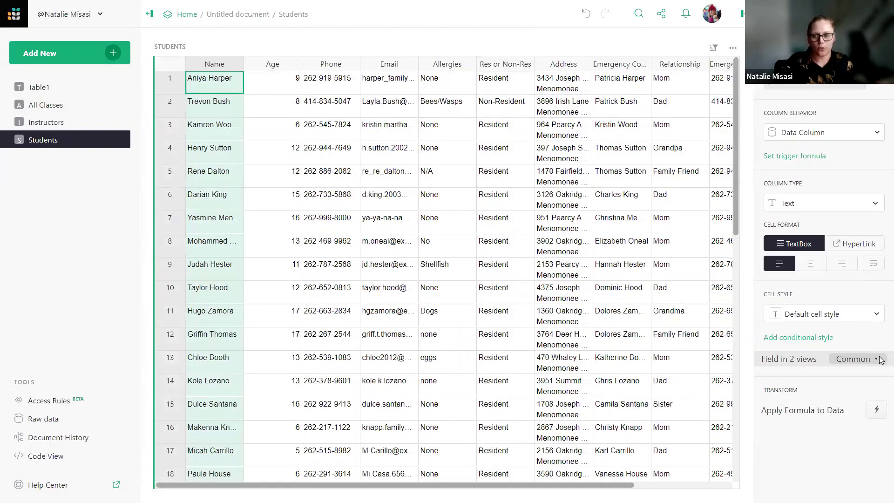
click(790, 345)
click(797, 352)
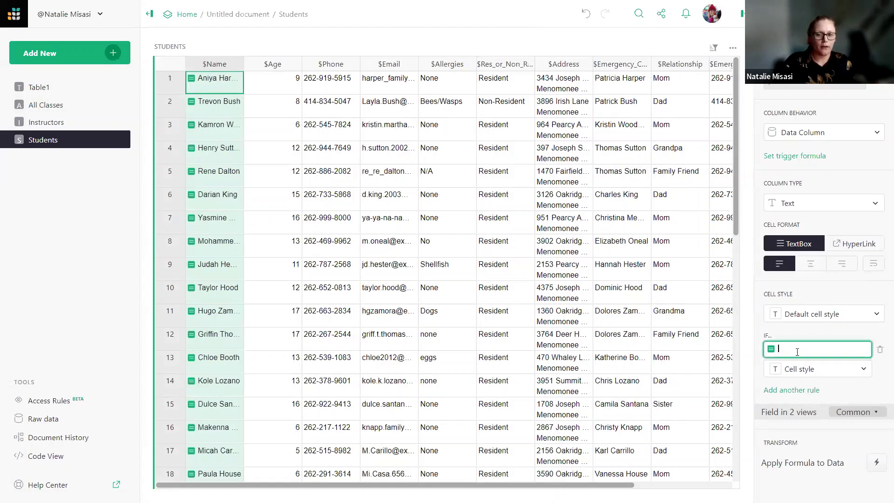
text(len(Students.lookupRecords(Name=$Name))>1)
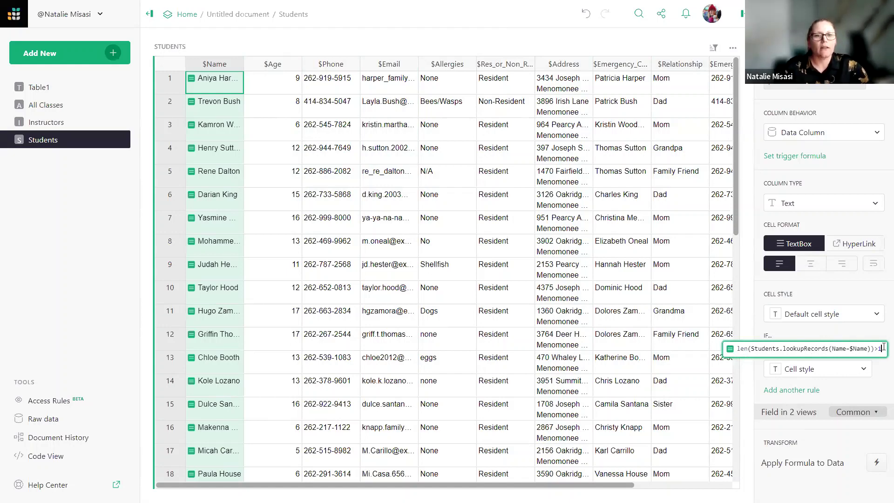
key(Return)
click(862, 368)
click(744, 276)
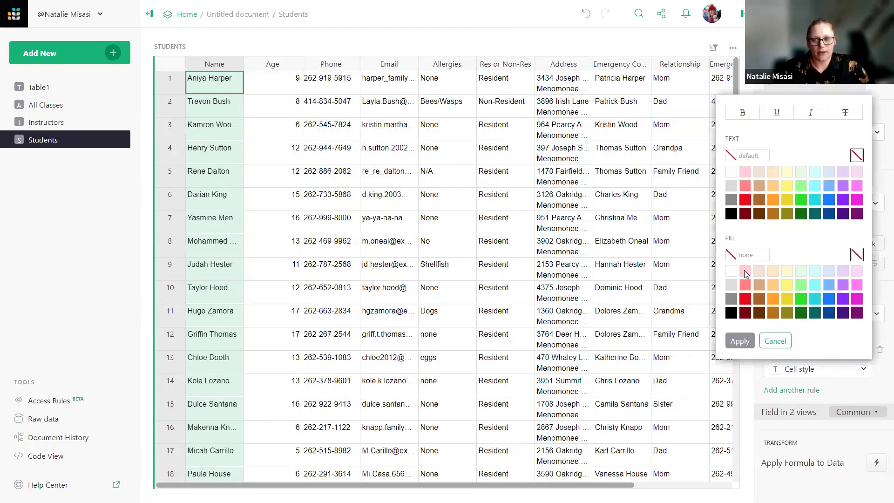
click(739, 340)
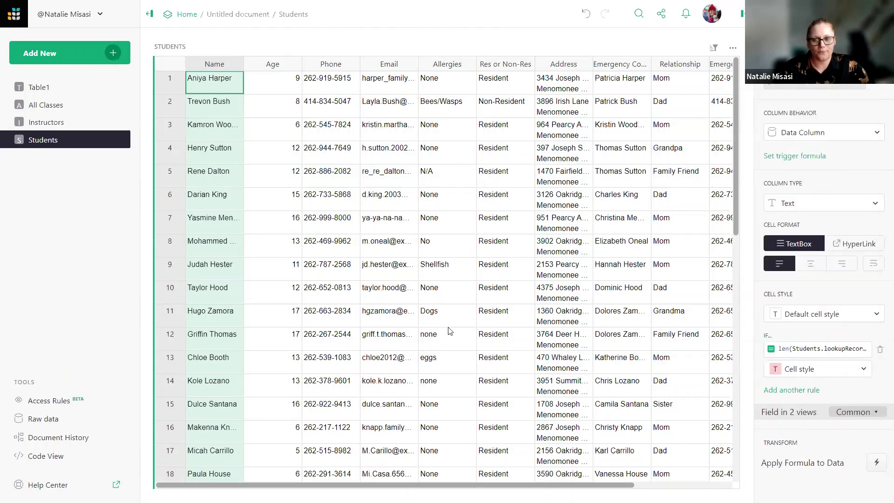
click(254, 177)
scroll(237, 140, down, 5)
scroll(237, 140, down, 8)
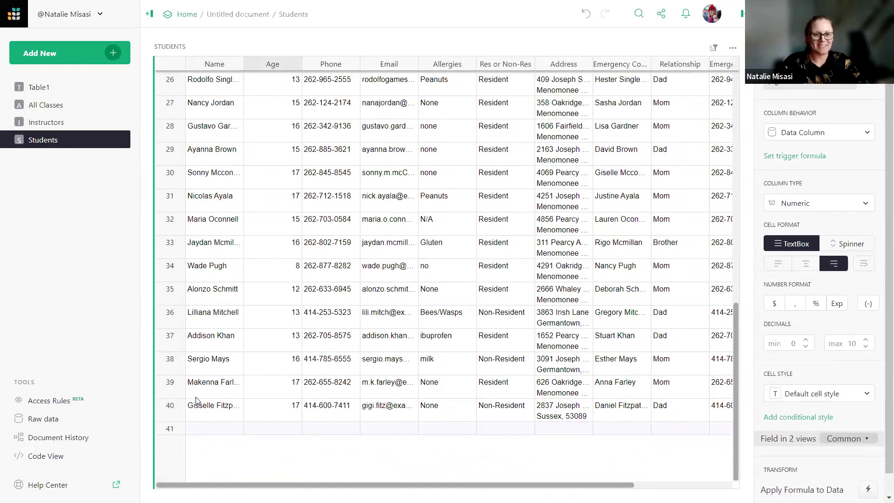
click(205, 363)
key(ctrl+c)
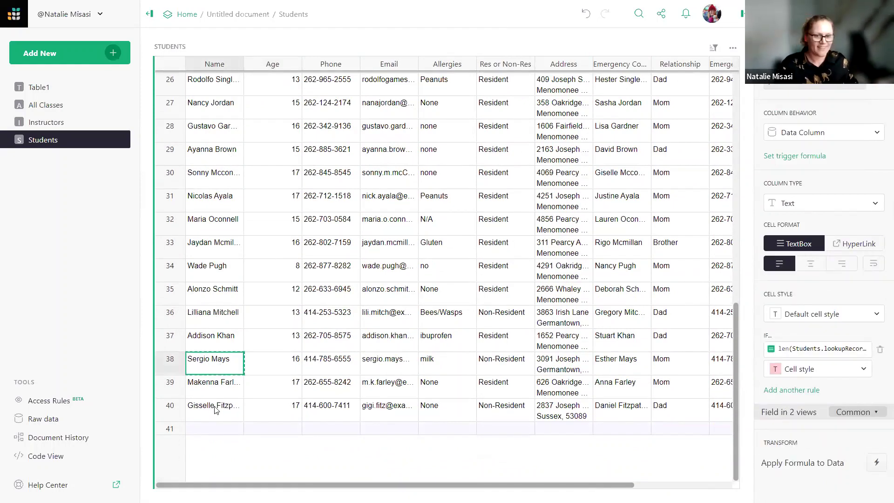
click(212, 427)
key(ctrl+v)
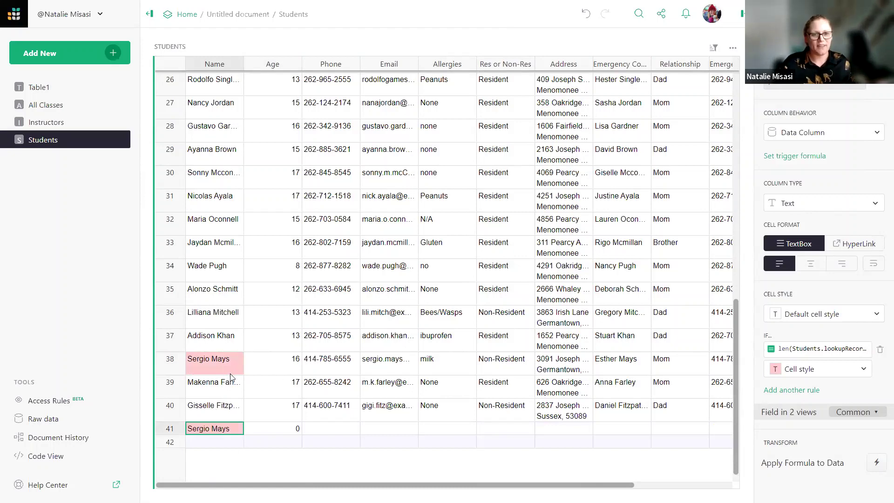
key(ctrl+z)
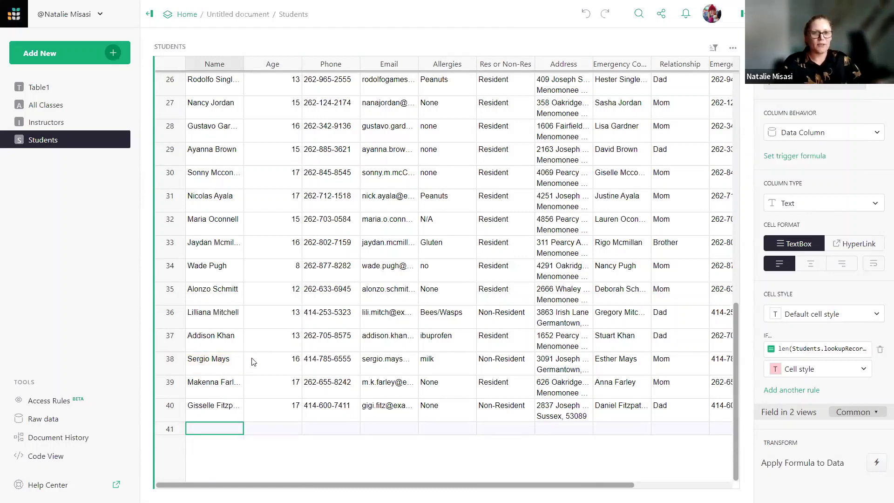
scroll(247, 344, up, 5)
scroll(228, 298, up, 2)
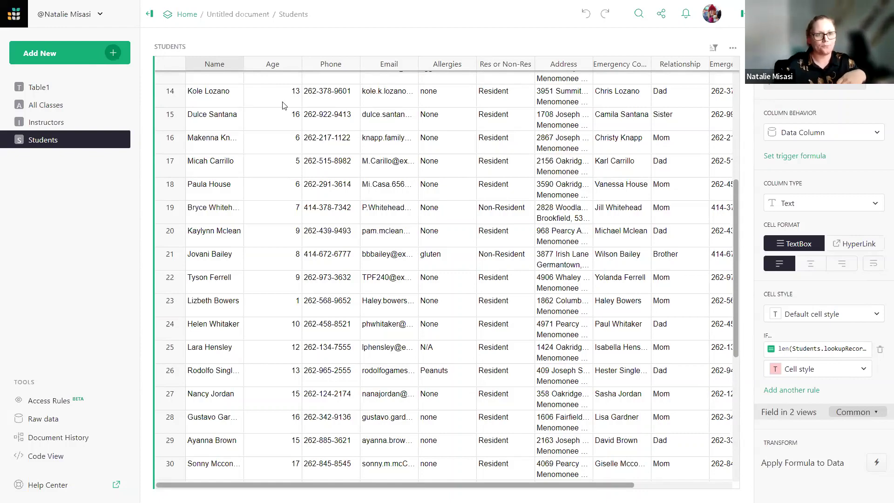
Switch between All Classes and Instructors to compare instructor names, ending on All Classes
click(66, 114)
drag(473, 482, 668, 477)
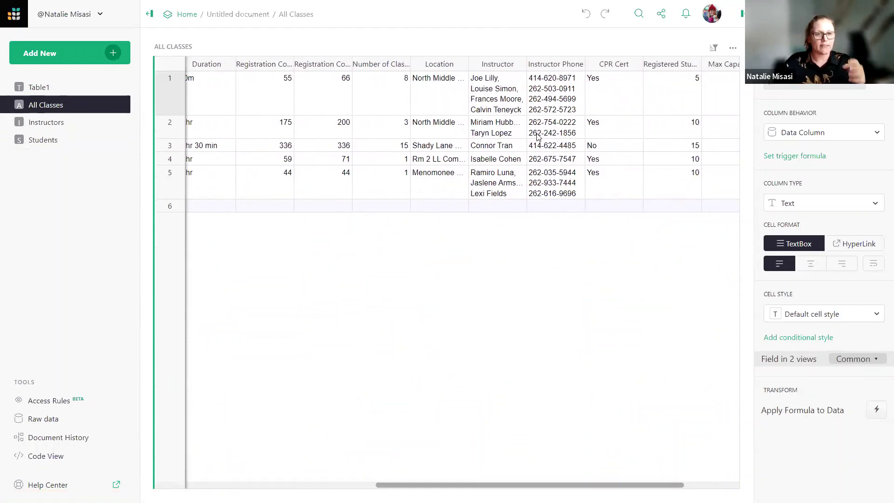
click(66, 125)
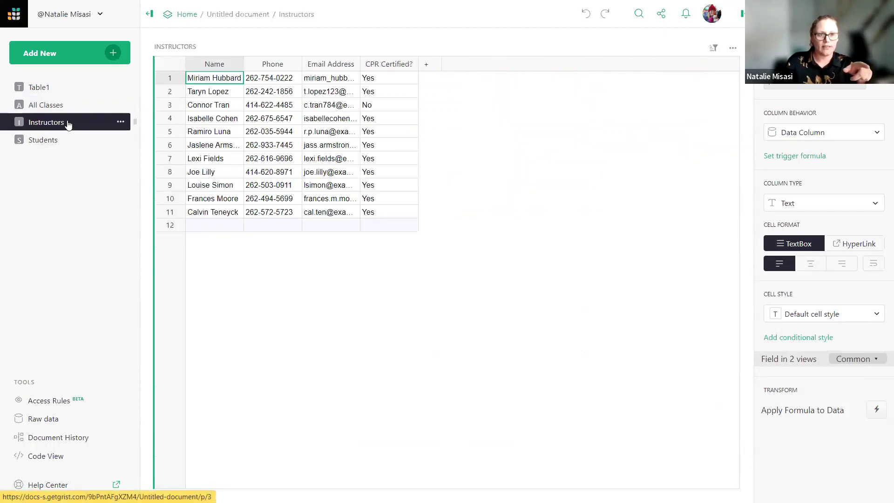
click(70, 107)
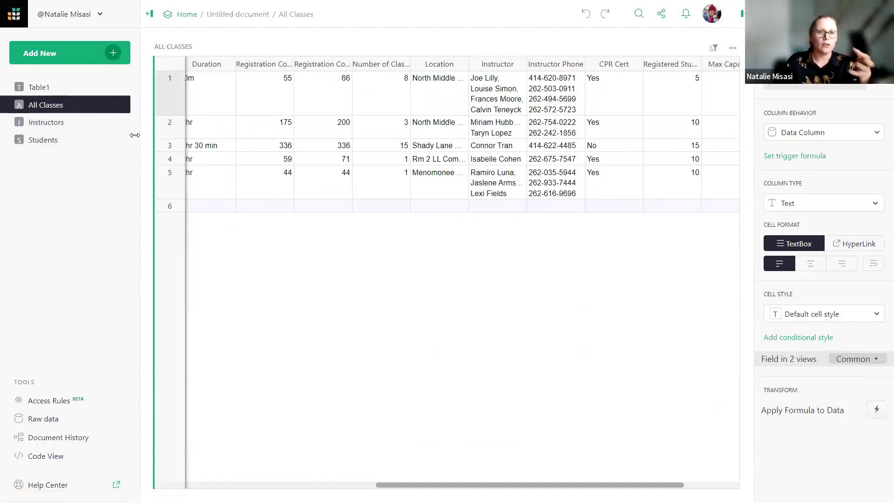
click(35, 122)
click(49, 108)
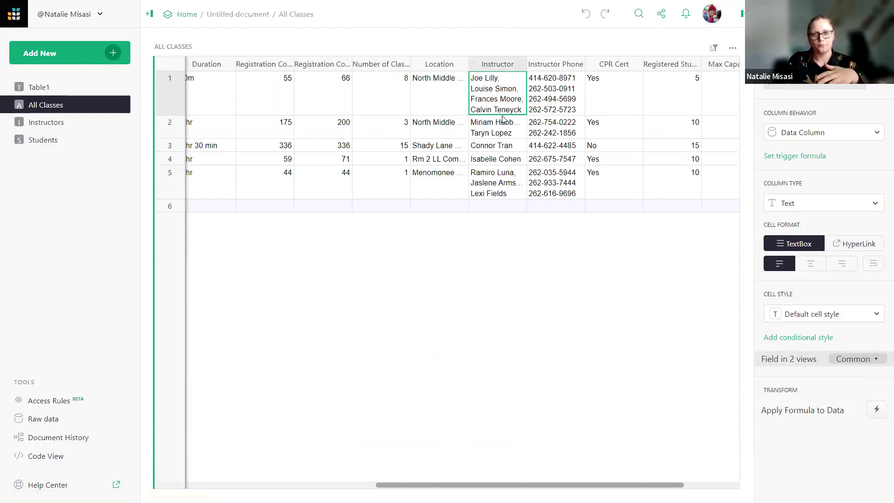
Make Instructor a wrapped, wider Reference List column from Instructors showing Name
click(832, 204)
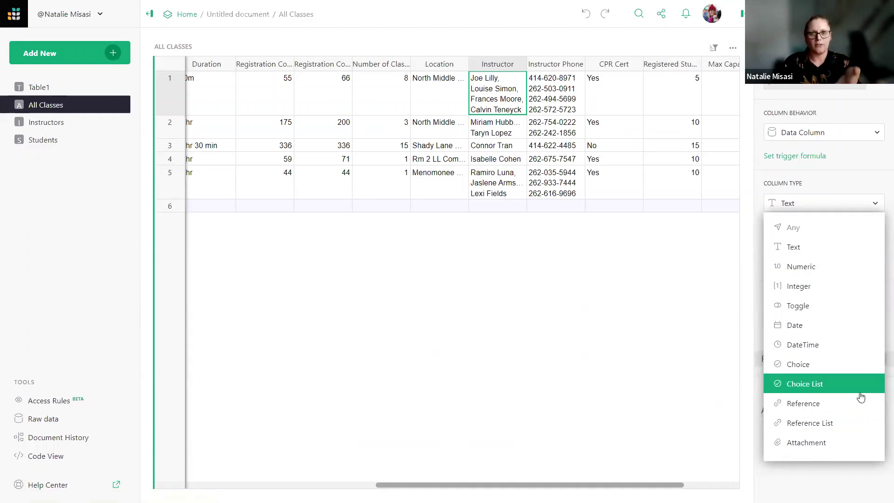
click(847, 427)
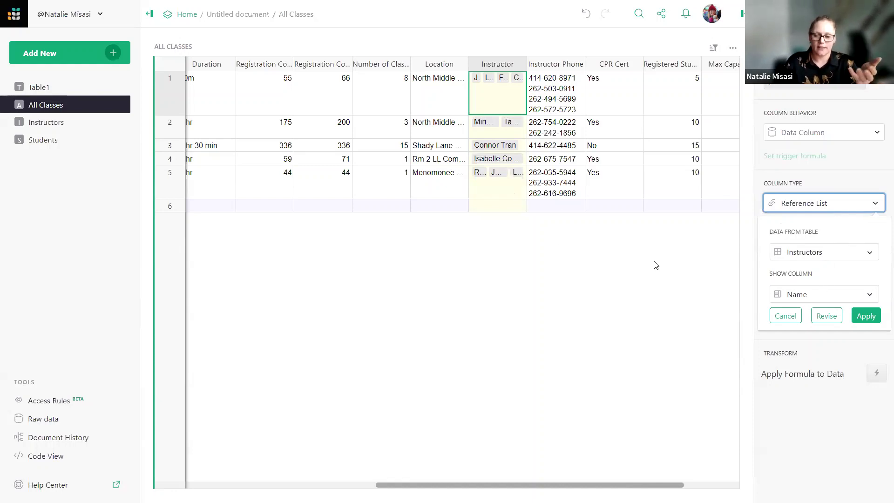
click(864, 315)
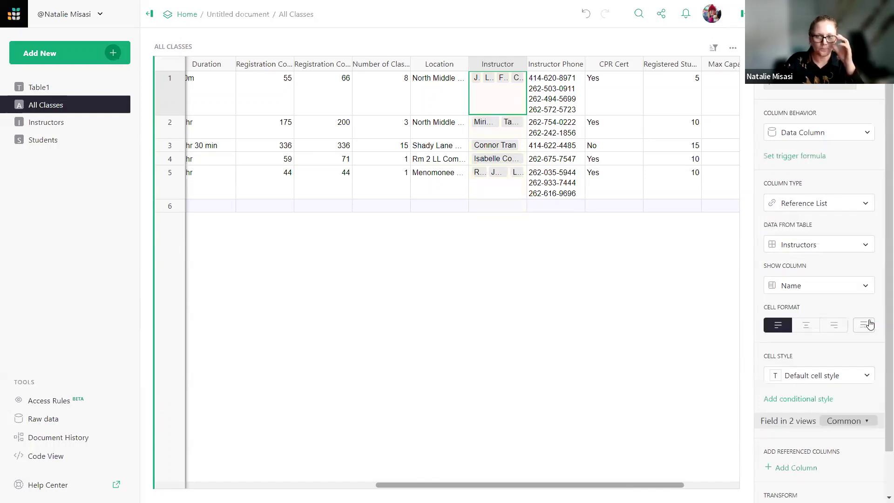
click(868, 324)
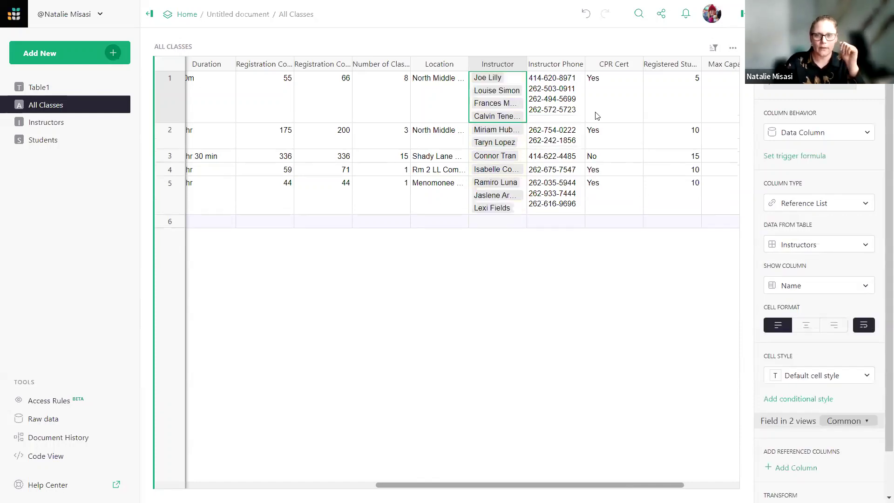
drag(526, 63, 543, 61)
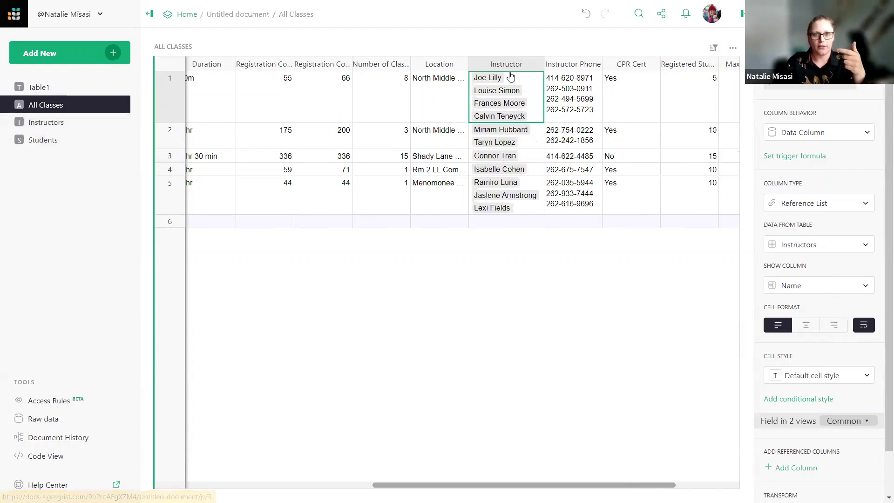
click(37, 123)
click(199, 173)
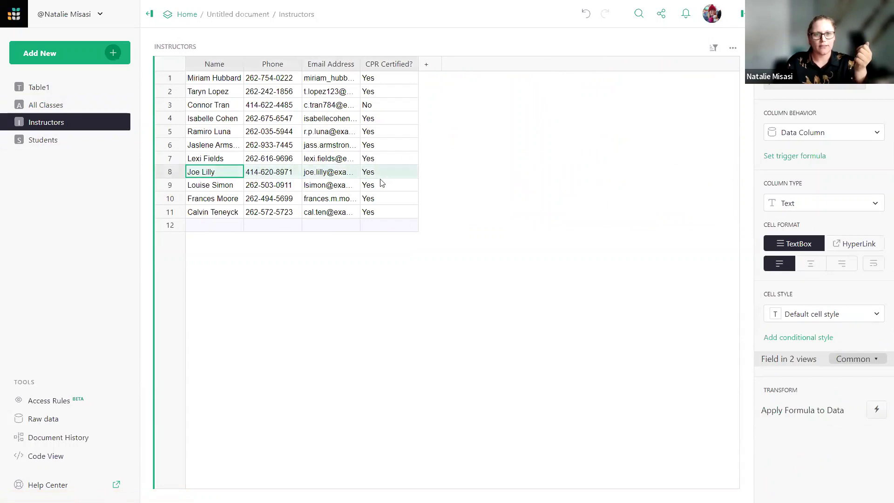
click(60, 106)
click(831, 288)
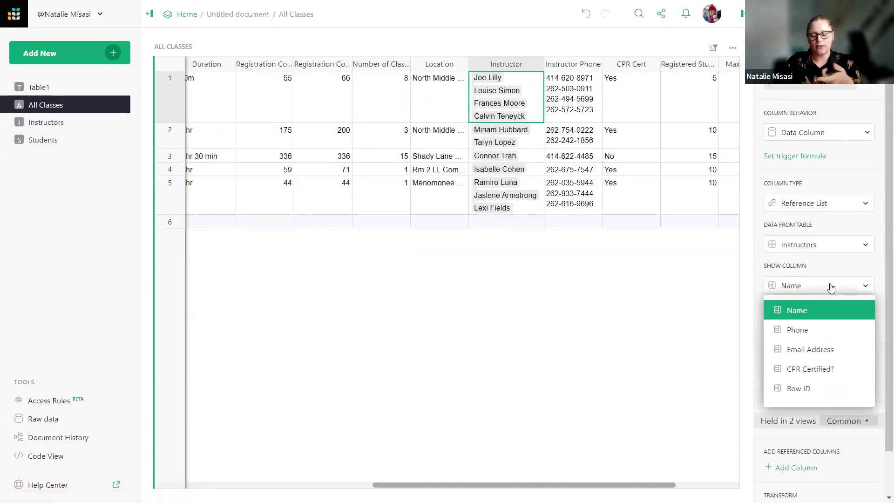
click(830, 329)
click(831, 291)
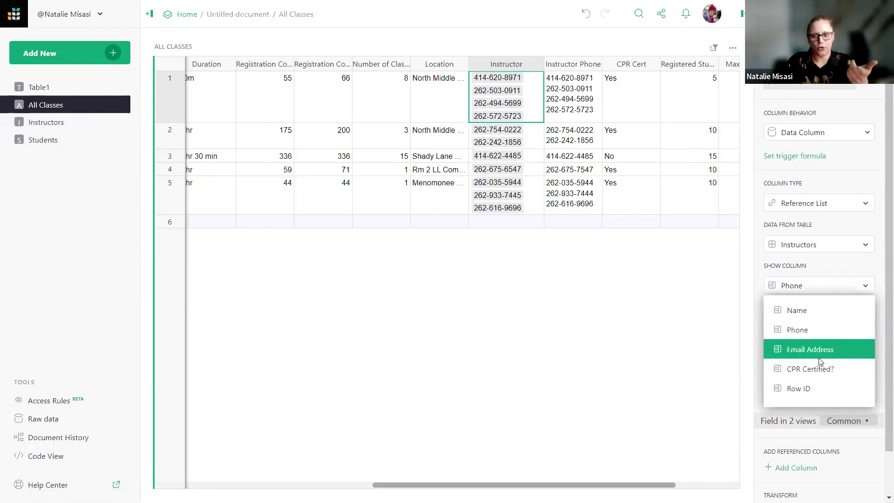
click(819, 350)
click(825, 291)
click(819, 370)
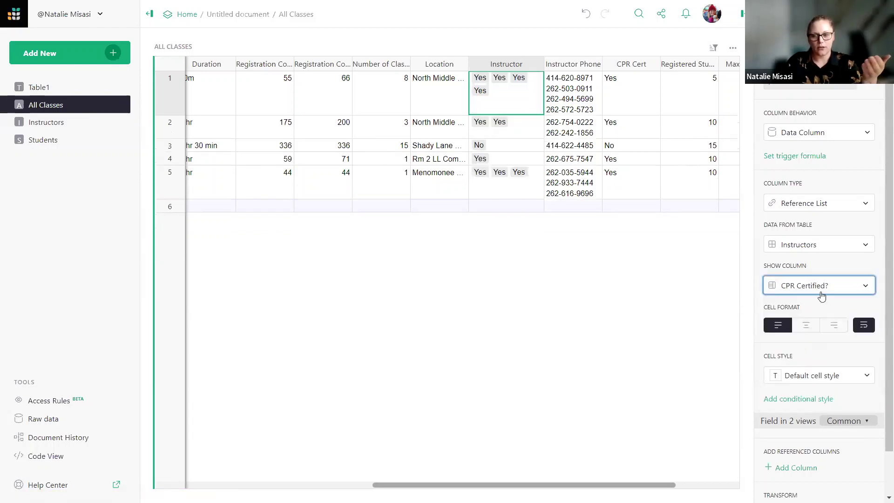
click(817, 285)
click(818, 311)
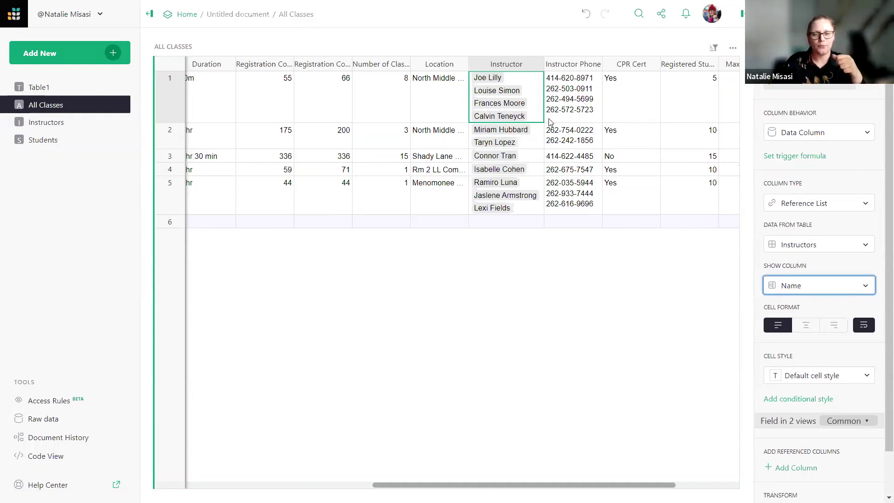
Turn Instructor Phone into a $Instructor.Phone formula column
click(587, 84)
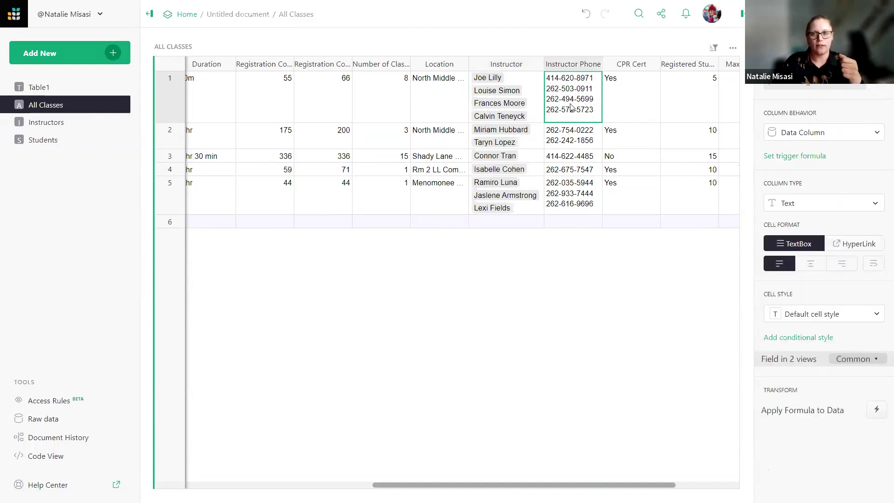
click(794, 134)
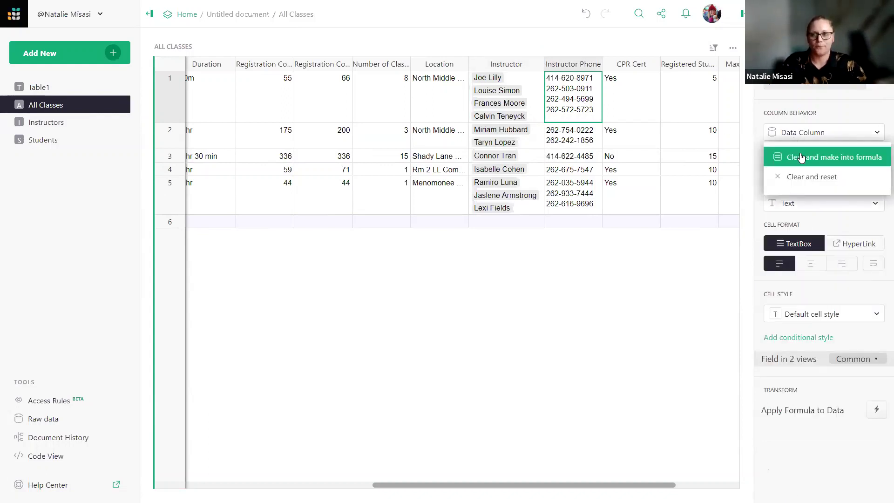
click(801, 155)
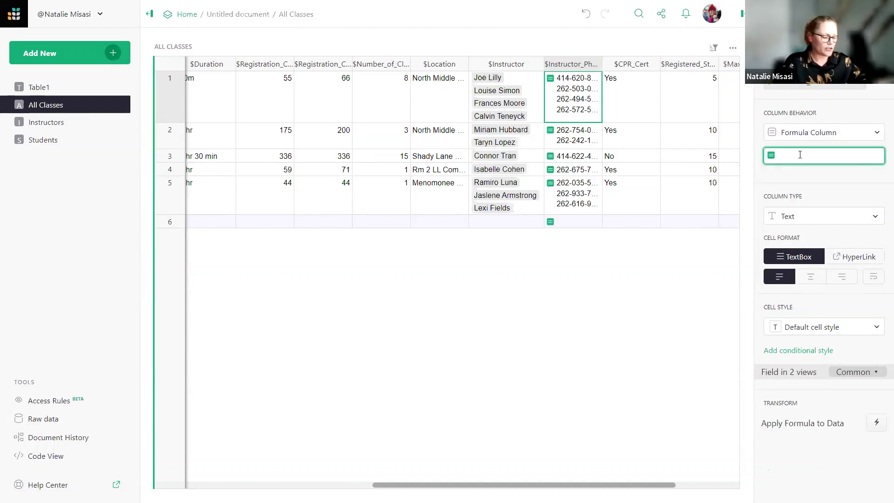
text($)
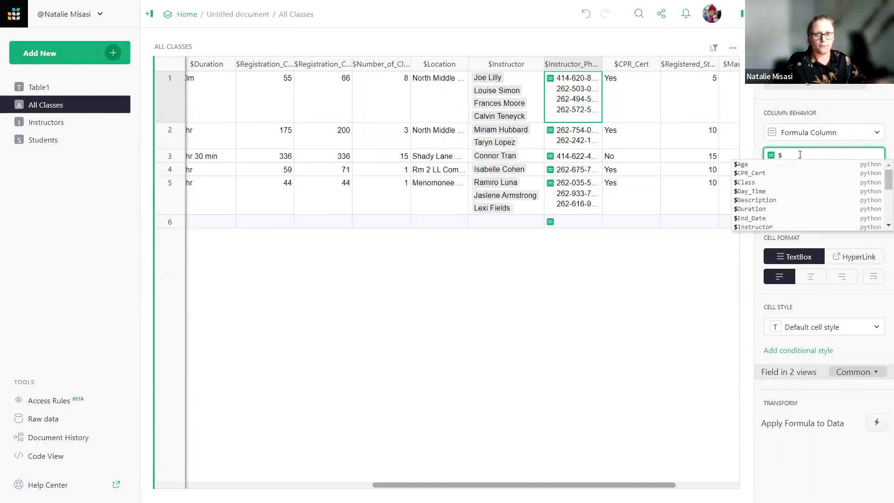
text(In)
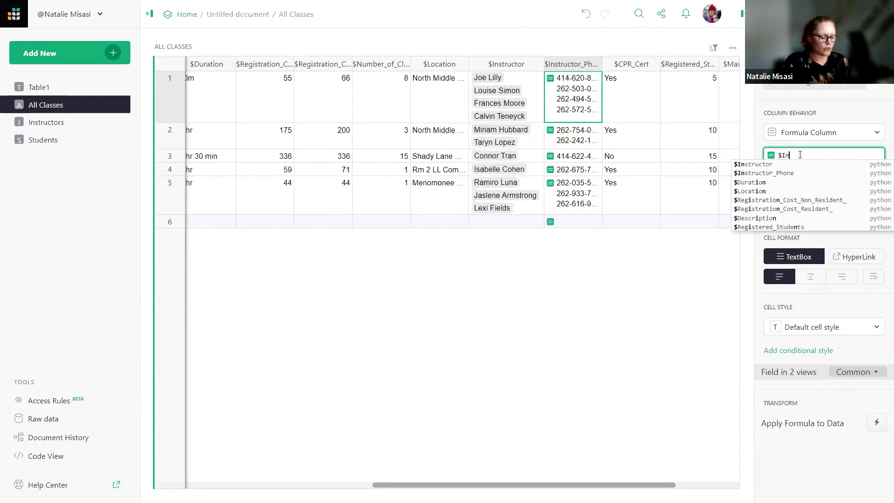
key(Tab)
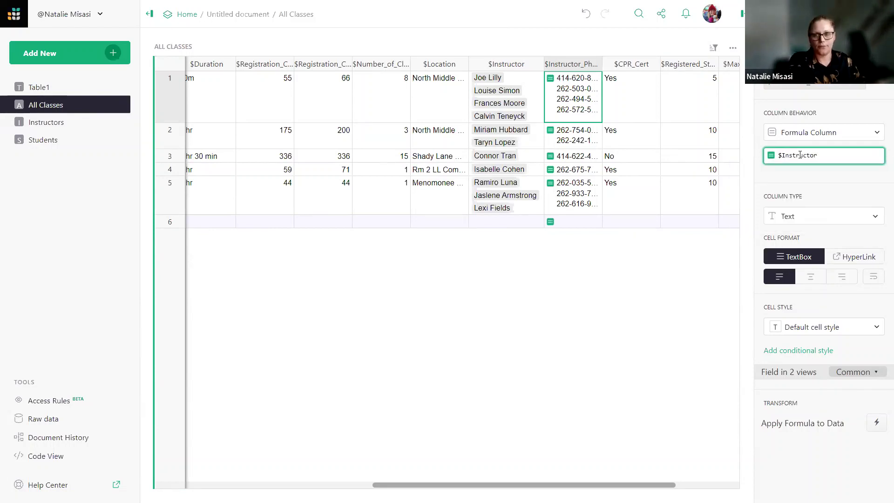
text(.)
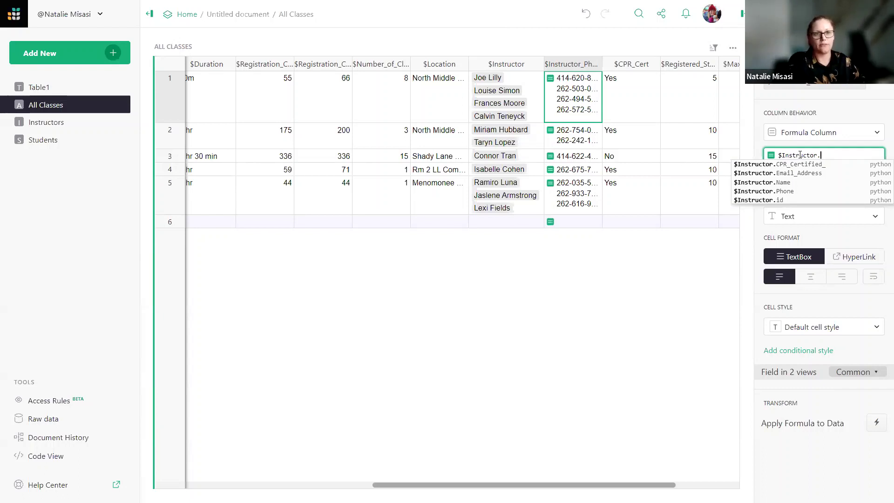
text(Phone)
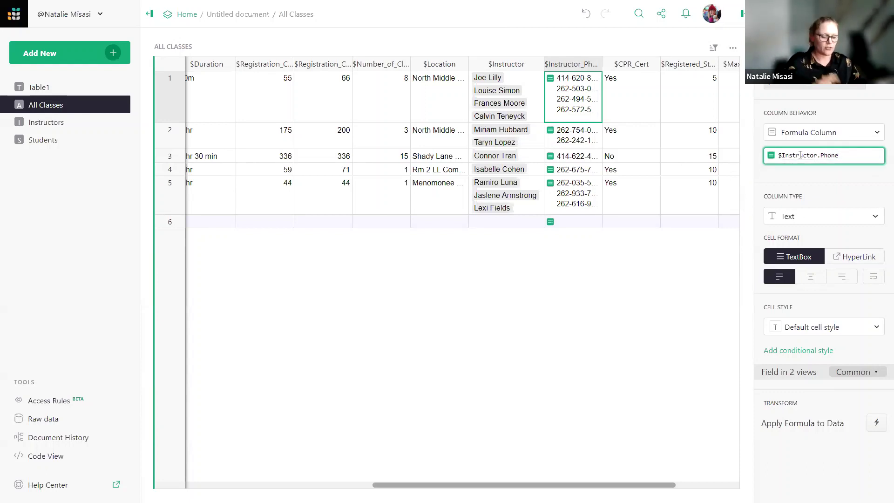
key(Return)
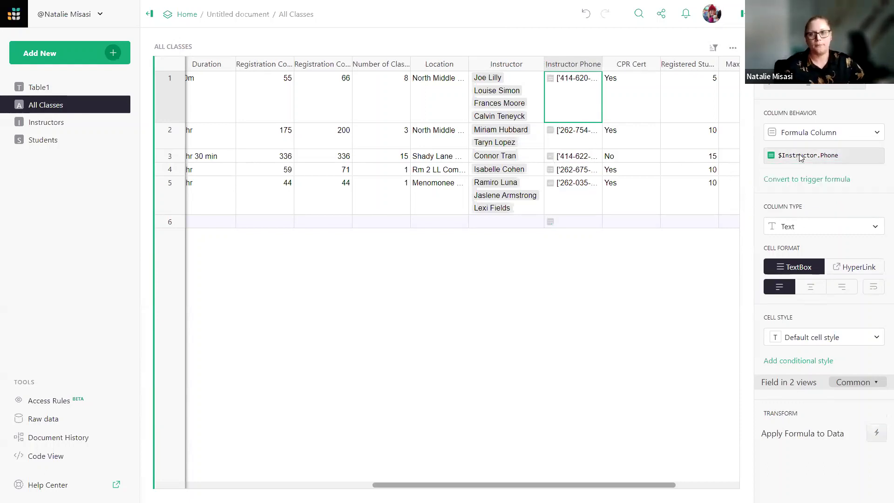
Set Instructor Phone's column type to Any and widen the column
click(819, 226)
click(809, 259)
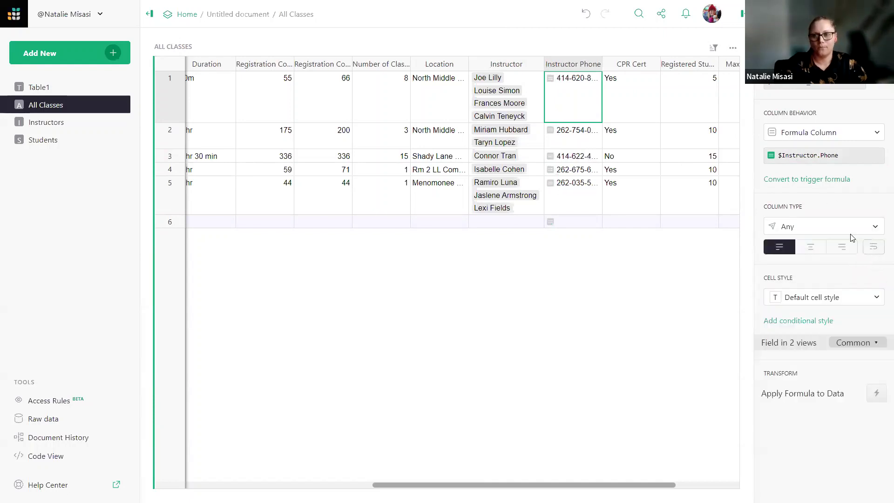
drag(602, 65, 617, 66)
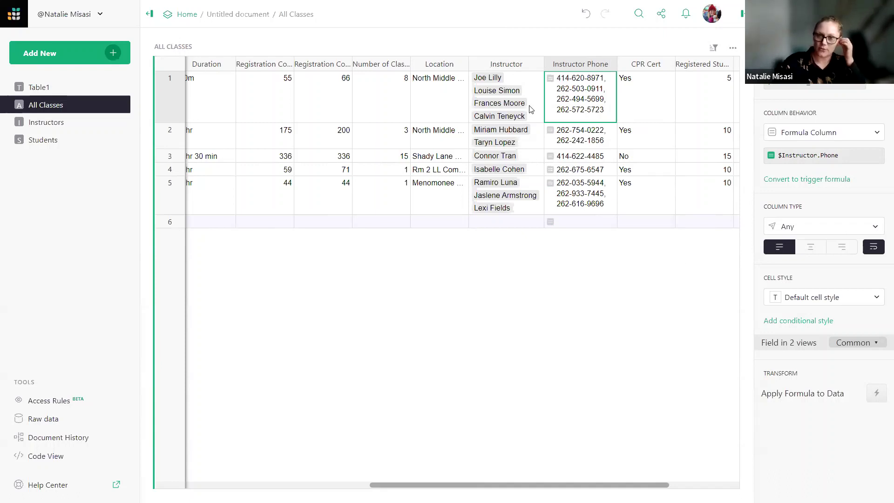
Add the instructors' CPR Certified? as a referenced column, narrowed and wrapped
click(529, 85)
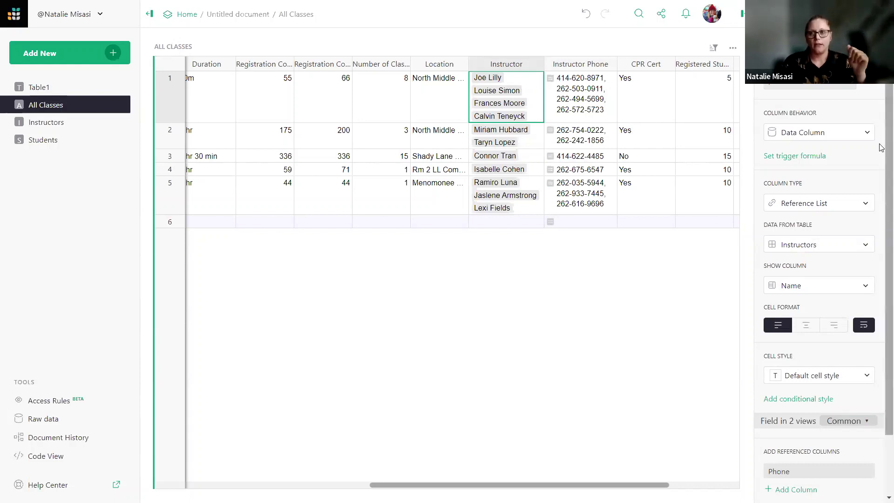
right_click(686, 267)
click(576, 405)
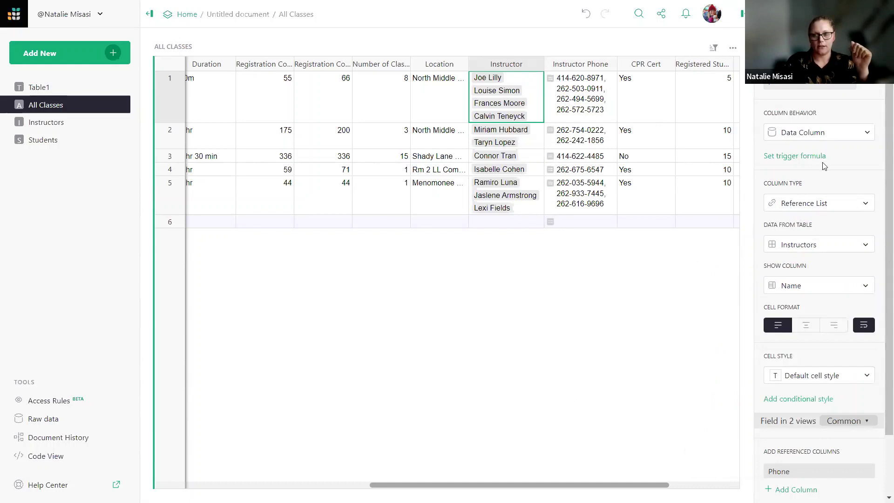
scroll(824, 233, down, 2)
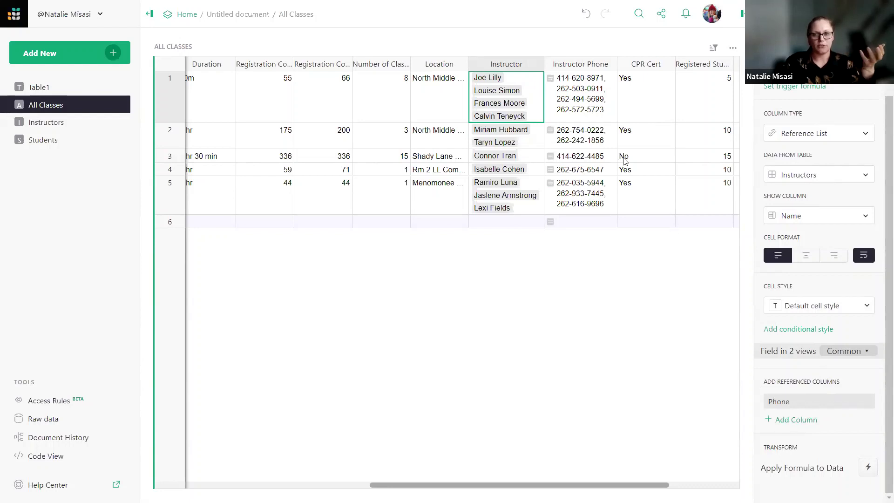
click(796, 421)
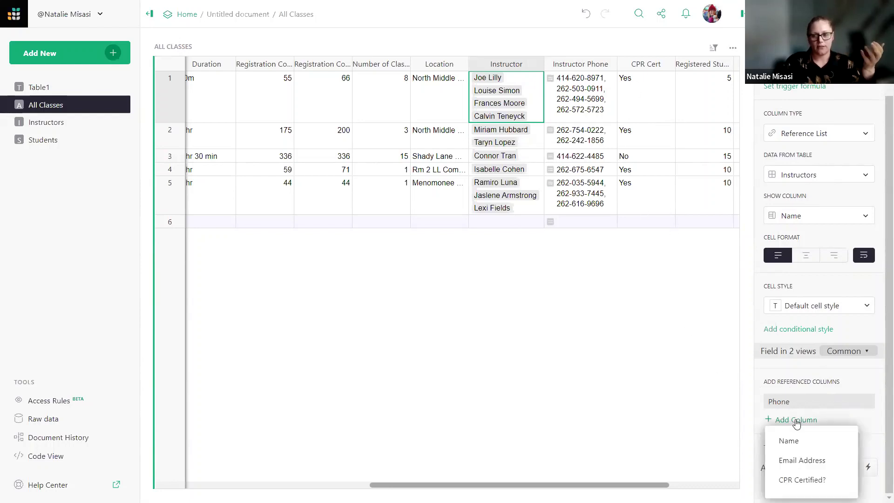
click(803, 478)
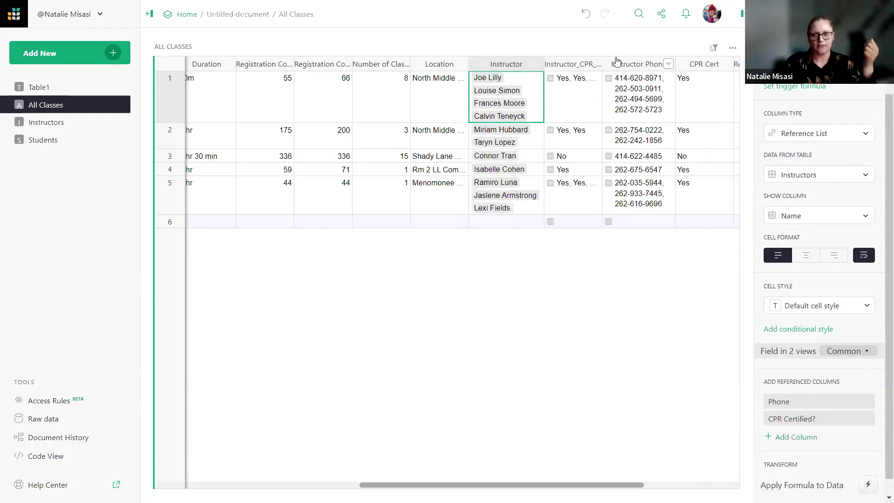
drag(602, 67, 585, 67)
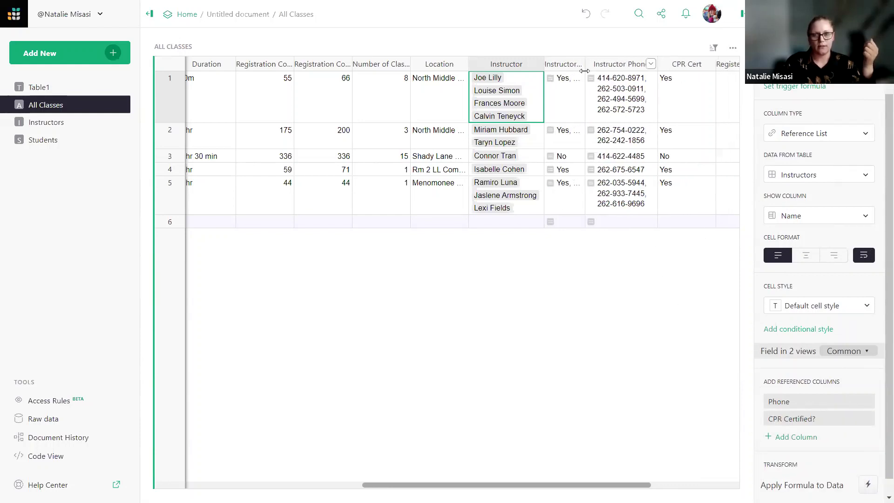
click(550, 138)
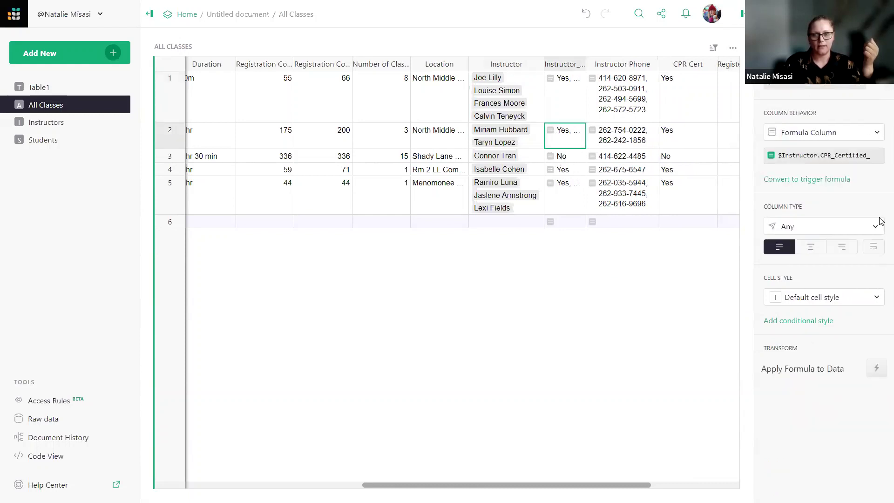
click(873, 247)
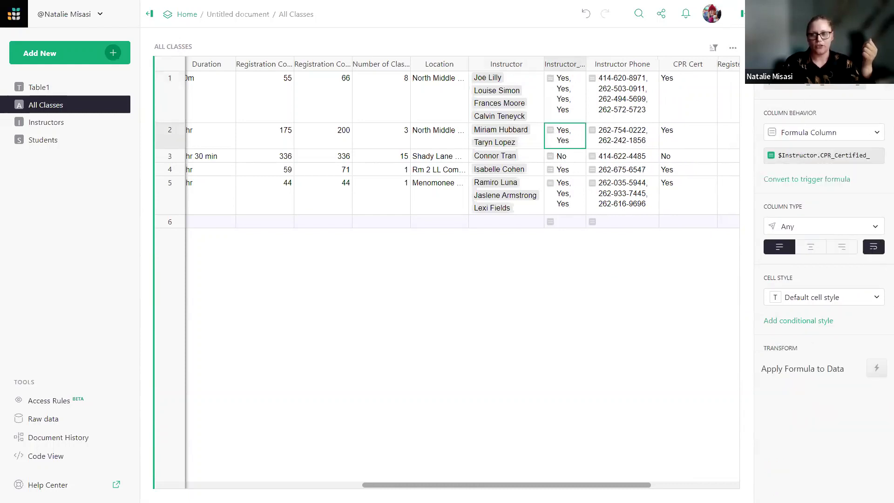
Delete the old CPR Cert column from All Classes
click(692, 68)
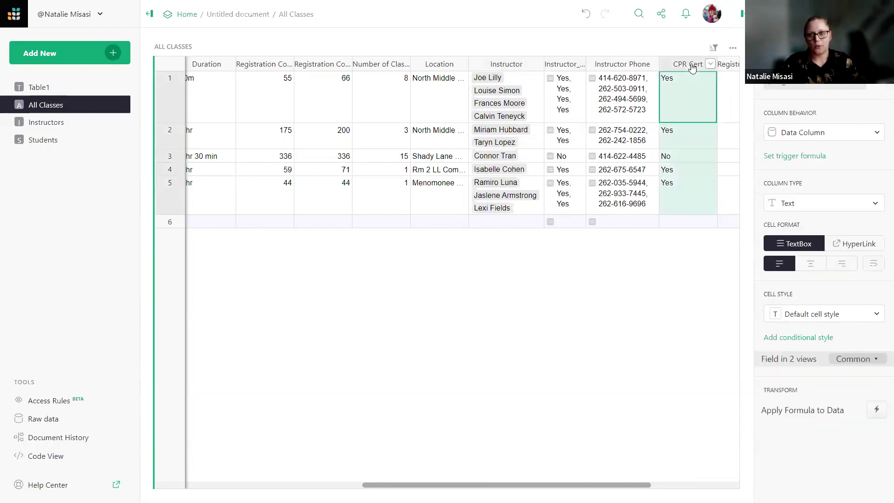
click(710, 63)
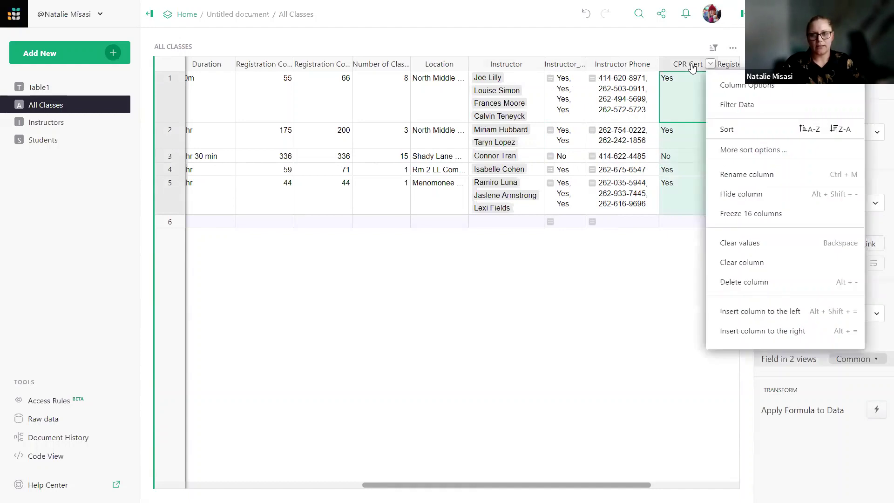
click(749, 286)
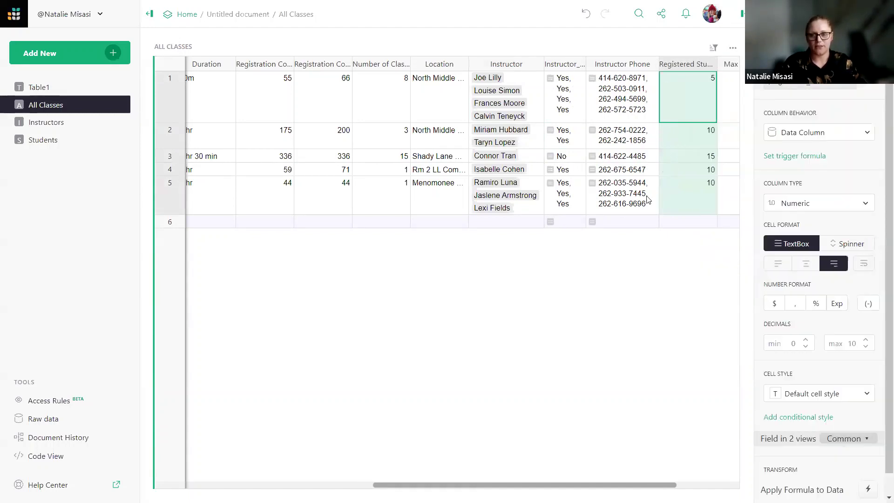
Rename Instructor_CPR_Certified_ to CPR Cert, then go to the Instructors table
click(576, 118)
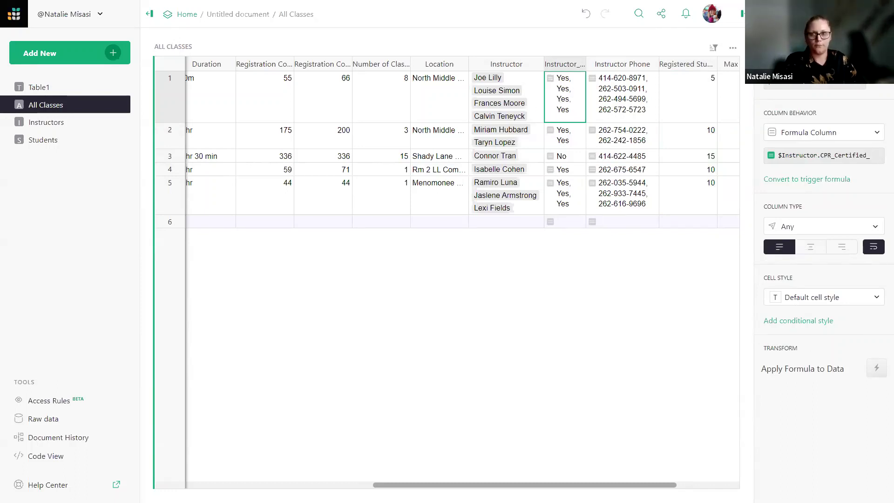
key(Return)
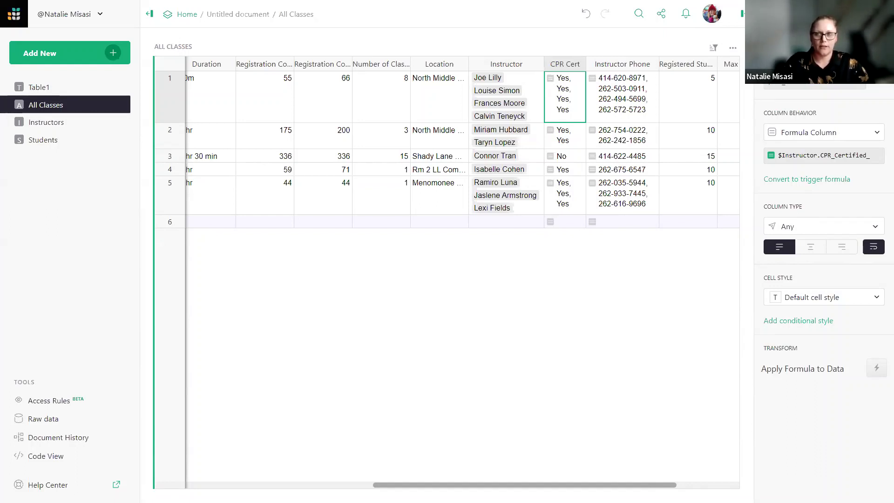
click(563, 64)
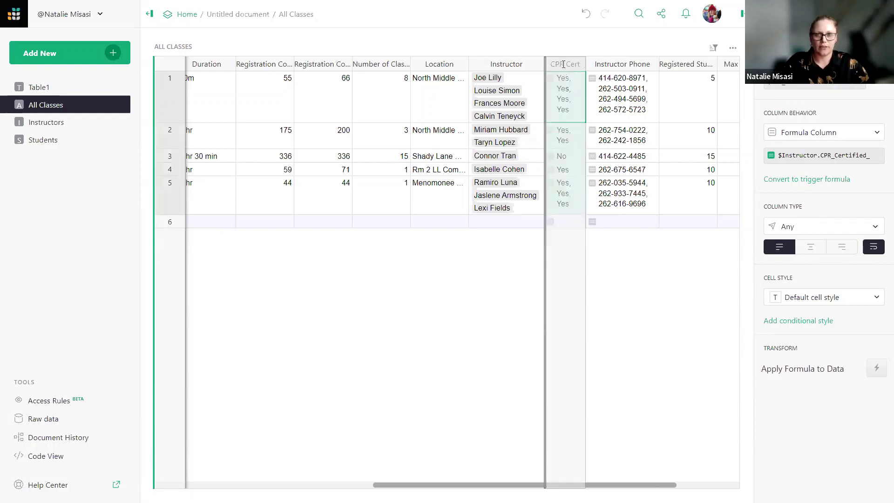
click(553, 64)
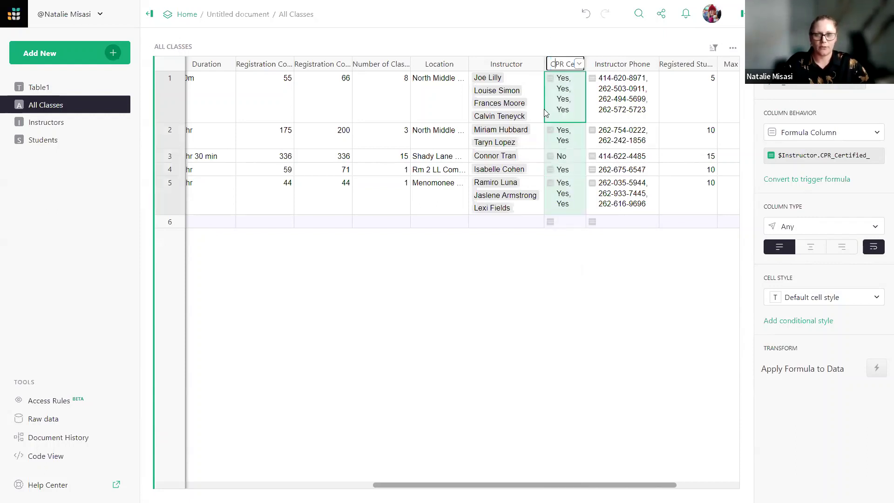
click(562, 114)
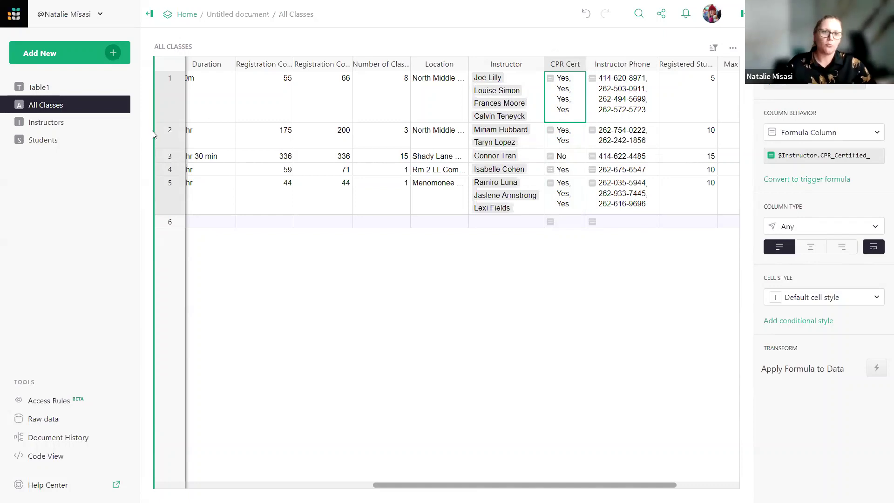
click(58, 122)
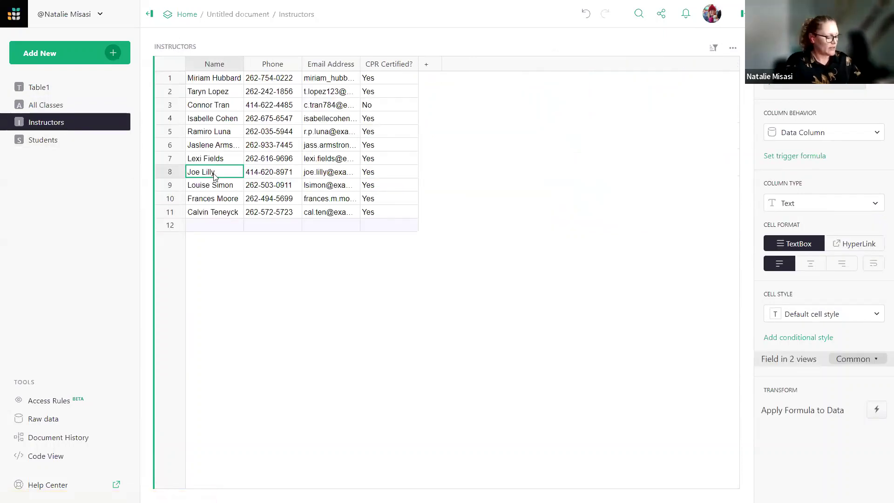
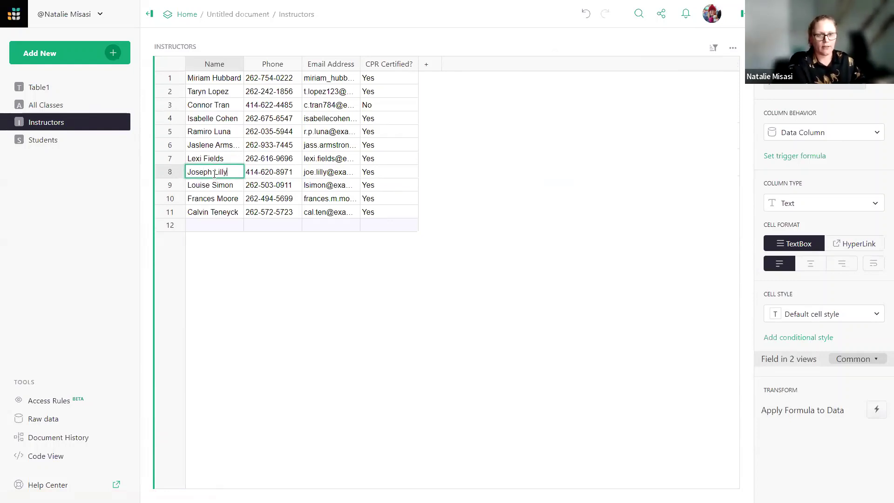
Fill instructor row 8 with the instructor's name, a placeholder phone and CPR Certified No
key(Tab)
text(000-00)
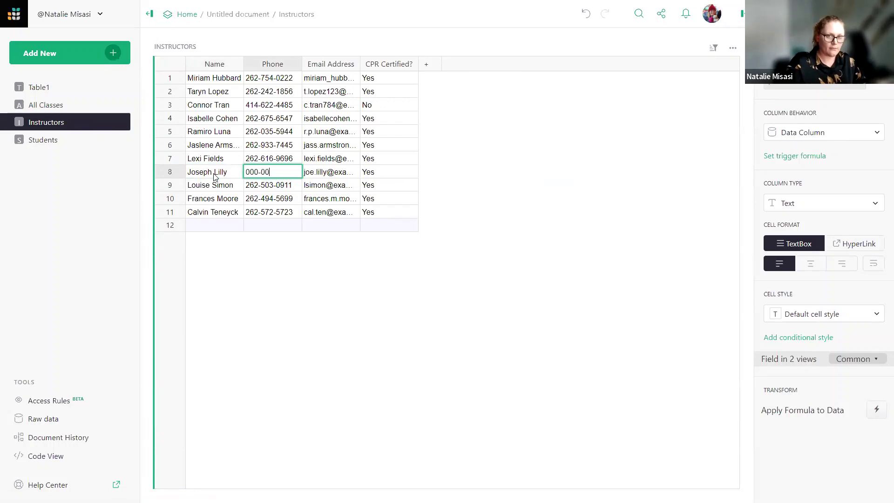
text(0-0000)
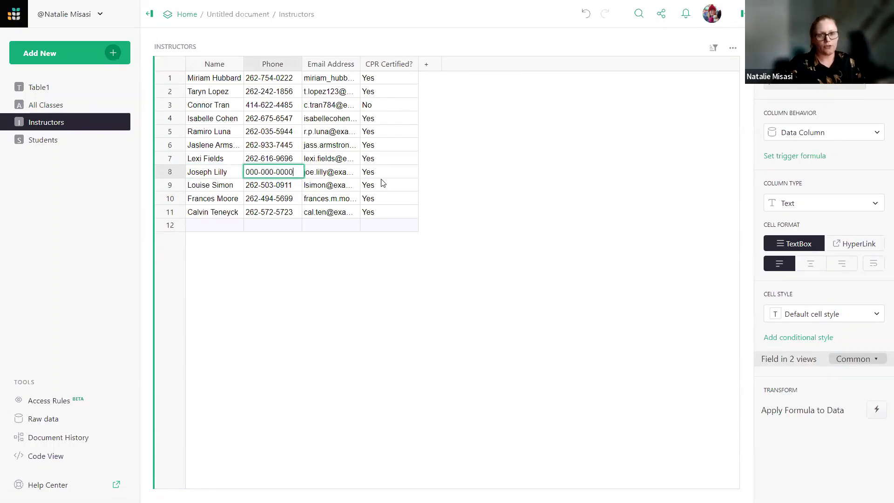
click(382, 176)
text(No)
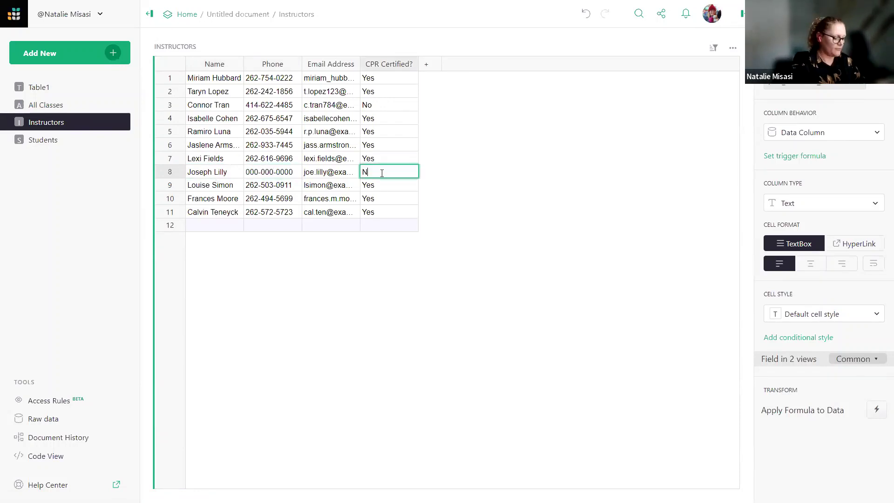
key(Return)
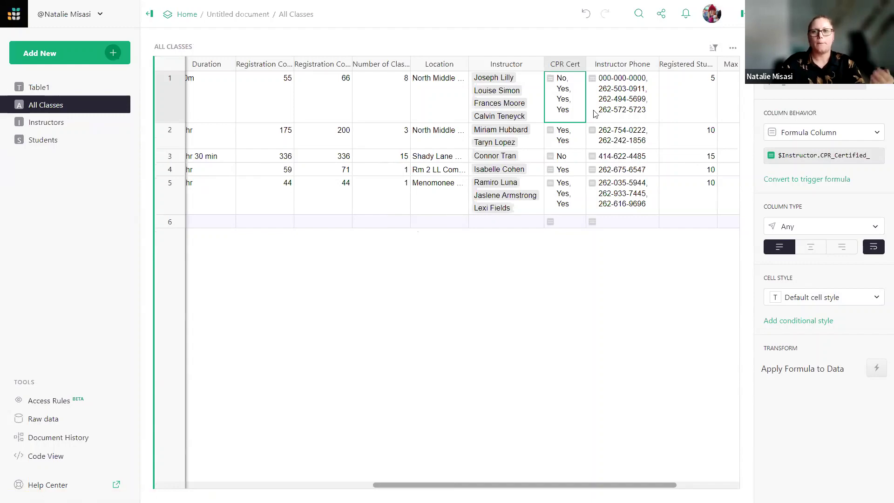
Browse the Instructors and All Classes tables, ending on the 40-record Students table
click(62, 130)
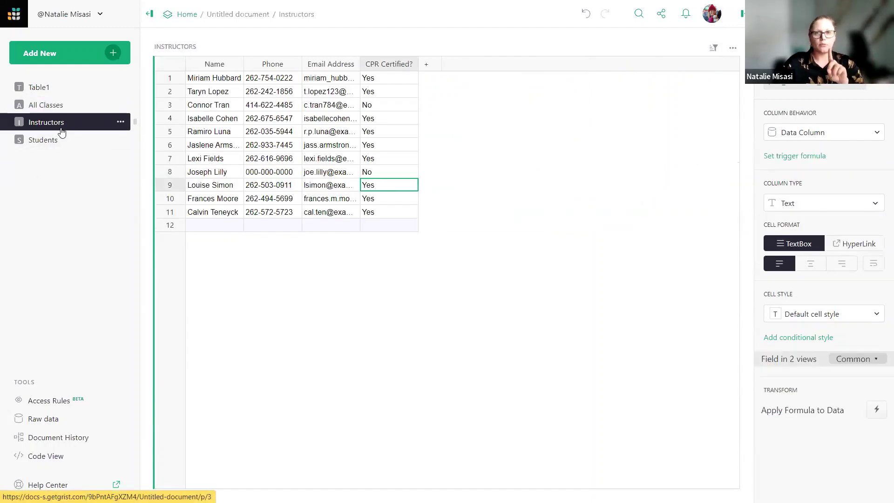
click(46, 105)
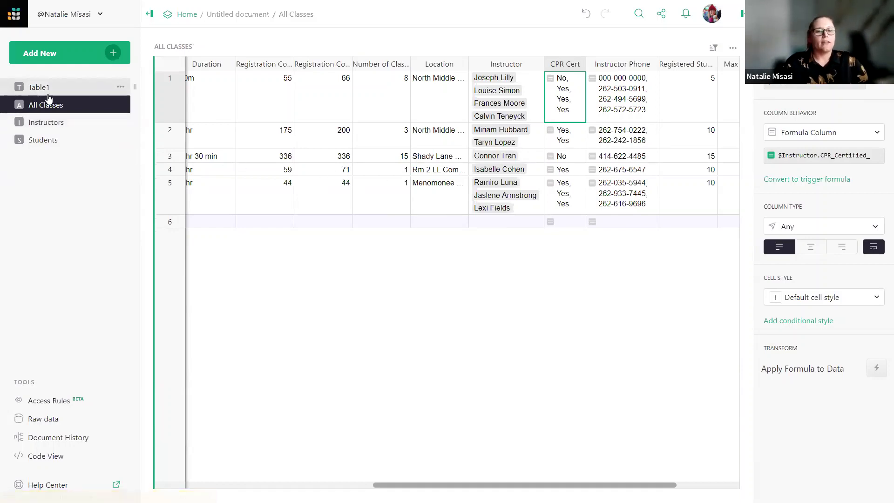
click(54, 143)
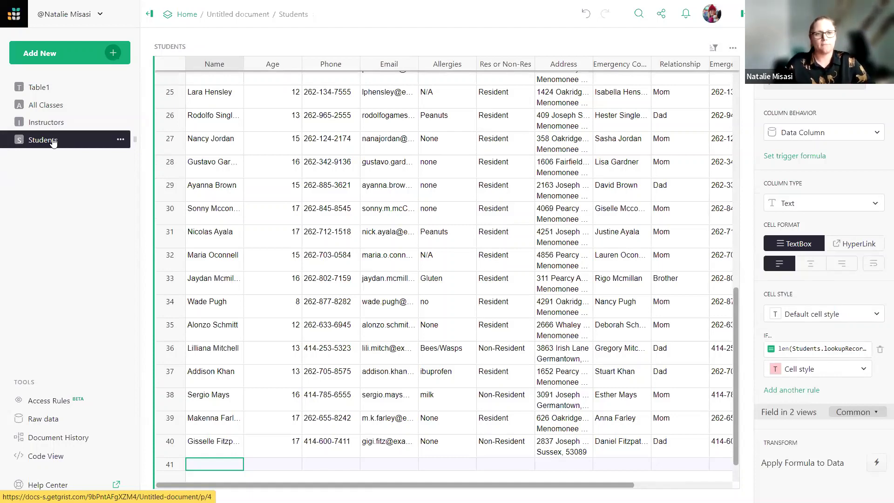
click(82, 106)
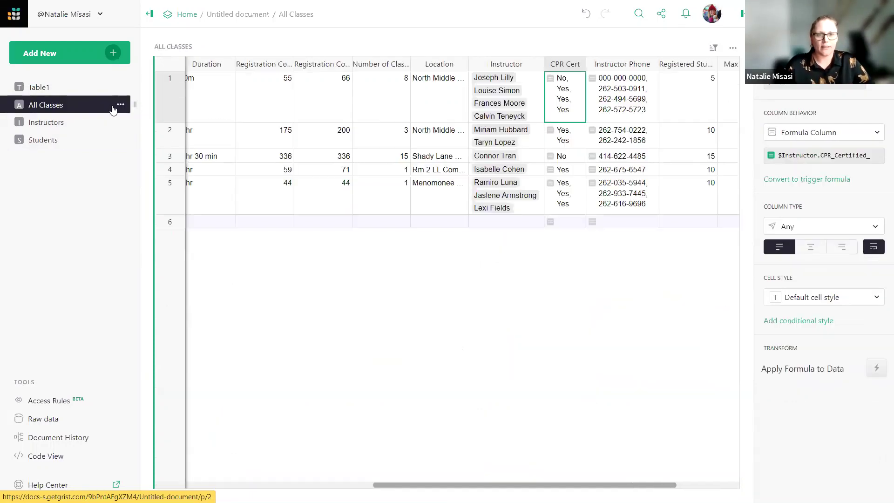
click(41, 148)
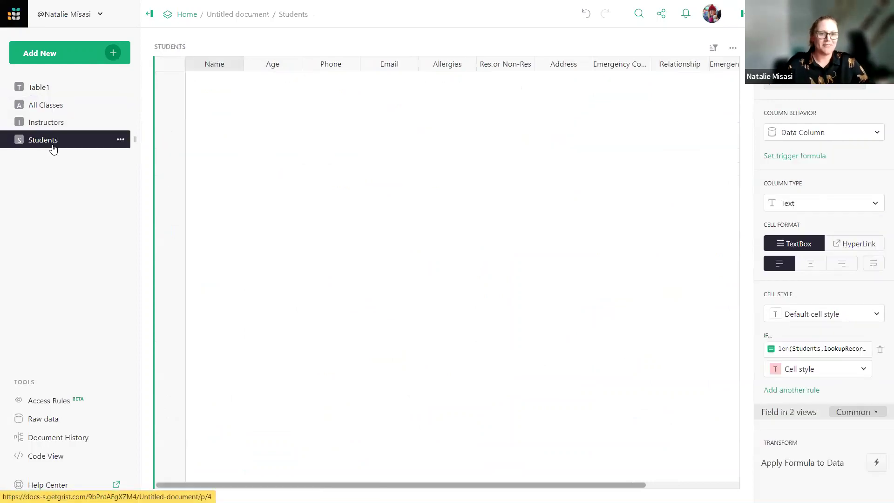
scroll(350, 476, right, 2)
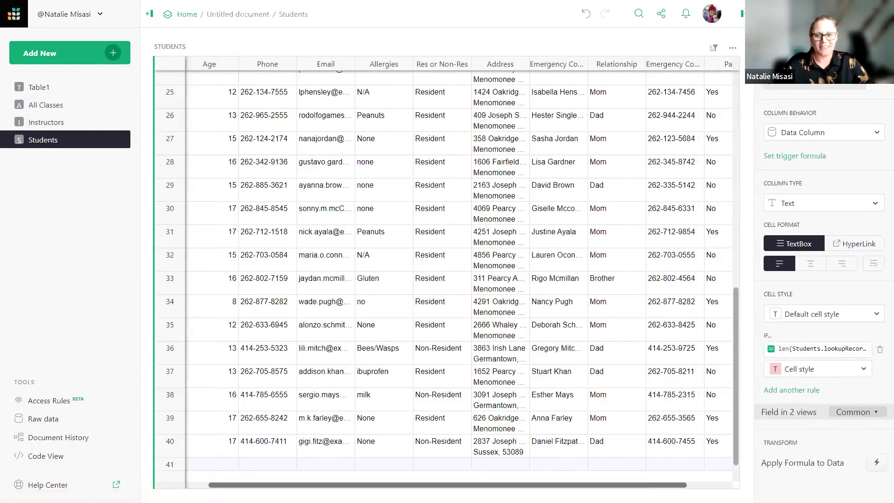
scroll(349, 476, left, 2)
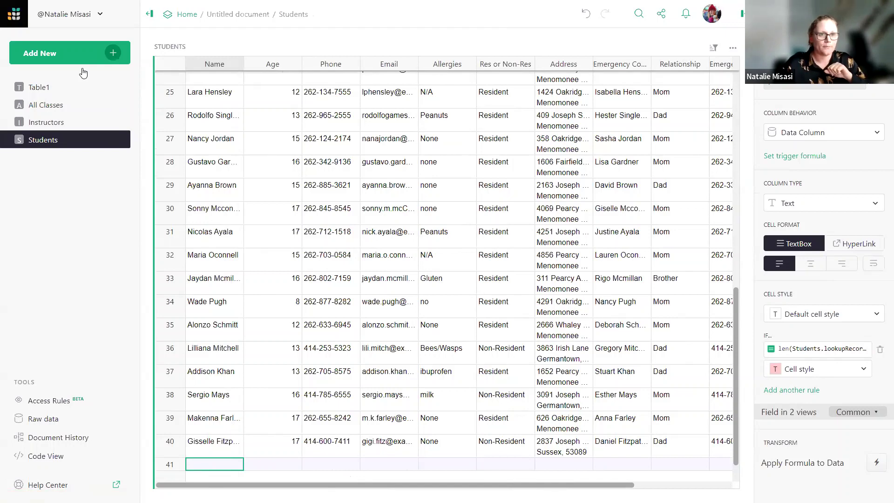
Import 'CE & Rec Program Registrations - Summer 2022' from Google Drive to preview its seven sheets
click(72, 53)
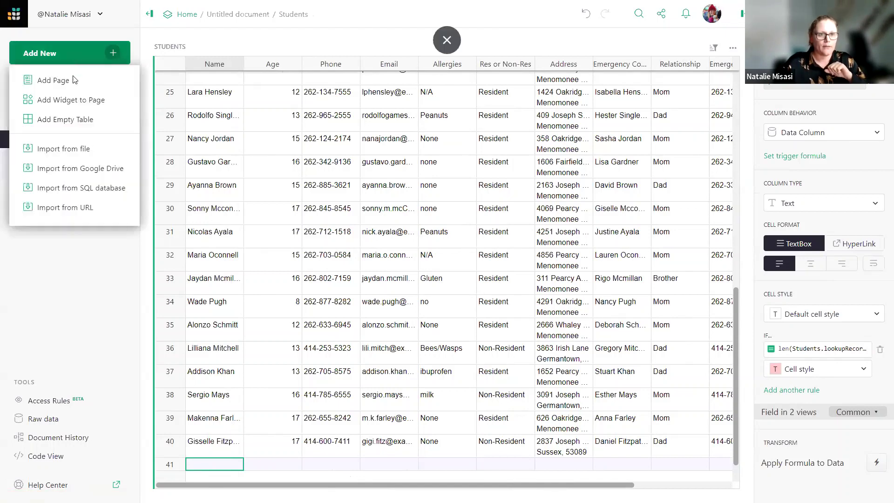
click(57, 170)
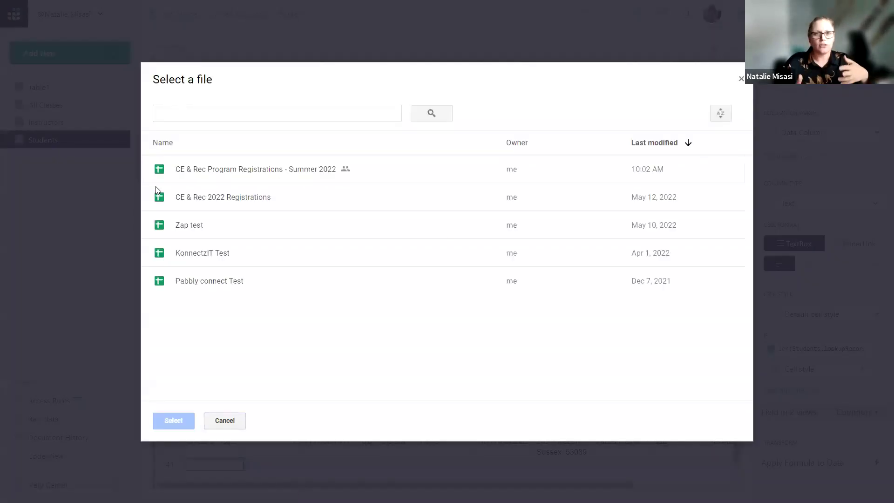
click(338, 173)
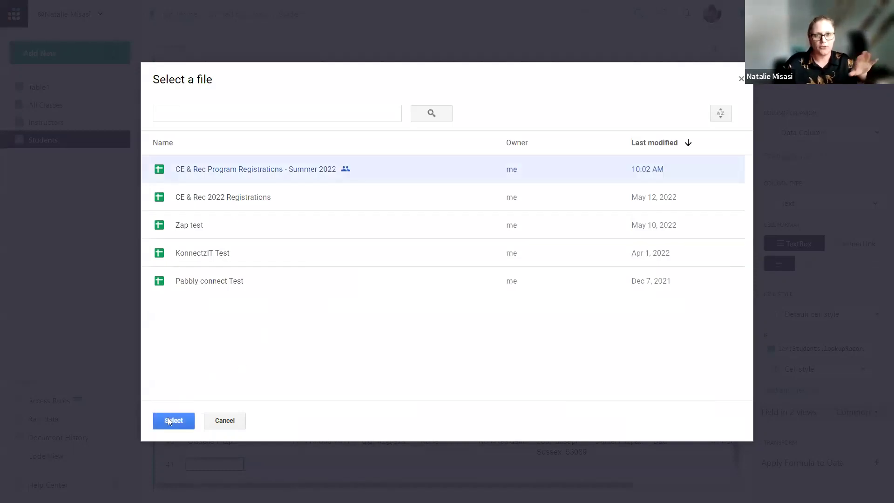
click(165, 421)
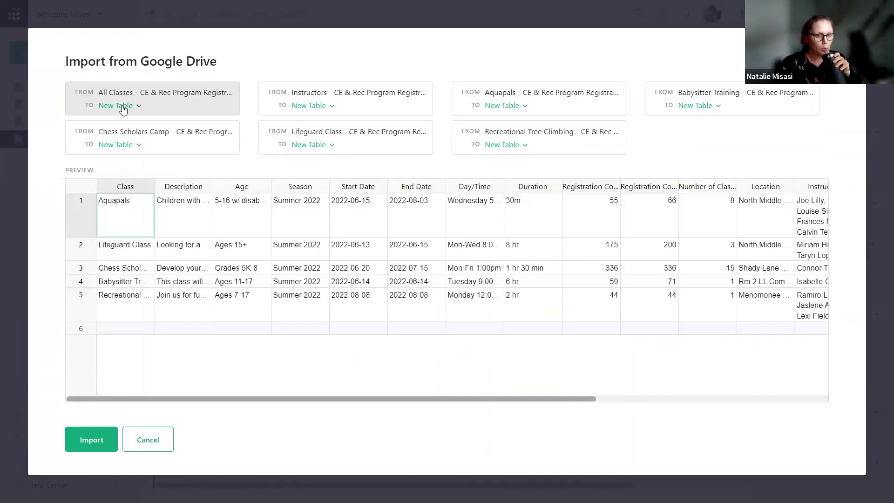
Skip the All Classes and Instructors sheets and preview the Aquapals data
click(124, 110)
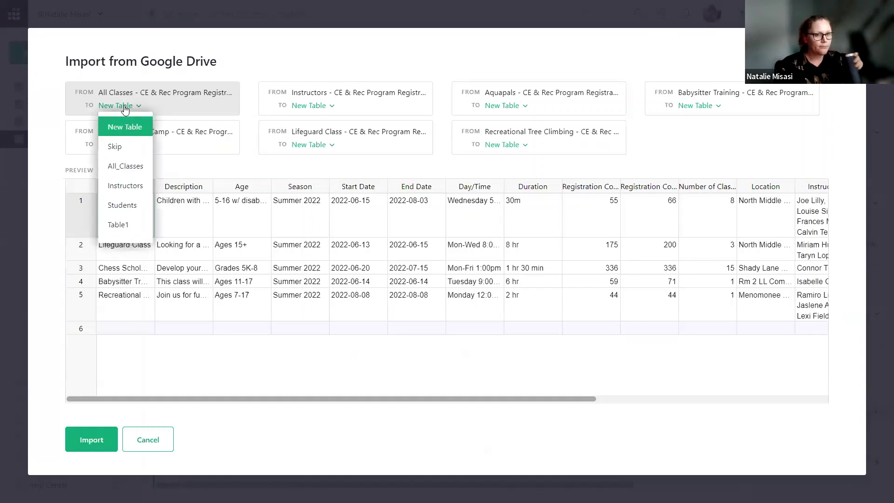
click(141, 148)
click(321, 106)
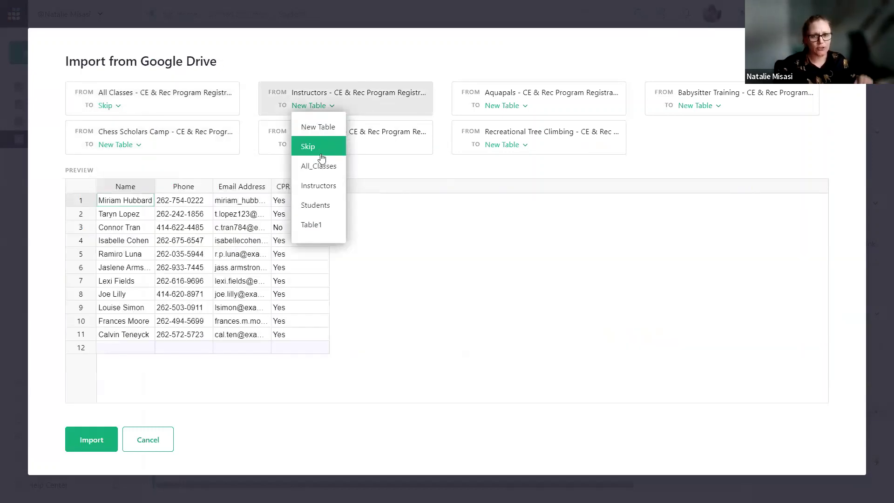
click(321, 147)
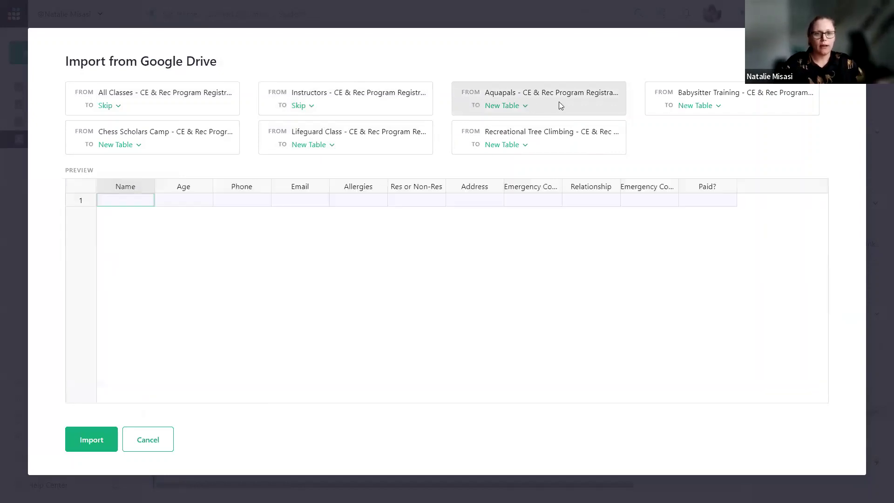
click(558, 103)
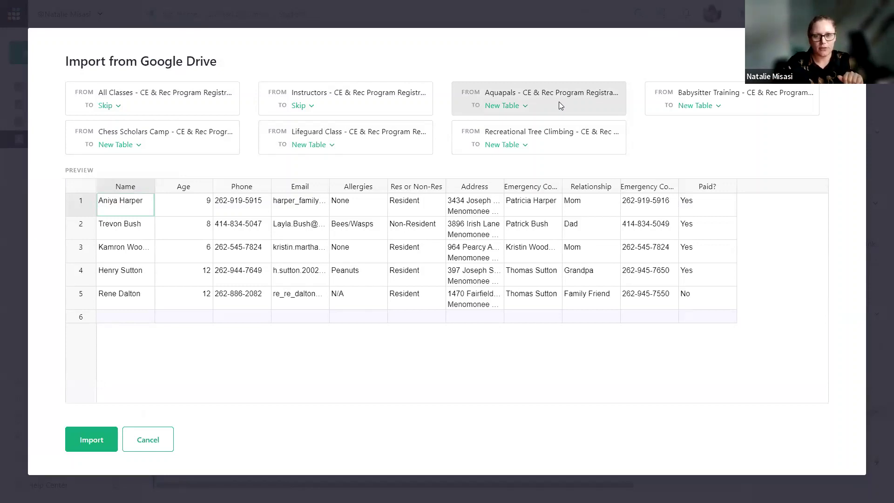
Skip Babysitter Training, Chess Scholars Camp, Lifeguard Class and Tree Climbing, then import Aquapals
click(698, 106)
click(701, 148)
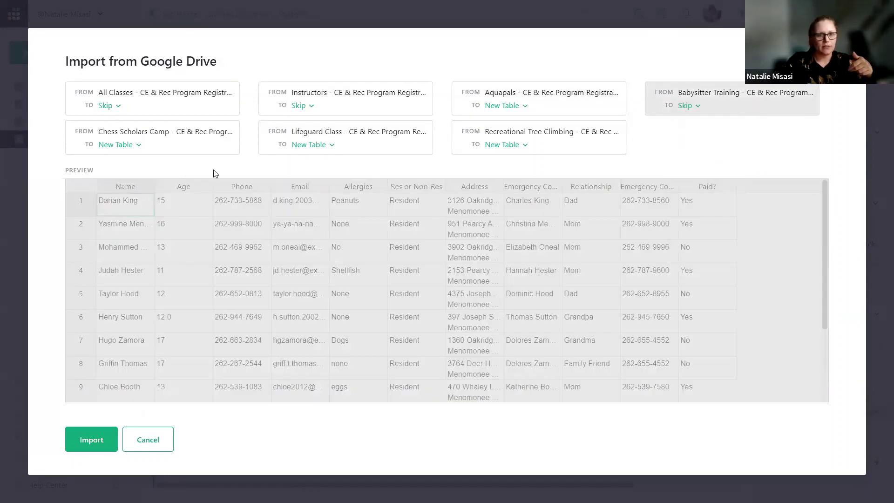
click(116, 144)
click(117, 184)
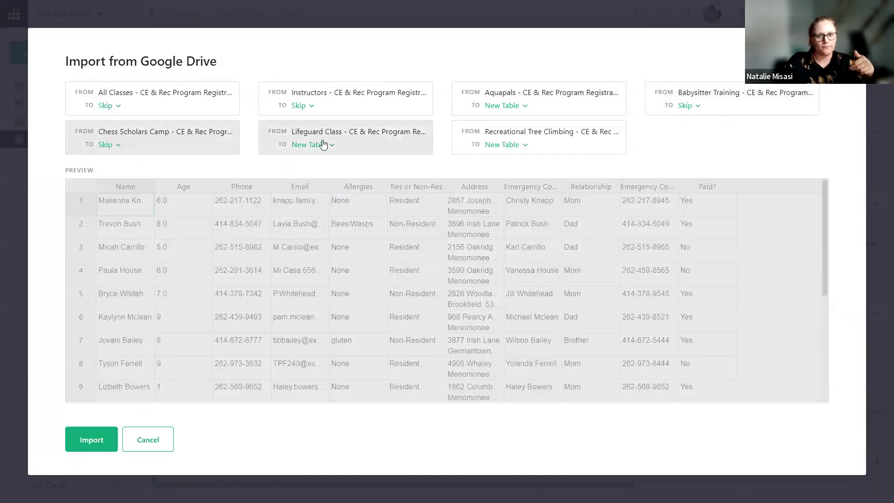
click(323, 144)
click(319, 185)
click(511, 145)
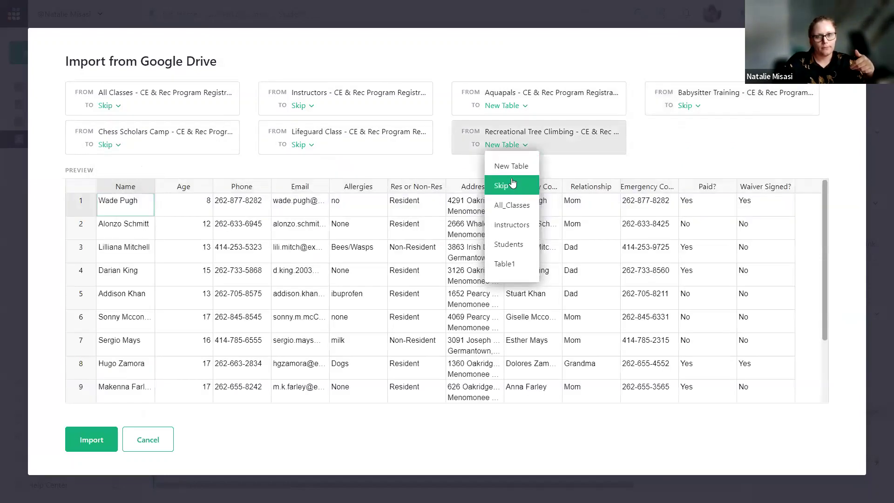
click(512, 185)
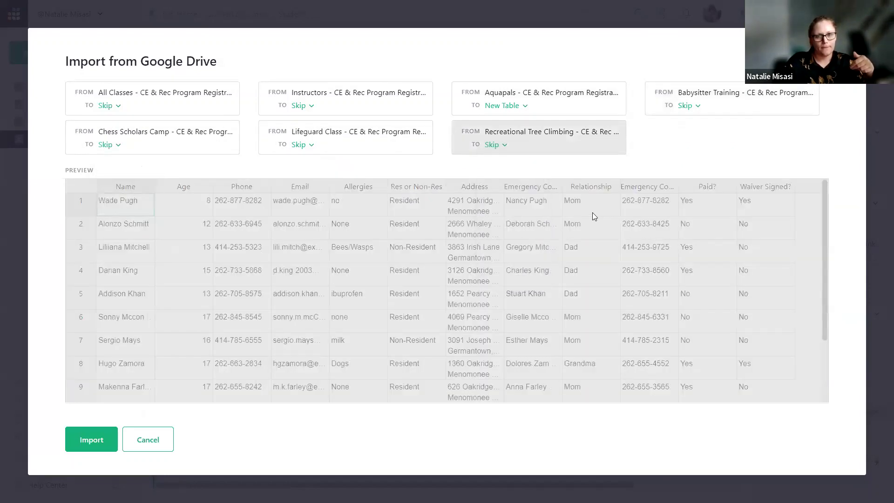
click(93, 440)
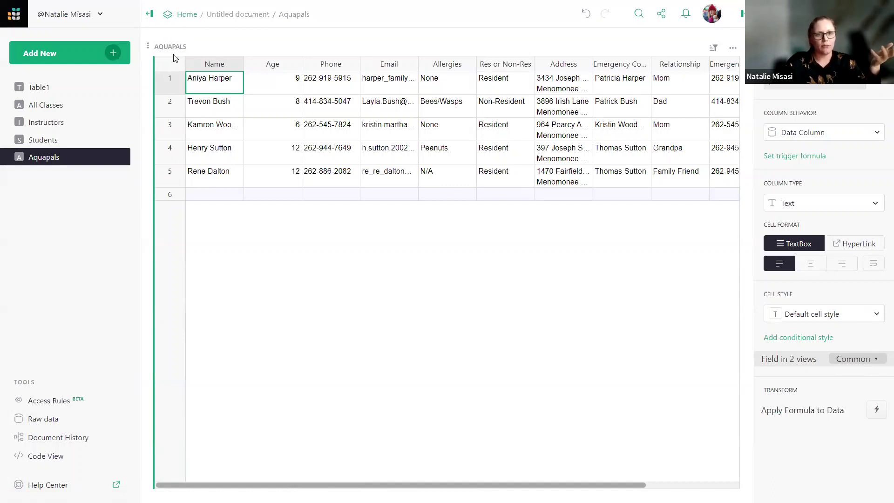
Insert a Class column left of Name and fill all five rows with Aquapals
right_click(199, 68)
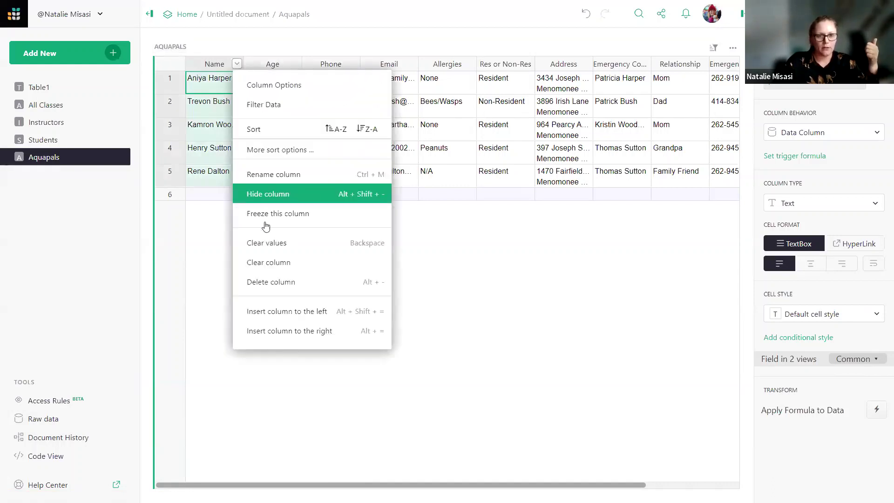
click(271, 319)
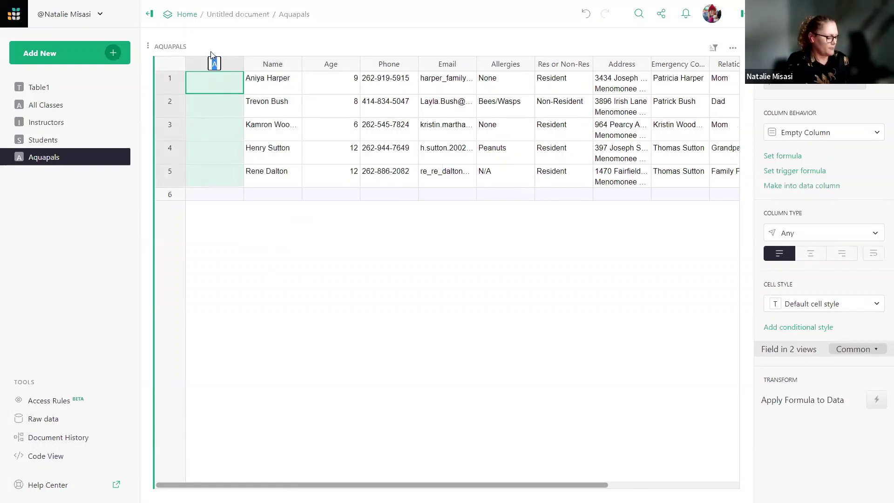
text(Class)
key(Return)
text(A)
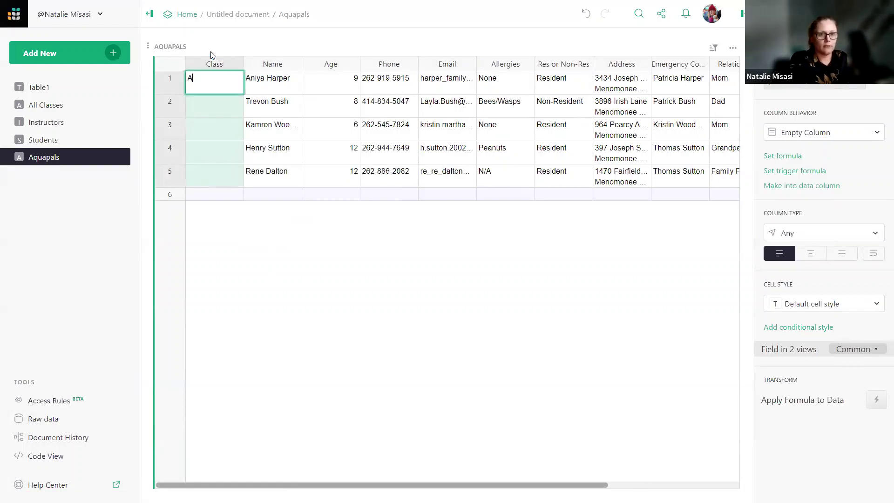
text(quapals)
key(Return)
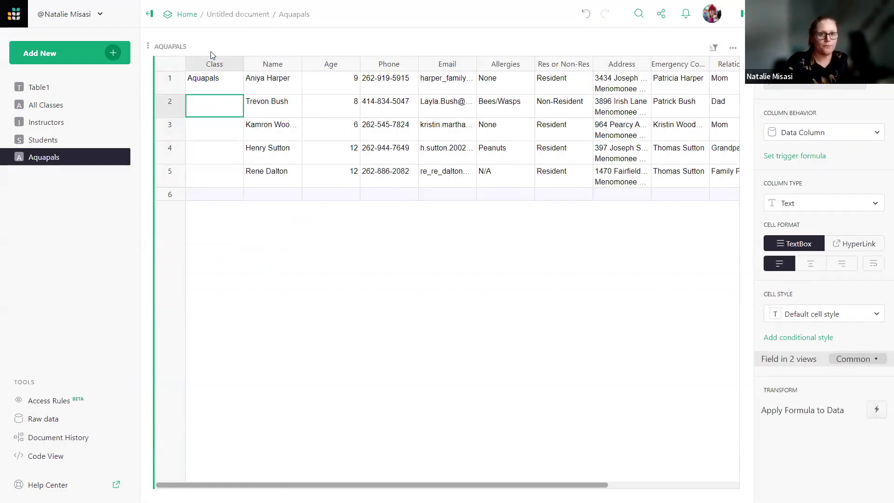
click(195, 88)
key(ctrl+c)
drag(221, 114, 226, 173)
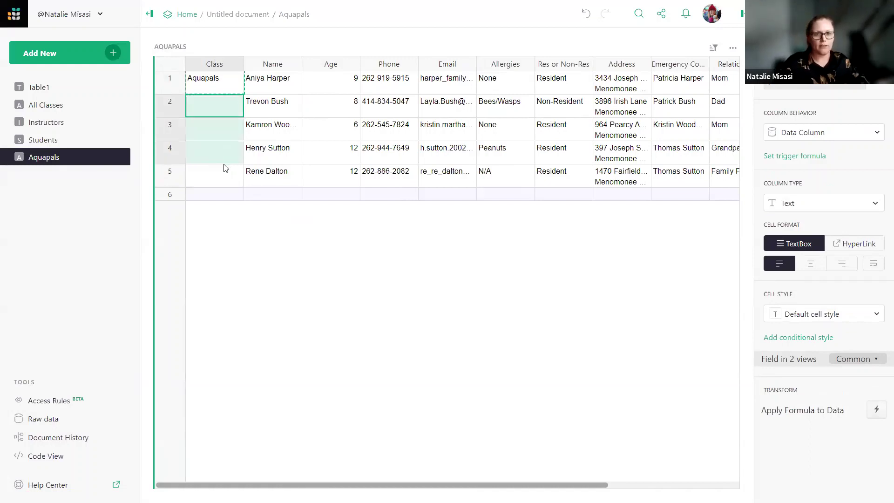
key(ctrl+v)
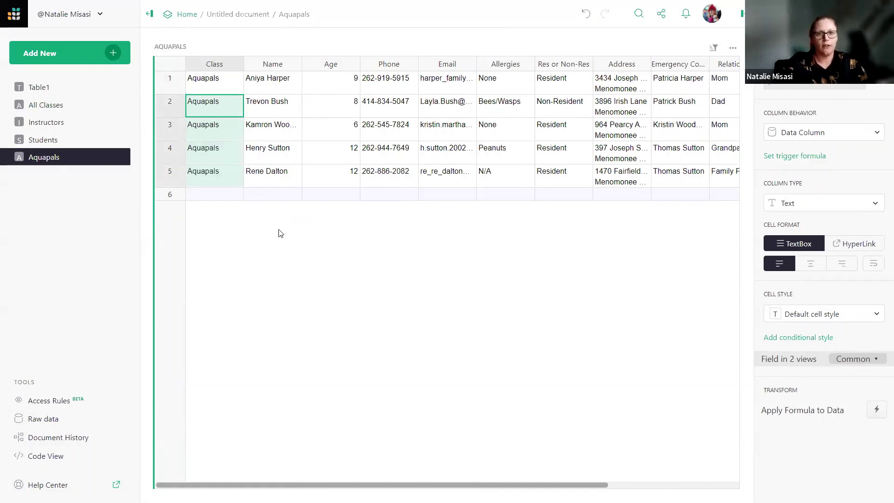
Rename the Aquapals table to Registrations
click(172, 46)
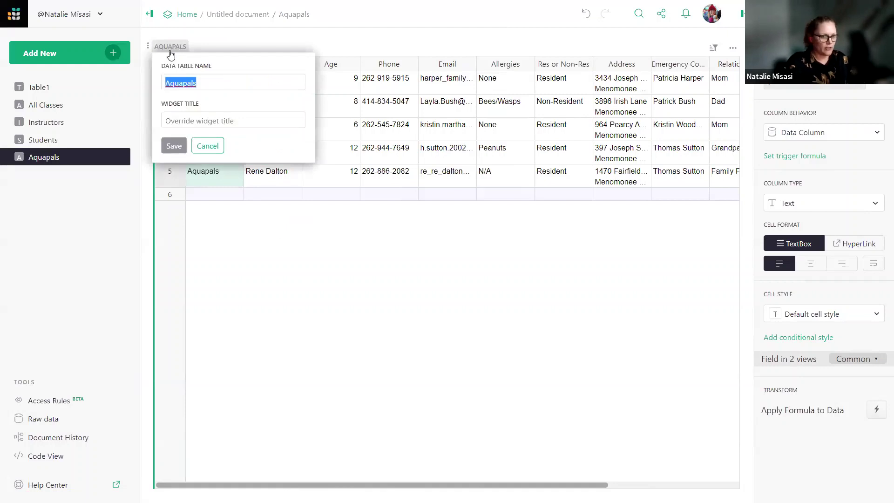
text(Registrati)
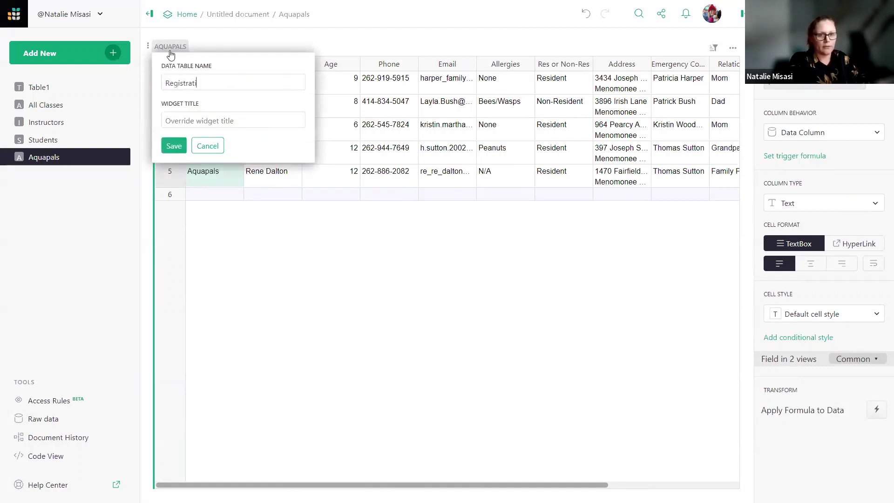
text(ons)
key(Return)
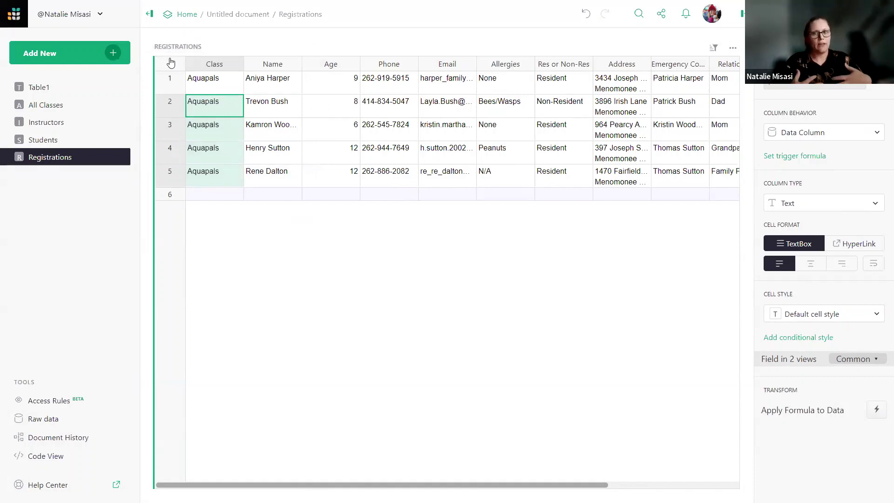
Import the Summer 2022 registrations spreadsheet from Google Drive again
click(114, 54)
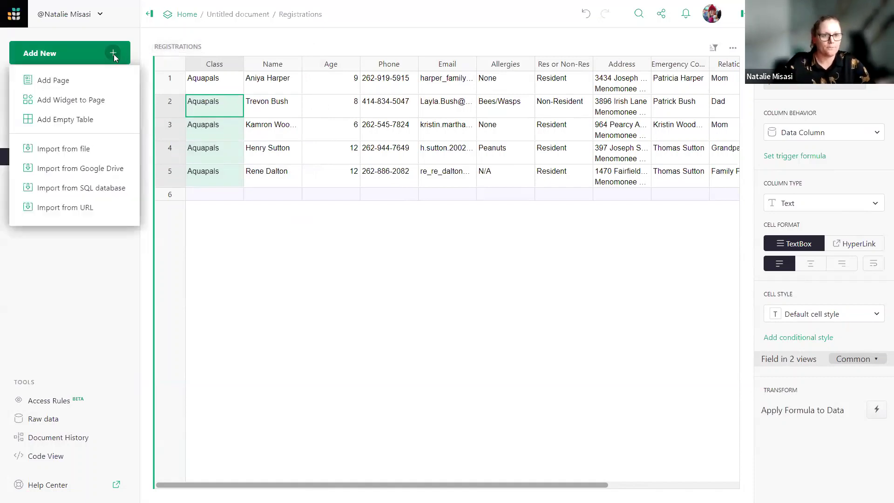
click(109, 167)
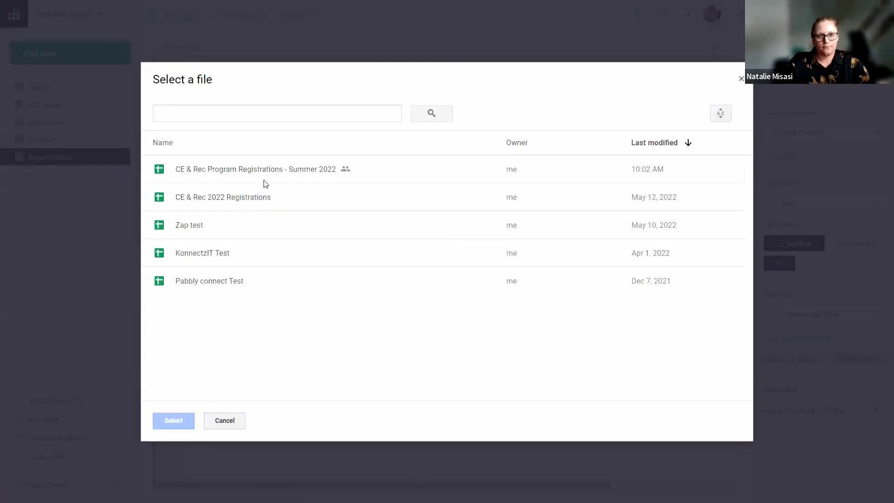
click(274, 171)
click(183, 422)
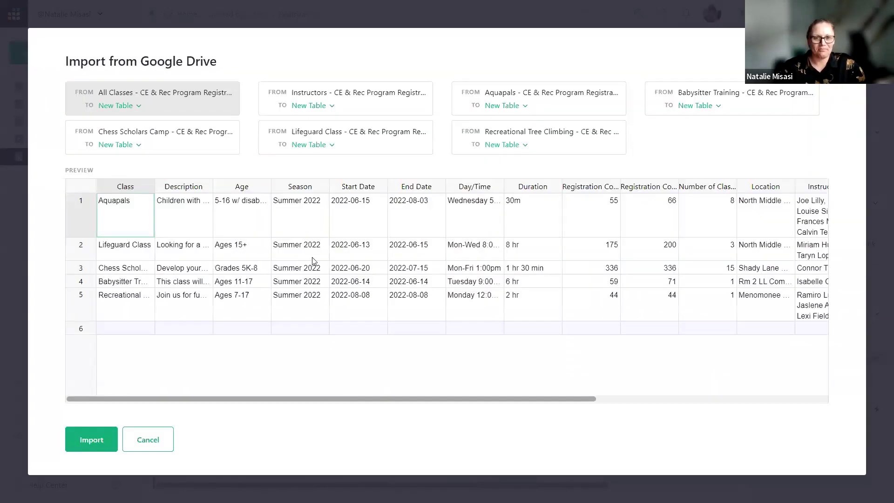
Set the All Classes, Instructors and Aquapals sheets to Skip
click(118, 112)
click(115, 143)
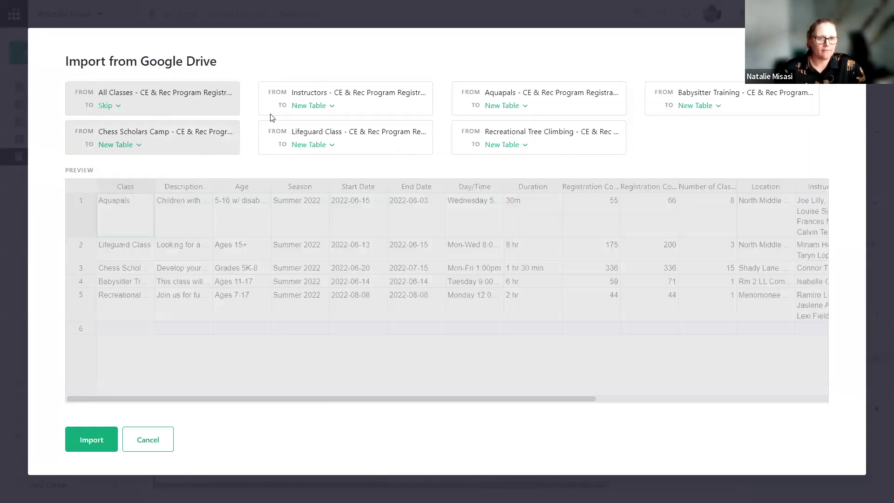
click(328, 107)
click(309, 144)
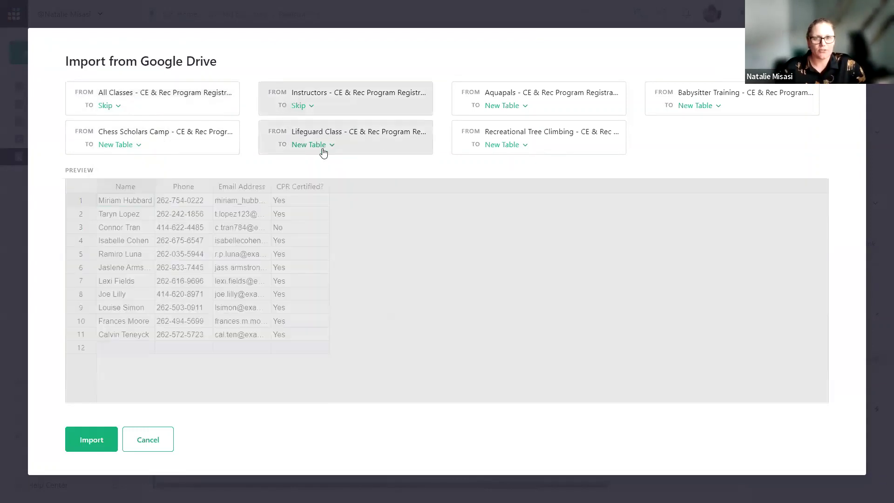
click(504, 108)
click(505, 144)
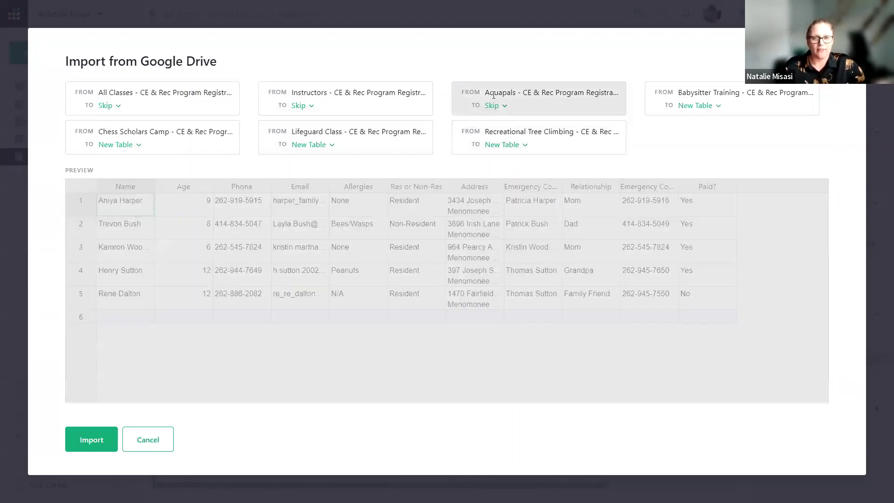
Route Babysitter Training into Registrations with the Class formula "Babysitter Training"
click(694, 110)
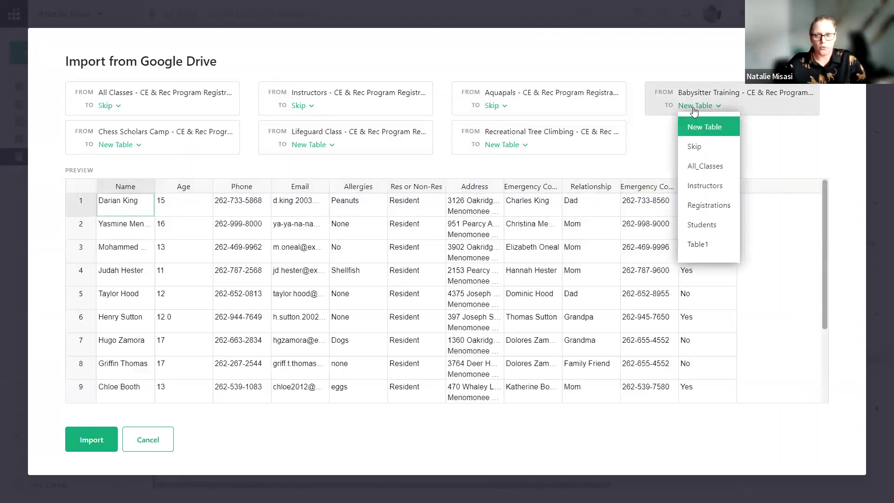
click(708, 204)
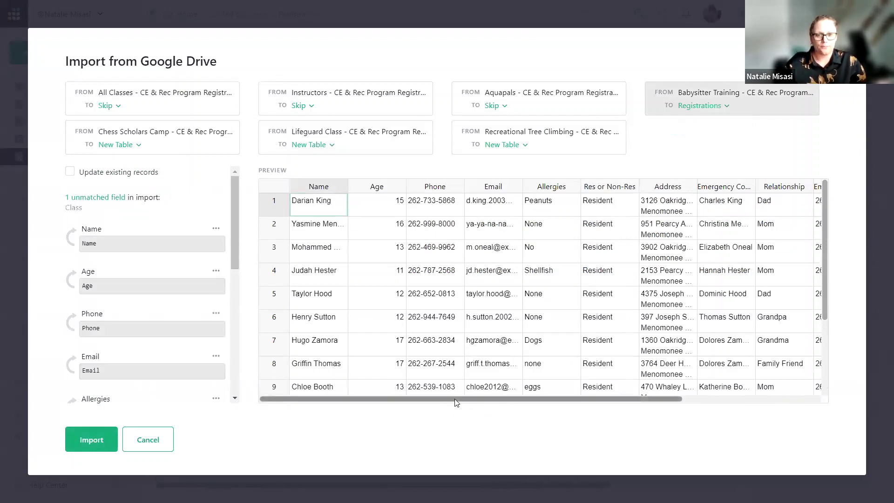
drag(454, 398, 664, 416)
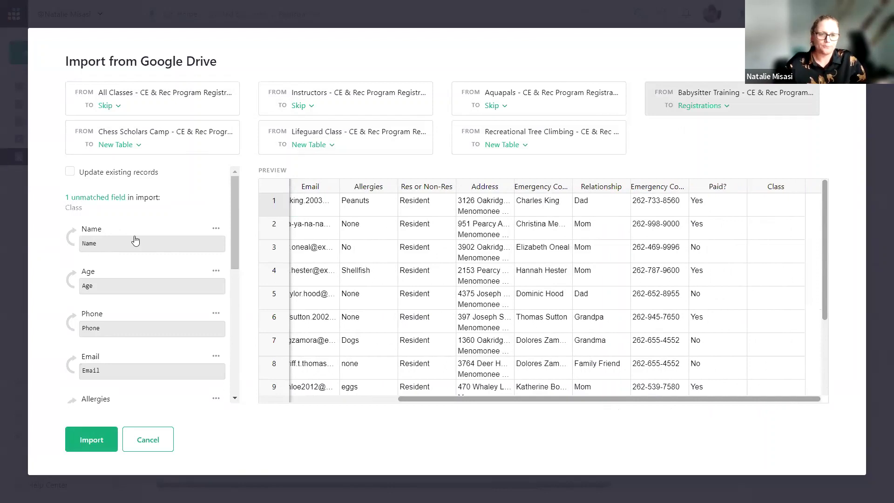
scroll(135, 240, down, 1)
scroll(135, 242, down, 5)
scroll(139, 297, down, 1)
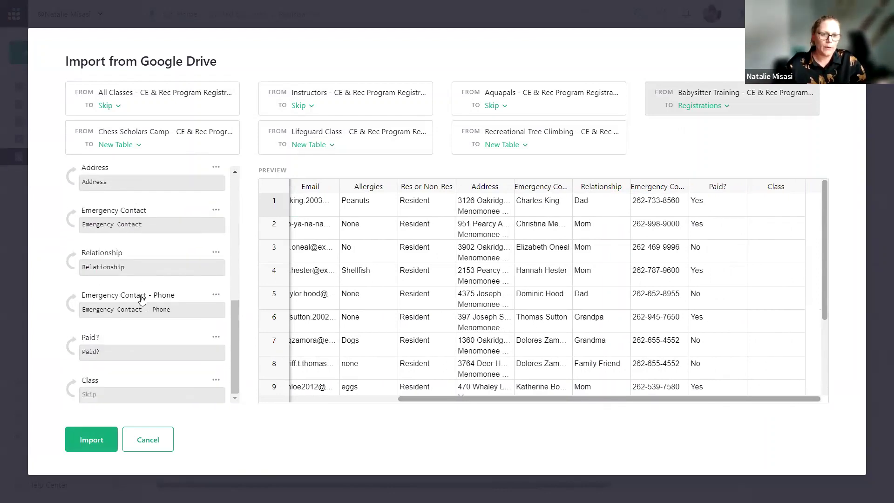
click(115, 403)
text(")
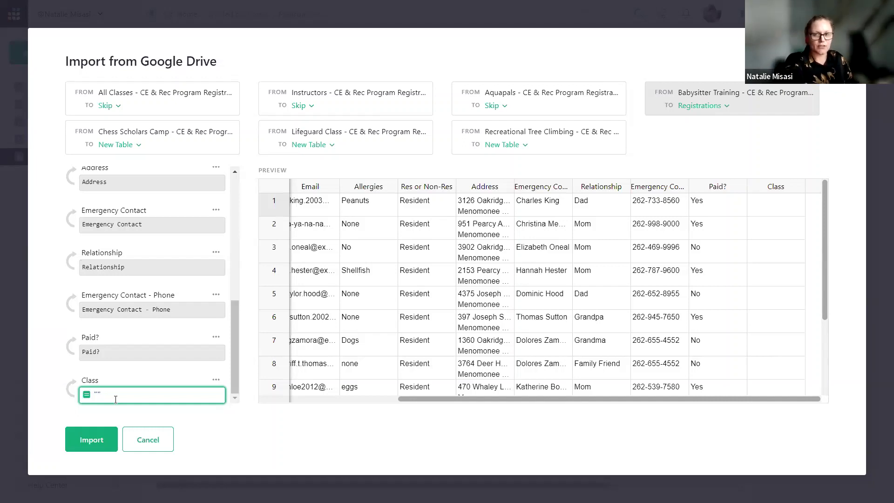
text(Babysitter)
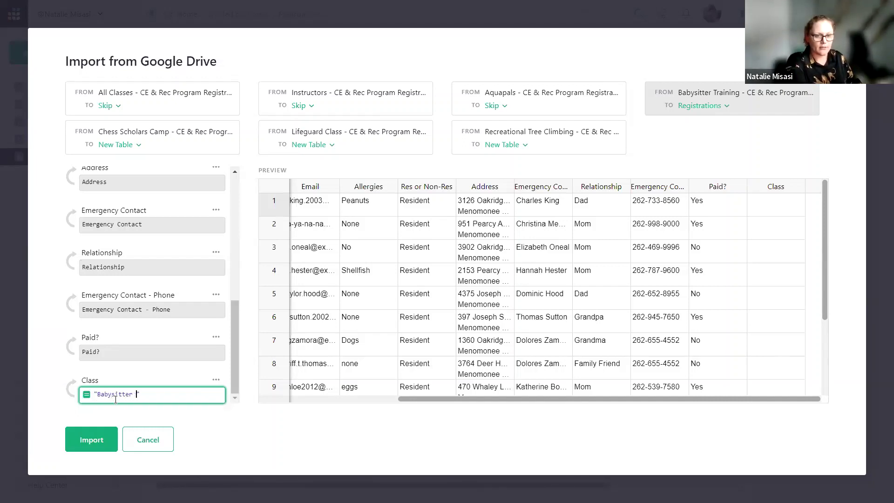
text(aining)
key(Return)
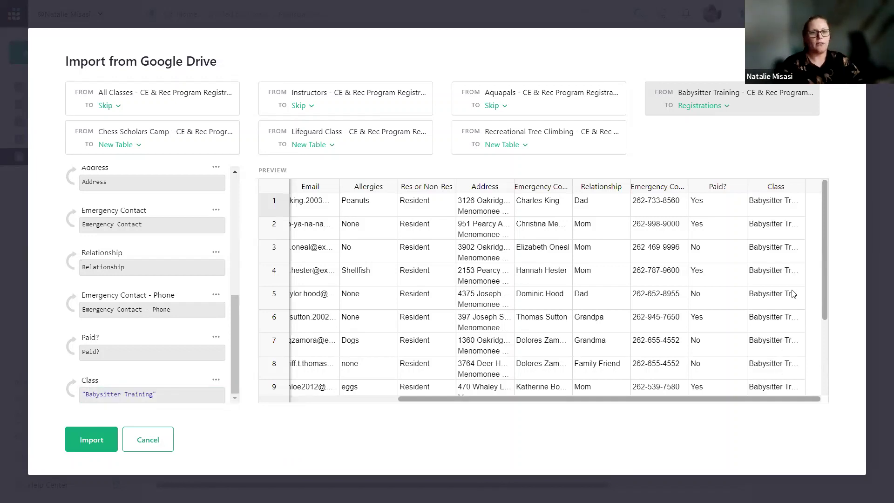
Route Chess Scholars Camp into Registrations with the Class formula "Chess Scholars Camp"
click(135, 151)
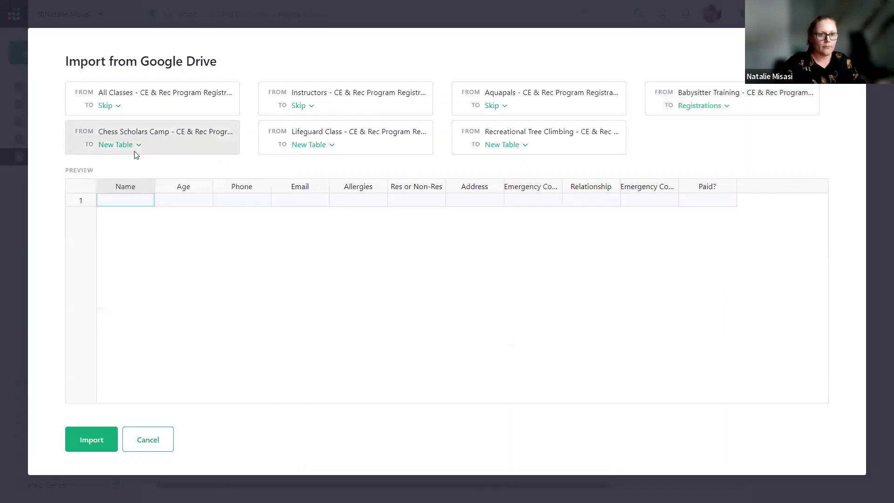
click(126, 144)
click(144, 242)
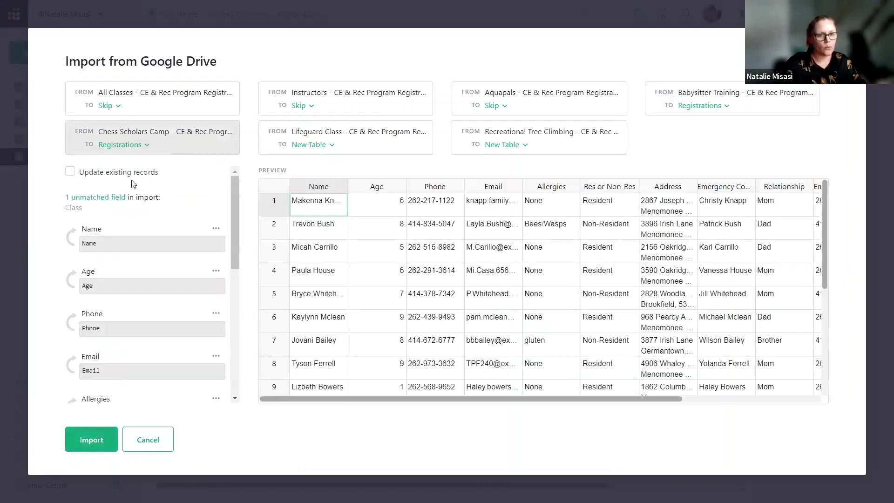
scroll(141, 272, down, 6)
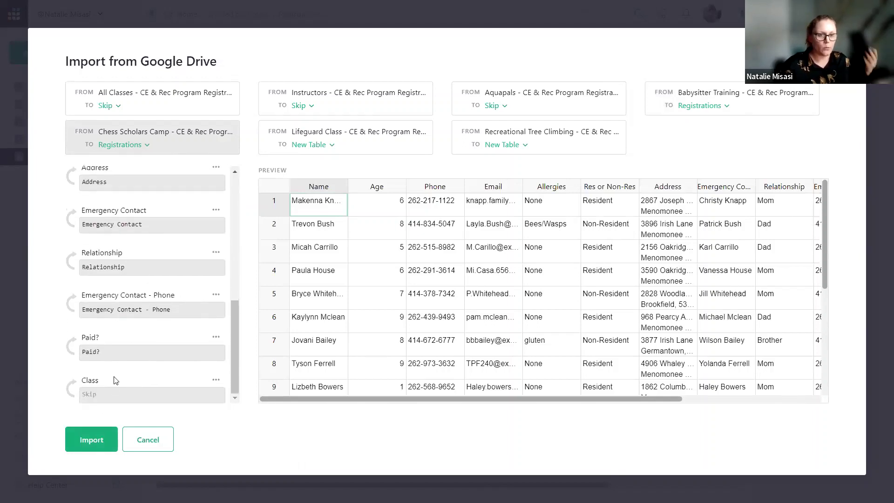
click(115, 396)
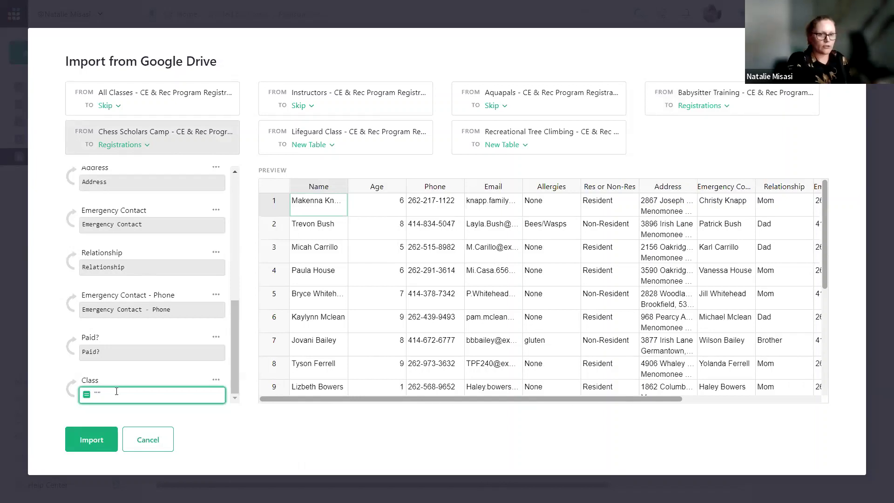
text(Chess Sc)
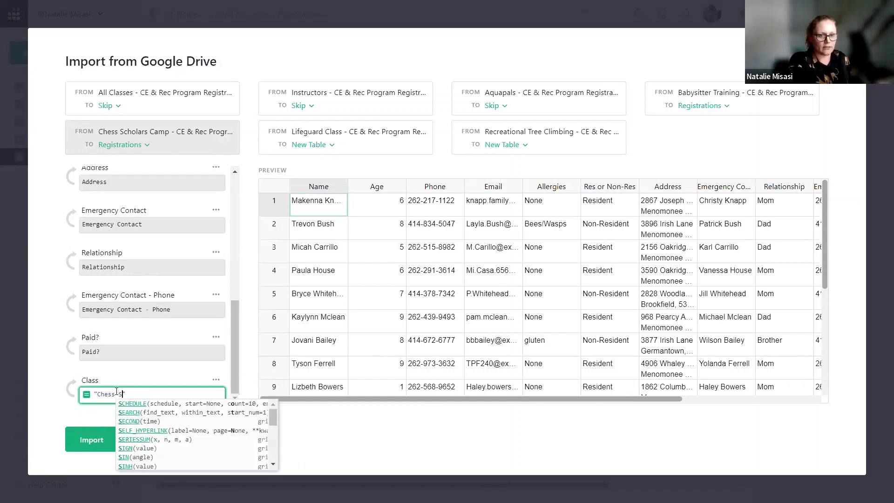
text(holars )
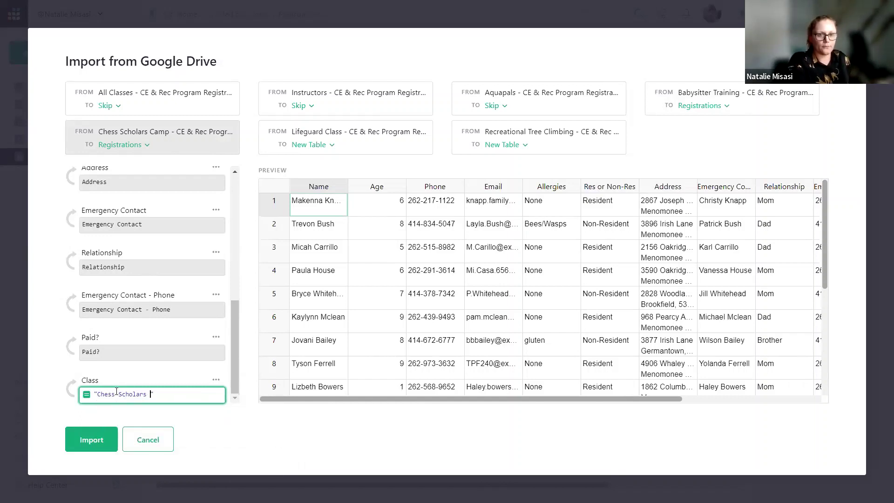
text(Camp)
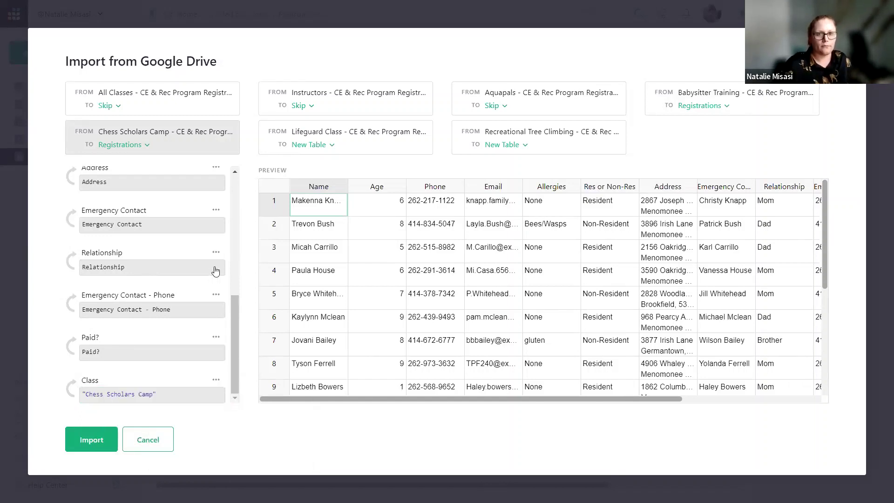
click(311, 144)
Send Lifeguard Class into Registrations with the Class formula "Lifeguard Class"
click(321, 244)
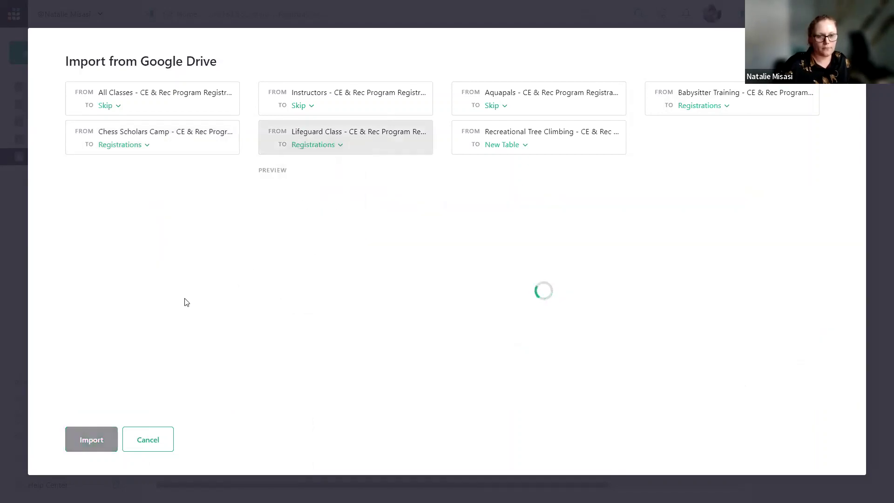
scroll(131, 252, down, 5)
scroll(134, 353, down, 1)
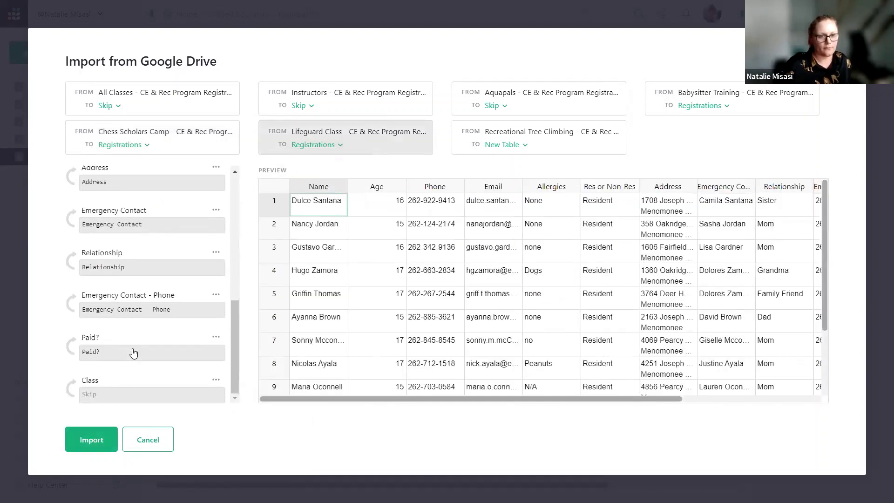
click(124, 395)
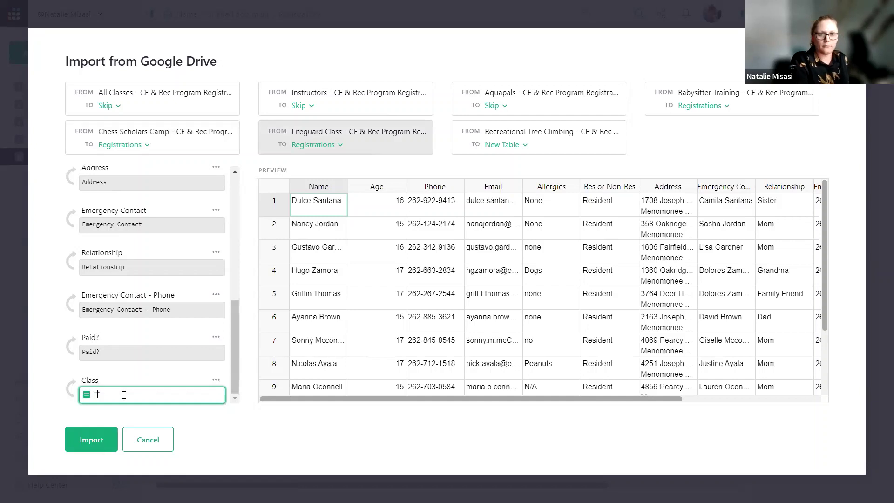
text(Lifeguard)
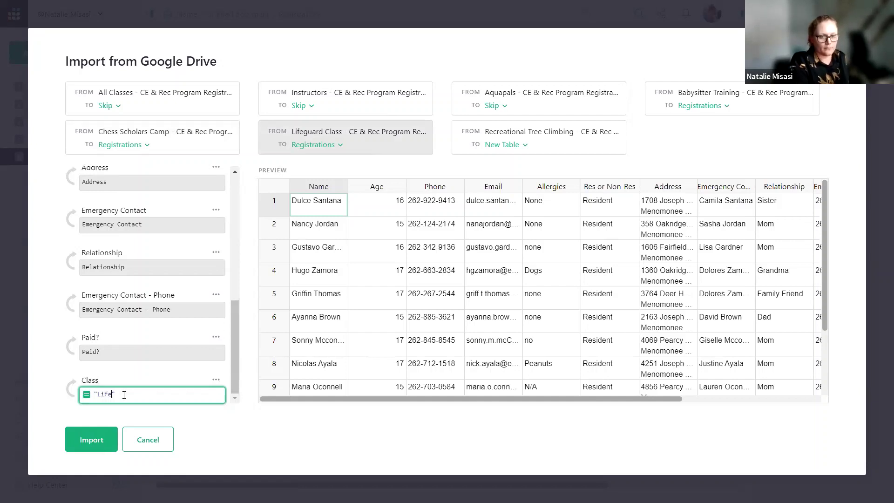
text( Class)
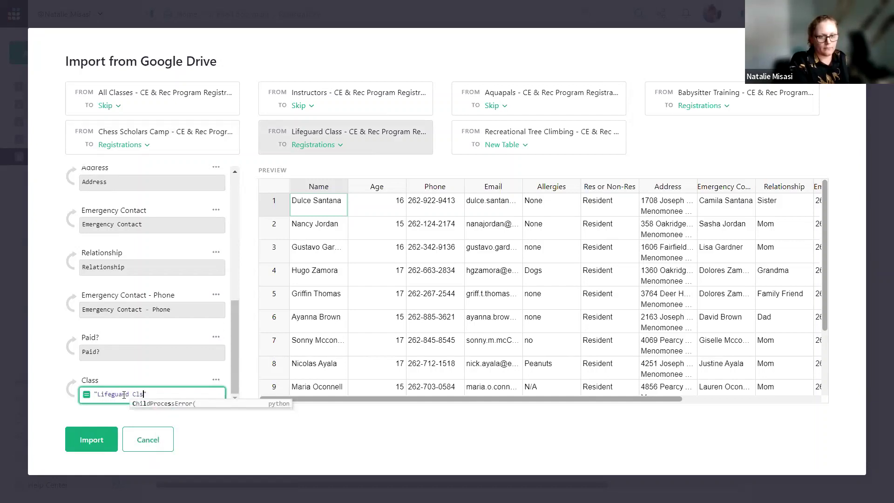
key(Return)
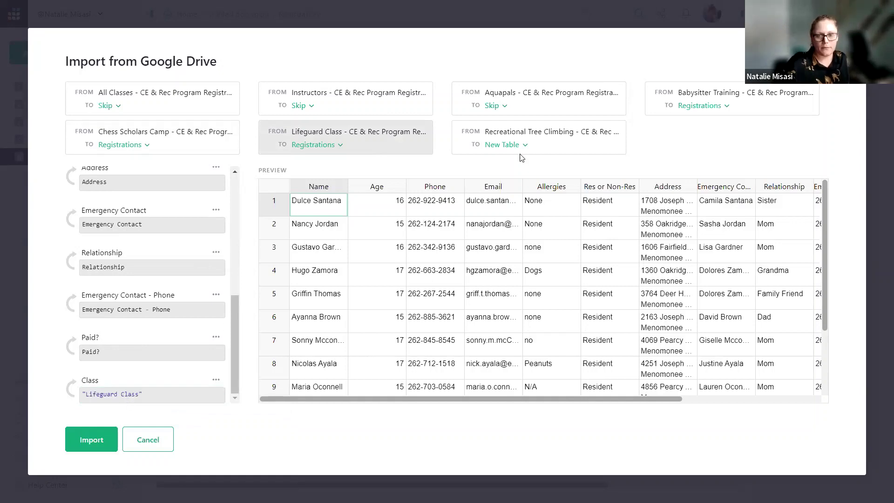
Send Recreational Tree Climbing into Registrations with the Class formula "Recreational Tree Climbing"
click(512, 145)
click(516, 244)
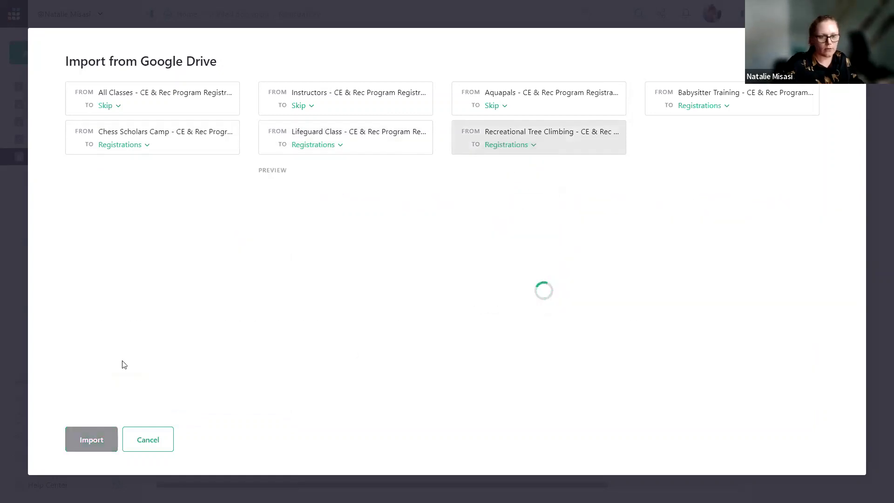
scroll(135, 331, down, 1)
click(116, 394)
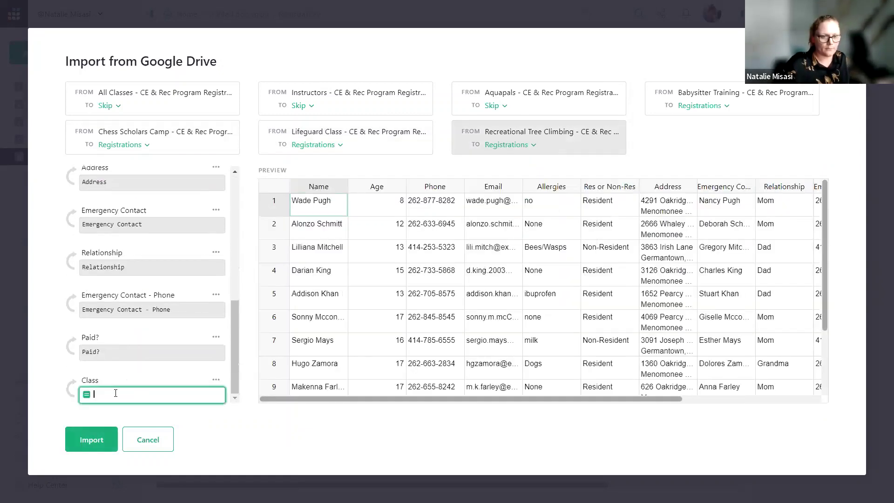
text("Recreational )
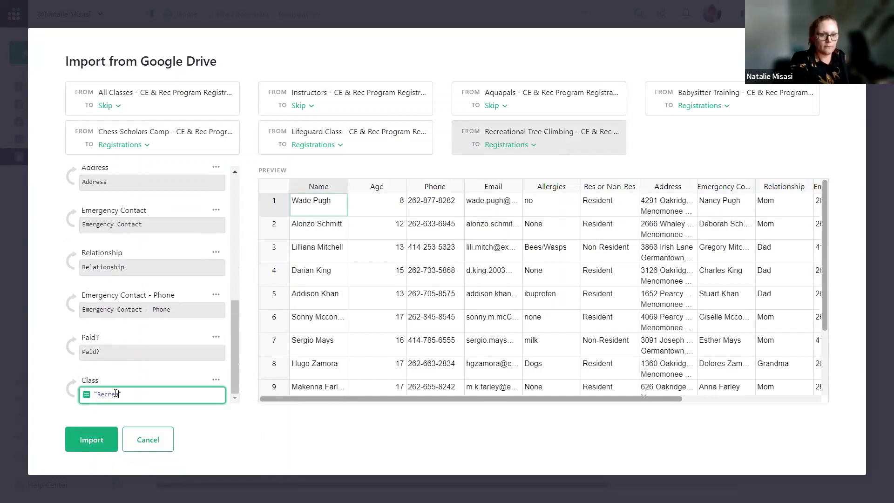
text(Tree )
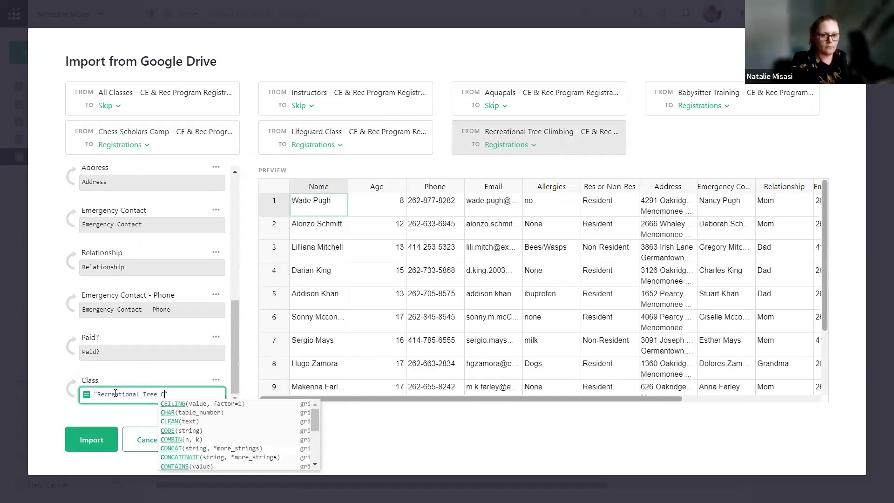
text(Climbing)
key(Return)
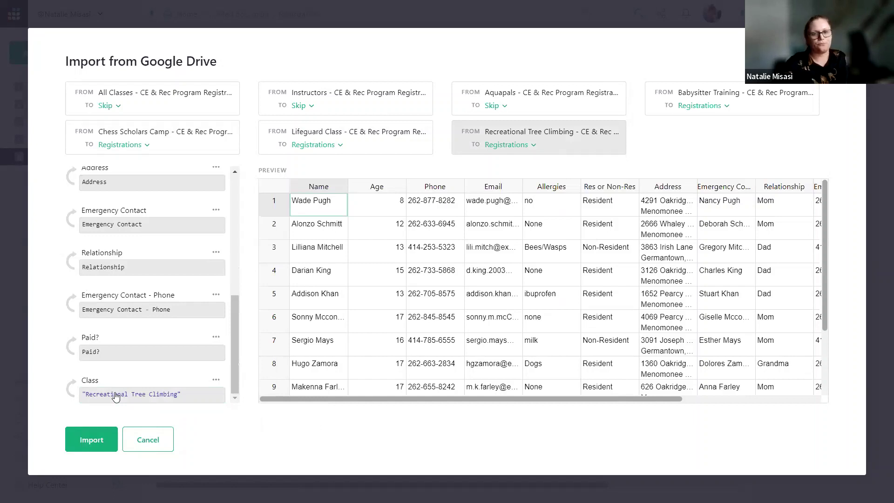
Run the import, then review the merged rows in All Classes and Registrations
click(88, 438)
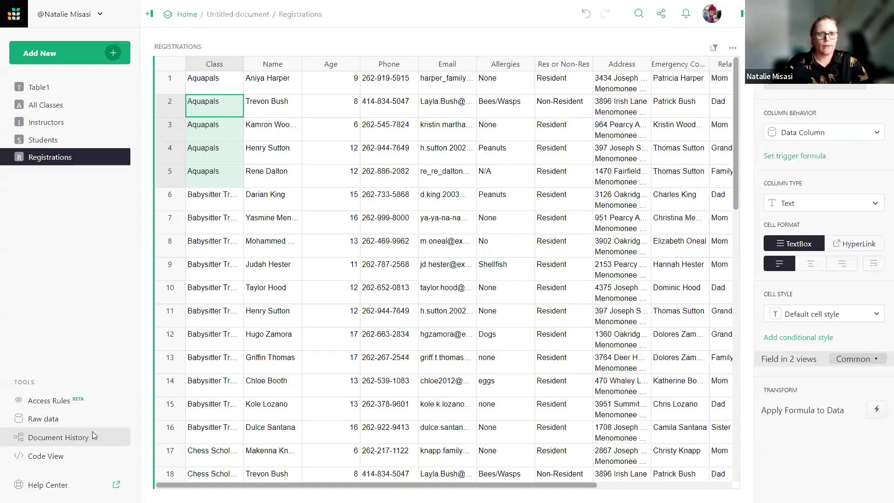
click(340, 254)
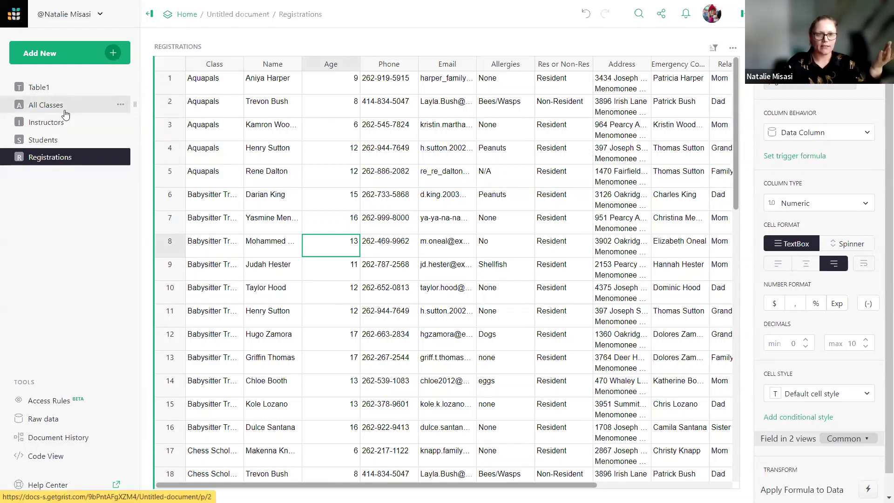
click(51, 105)
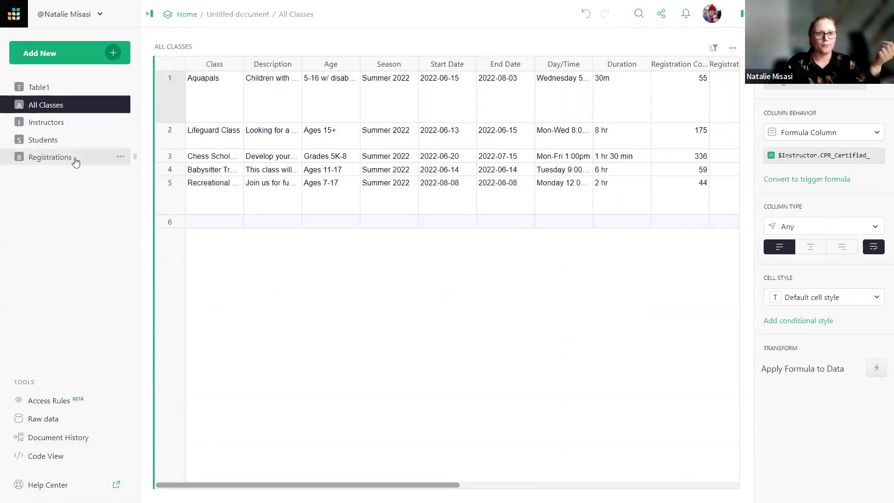
click(61, 156)
click(195, 133)
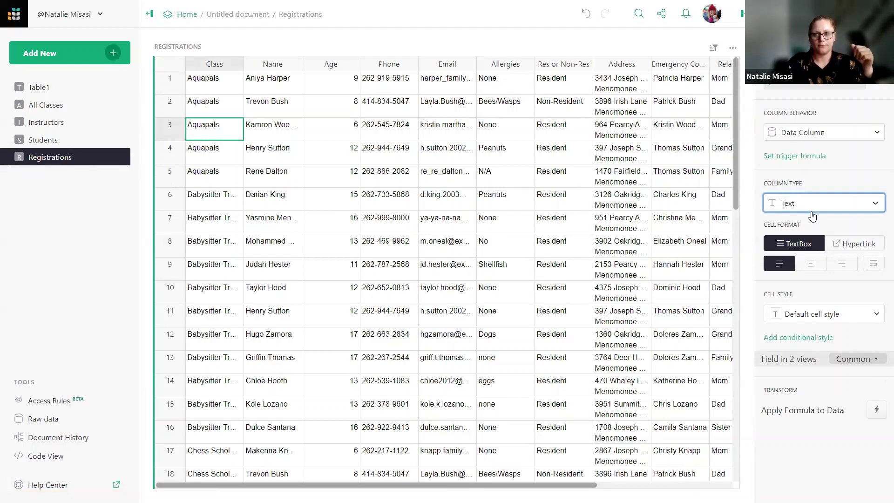
Make the Class column a Reference to All_Classes, showing Class
click(812, 207)
click(814, 407)
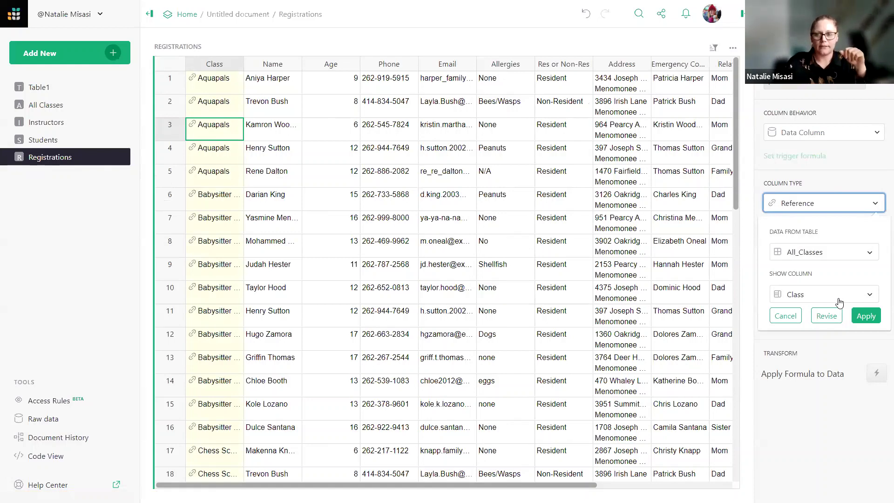
click(865, 316)
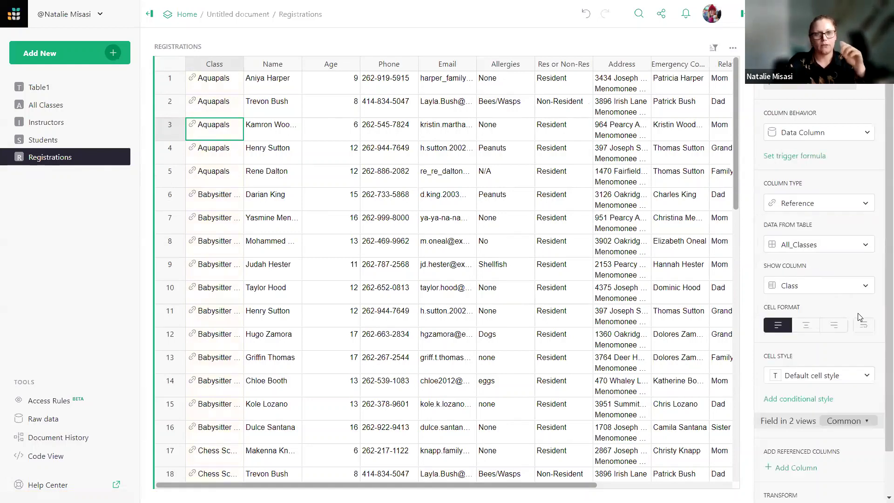
Make the Name column a Reference to Students, showing Name
click(274, 133)
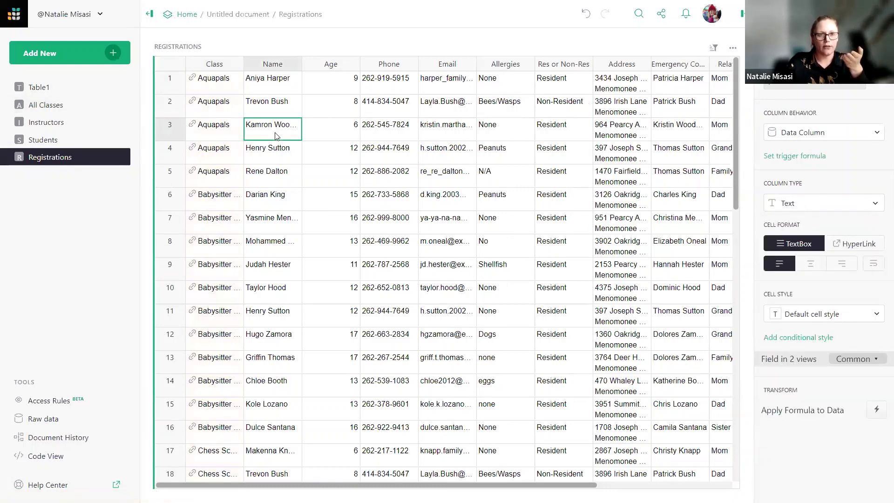
click(835, 204)
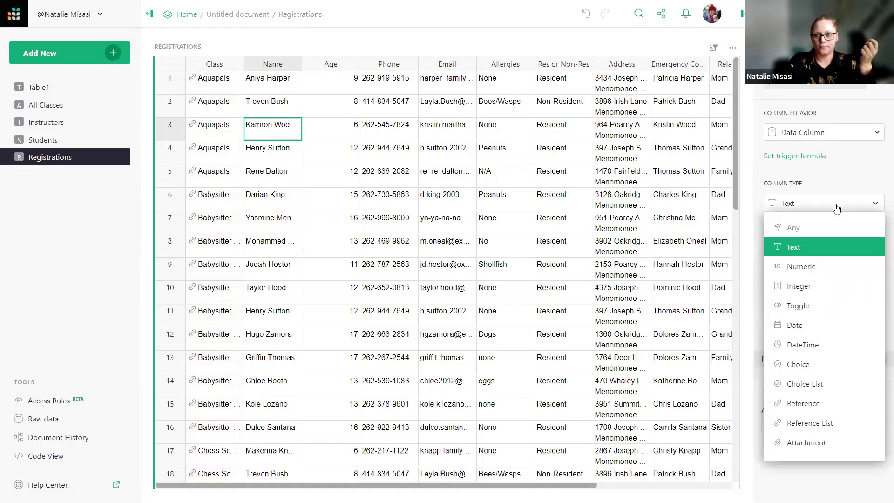
click(810, 405)
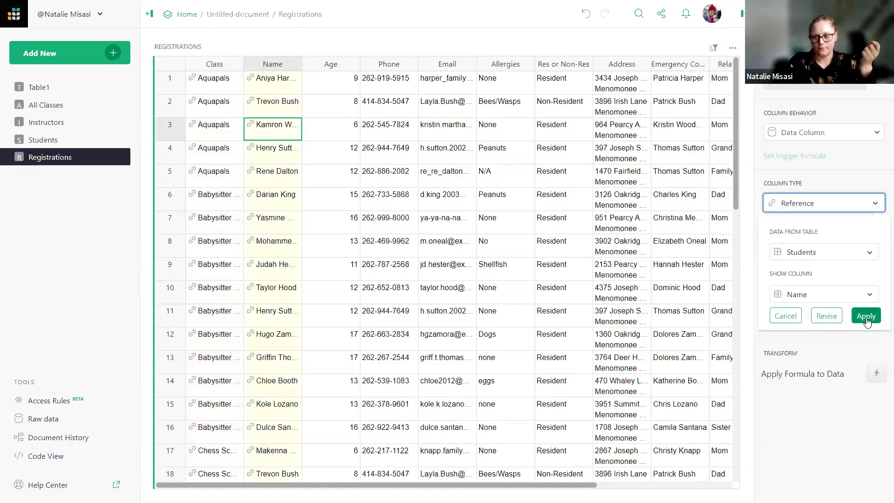
click(865, 322)
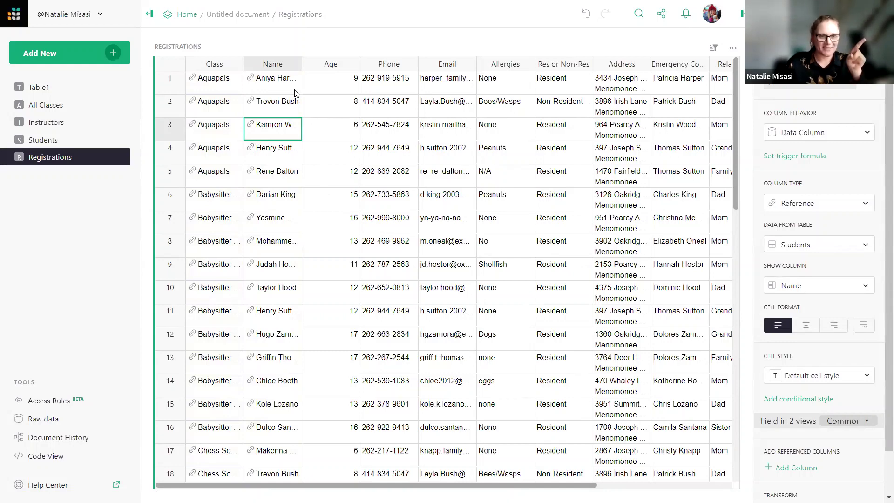
mouse_move(70, 157)
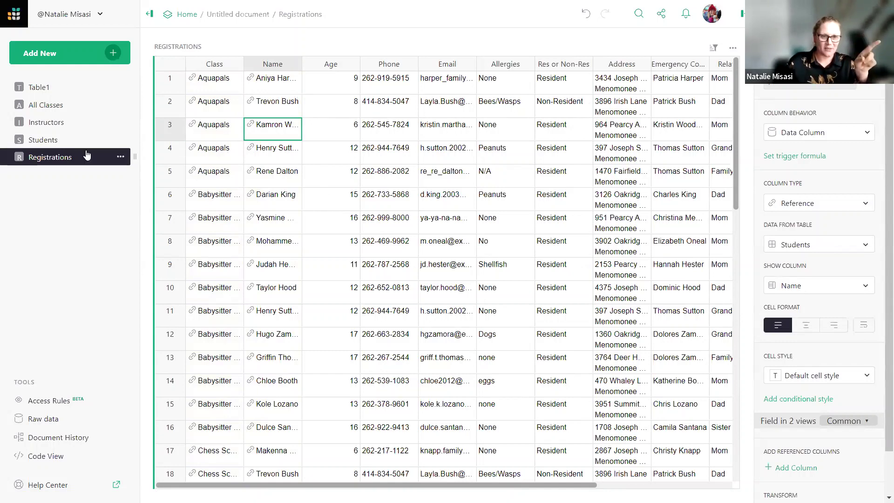
drag(331, 151, 701, 174)
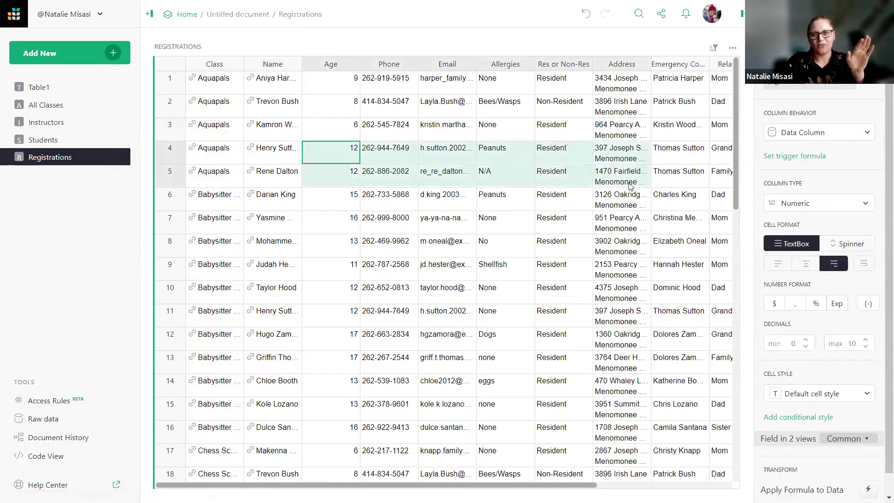
Turn the Registrations Age column into the formula $Name.Age, checking Students before returning to Registrations
click(368, 228)
click(334, 82)
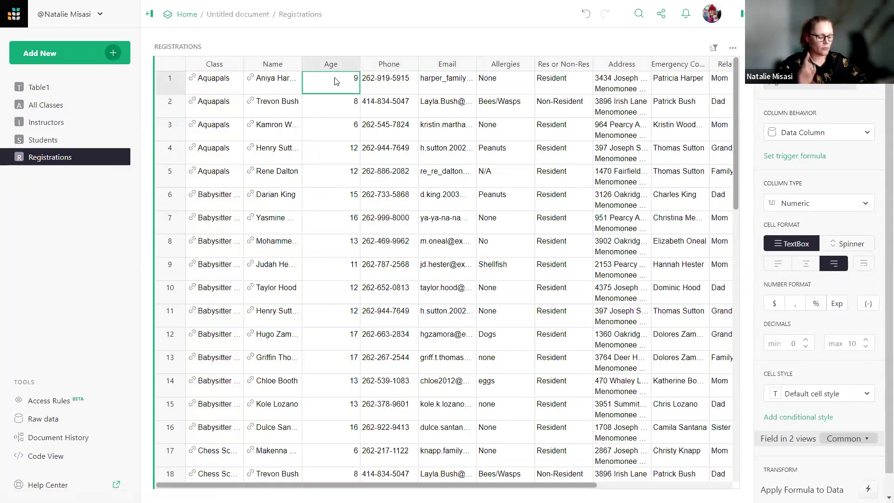
key(equal)
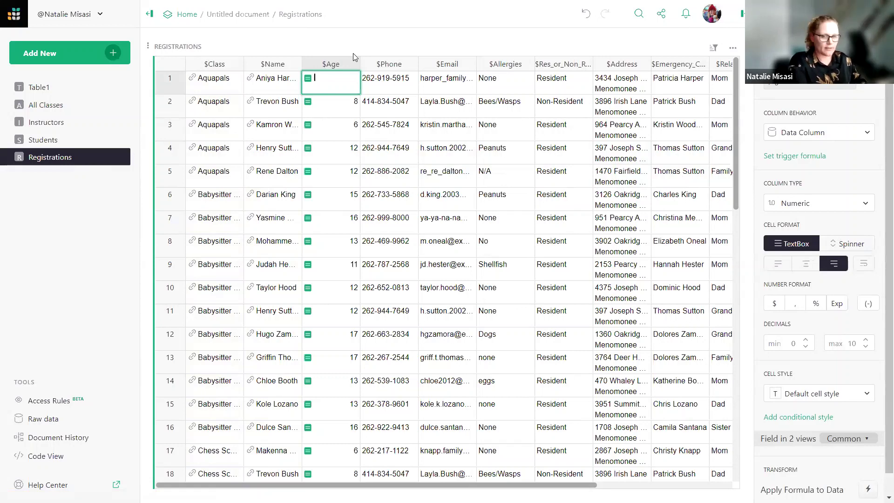
text($Name)
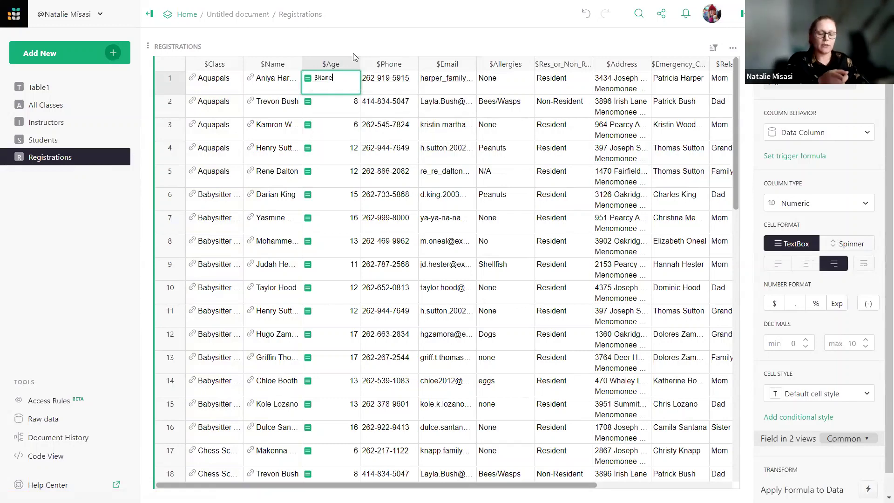
text(.)
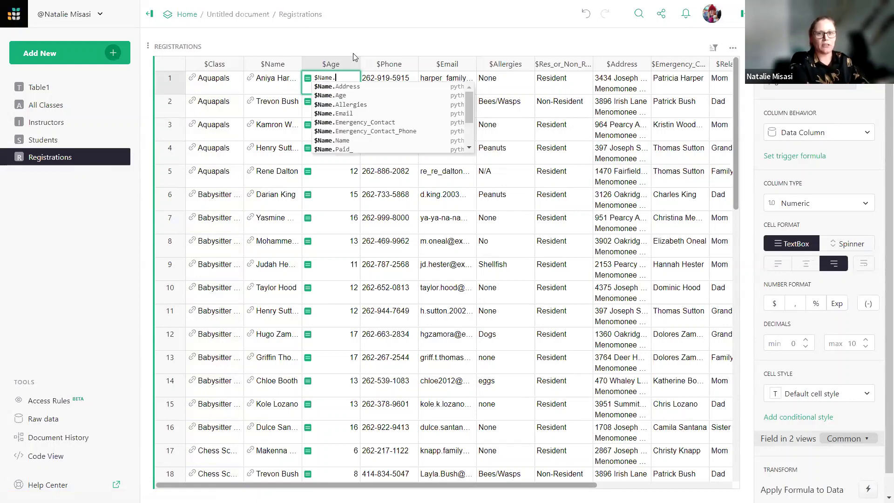
text(Age)
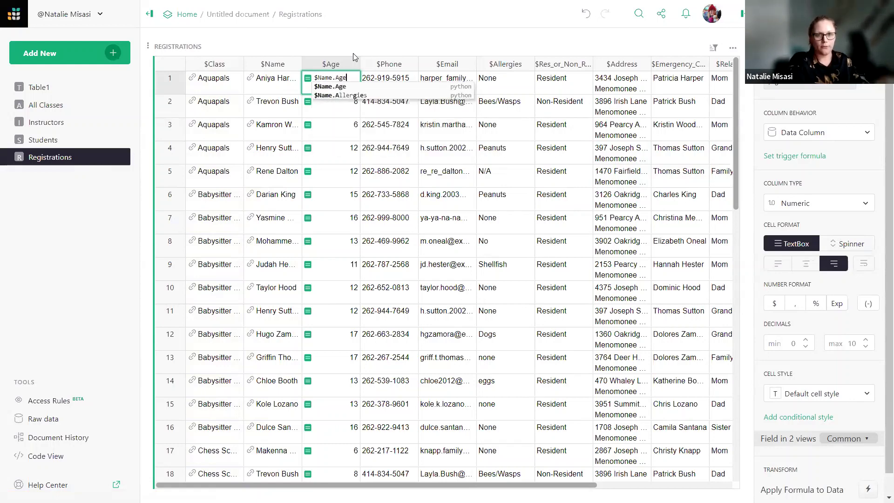
key(Return)
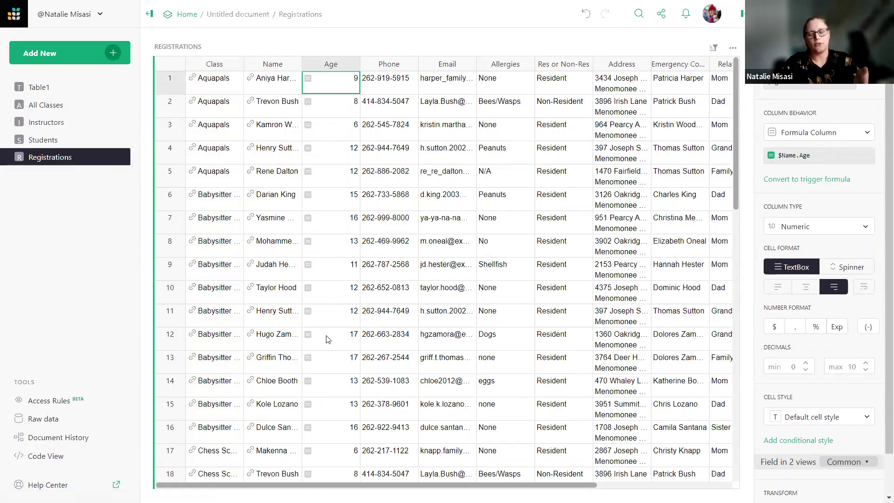
click(31, 145)
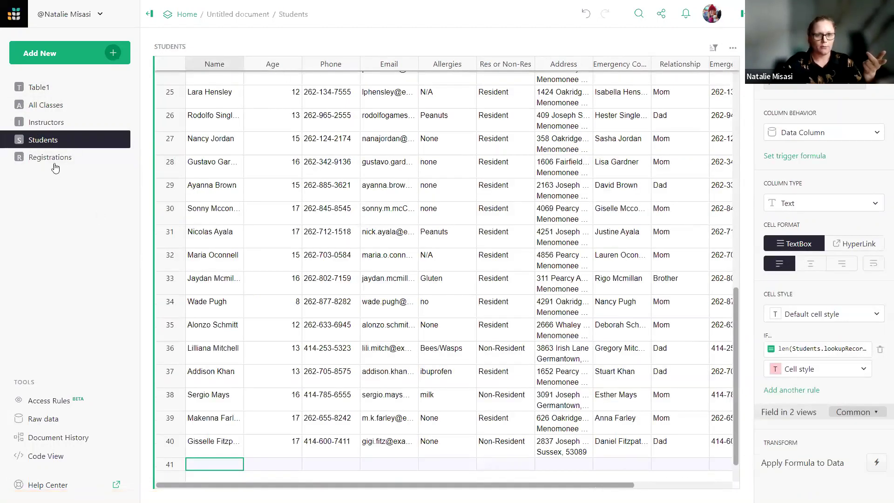
click(52, 161)
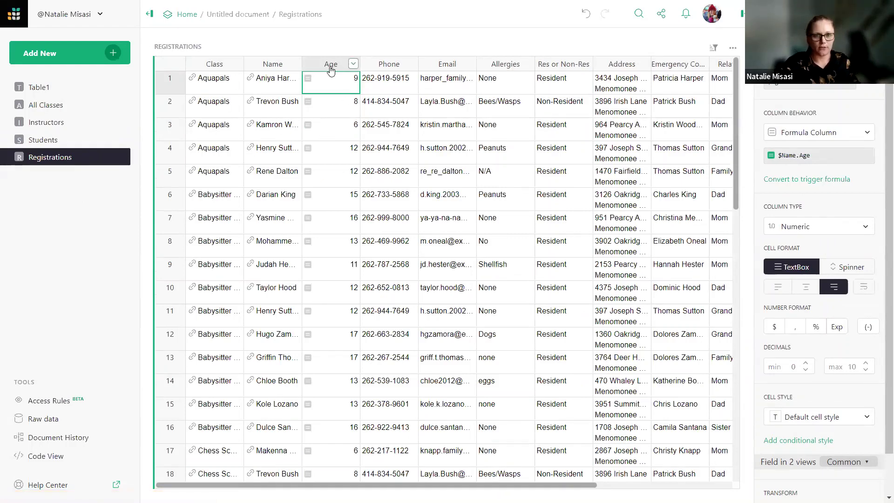
Delete the eight duplicated student columns from Age onward, plus Emergency Contact, in Registrations
drag(332, 64, 714, 69)
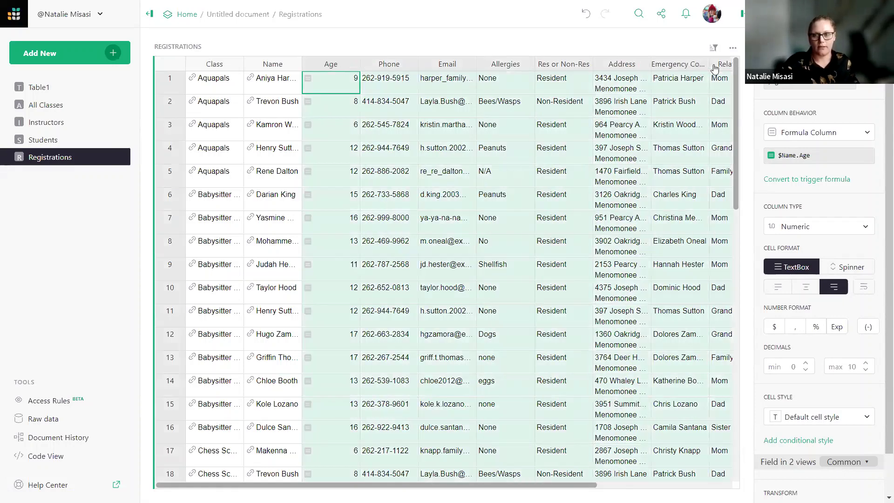
right_click(714, 69)
click(770, 148)
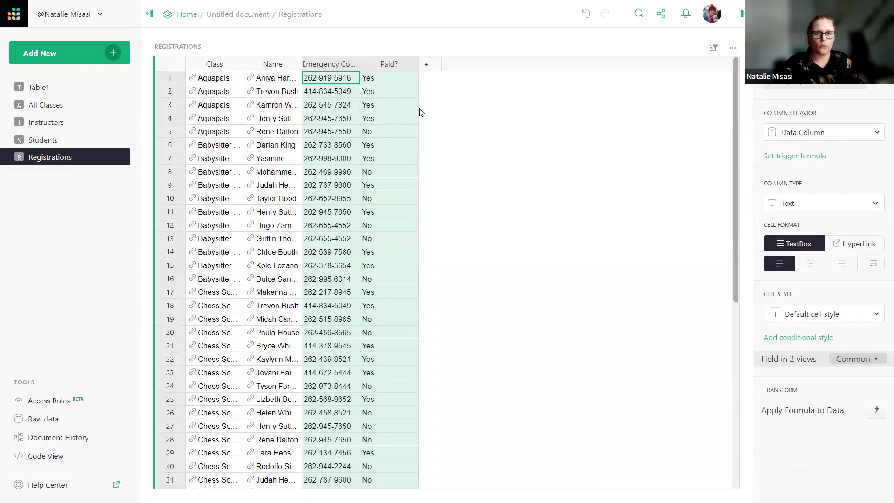
click(389, 103)
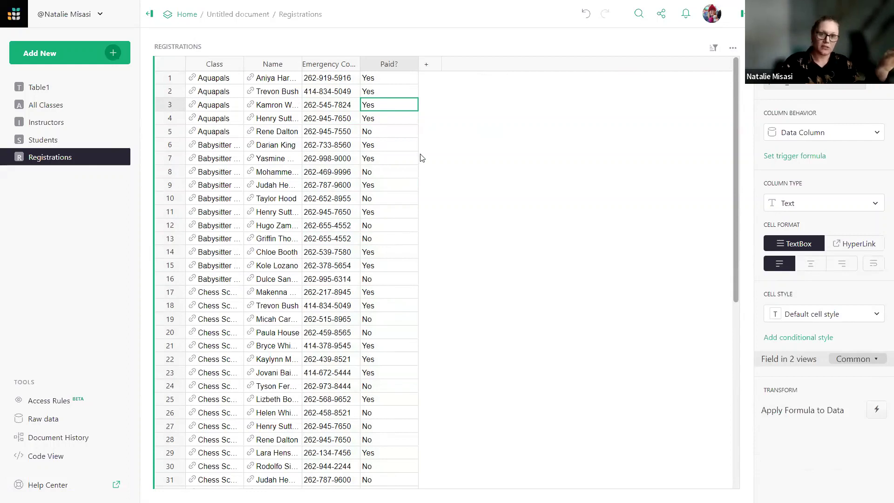
mouse_move(325, 64)
click(313, 63)
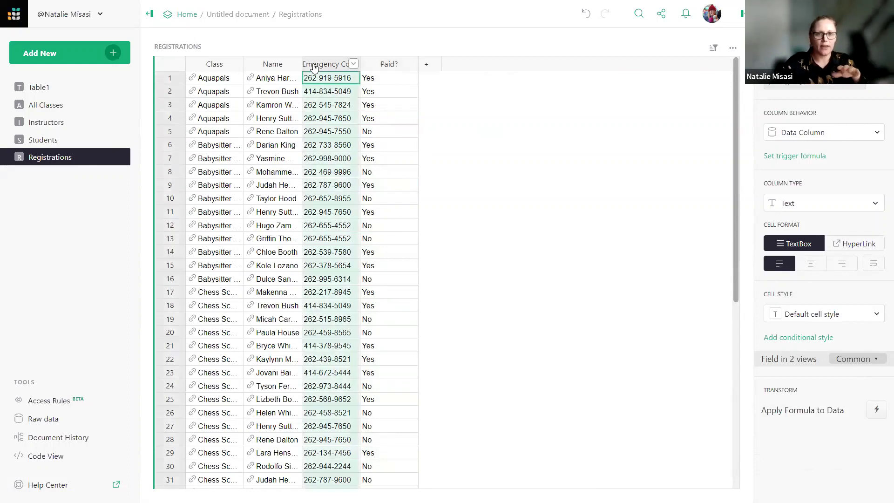
click(353, 63)
click(373, 282)
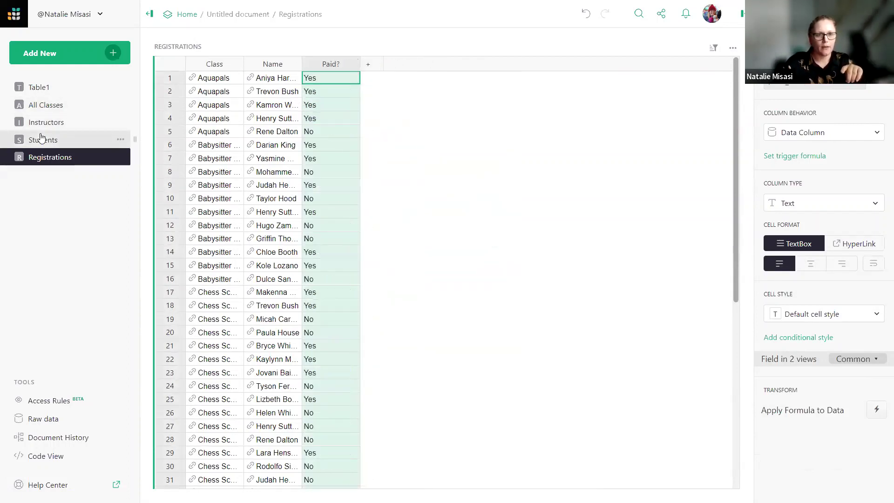
Delete the Paid? column from the Students table, then go back to Registrations
click(79, 139)
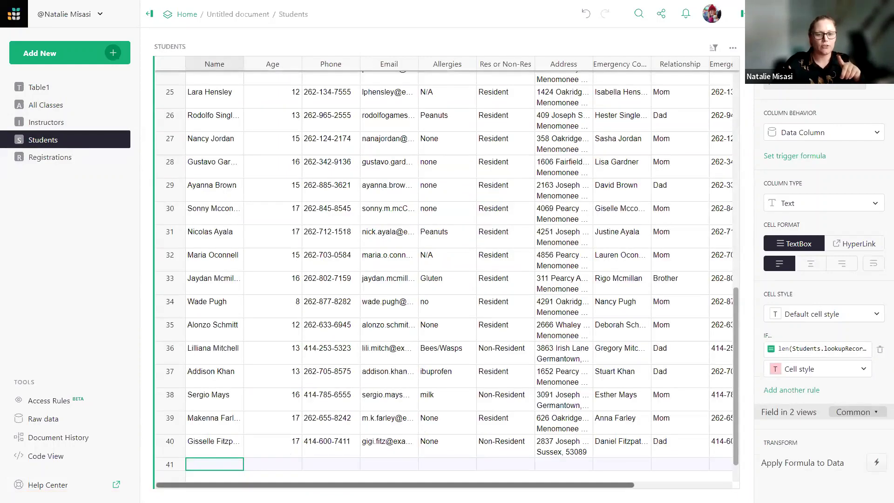
drag(448, 481, 643, 460)
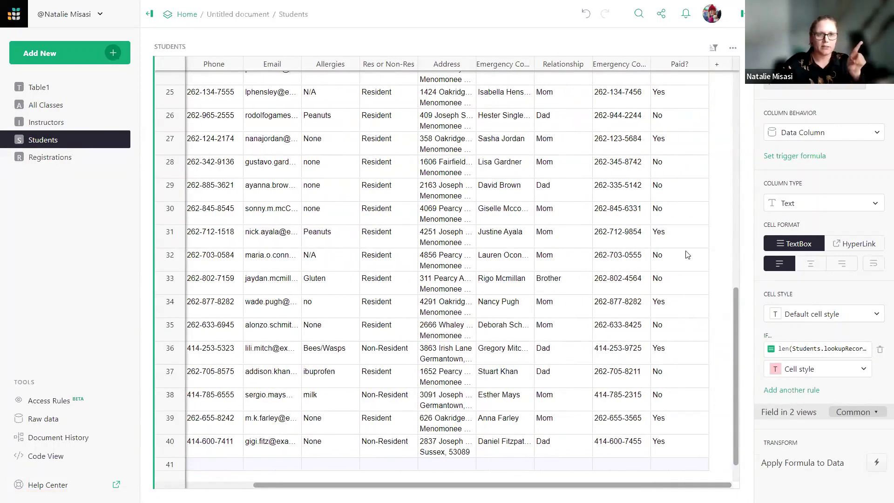
mouse_move(679, 64)
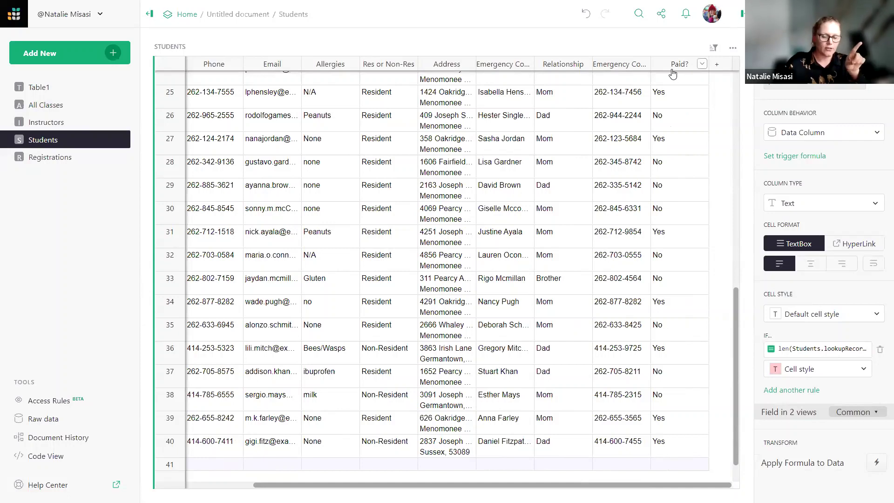
click(701, 64)
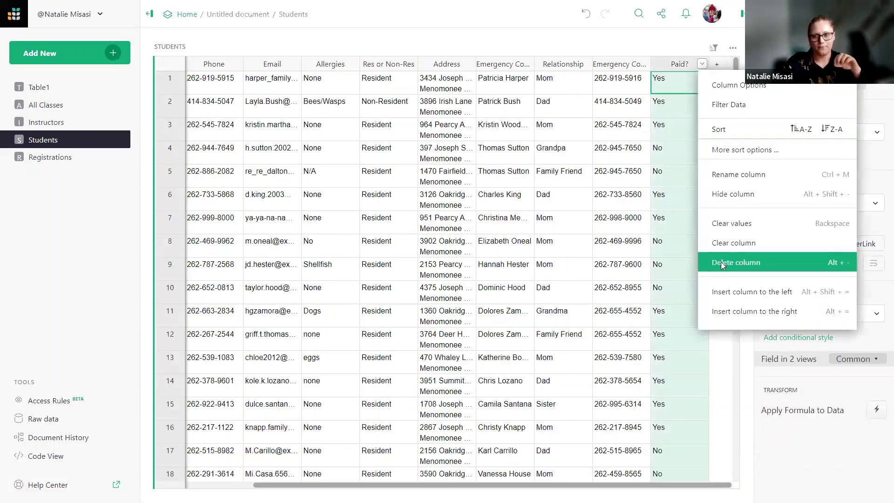
click(720, 262)
click(48, 158)
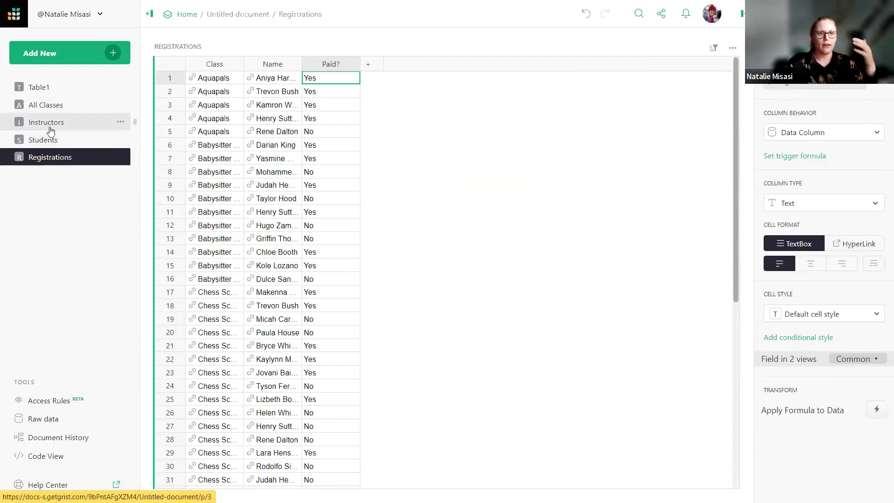
Look over the Instructors, All Classes and Registrations tables, ending on All Classes
click(55, 141)
click(47, 122)
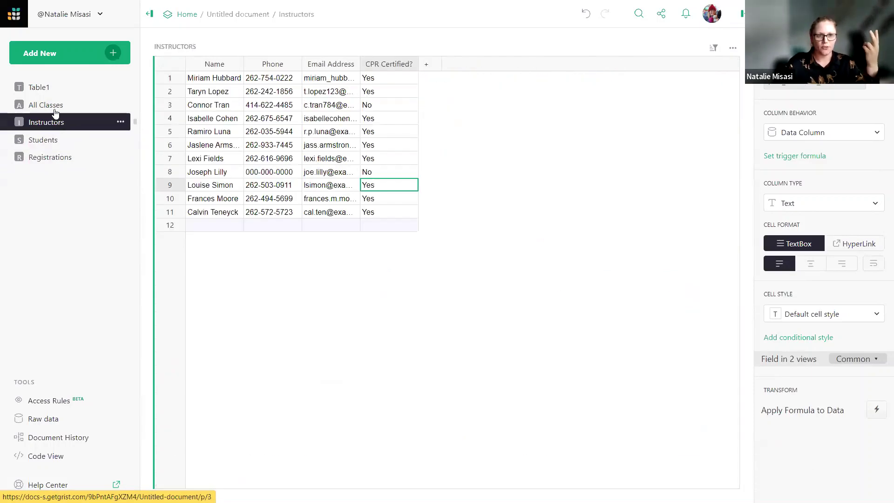
click(56, 107)
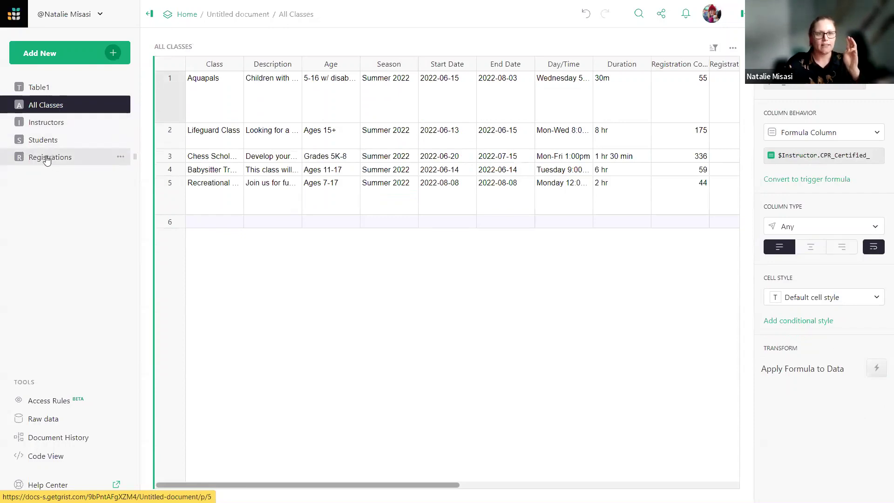
click(45, 157)
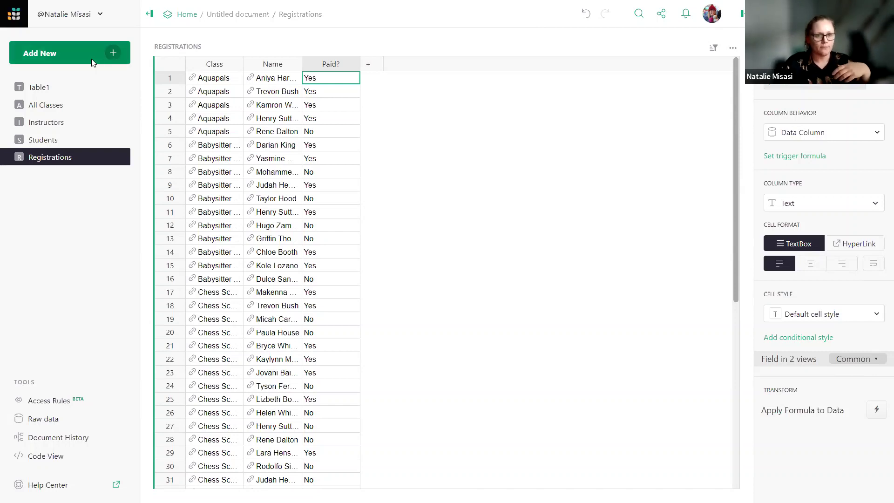
click(73, 103)
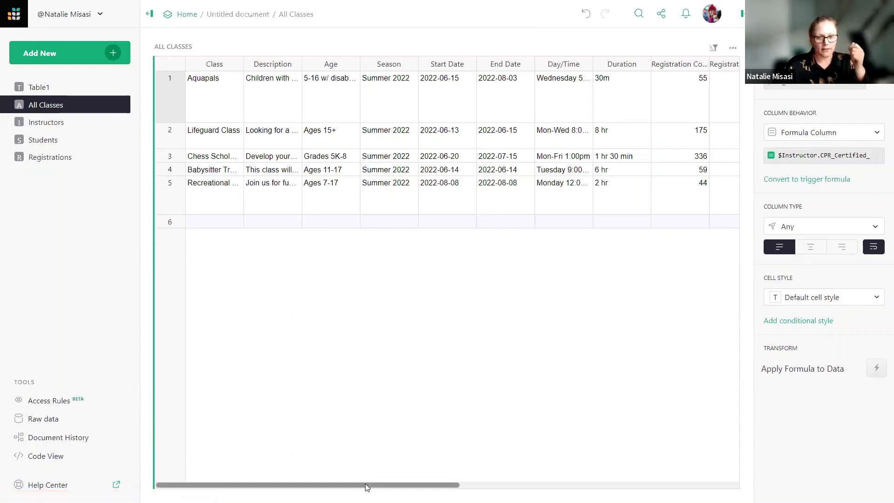
Delete the Registered Students column from All Classes and start adding a new page
drag(392, 488, 662, 486)
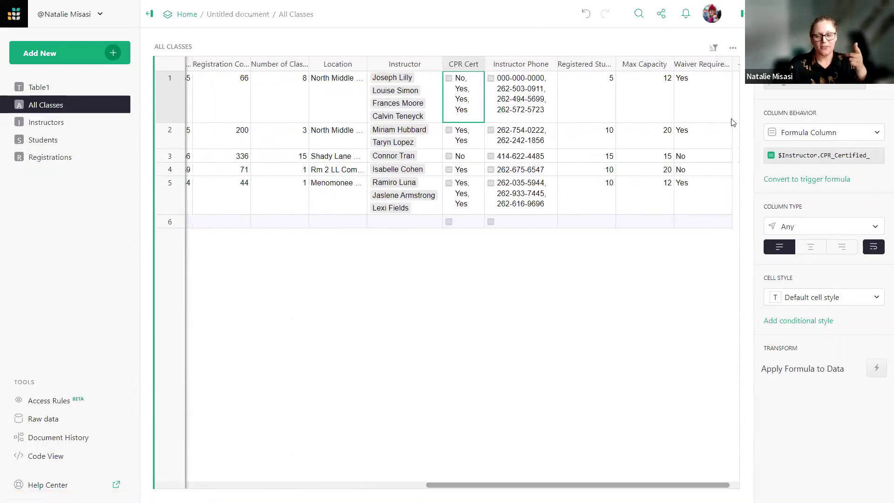
drag(615, 64, 648, 64)
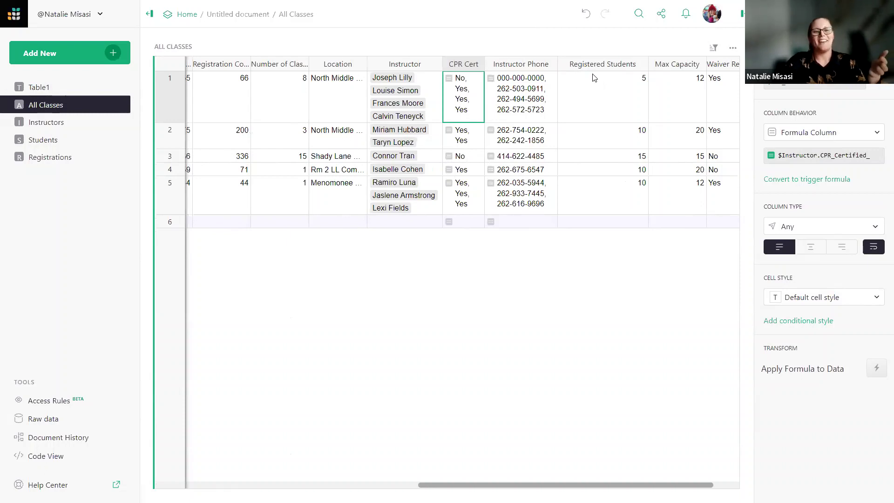
mouse_move(586, 64)
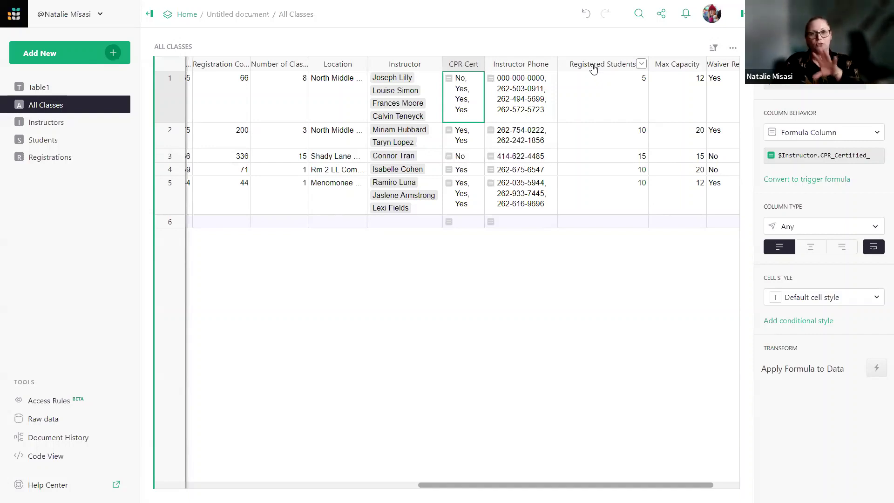
click(593, 68)
right_click(593, 68)
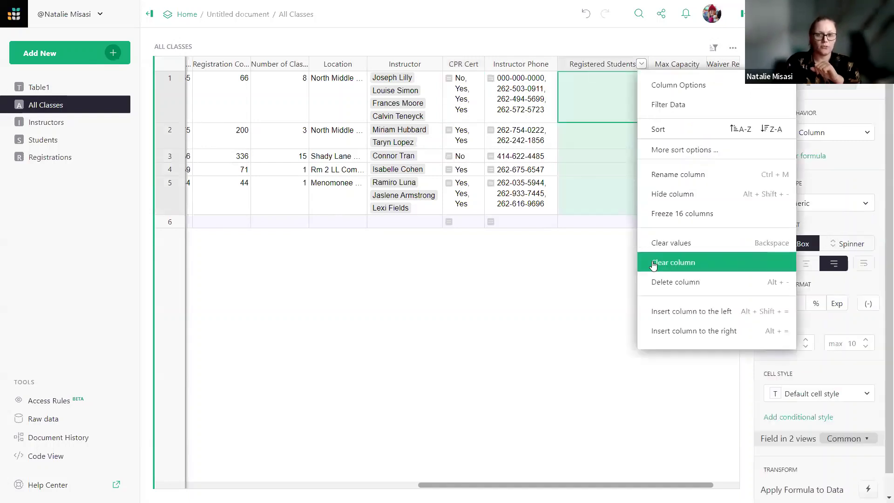
click(661, 282)
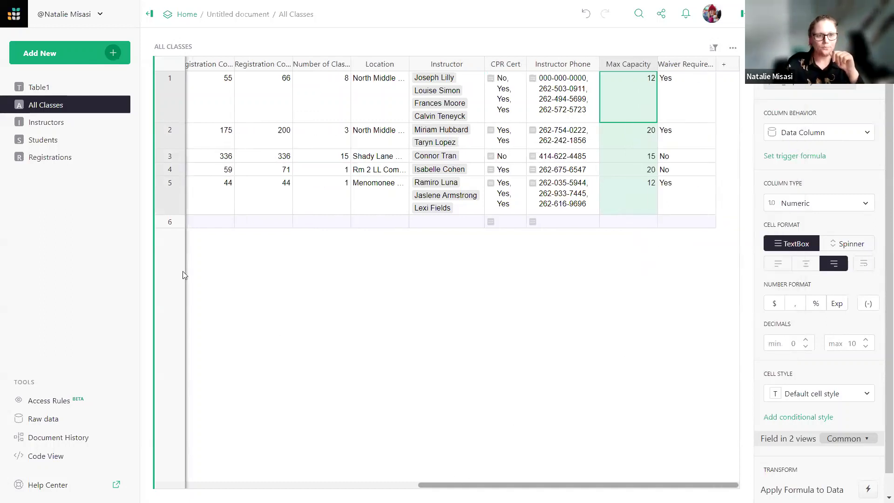
click(78, 59)
click(82, 77)
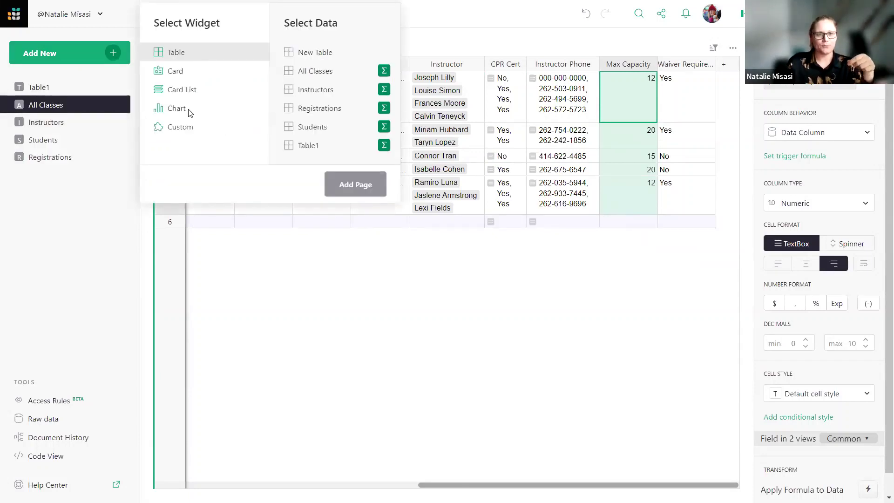
Add a page with a Registrations summary table grouped by Class, widening the Class column
click(311, 114)
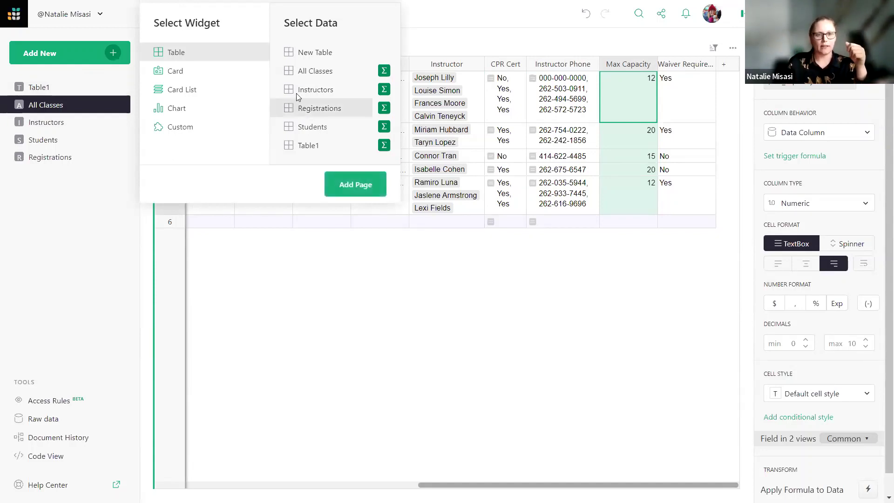
click(384, 109)
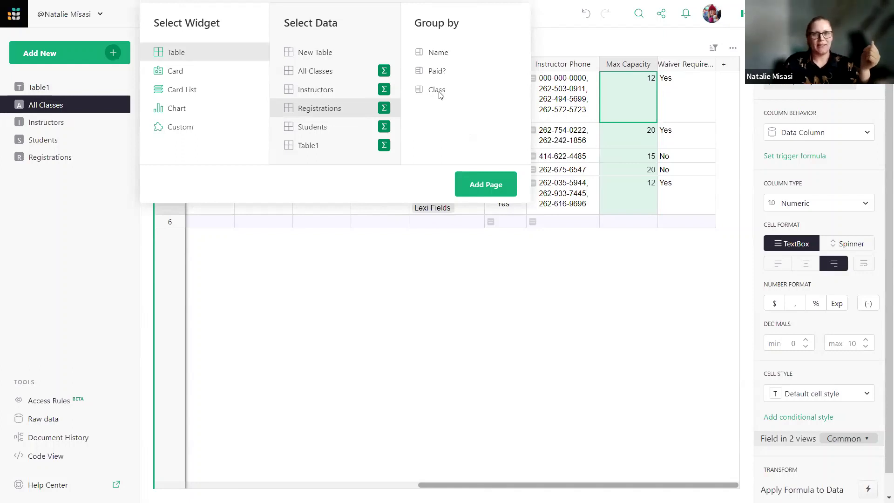
click(440, 95)
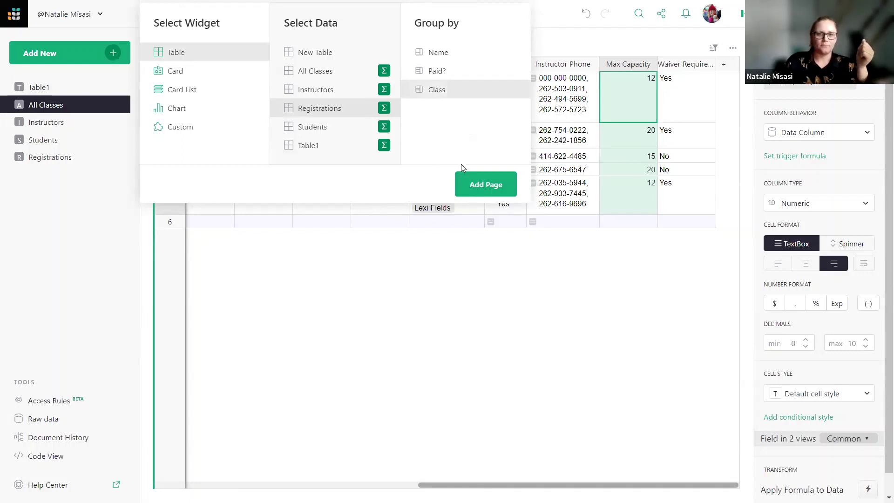
click(473, 185)
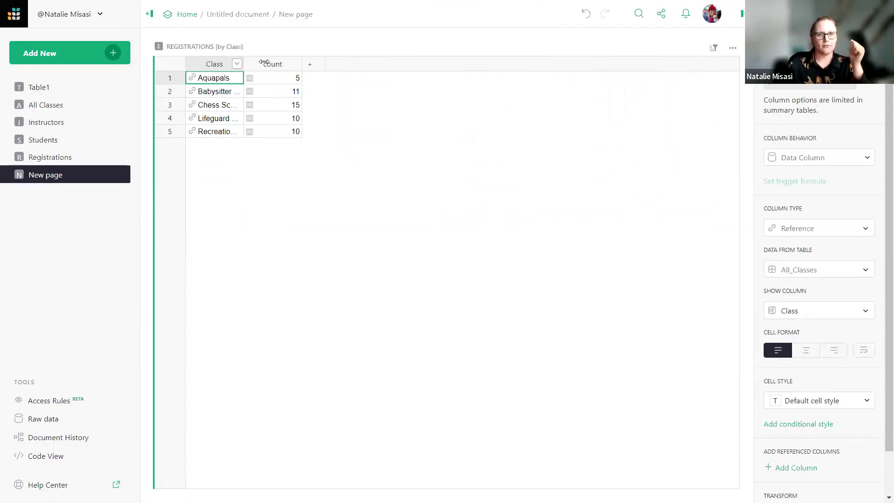
drag(243, 62, 307, 62)
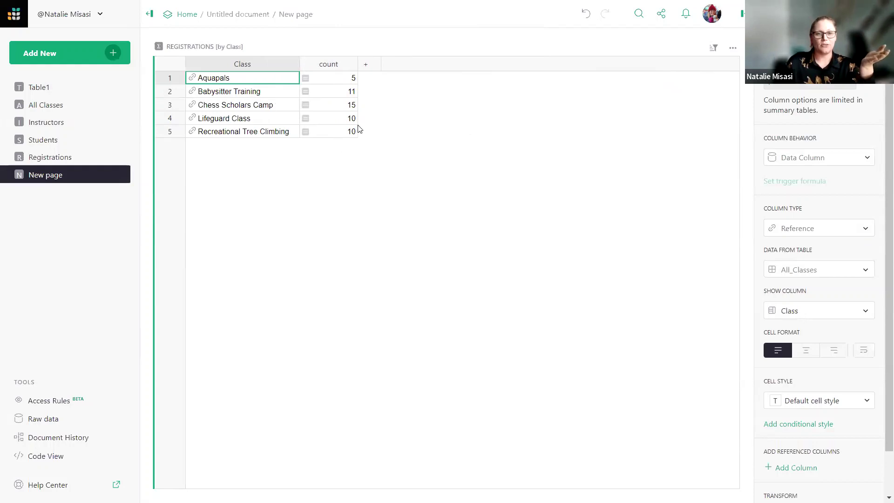
Rename the summary's count column to Registered
double_click(329, 64)
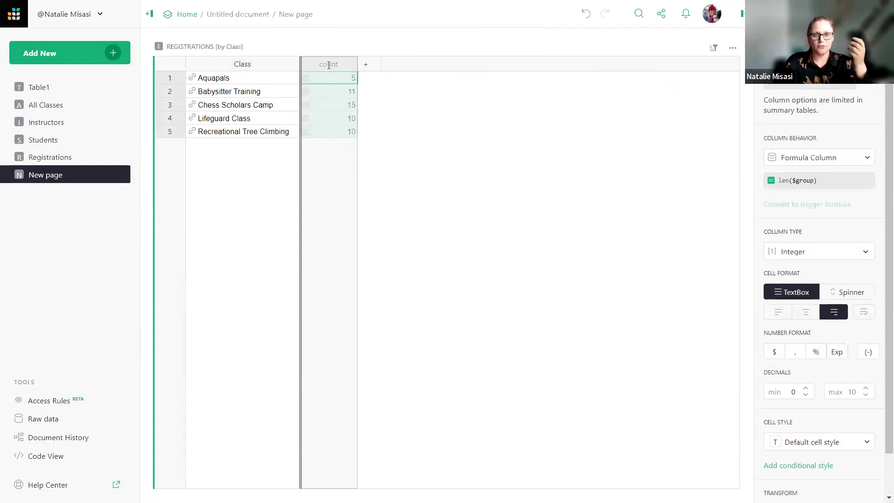
text(Regist)
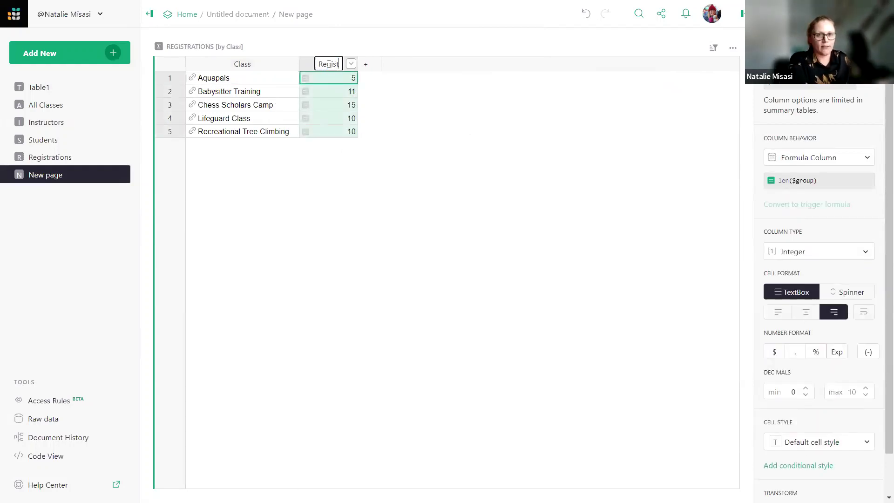
text(ered)
key(Return)
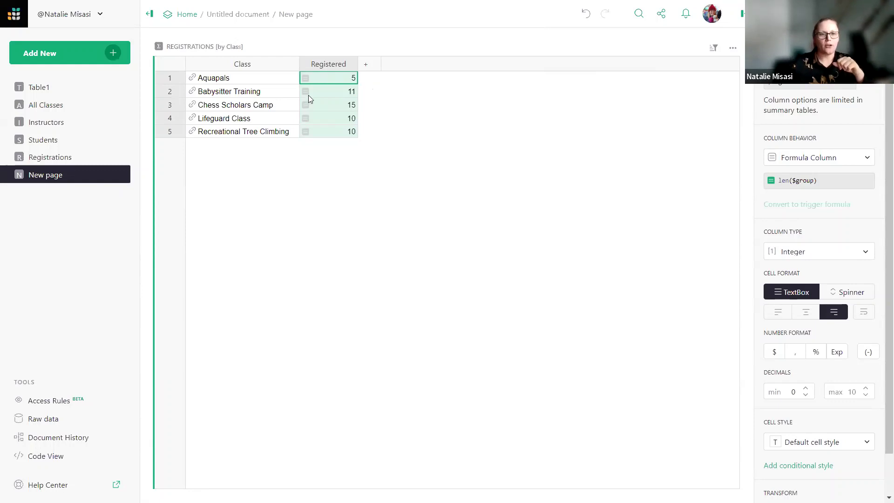
click(250, 102)
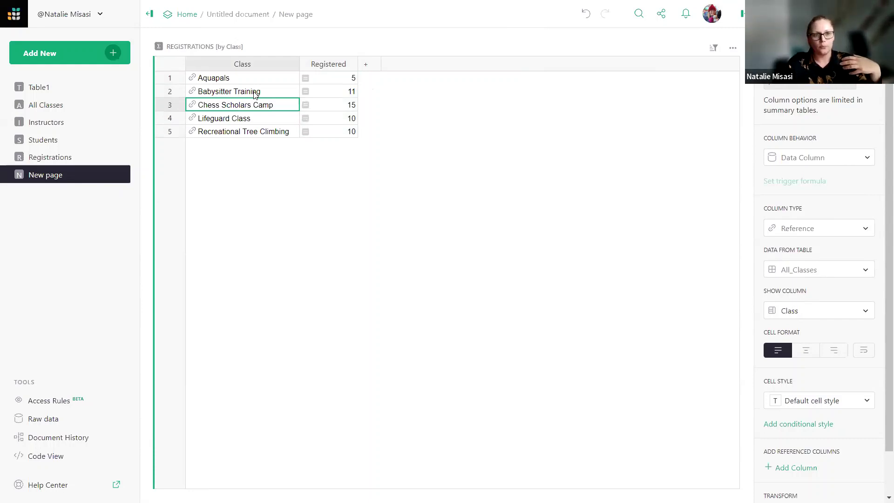
Start adding a widget to this page using the All Classes table as data
click(108, 58)
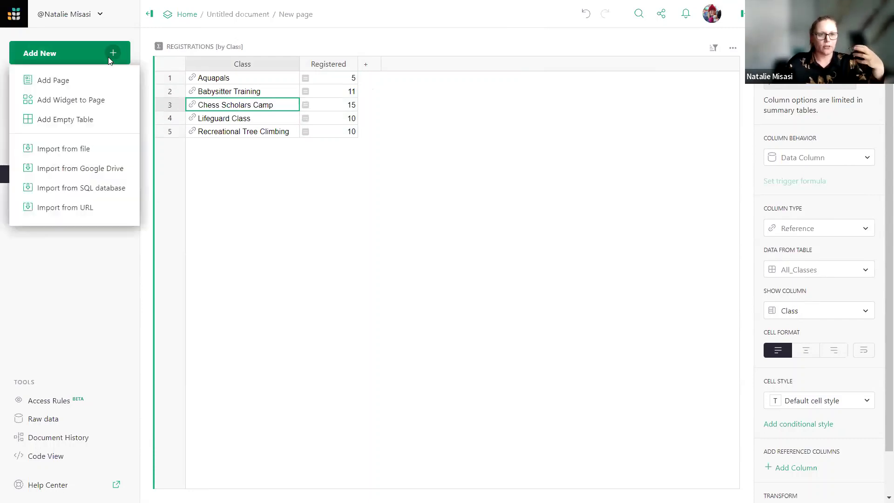
click(105, 108)
click(313, 72)
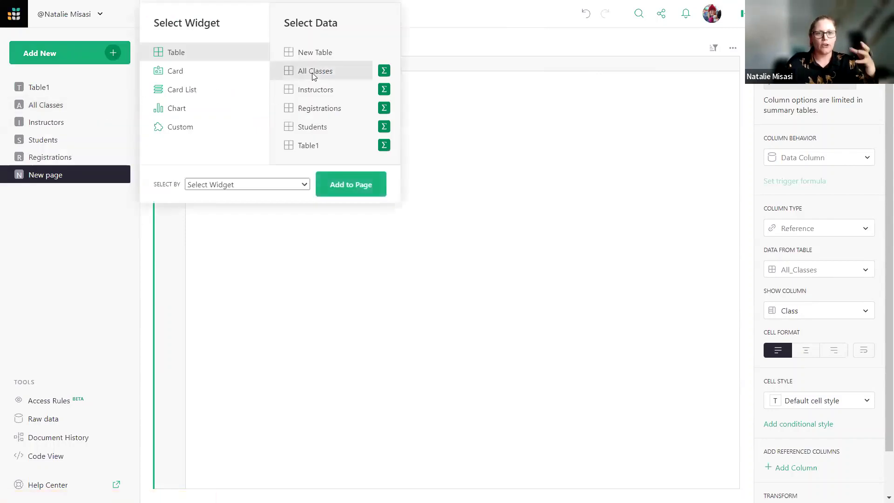
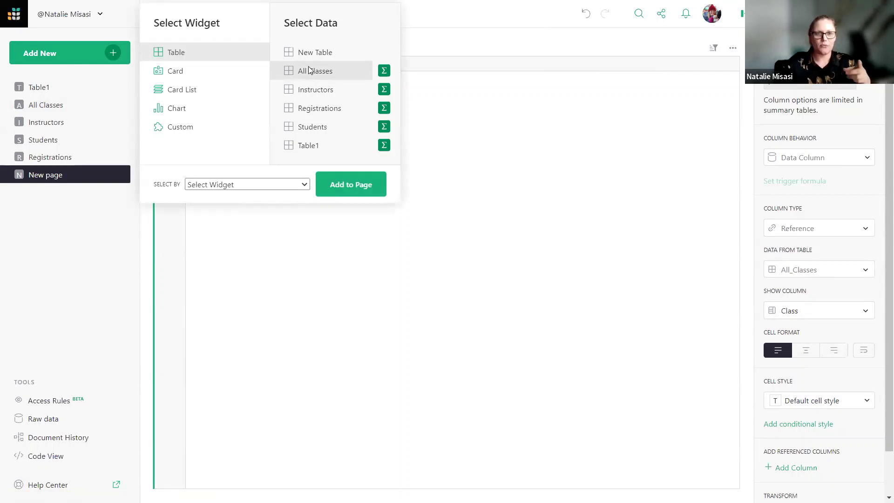
Add an All Classes card linked by REGISTRATIONS [by Class] • Class to the page
click(228, 69)
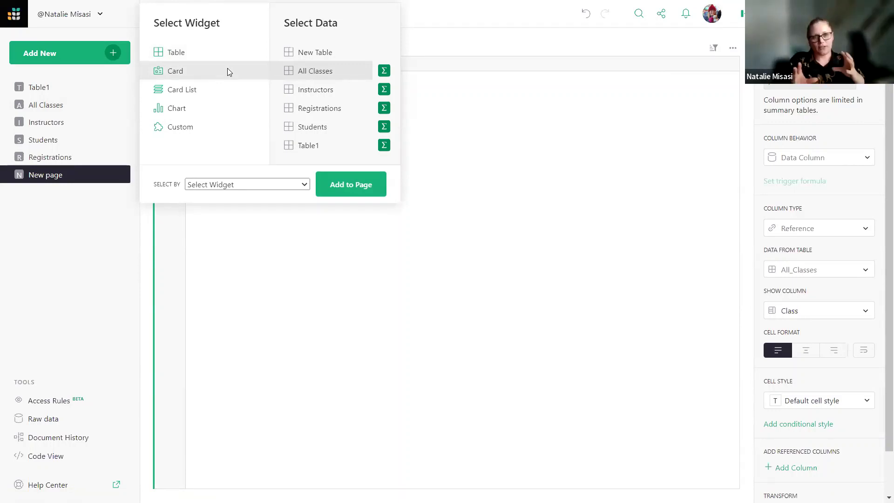
click(228, 186)
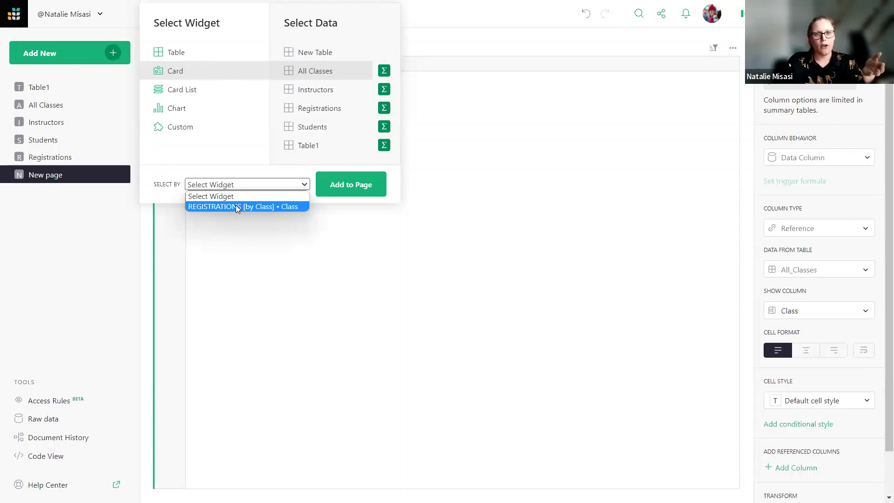
click(235, 206)
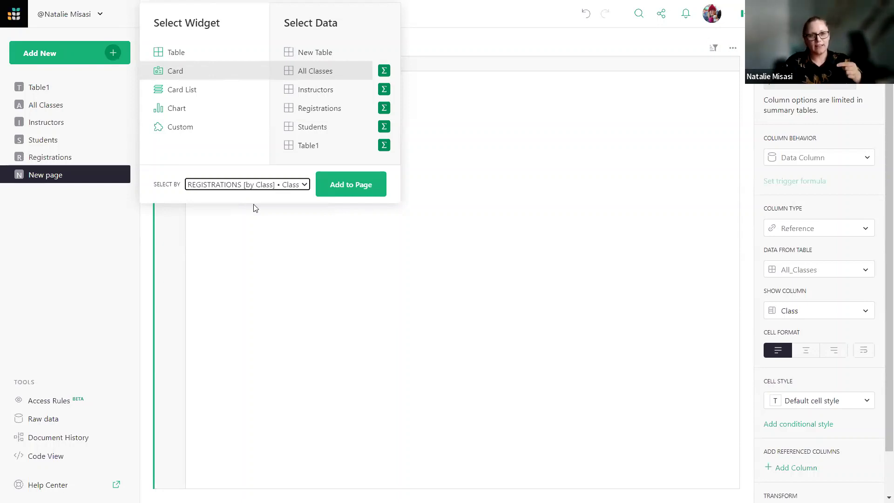
click(373, 186)
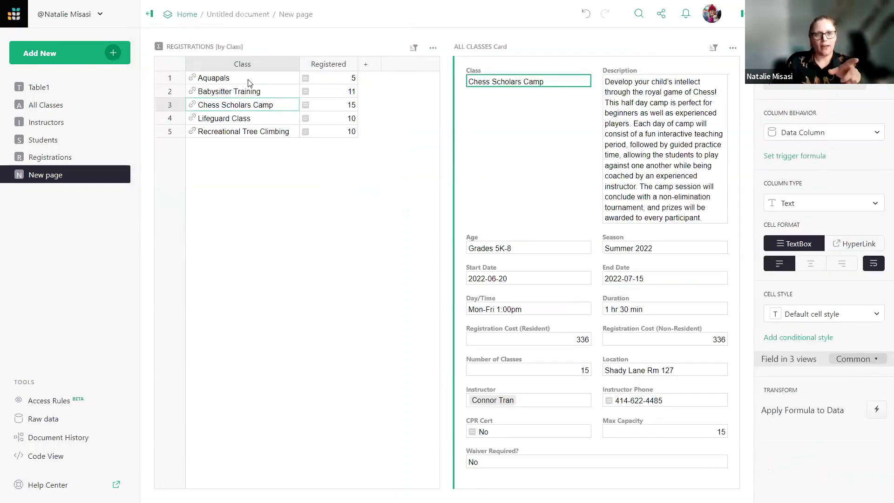
Select Aquapals, Babysitter Training, Lifeguard Class and other classes to confirm the card follows
click(248, 80)
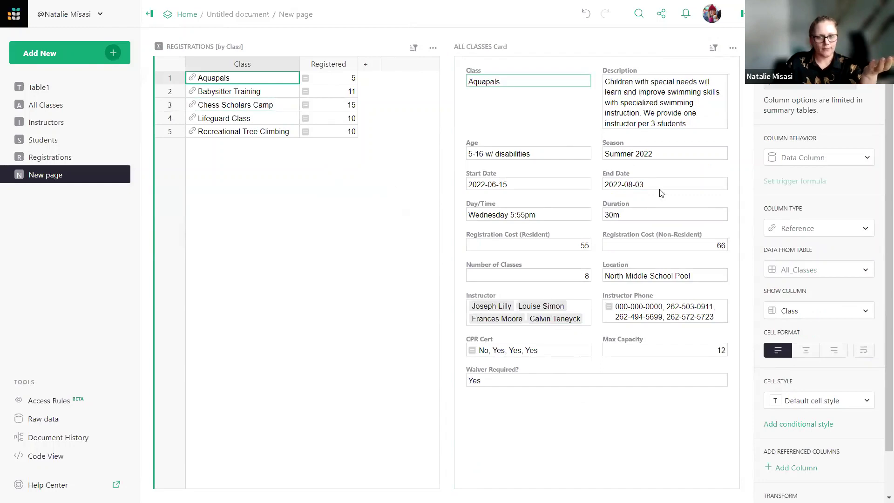
click(231, 93)
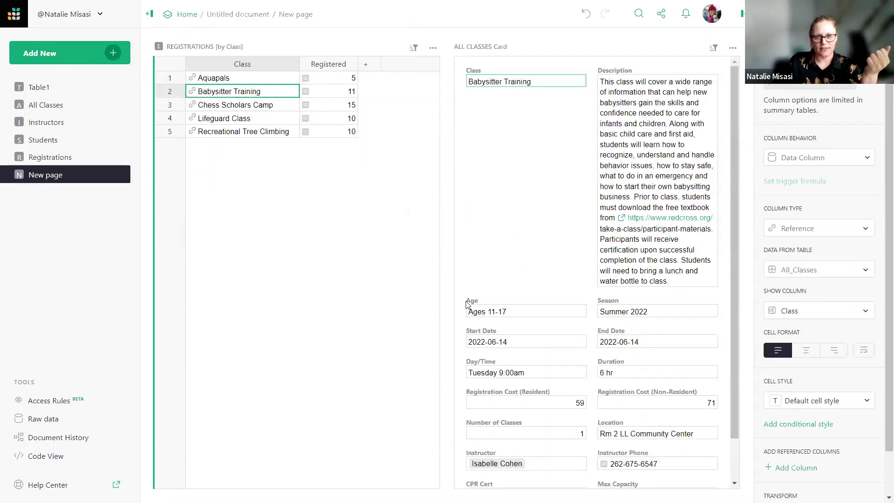
click(239, 121)
click(236, 132)
click(237, 118)
click(207, 106)
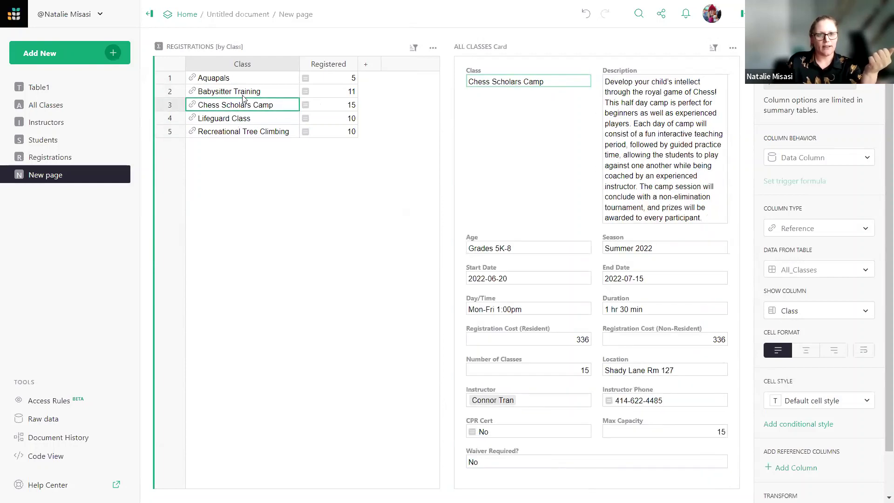
key(Up)
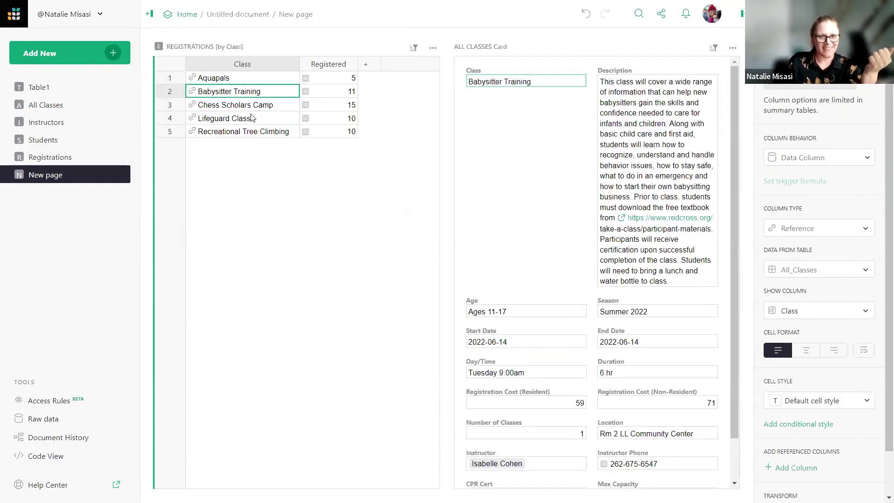
click(248, 121)
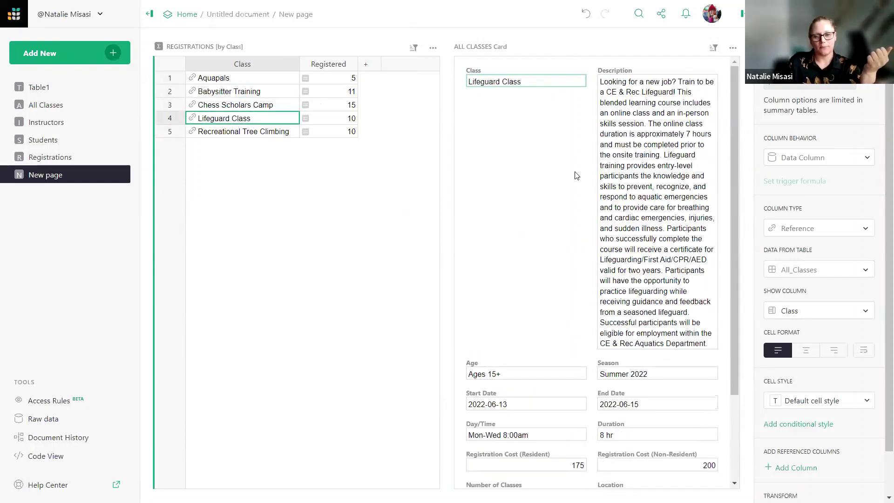
Open the All Classes card's widget settings and enter Edit Card Layout mode
click(550, 177)
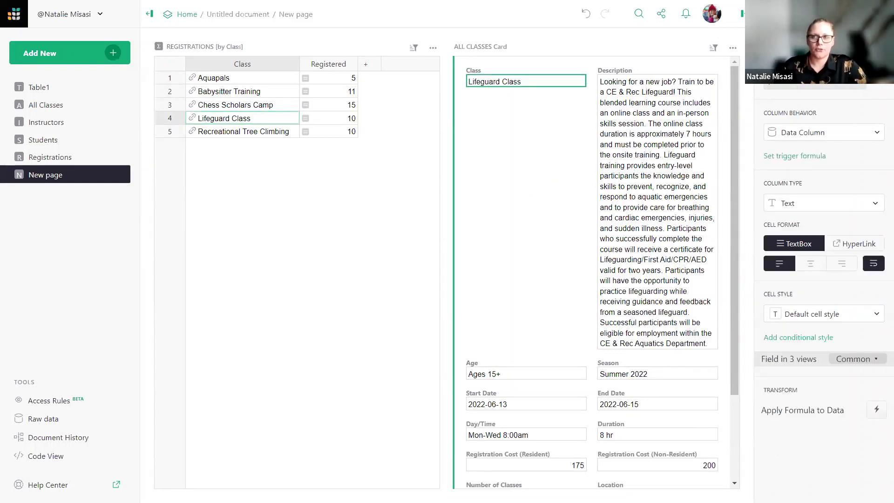
click(861, 61)
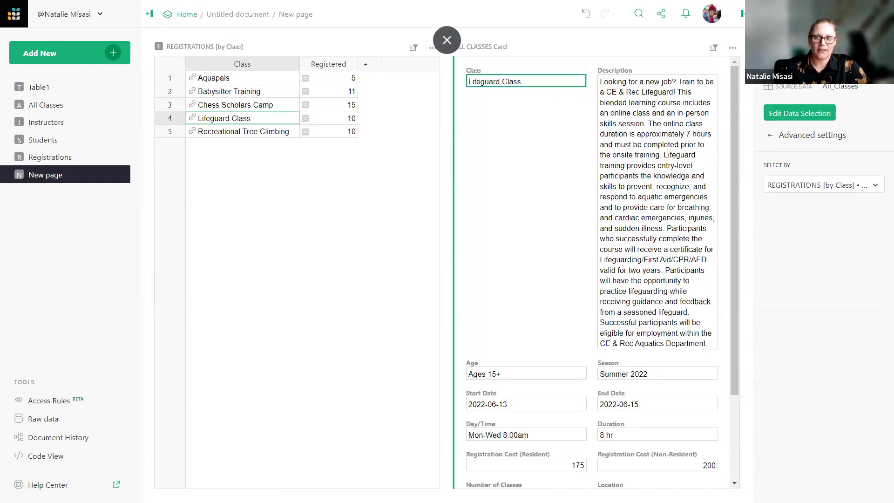
click(782, 60)
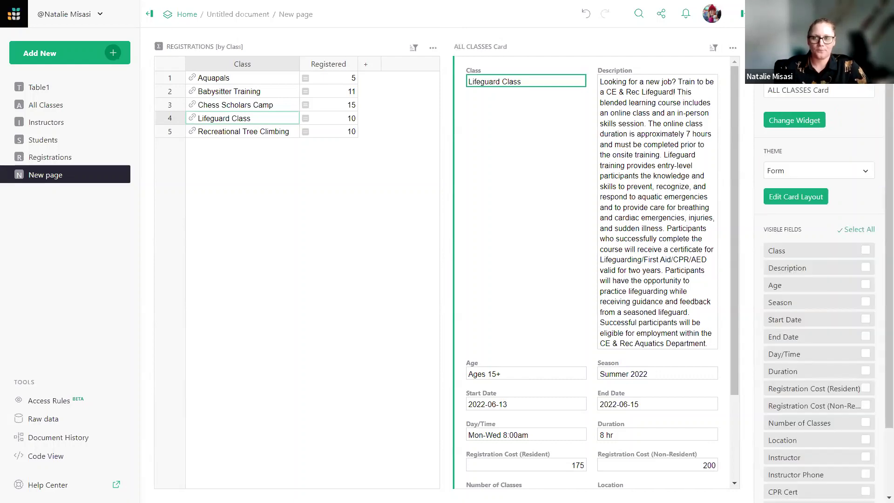
click(742, 13)
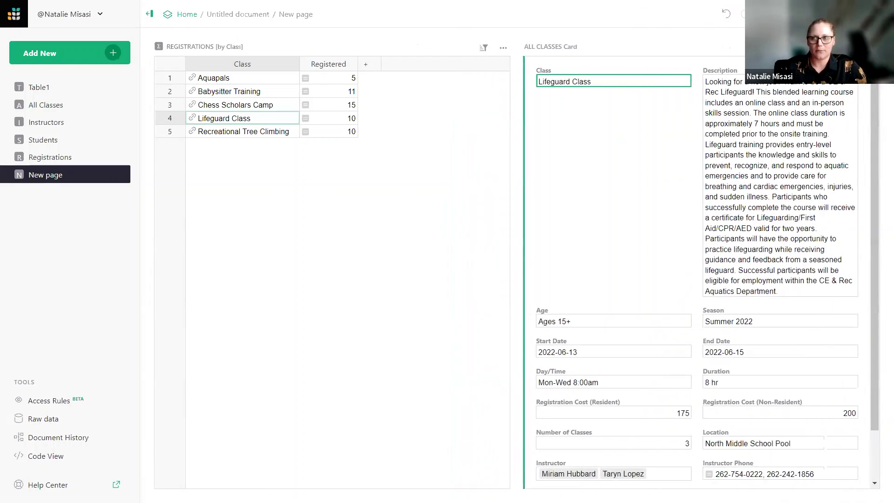
click(742, 13)
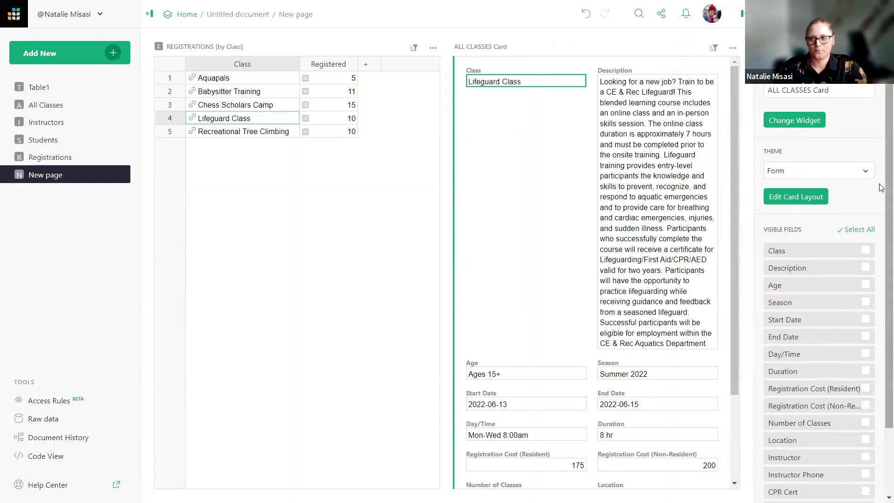
click(807, 197)
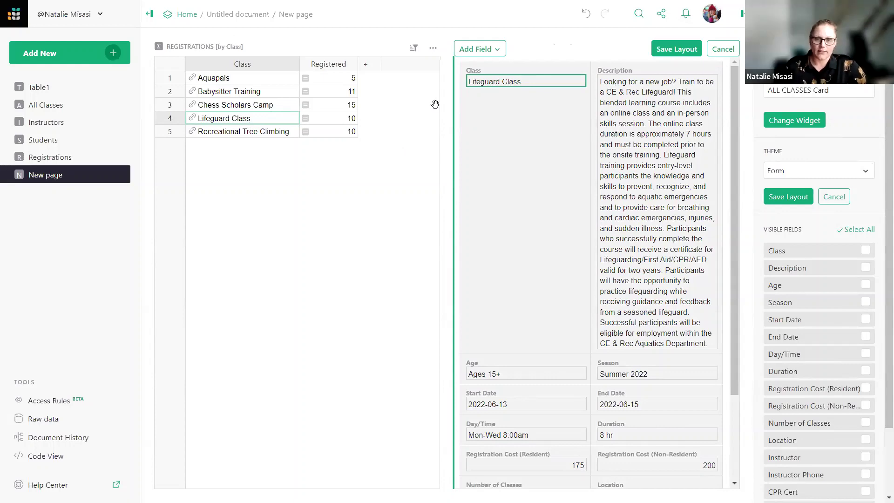
mouse_move(525, 78)
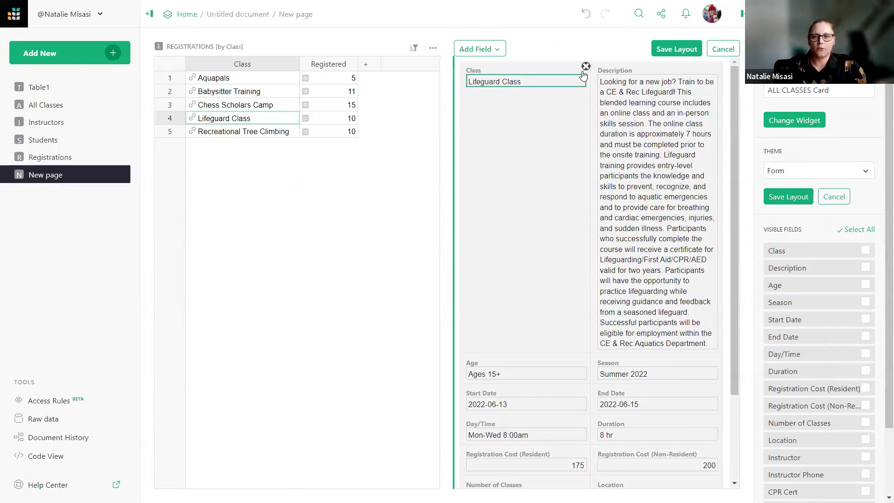
Delete Class, move Description to the bottom, and pair Day/Time, Number of Classes and CPR Cert with neighbours
click(585, 66)
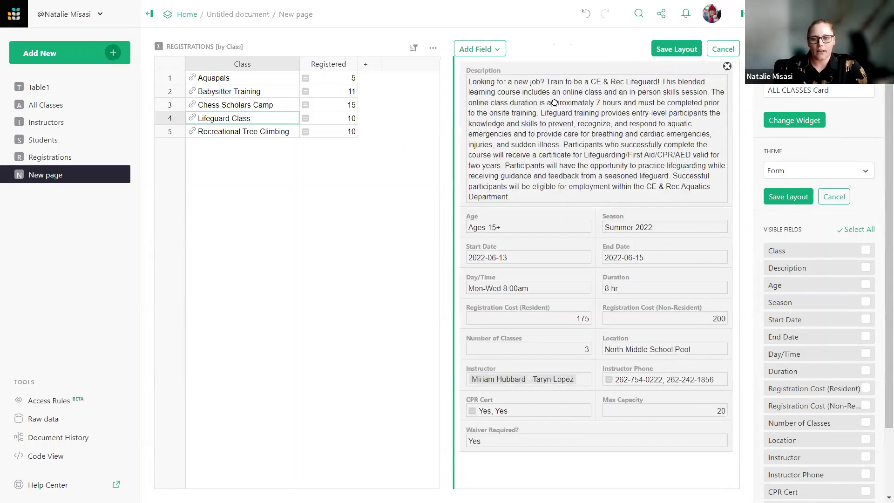
mouse_move(553, 100)
mouse_down()
mouse_move(534, 459)
mouse_move(538, 449)
mouse_up()
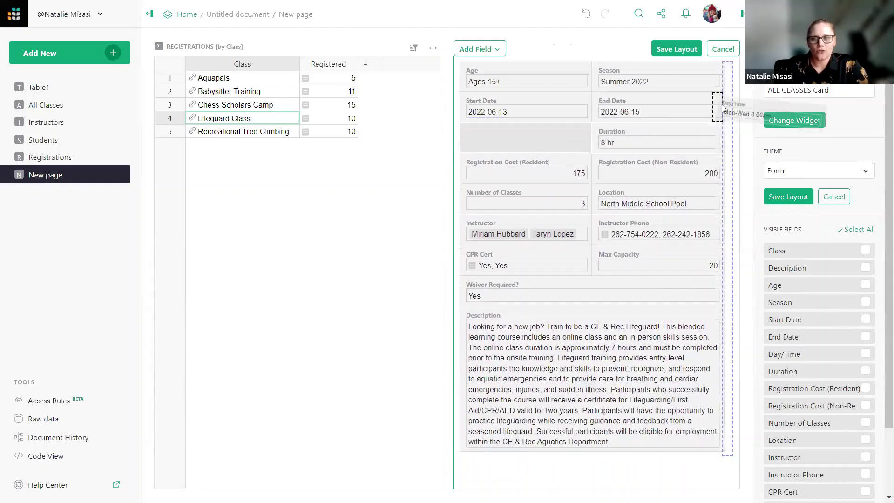
drag(649, 126, 721, 105)
drag(605, 85, 585, 76)
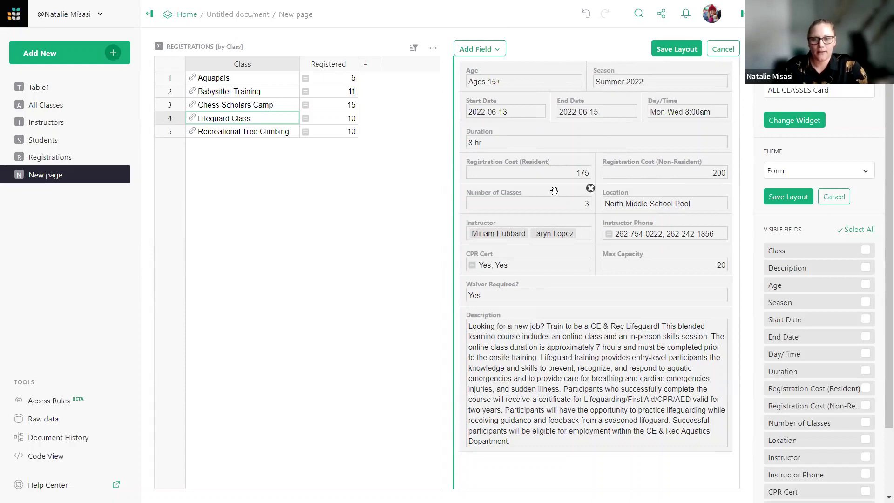
drag(565, 189, 717, 171)
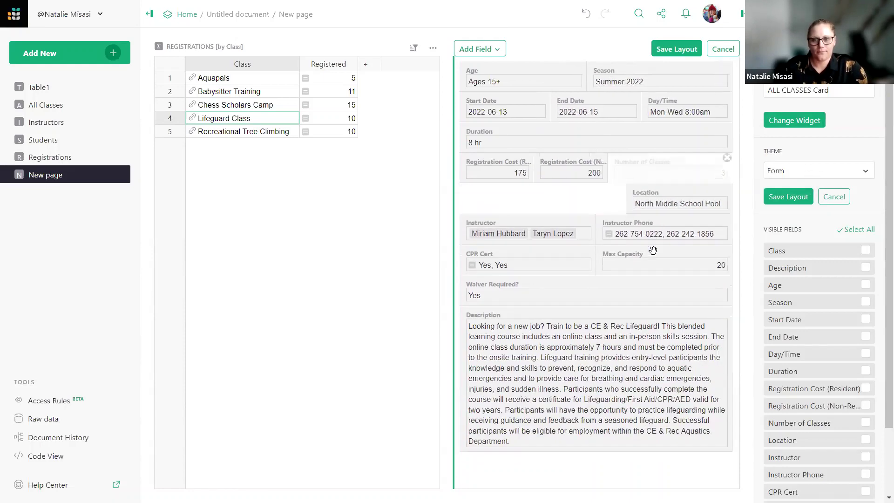
drag(545, 267, 714, 228)
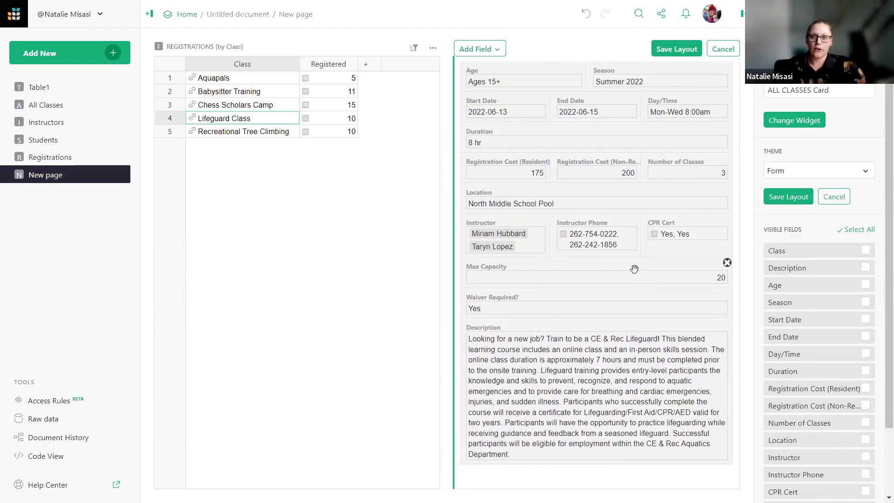
Add a narrow Max column with formula $Class.Max_Capacity beside Registered
click(251, 93)
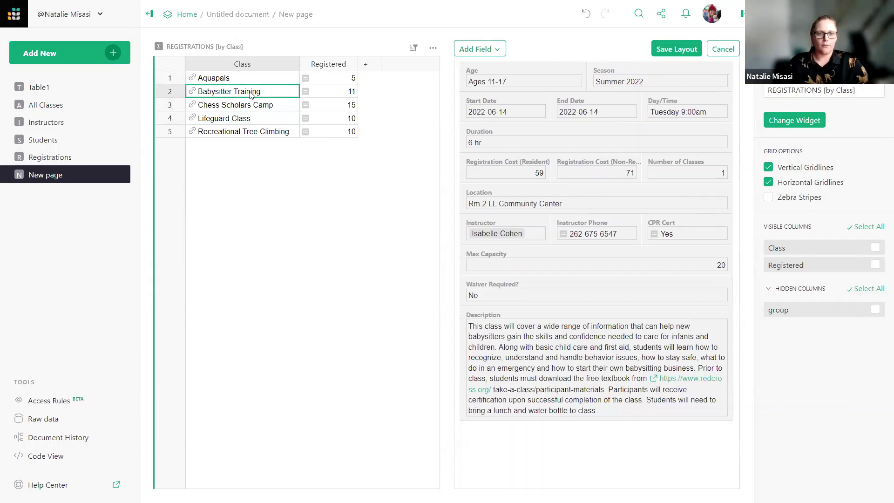
click(254, 120)
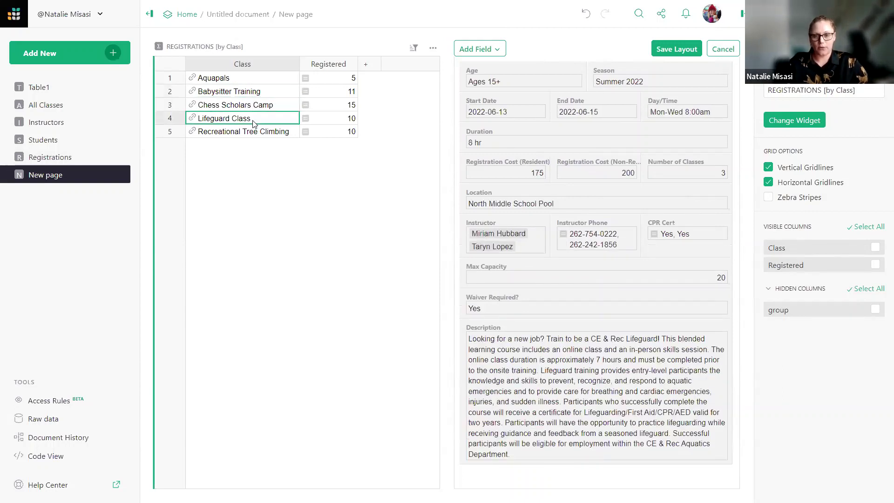
click(367, 65)
click(379, 83)
text(Max)
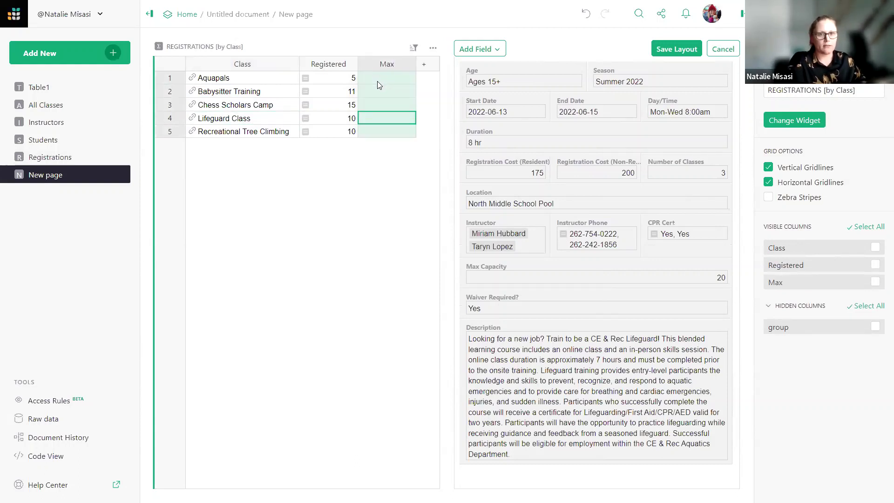
key(equal)
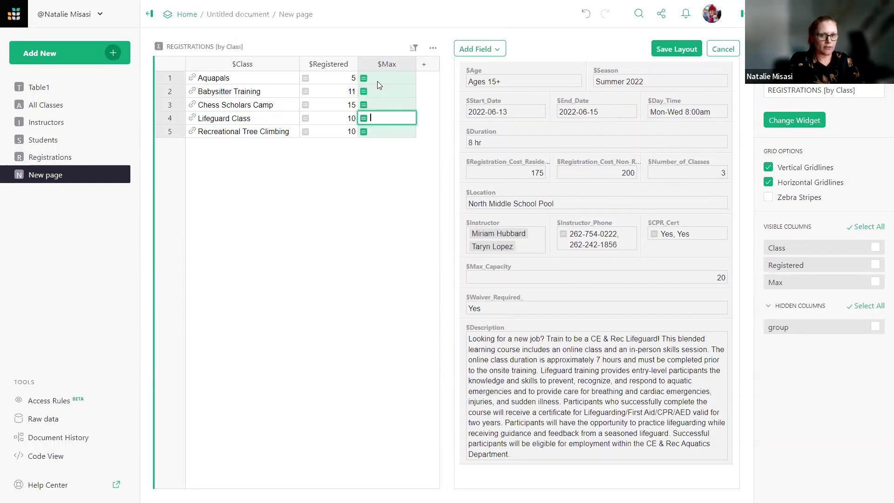
text($Class)
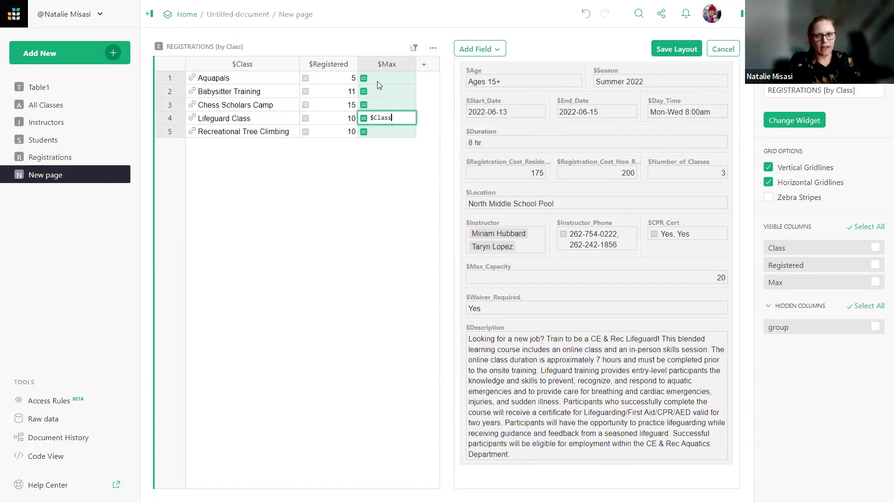
text(.Max)
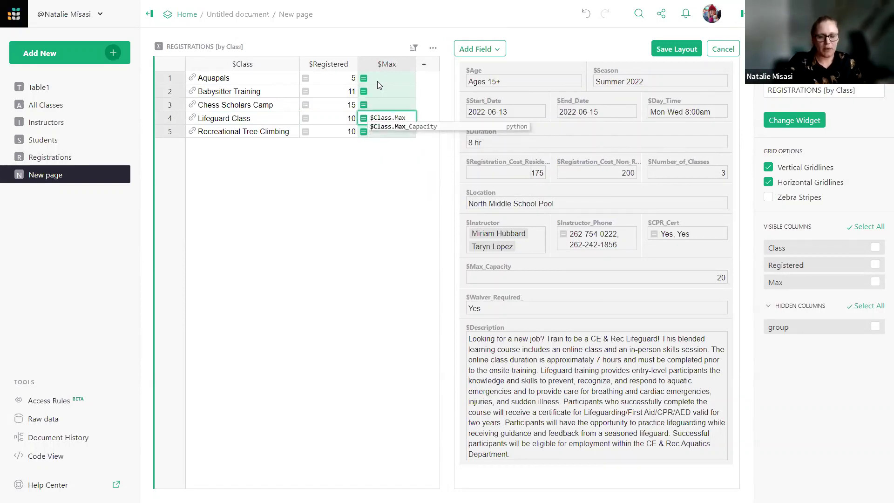
click(398, 127)
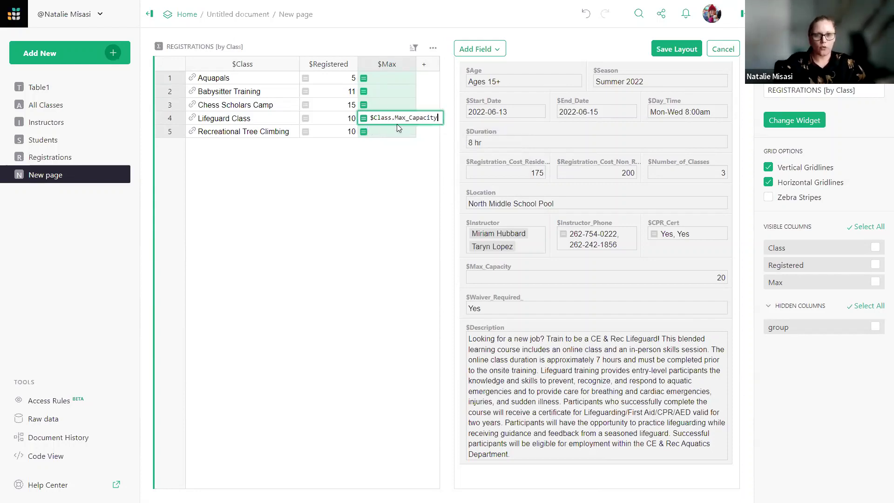
key(Return)
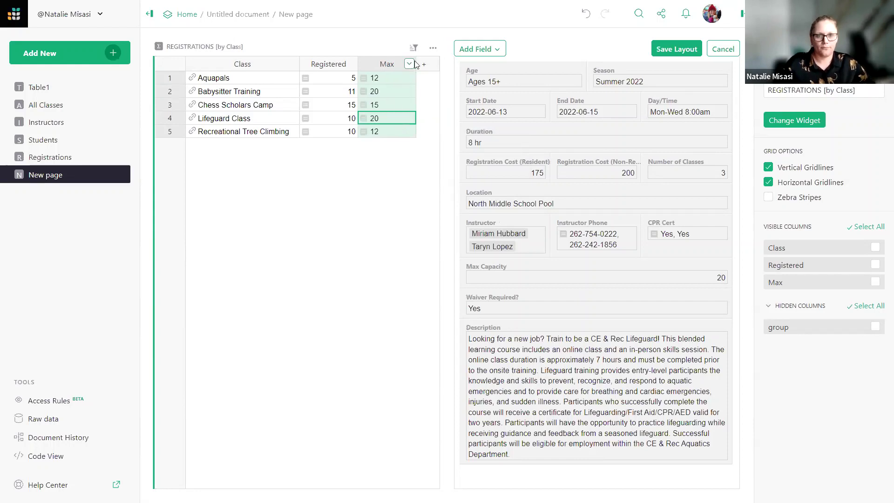
drag(419, 64, 344, 59)
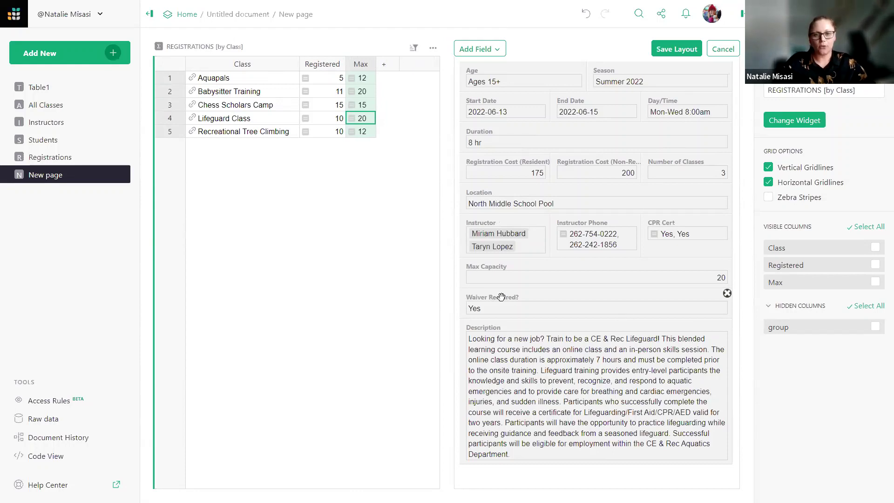
mouse_move(504, 238)
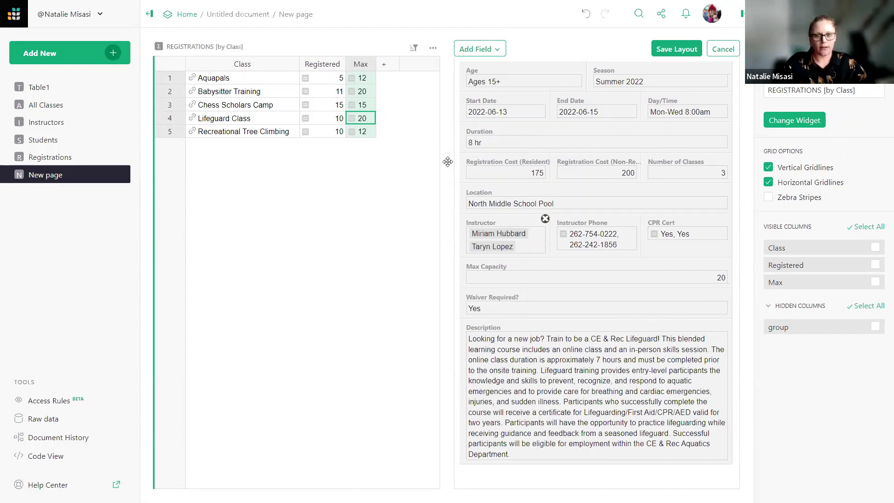
Add a Waiver column with formula $Class.Waiver_Required_ to the summary table
click(387, 69)
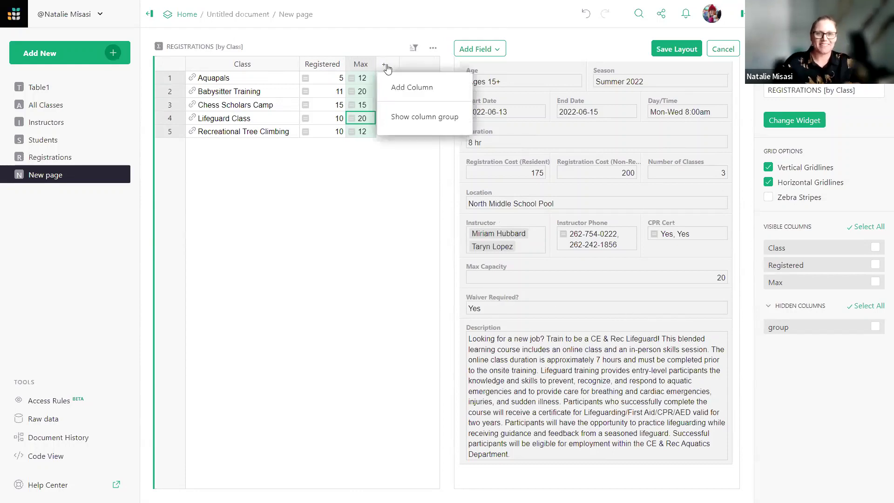
click(397, 84)
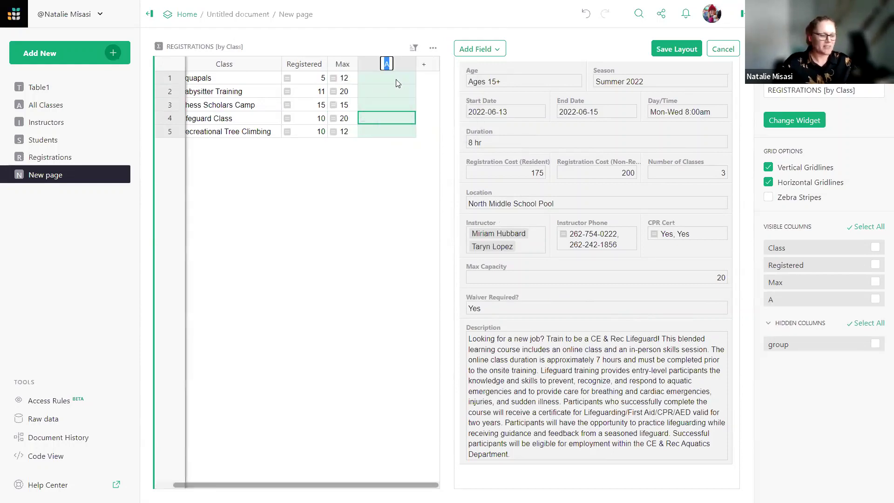
text(Waiver)
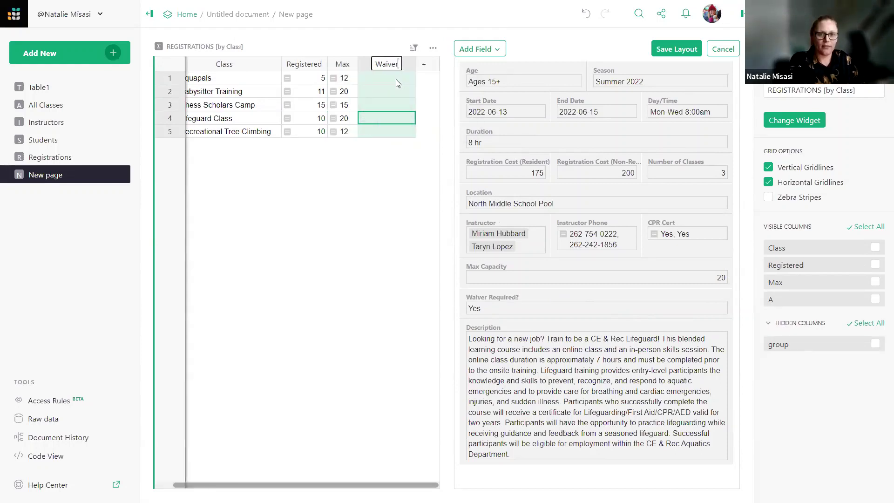
key(Return)
text(=$C)
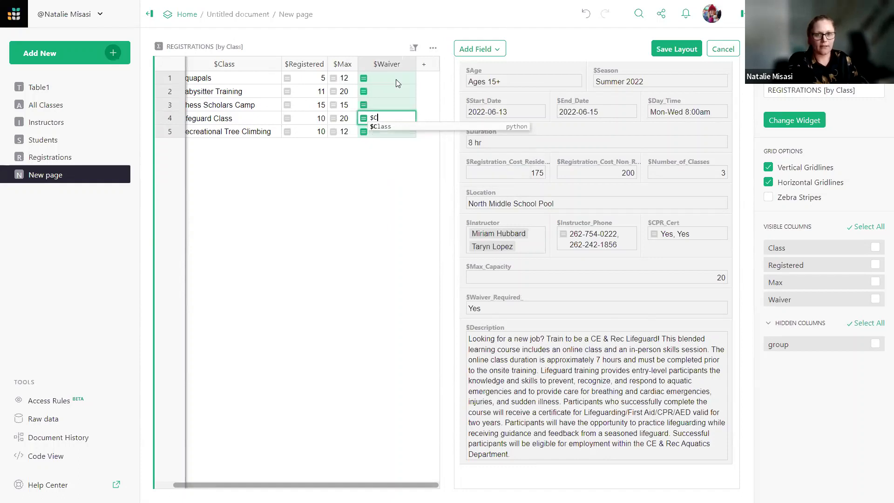
text(lass.Wa)
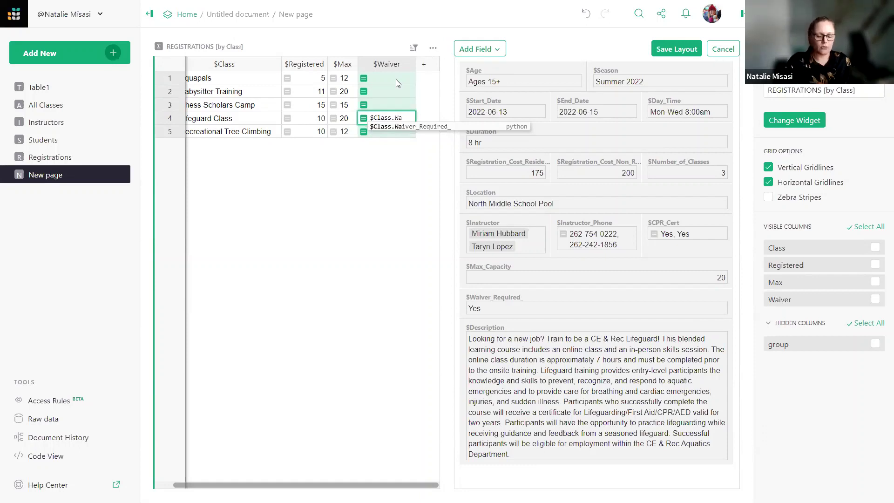
key(Down)
key(Tab)
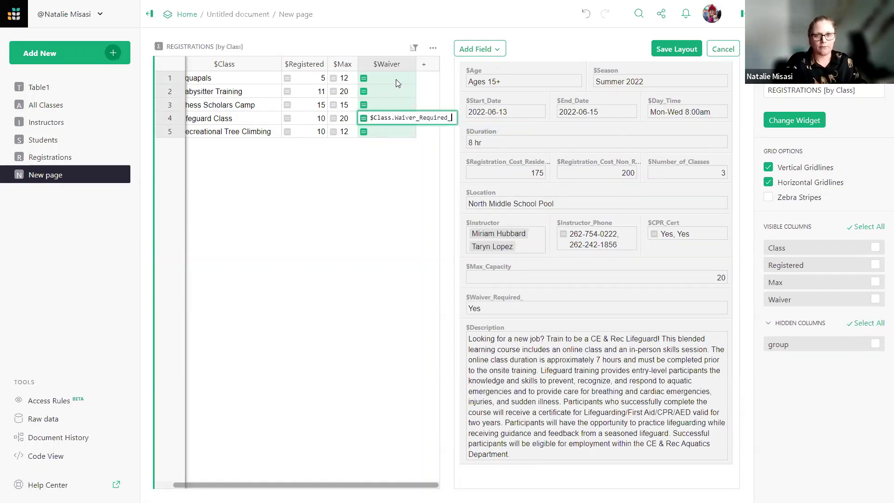
key(Return)
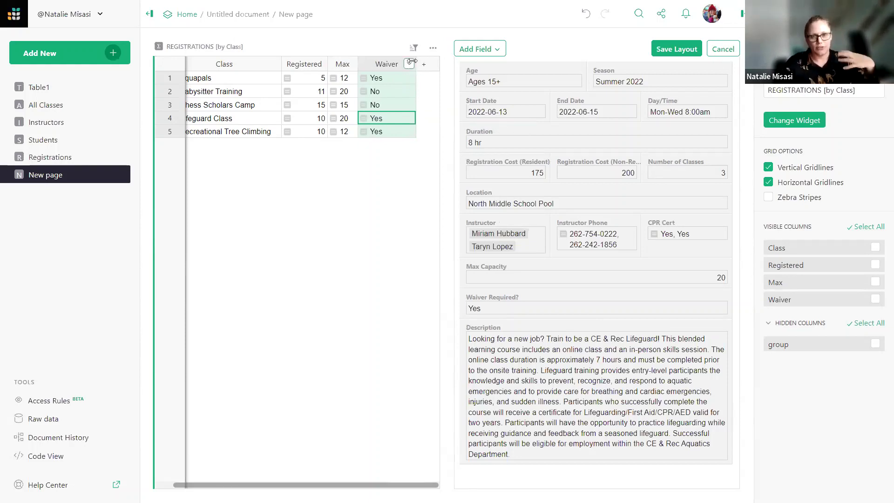
scroll(410, 70, left, 1)
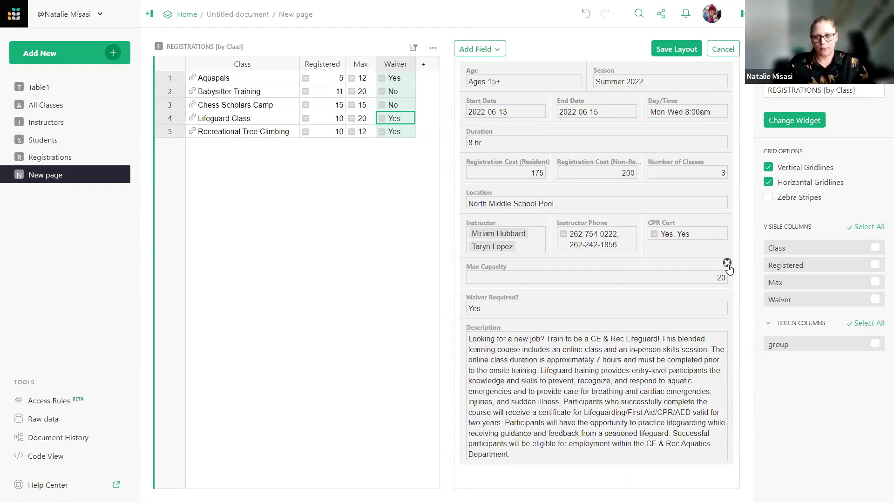
Remove Max Capacity and Waiver Required? from the class card and save the layout
click(727, 263)
click(727, 263)
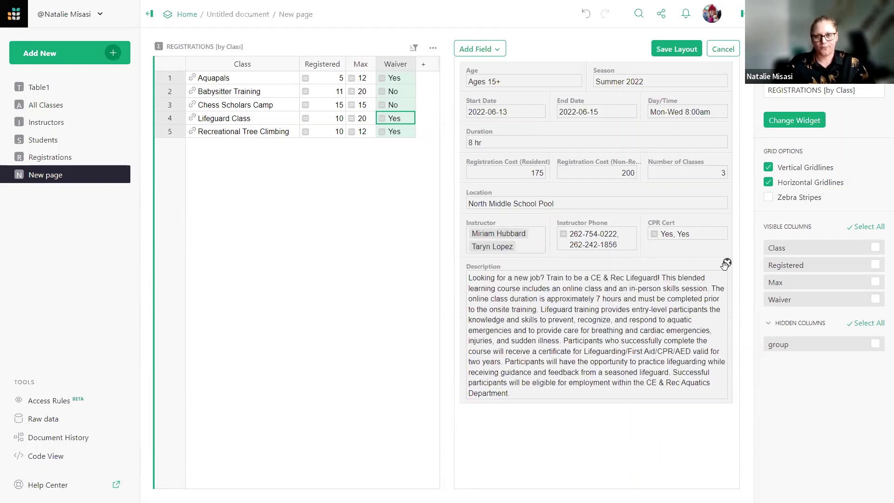
click(677, 50)
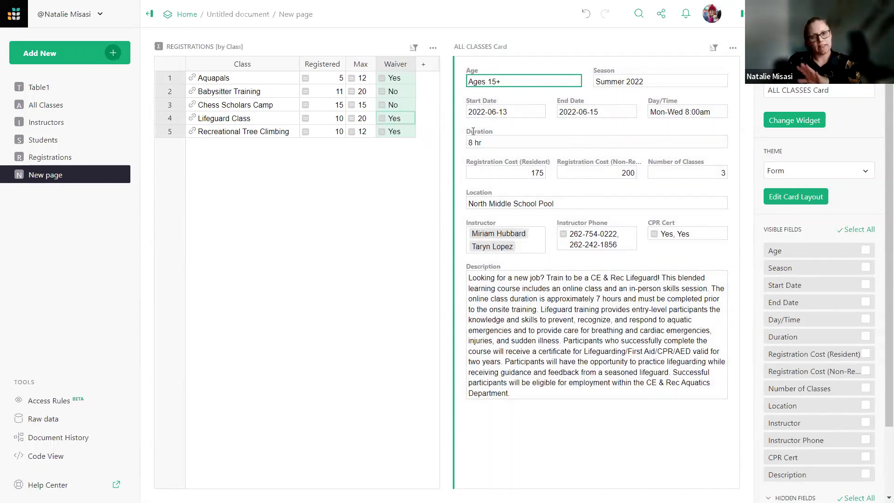
Select Babysitter Training, highlight all Registered counts, and start adding a widget to the page
click(243, 93)
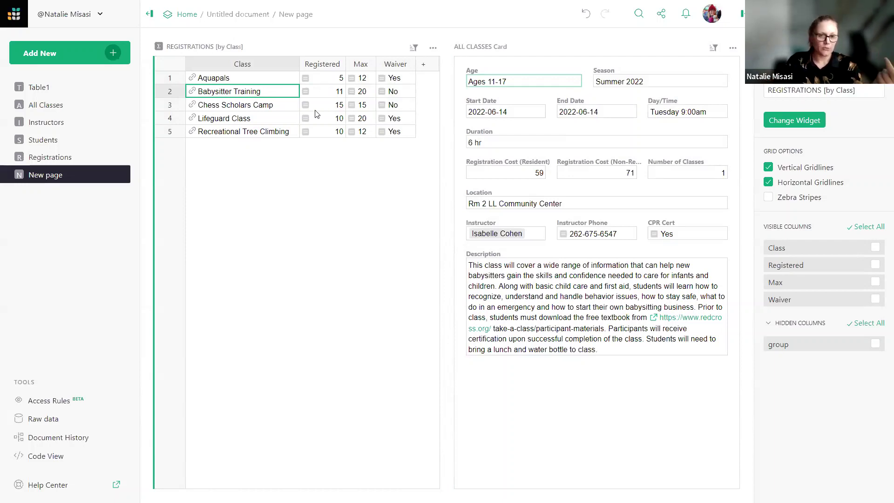
drag(316, 79, 325, 128)
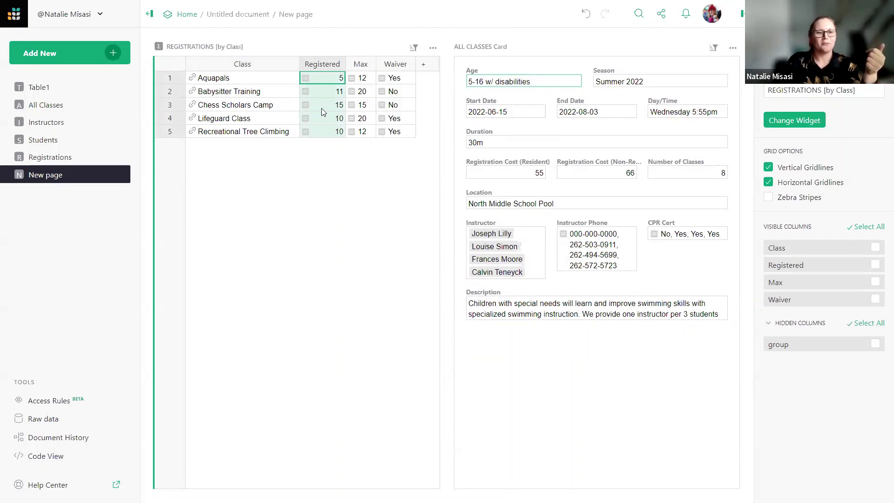
click(65, 52)
click(82, 100)
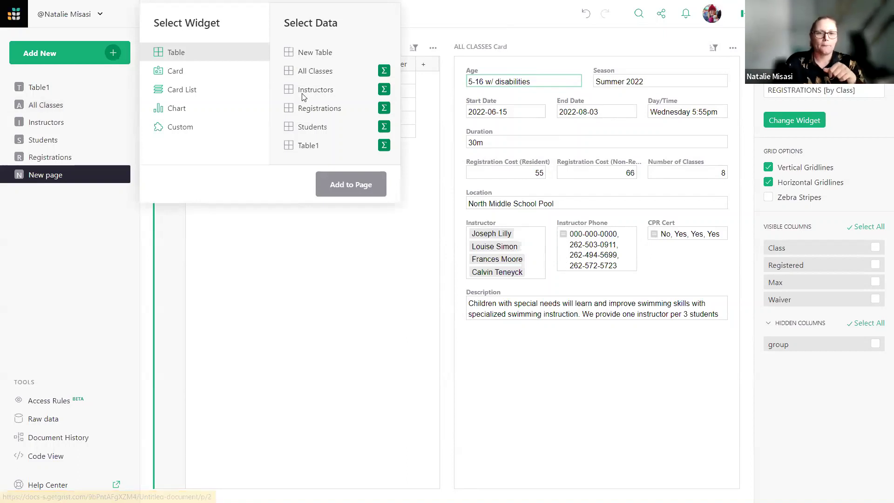
Choose Registrations as the table data, selected by REGISTRATIONS [by Class]
click(317, 110)
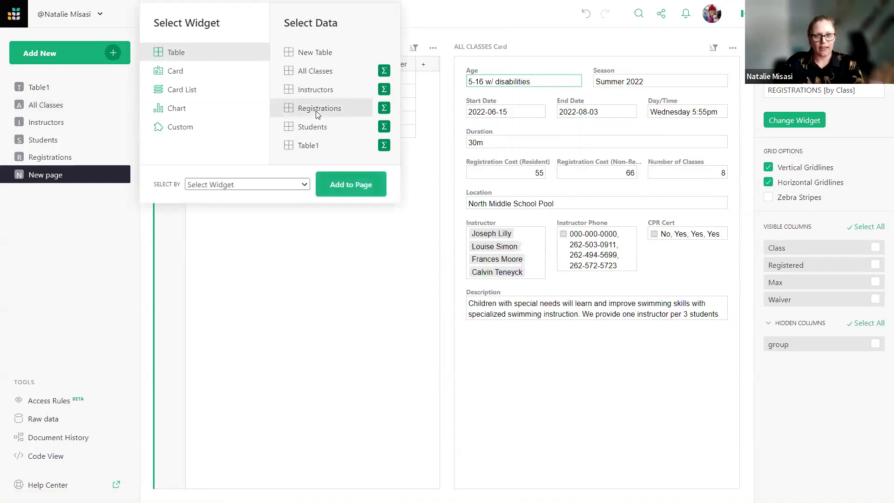
click(288, 186)
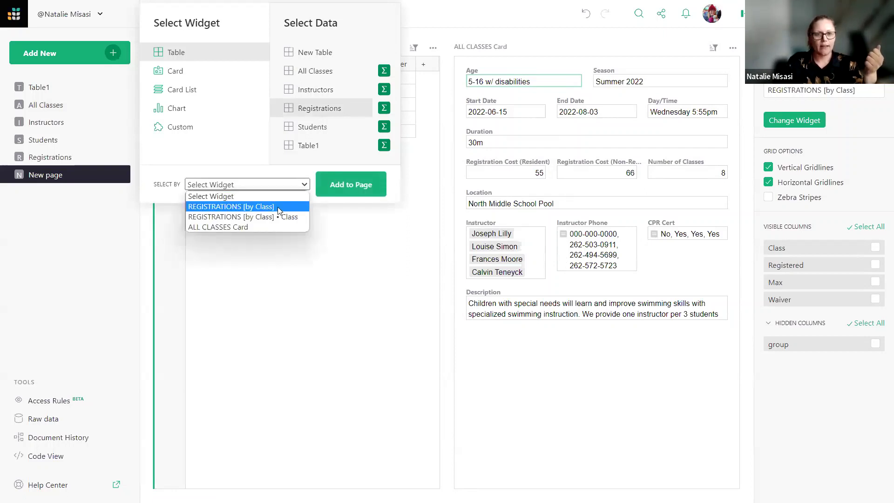
click(277, 206)
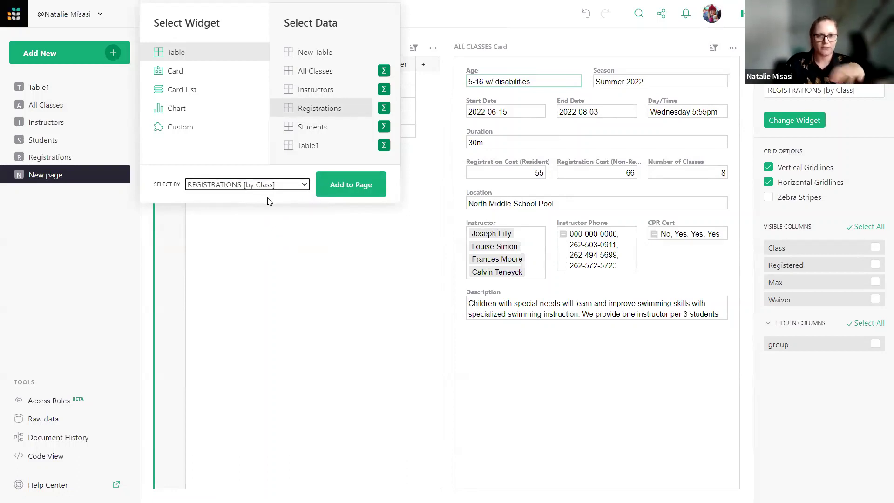
Add the linked Registrations table and check it filters for Aquapals, Babysitter Training, Lifeguard and Tree Climbing
click(335, 195)
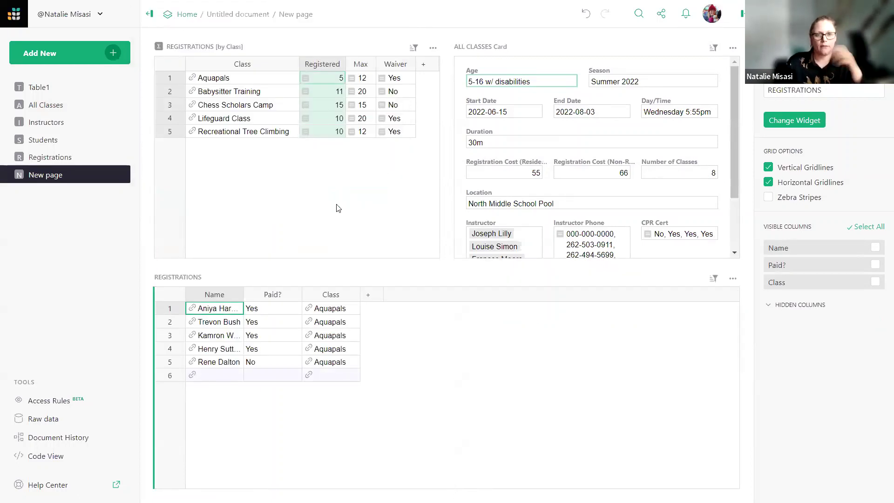
click(231, 81)
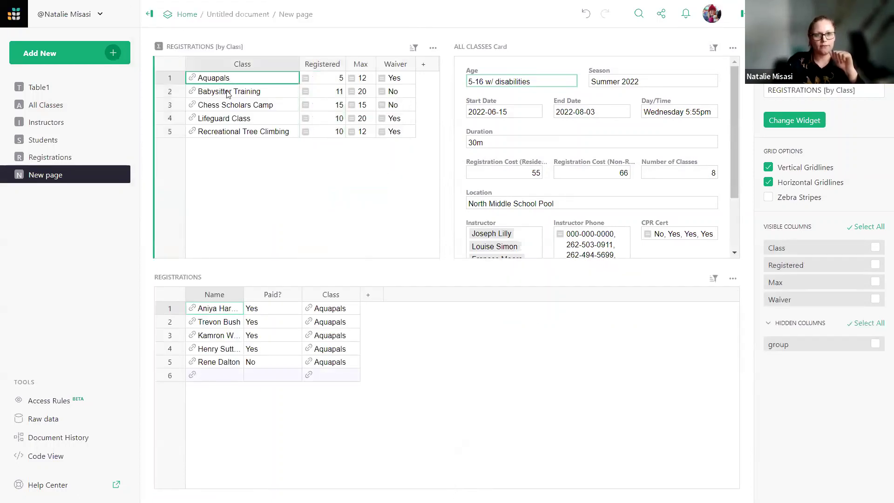
click(228, 91)
click(220, 118)
click(216, 130)
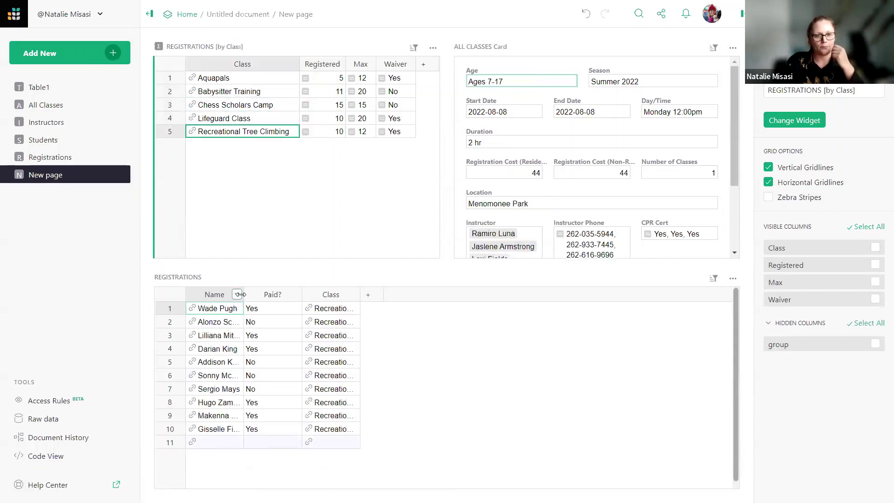
Widen Name, narrow Paid?, and hide the Class column in the registrations list
drag(243, 294, 270, 294)
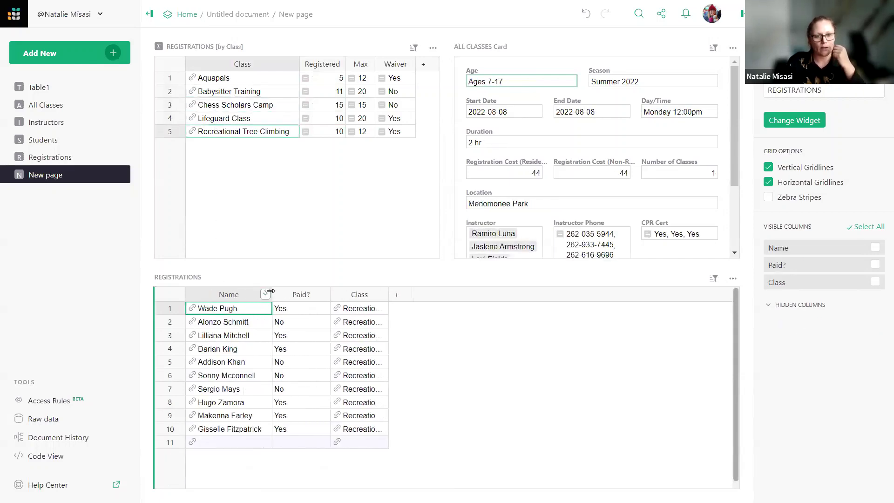
click(325, 294)
drag(328, 294, 306, 295)
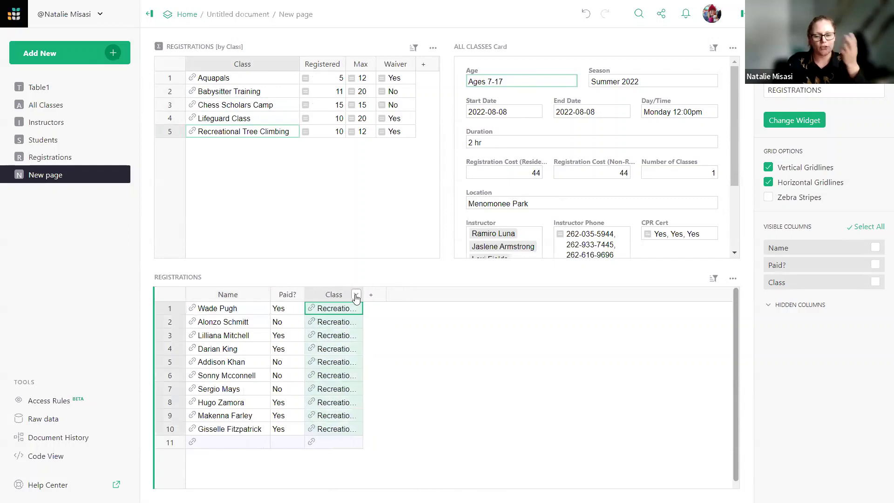
drag(362, 294, 421, 295)
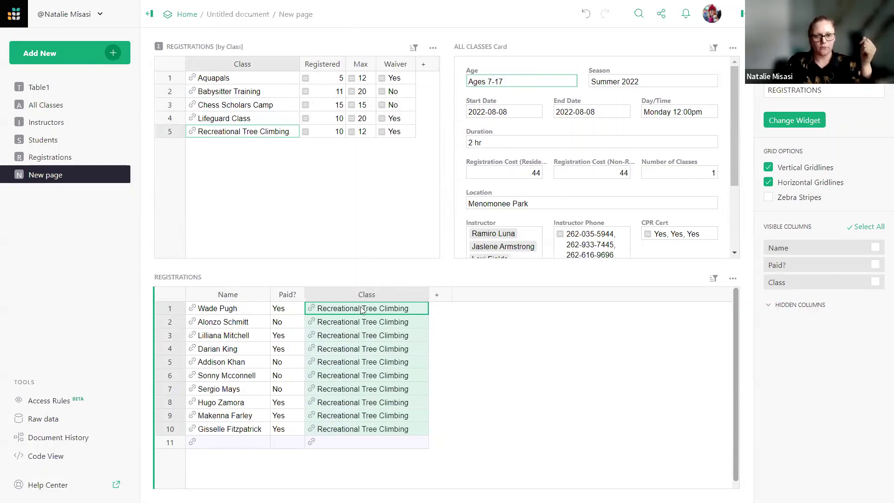
right_click(366, 294)
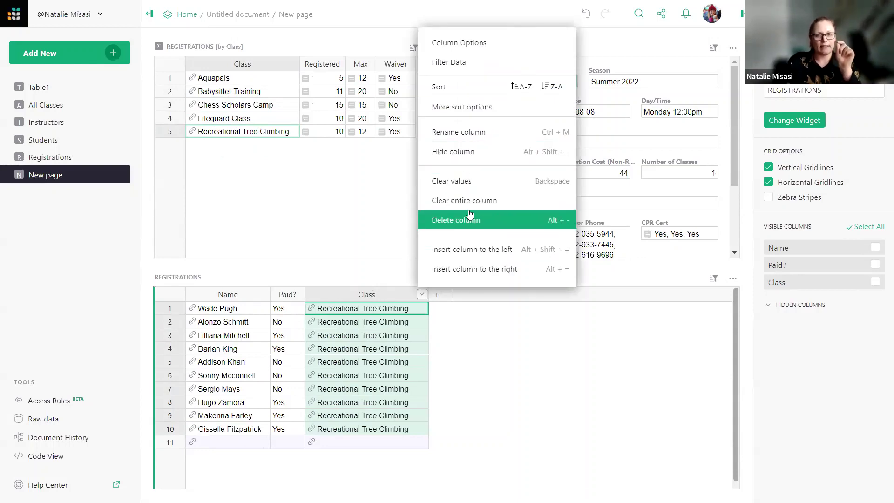
click(468, 154)
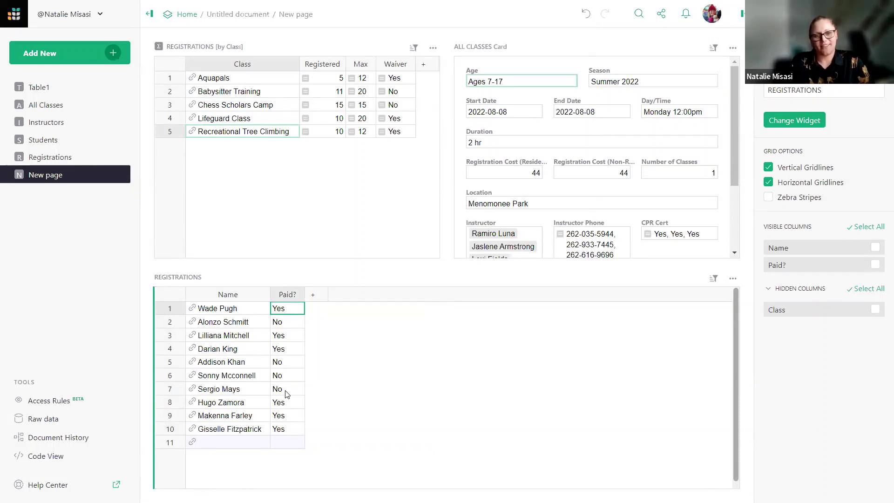
click(253, 366)
Add a Students card selected by REGISTRATIONS • Name to the page
click(87, 59)
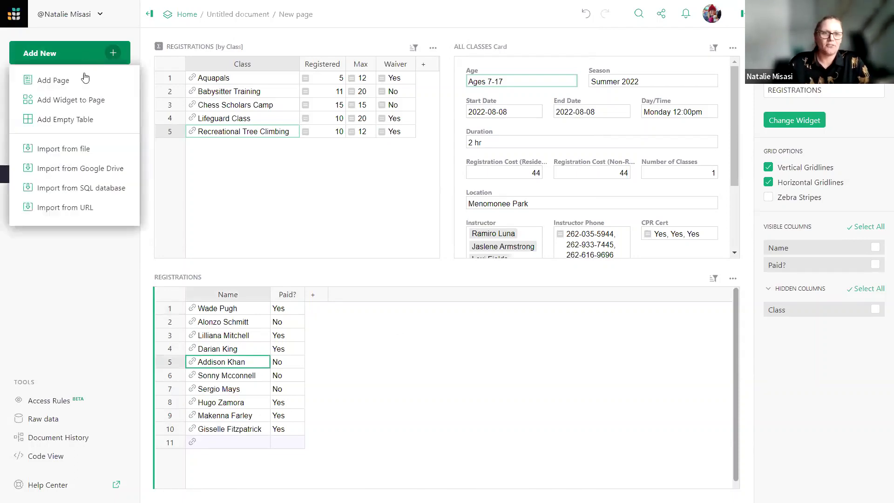
click(82, 101)
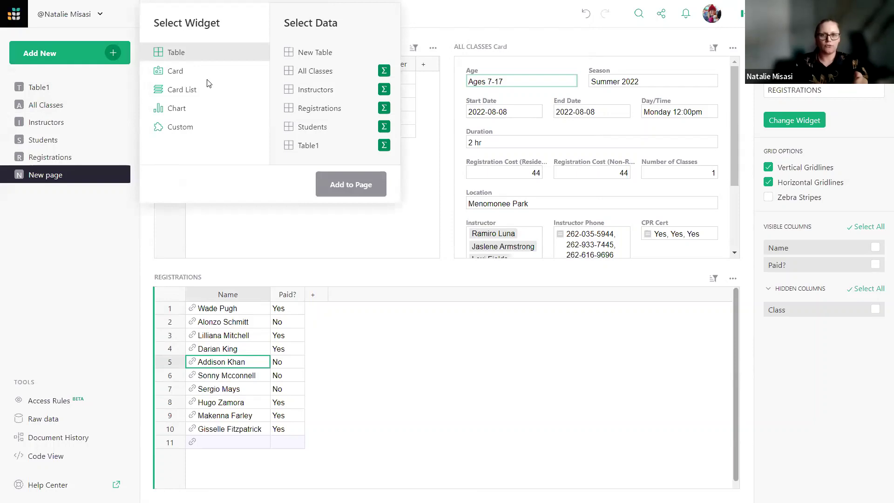
click(176, 80)
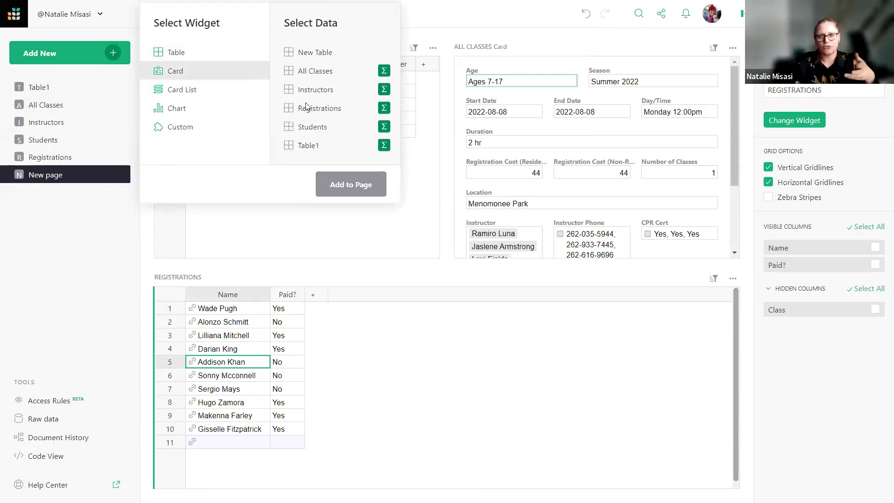
click(336, 126)
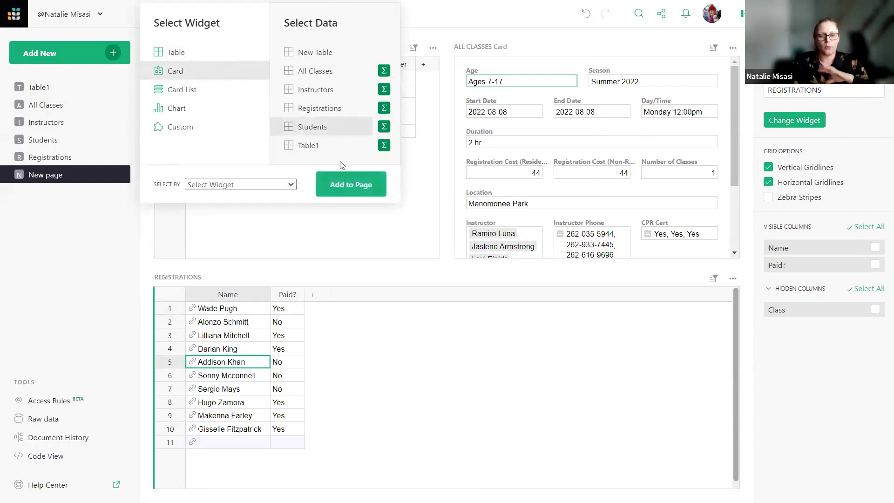
click(289, 184)
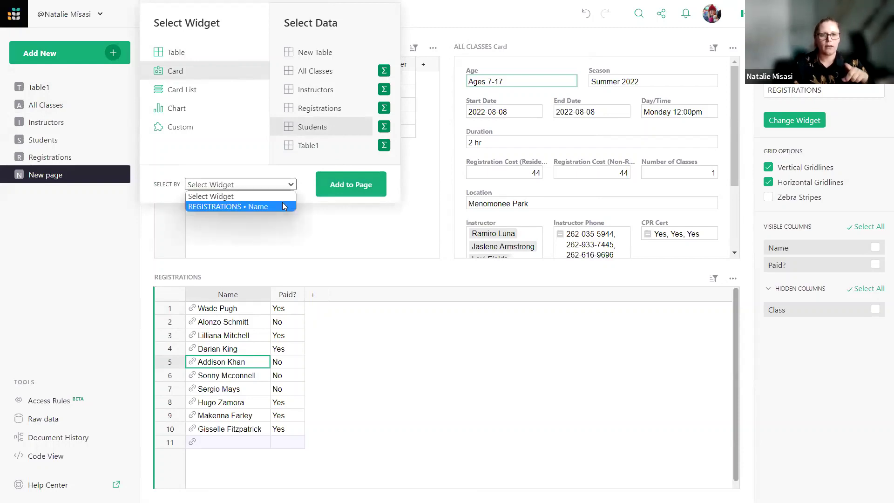
click(283, 206)
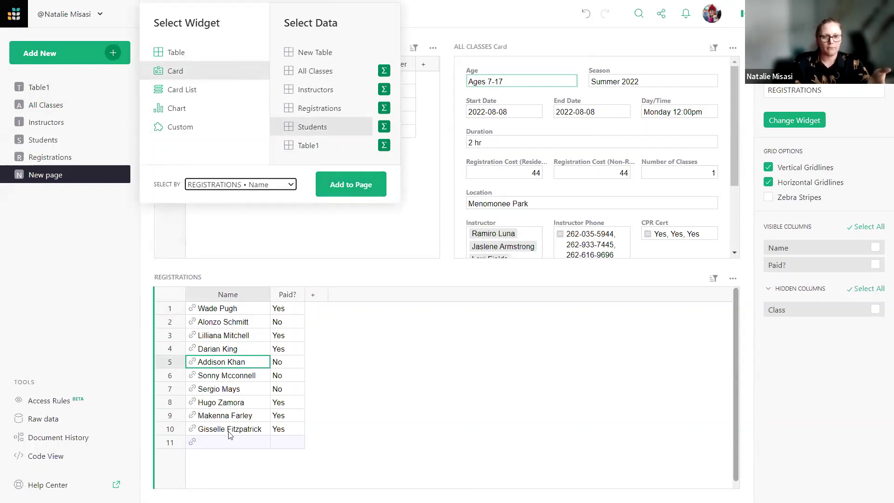
click(361, 197)
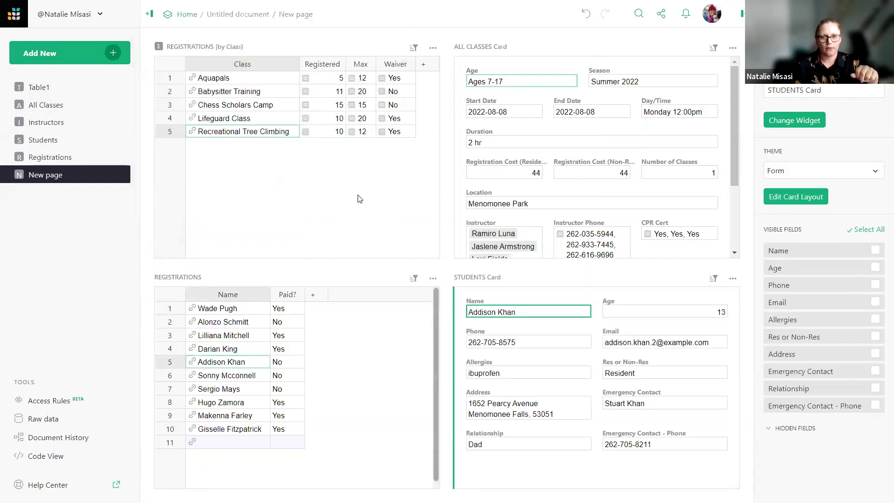
Step through registrations to confirm the Students card shows each selected student
click(245, 341)
key(Down)
key(Down)
key(Down)
key(Up)
key(Up)
key(Up)
key(Up)
key(Up)
key(Up)
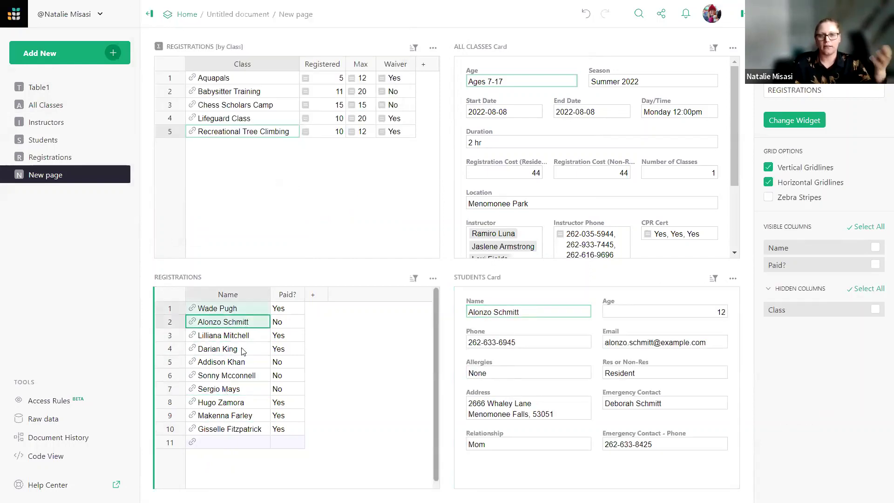
key(Down)
key(Down)
key(Down)
key(Down)
key(Down)
key(Up)
key(Up)
key(Up)
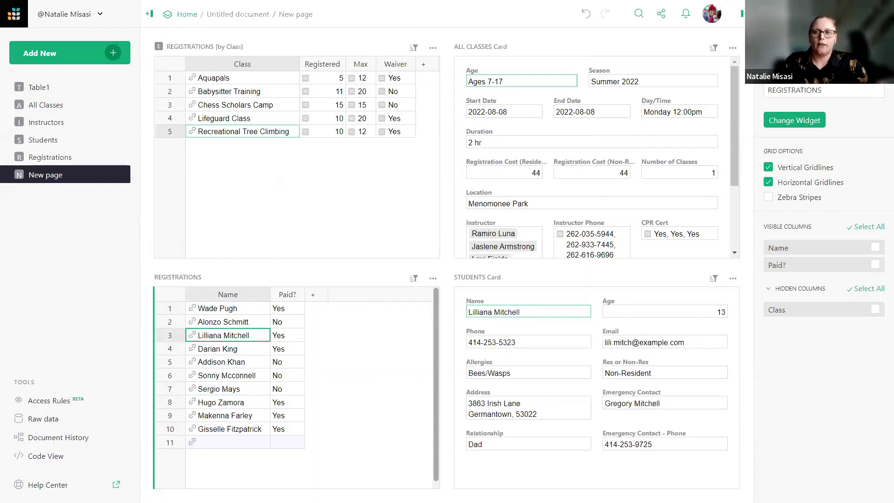
click(512, 373)
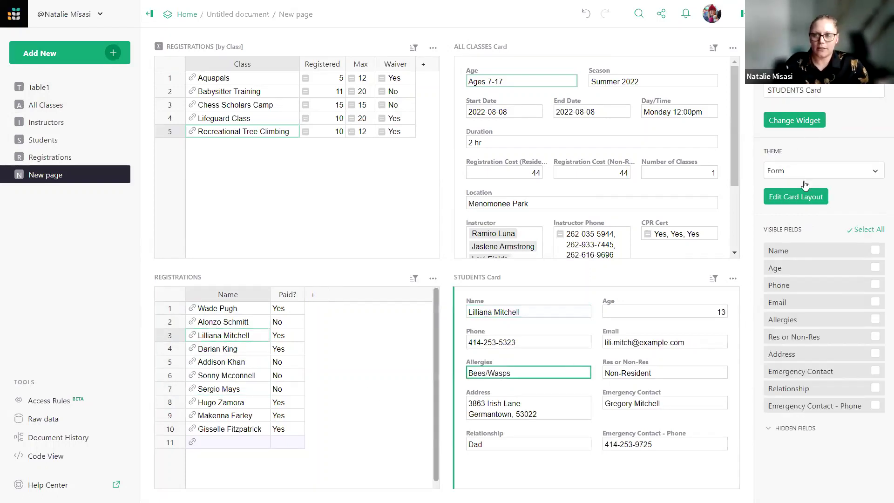
Place Allergies beside Name and put Emergency Contact, Relationship and Emergency Contact - Phone in one row
click(802, 196)
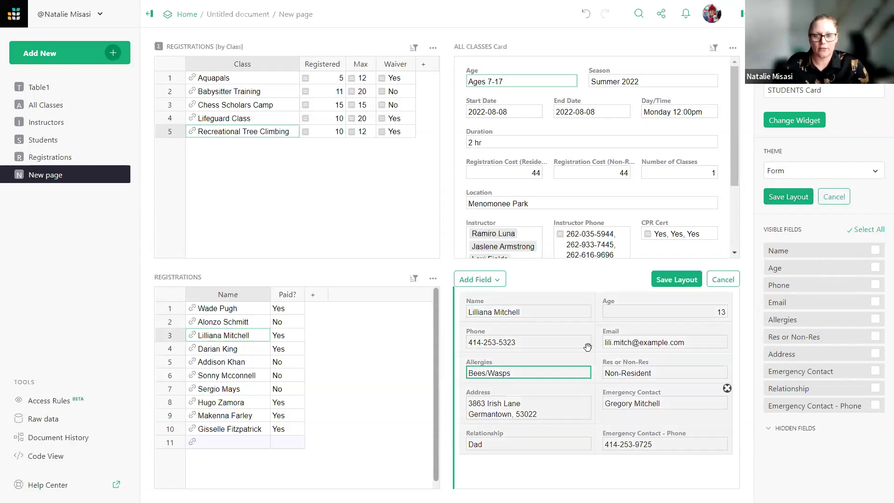
drag(586, 367, 585, 309)
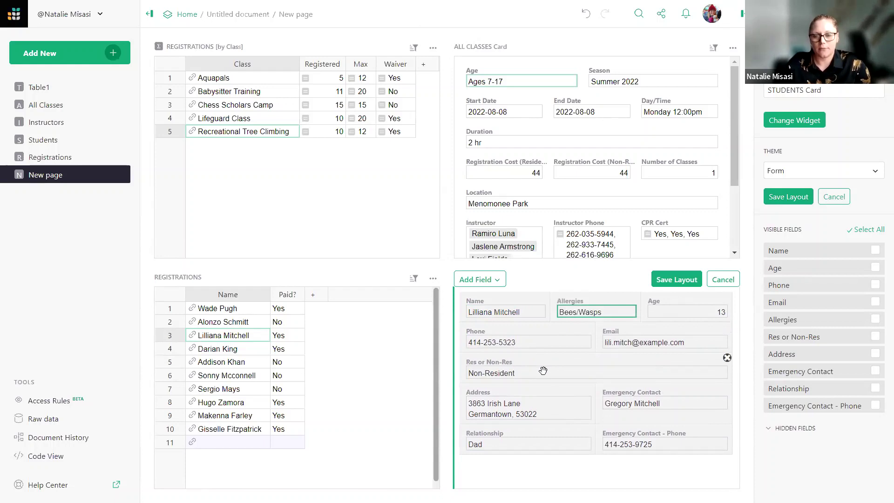
mouse_move(663, 438)
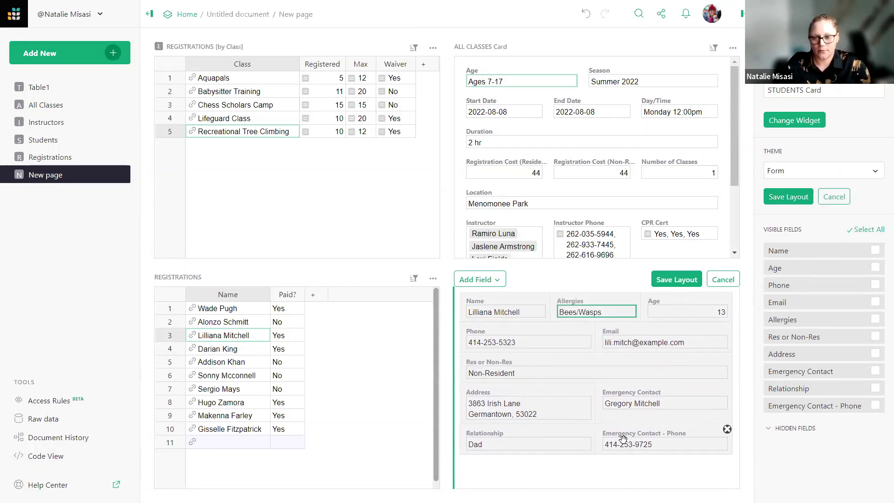
drag(623, 438, 717, 358)
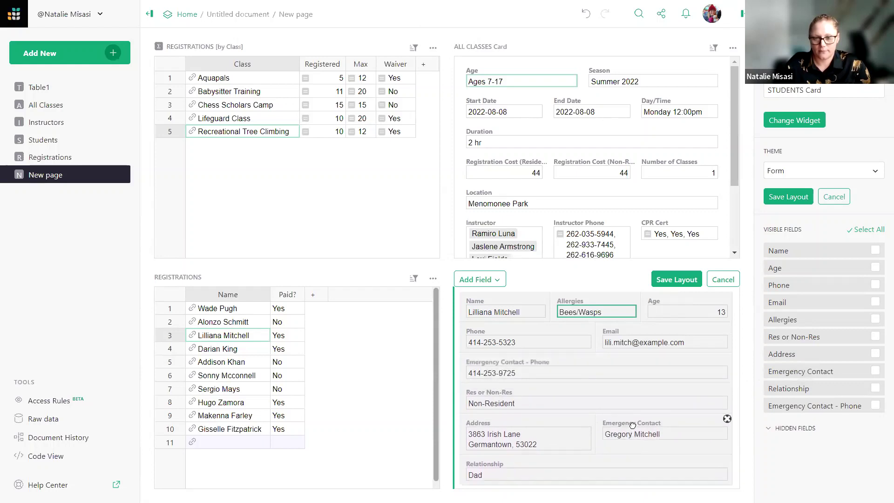
mouse_move(632, 425)
mouse_down()
mouse_move(571, 383)
mouse_move(577, 367)
mouse_up()
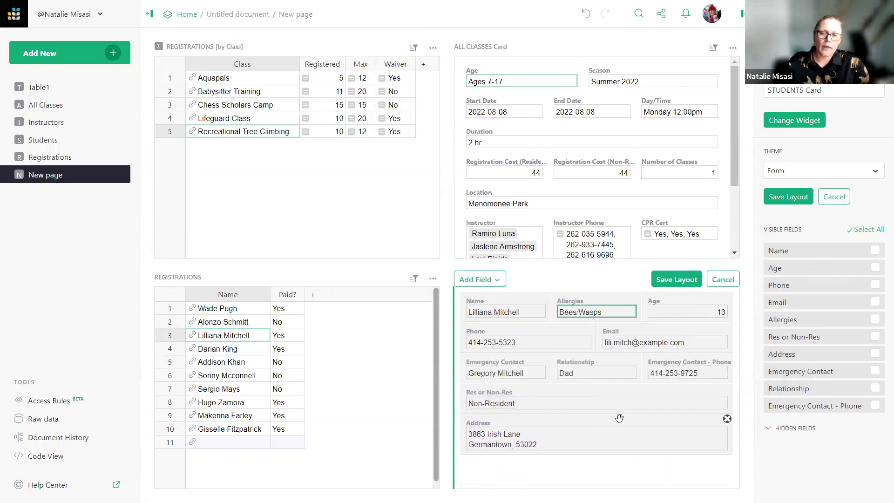
Add an Allergies column with formula =$Name.Allergies to Registrations and move it between Name and Paid?
click(311, 296)
click(320, 317)
text(A)
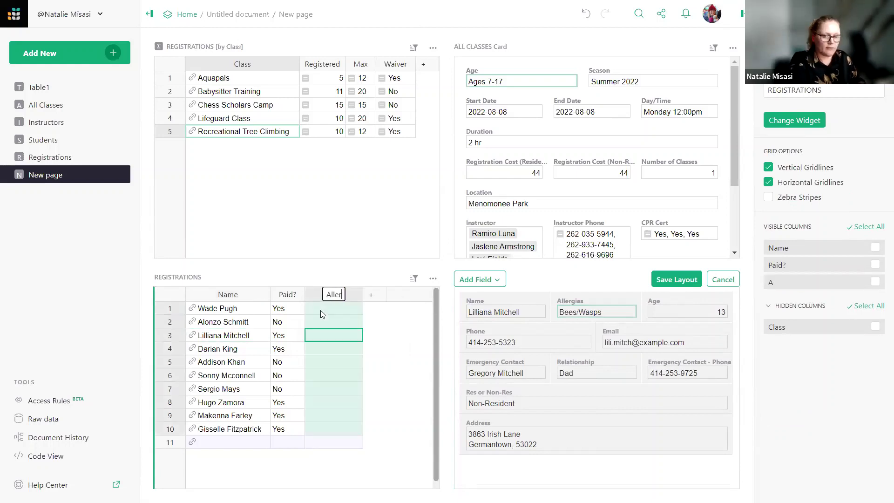
text(llergies)
key(Return)
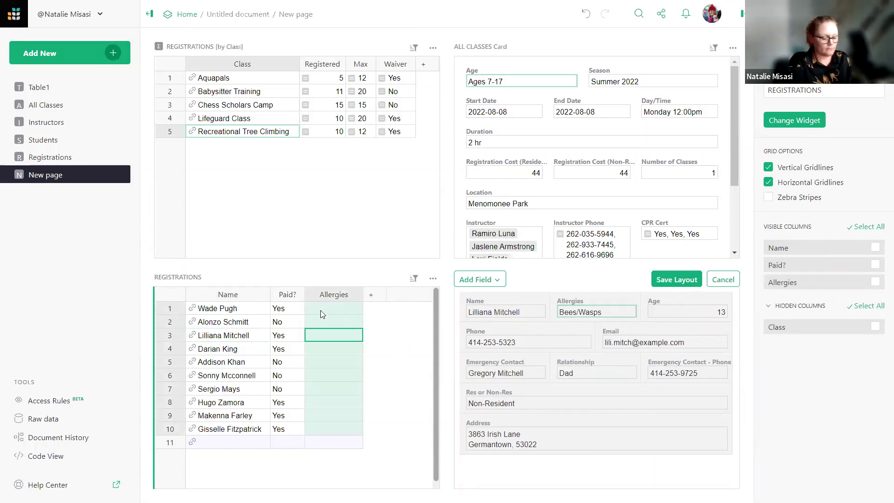
text(=)
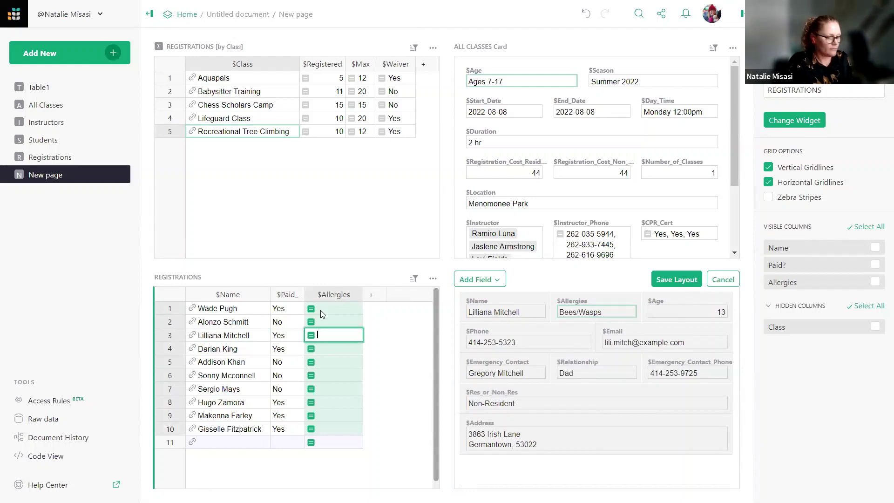
text($Nanme)
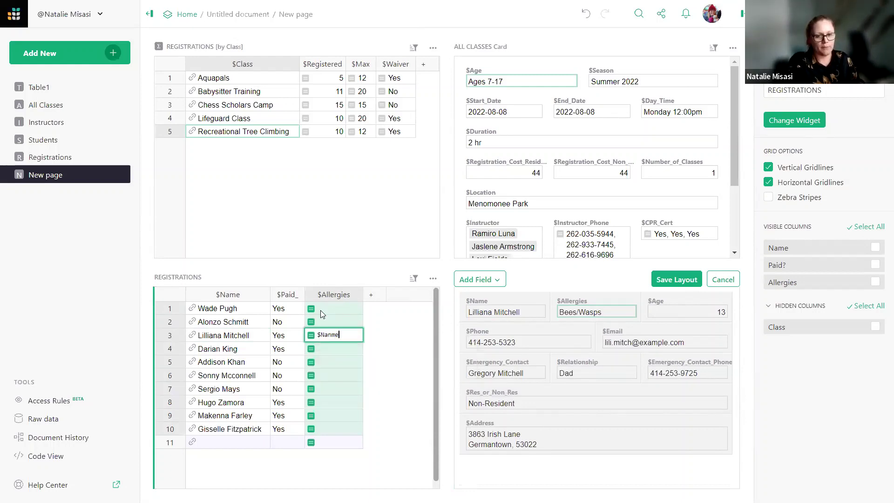
text(me)
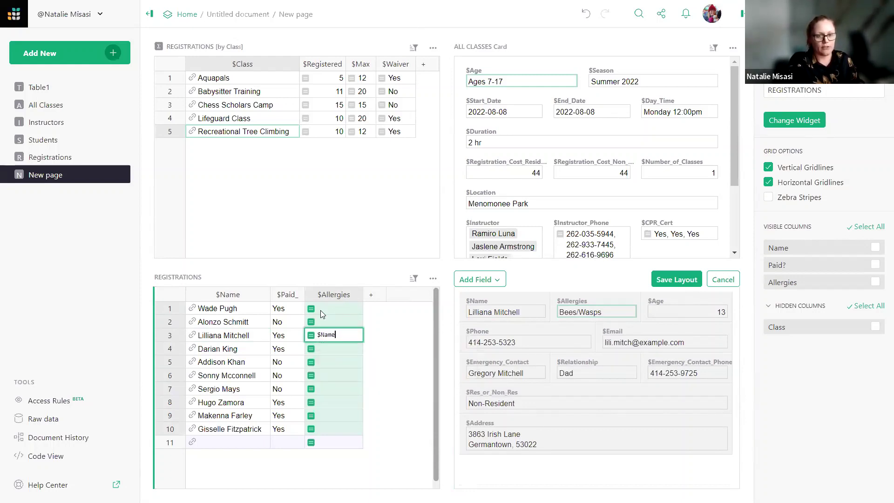
text(.)
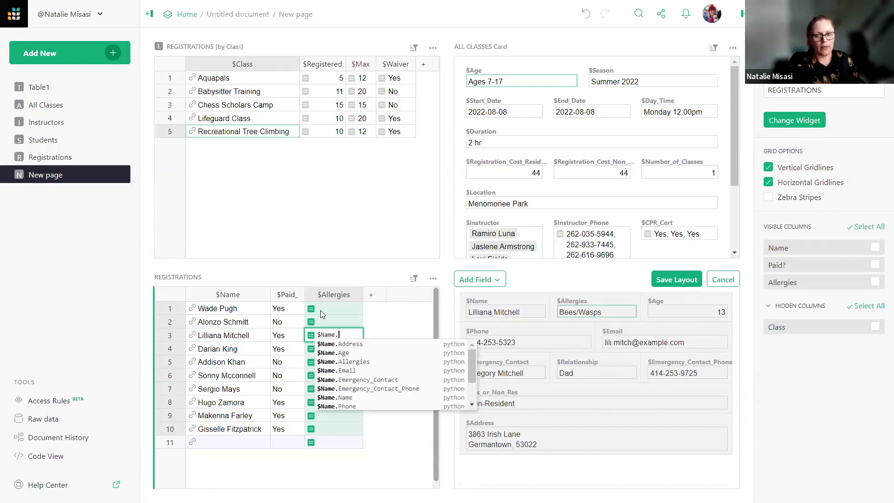
text(Aller)
key(Tab)
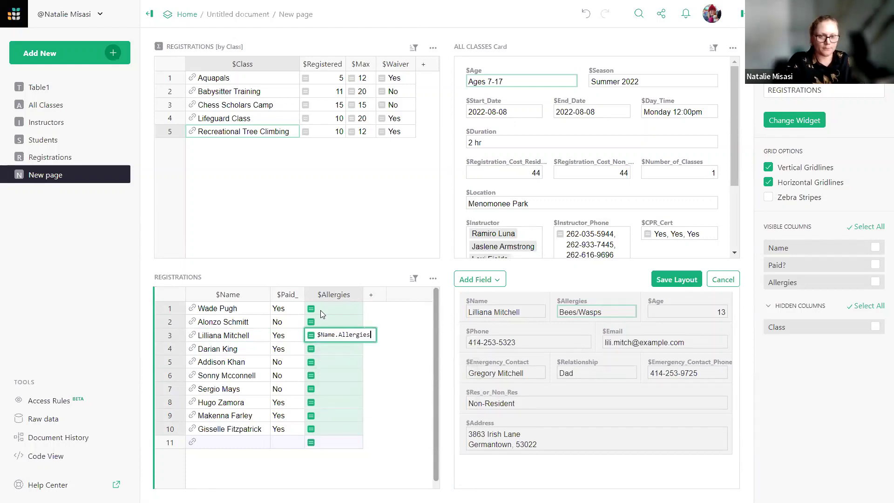
key(Return)
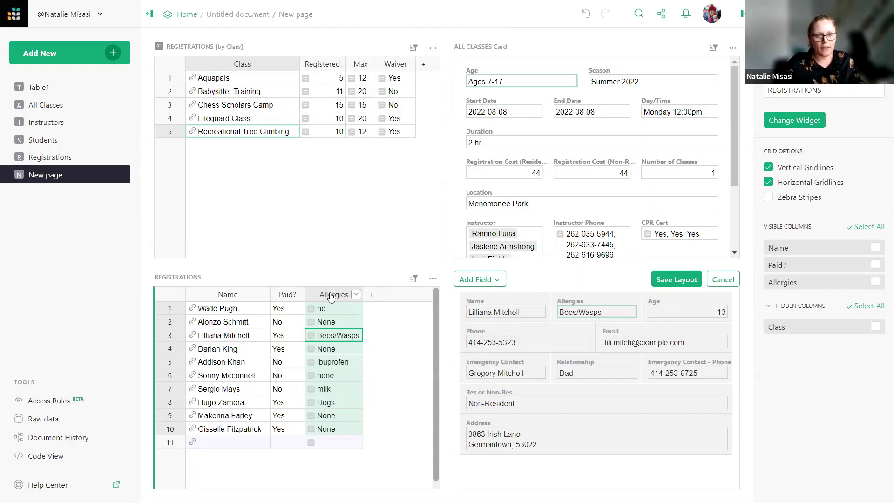
drag(327, 295, 284, 298)
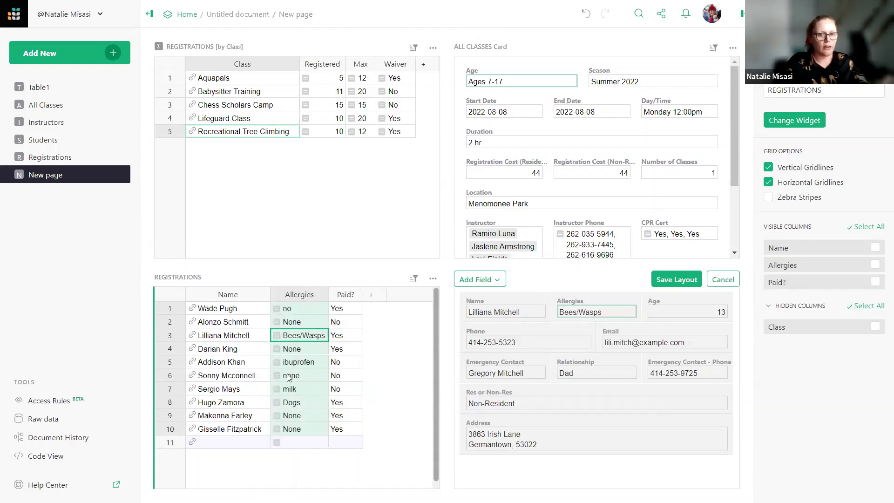
Select Babysitter Training, save the Students card layout, and select the empty registration row
click(242, 95)
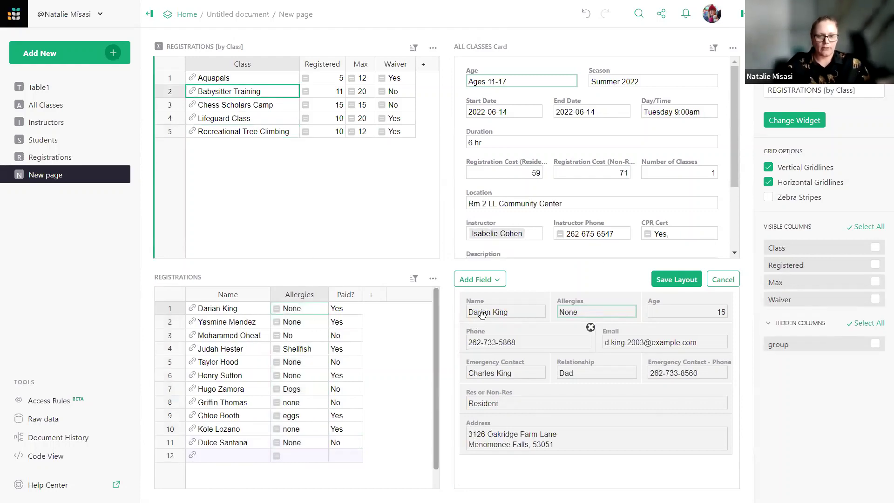
click(674, 280)
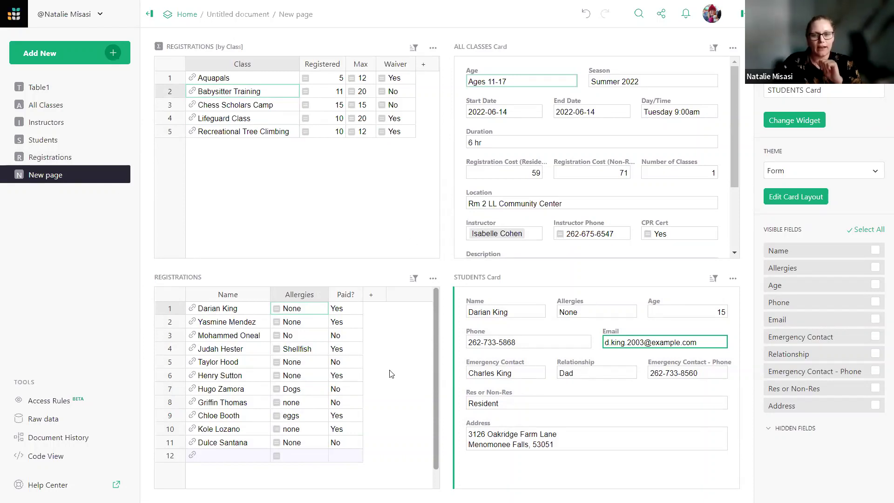
click(219, 456)
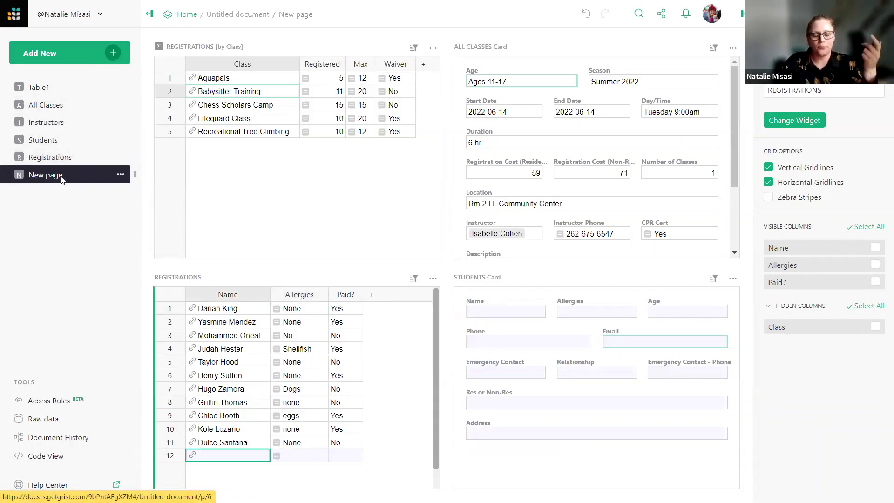
Enter the new student's name, Allergies None, Age 12, phone number and e-mail
click(515, 311)
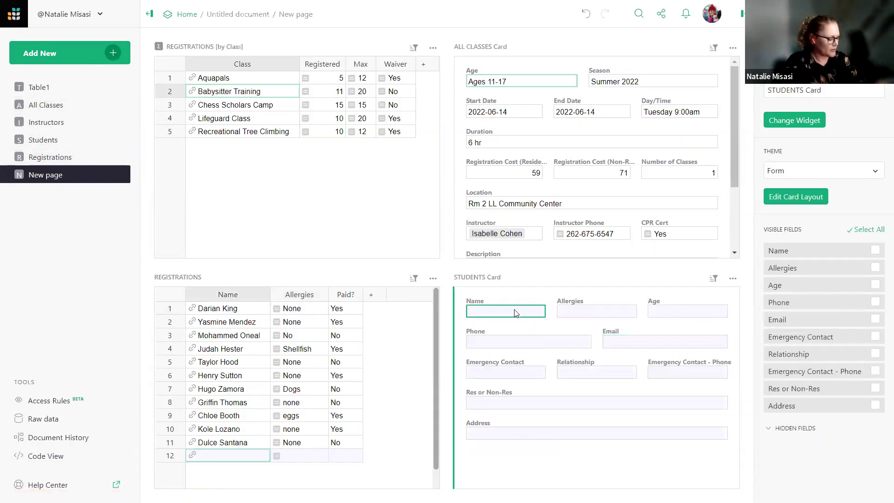
text(Harry Potter)
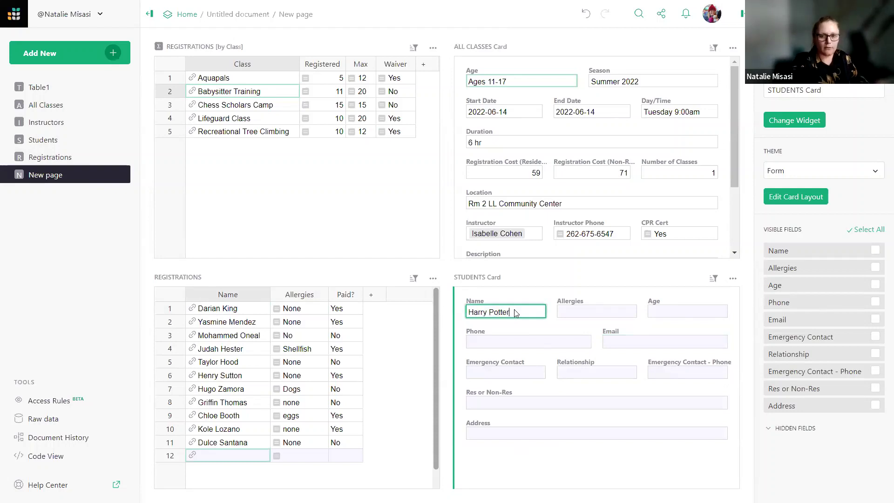
key(Tab)
text(None)
key(Tab)
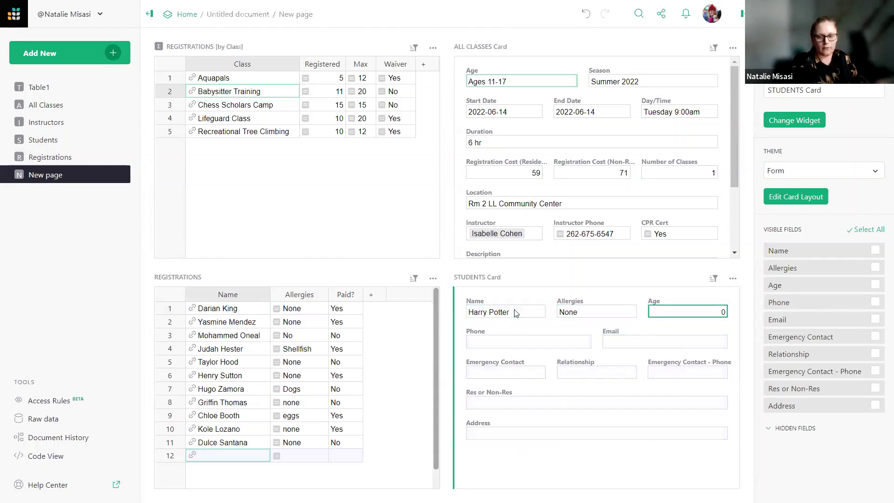
text(12)
key(Tab)
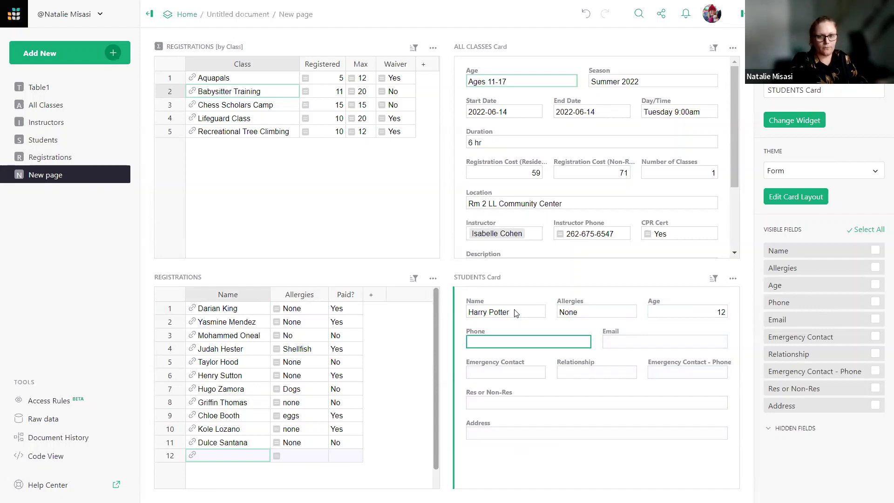
text(111-222-3333)
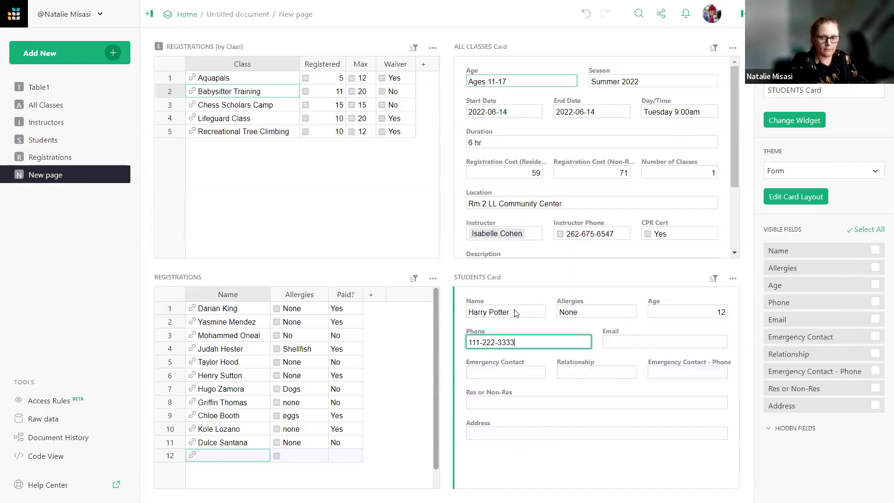
key(Tab)
text(h)
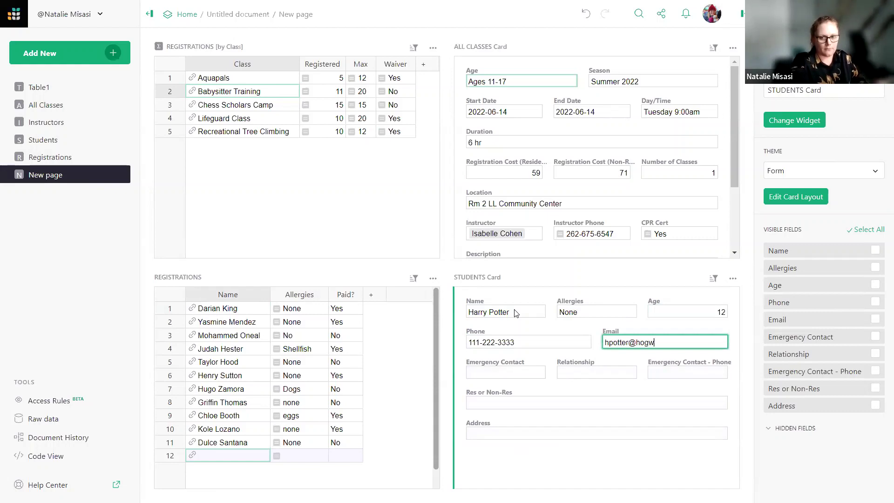
Fill in the emergency contact, relationship and contact phone, set Resident status, and enter the home address
key(Tab)
text(du)
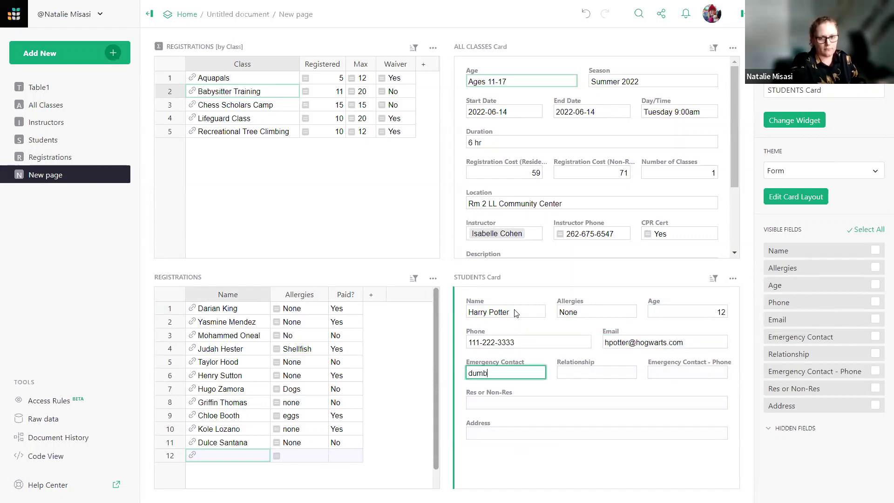
key(Tab)
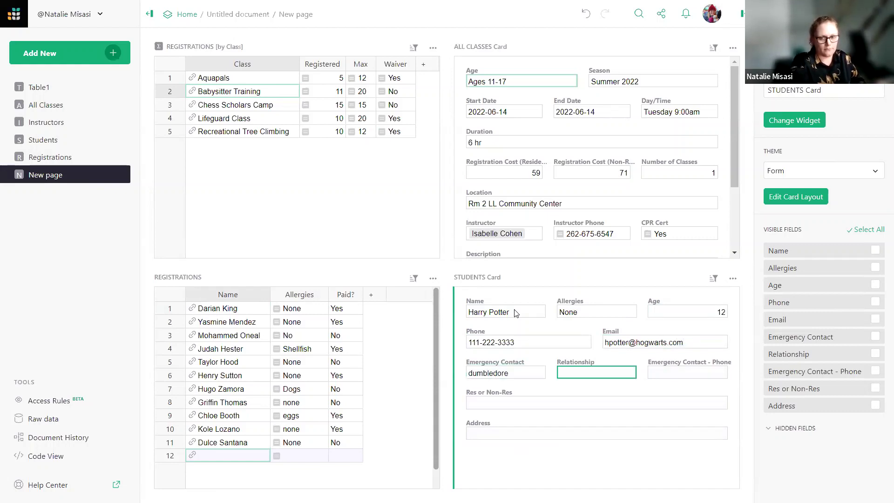
text(pro)
key(Tab)
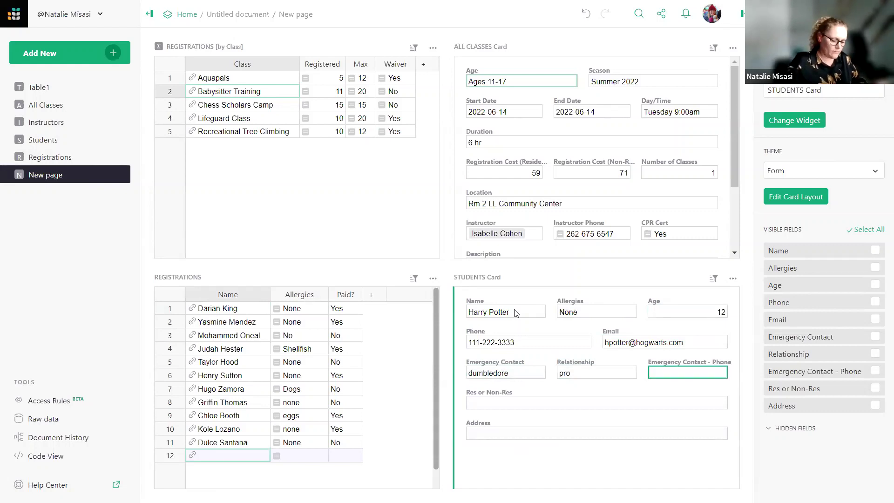
text(333-444-5555)
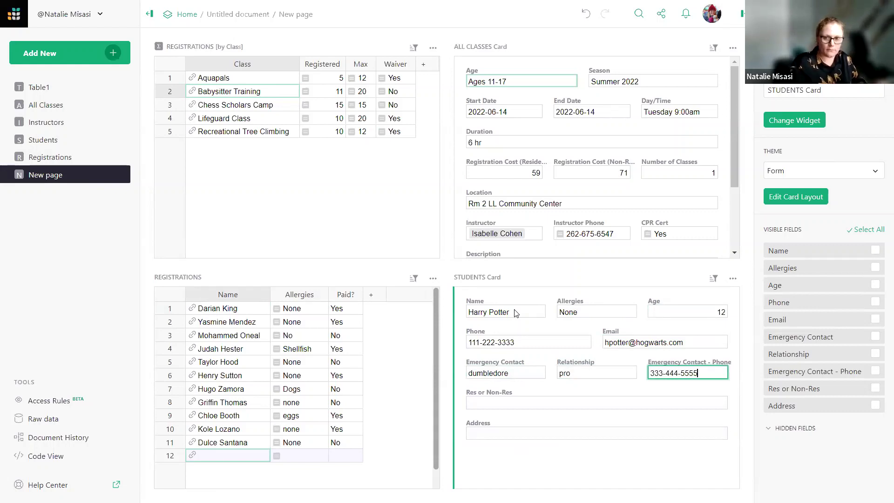
key(Tab)
text(Reside)
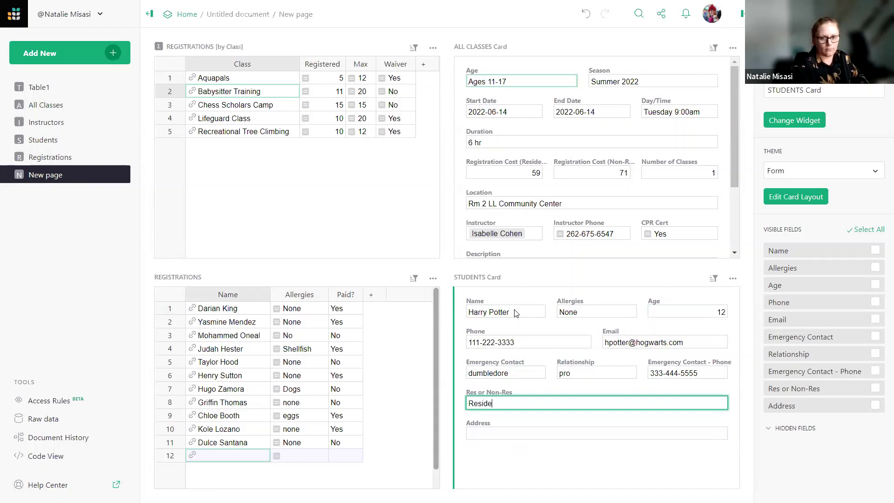
text(nt)
key(Tab)
text(cup)
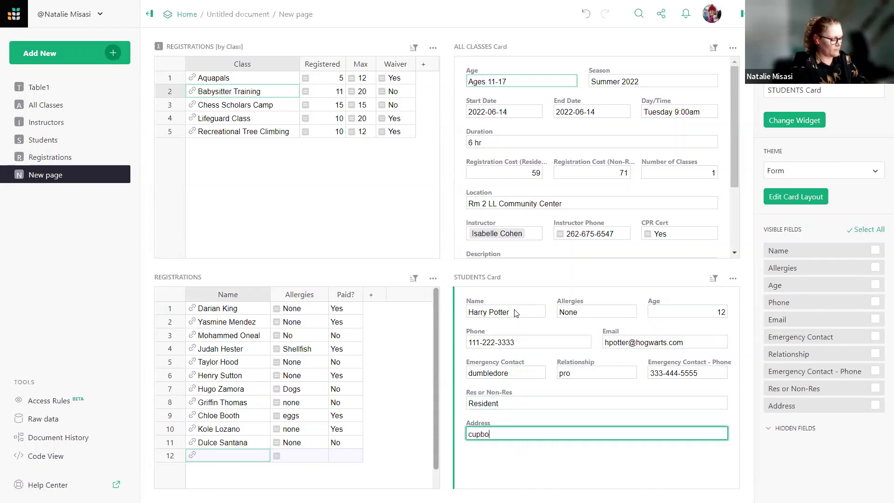
text(ard under the stair)
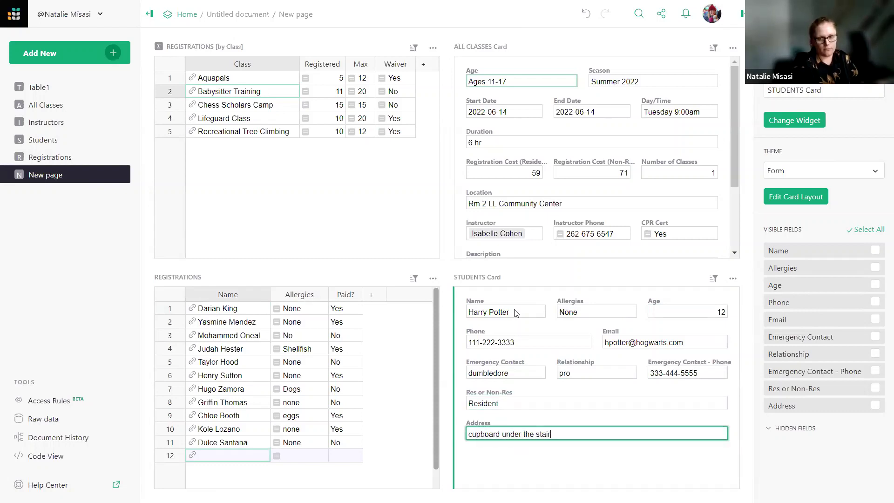
text(s)
key(Return)
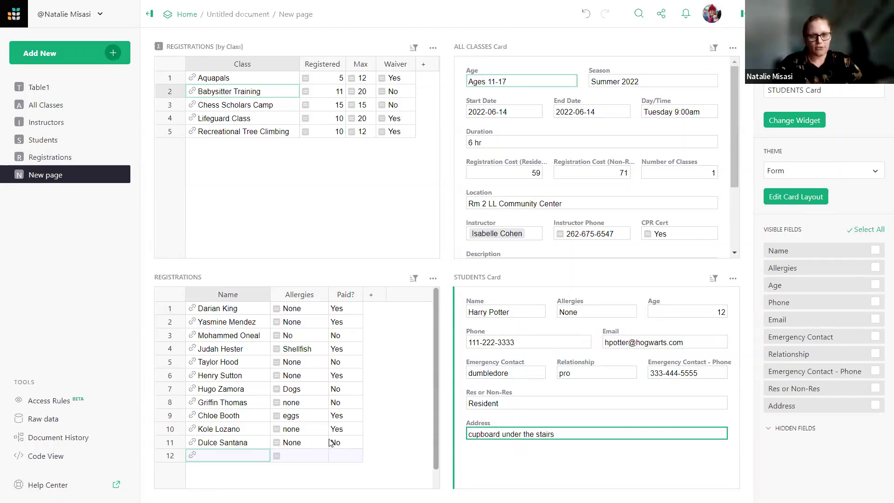
Pick the new student in the empty Registrations row and set Paid? to No
click(216, 460)
text(H)
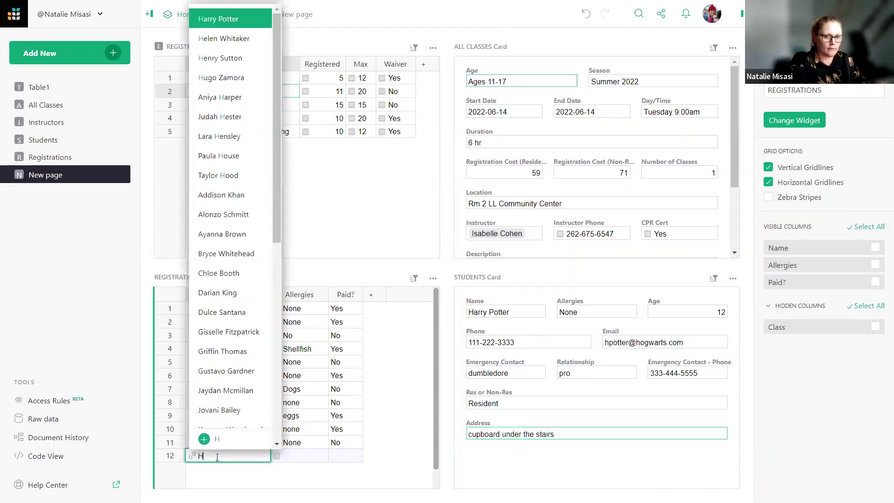
text(a)
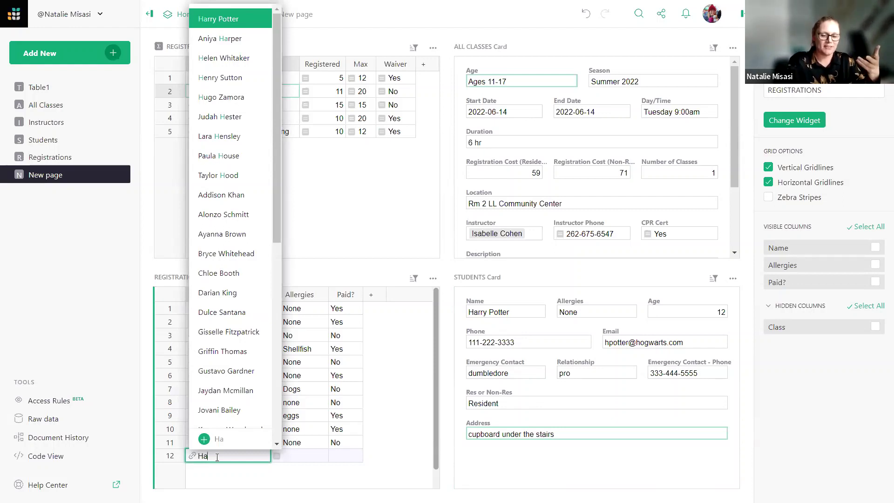
key(Return)
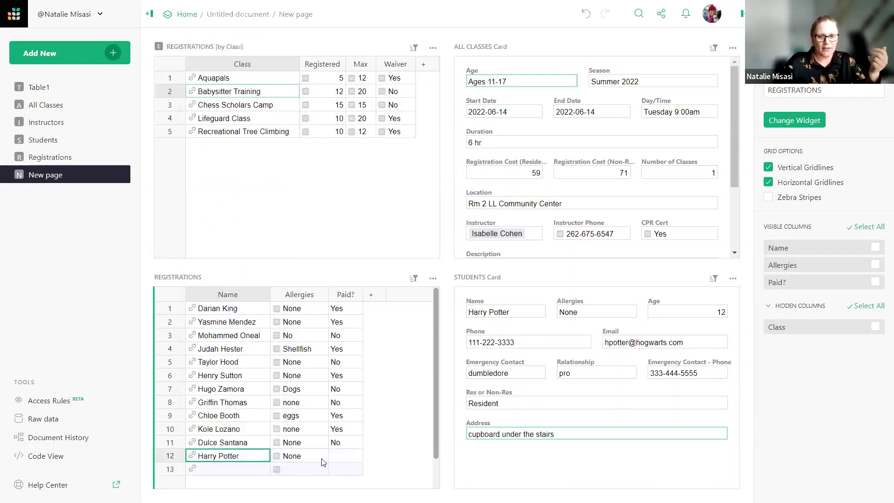
click(337, 460)
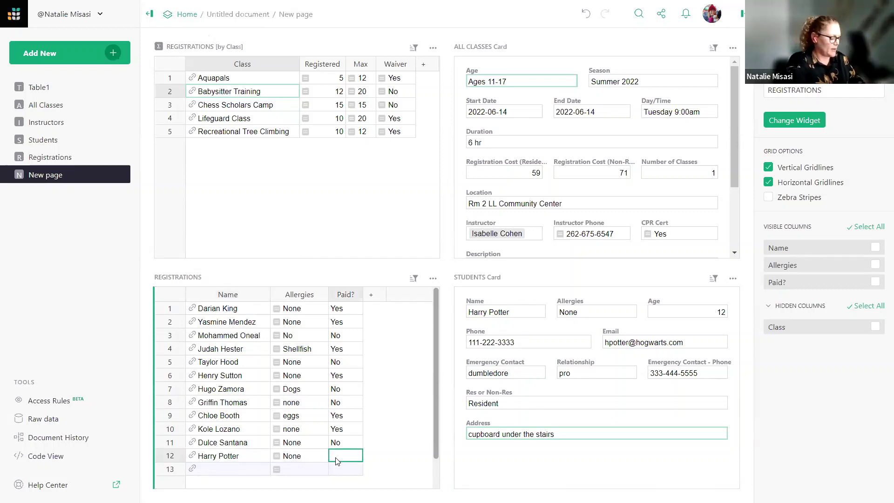
text(No)
key(Return)
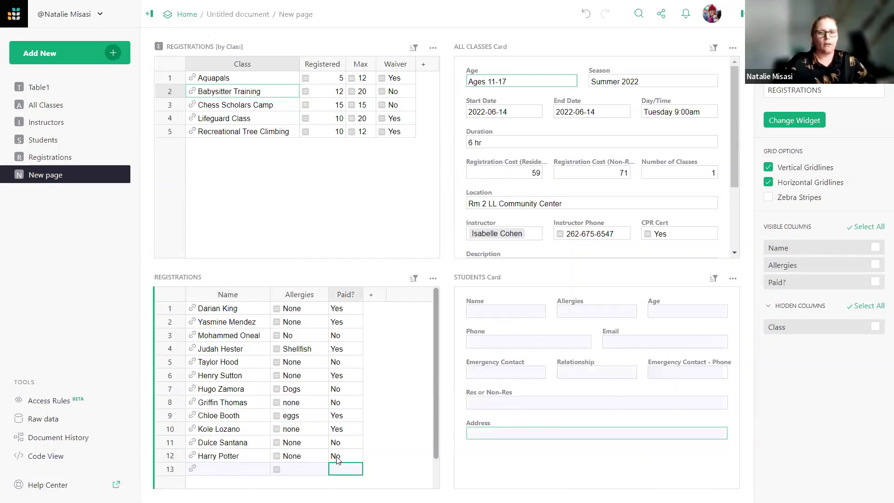
click(337, 458)
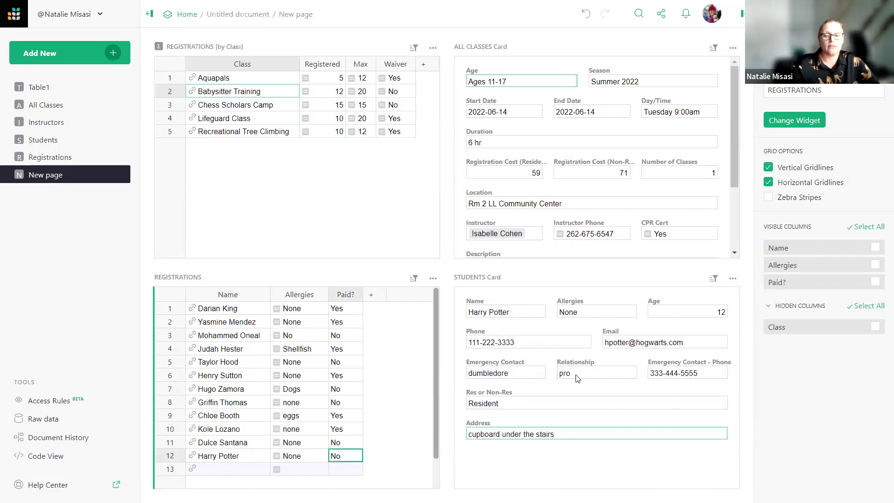
click(69, 141)
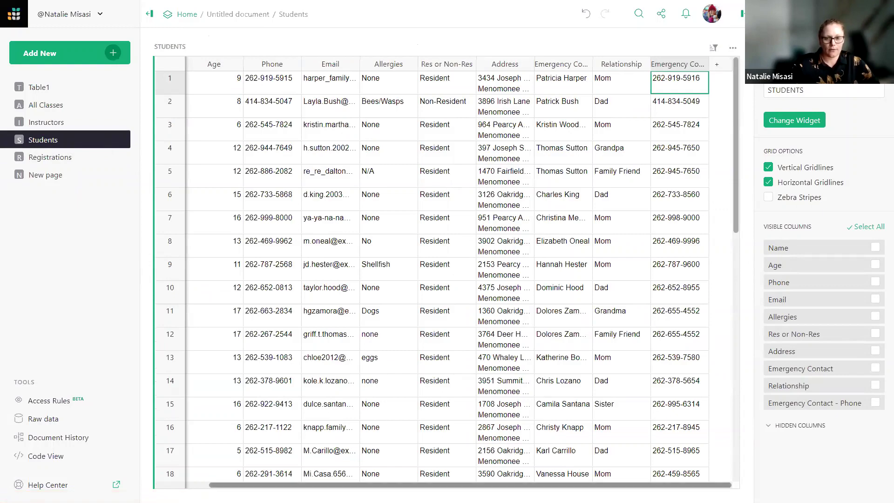
scroll(248, 423, down, 3)
scroll(248, 423, down, 8)
scroll(248, 423, down, 4)
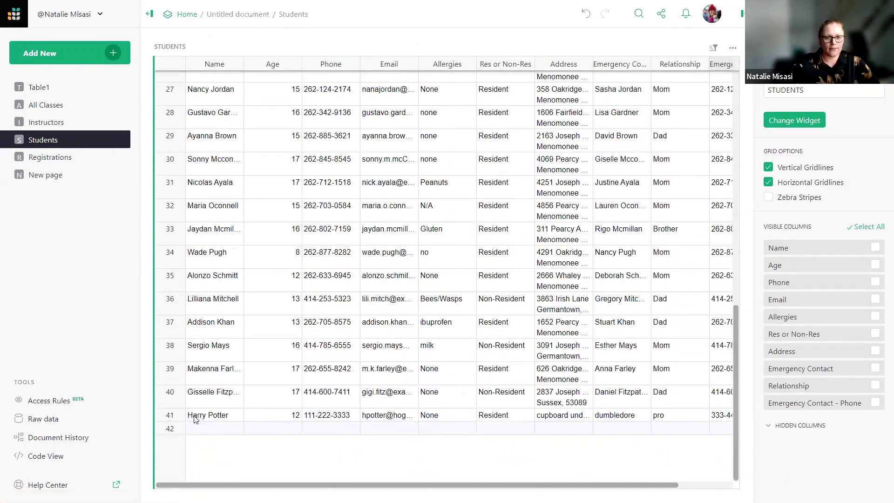
click(166, 416)
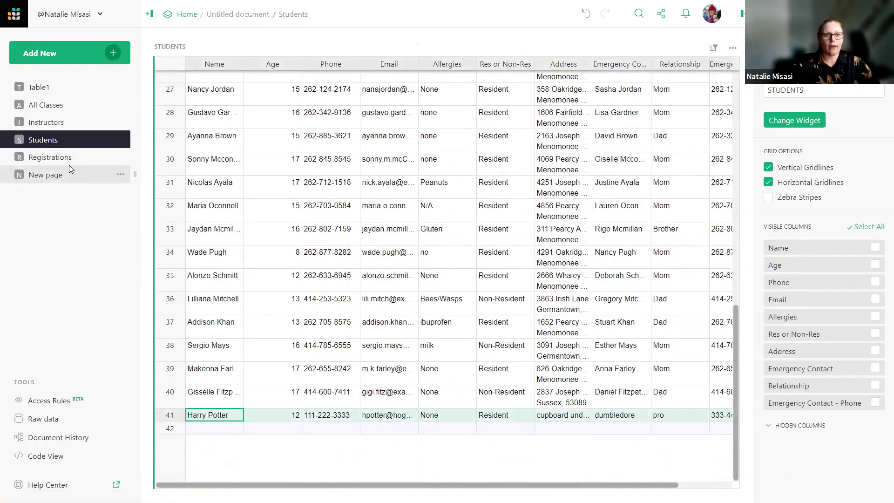
click(42, 158)
scroll(255, 451, down, 5)
scroll(255, 451, down, 2)
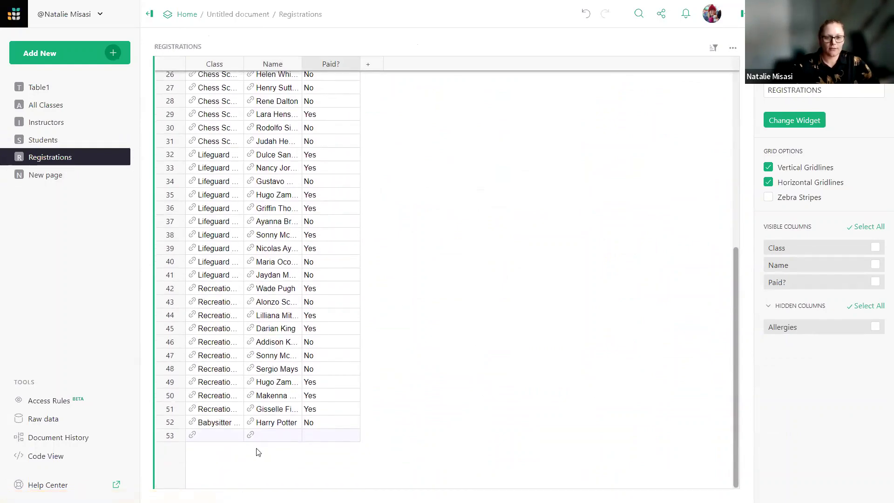
click(168, 422)
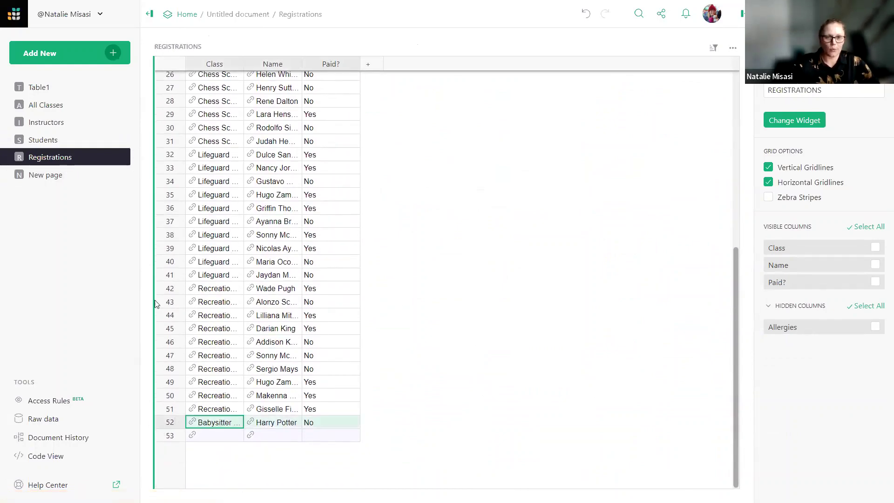
click(51, 184)
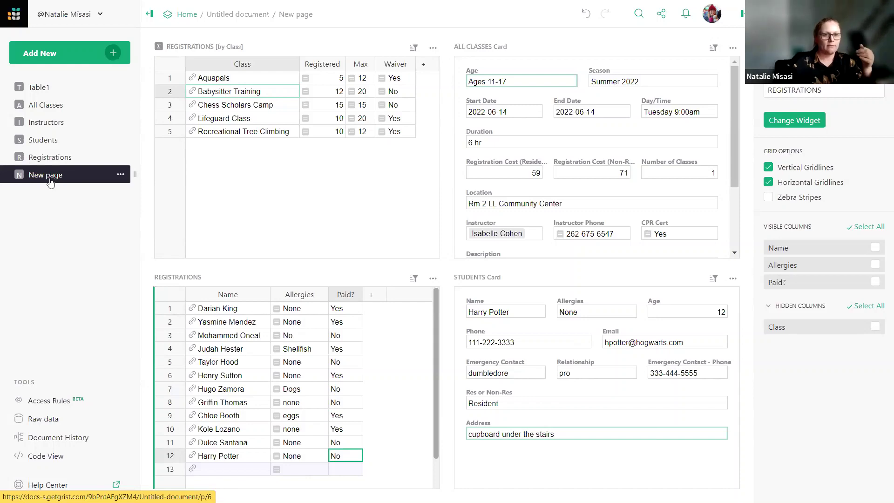
click(64, 126)
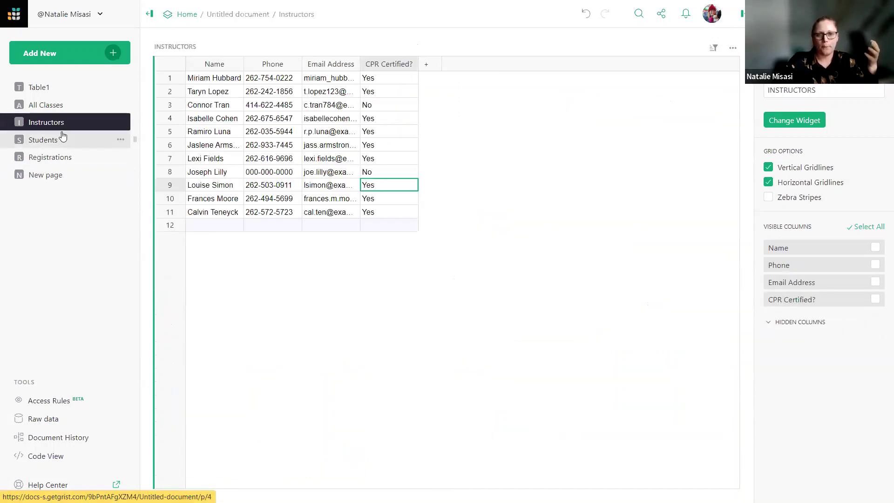
click(47, 139)
click(54, 172)
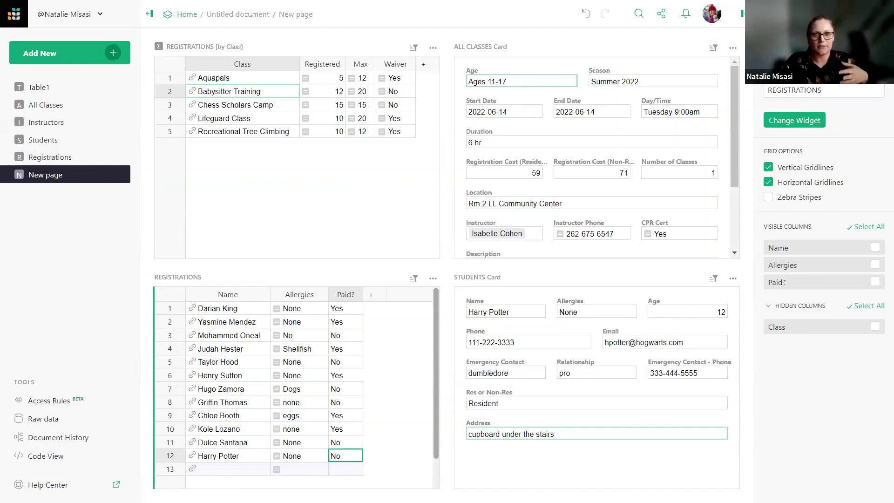
Change the Waiver column's type to Toggle using the CheckBox cell format
click(398, 78)
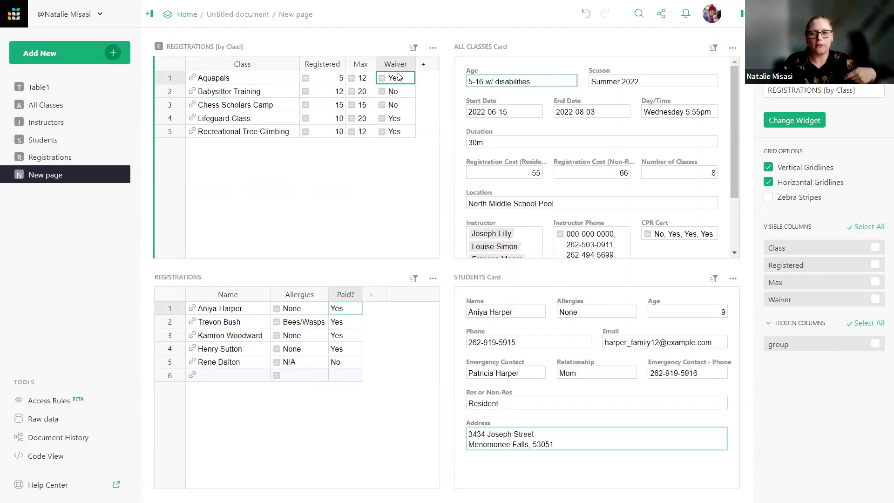
click(791, 37)
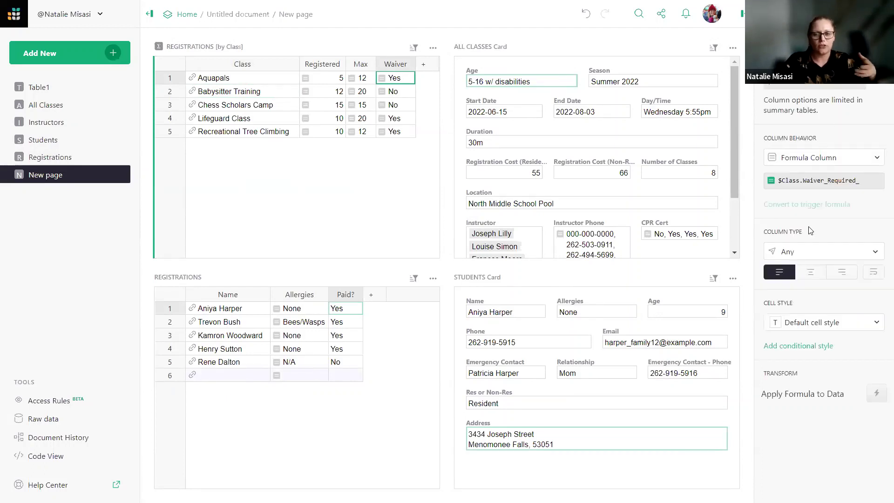
click(813, 251)
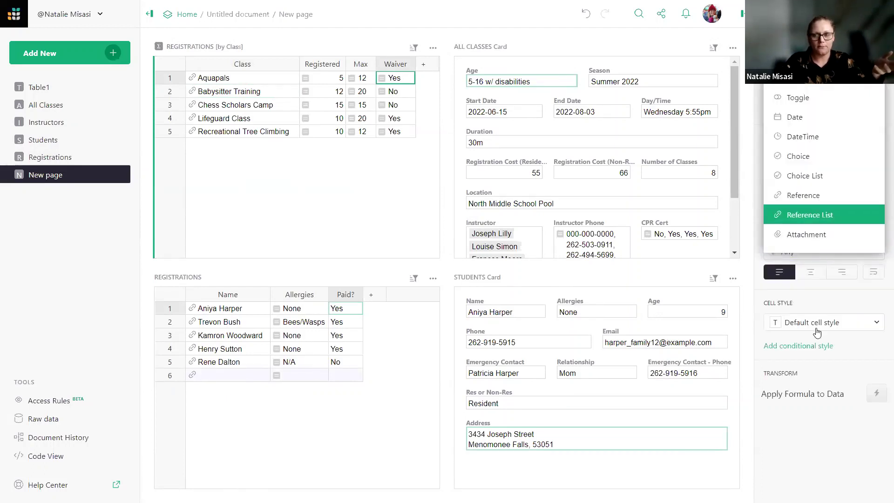
click(812, 289)
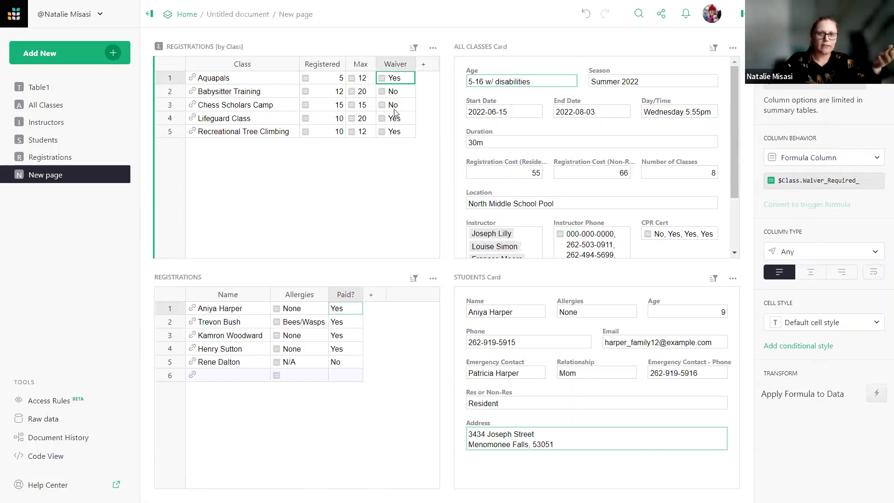
click(858, 252)
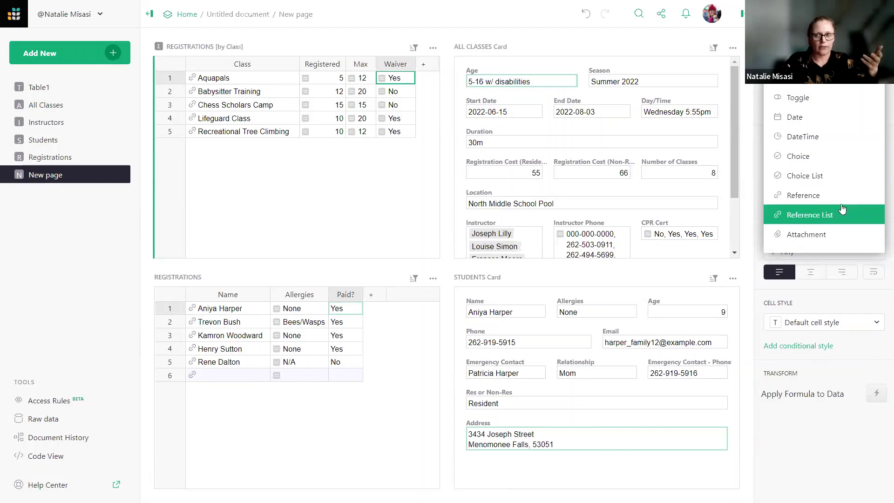
click(836, 98)
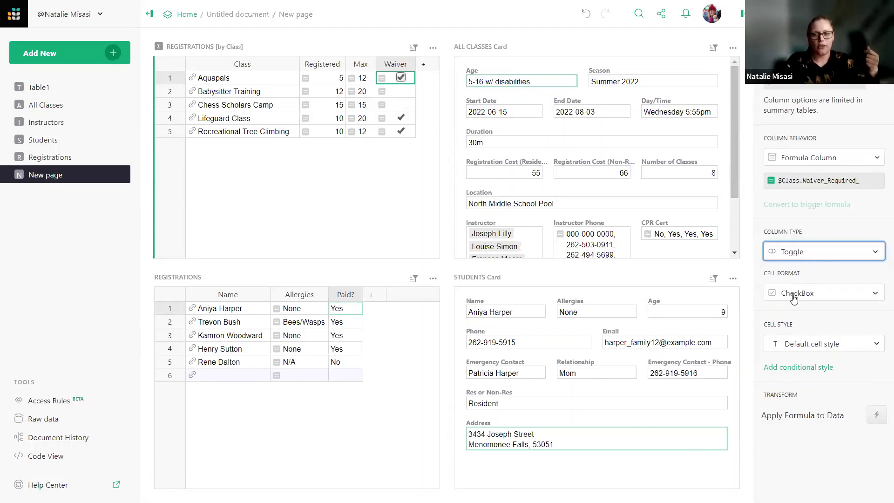
click(814, 293)
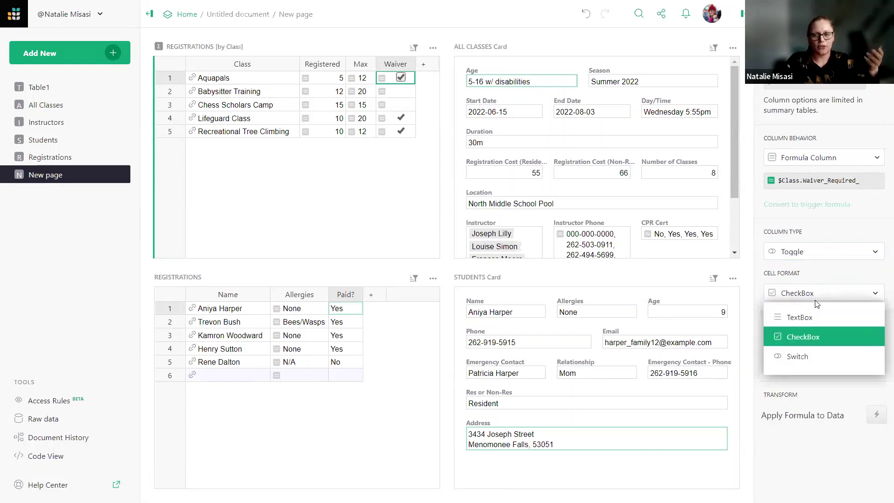
click(823, 337)
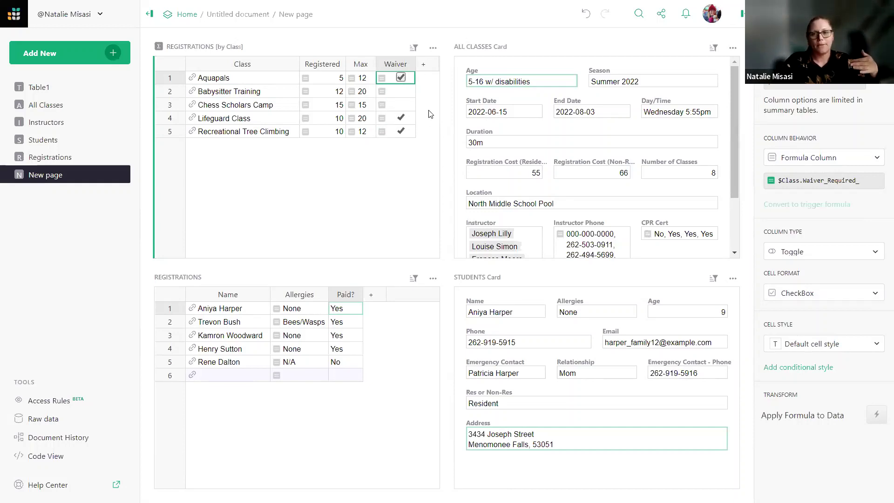
click(641, 82)
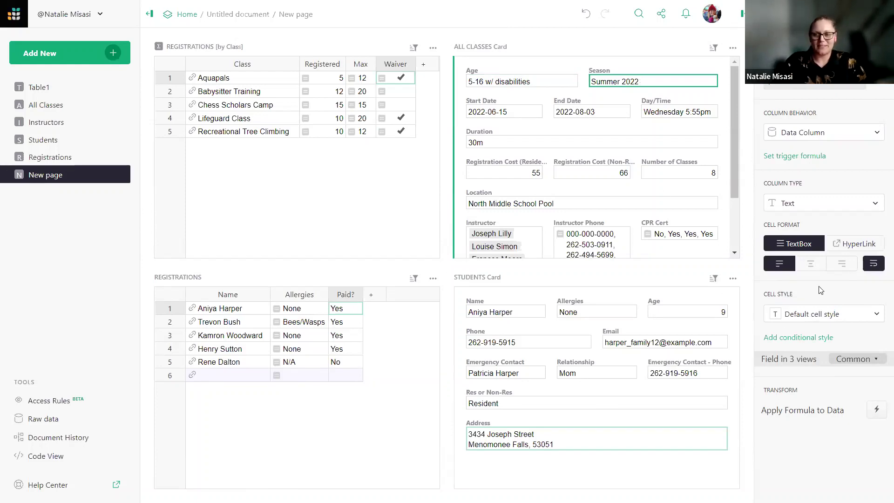
Make Season a Choice column and add Fall 2022, Winter 2022 and Spring 2023 as choices
click(847, 204)
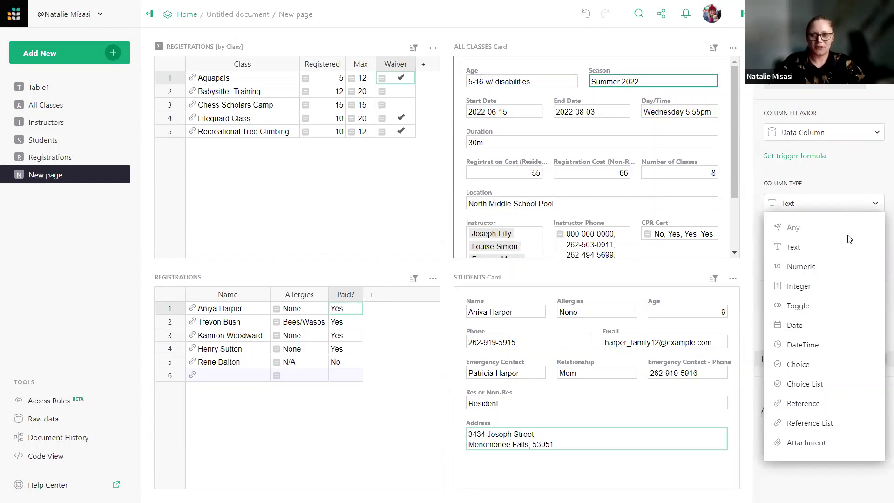
click(816, 365)
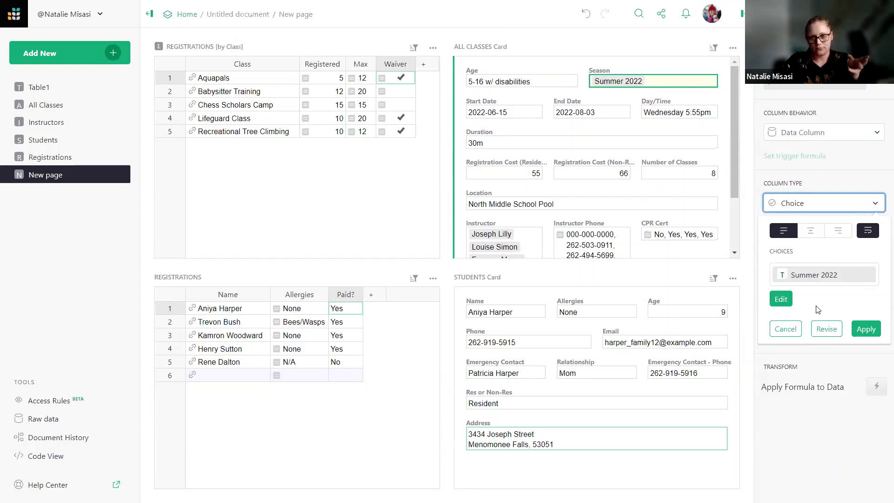
click(780, 299)
text(F)
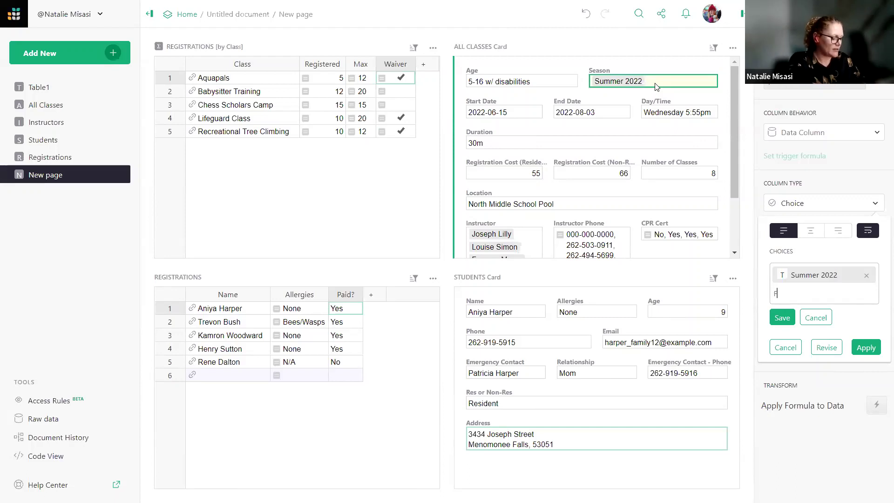
text(all 2022)
key(Return)
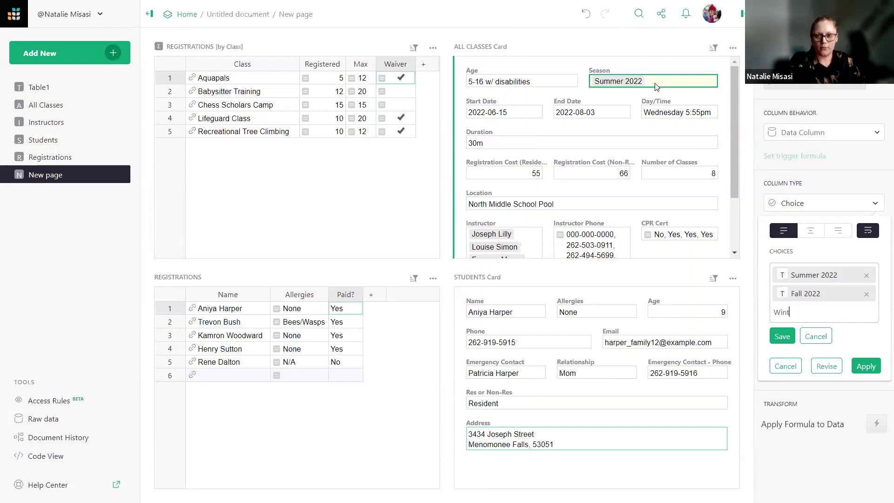
text(2022)
key(Return)
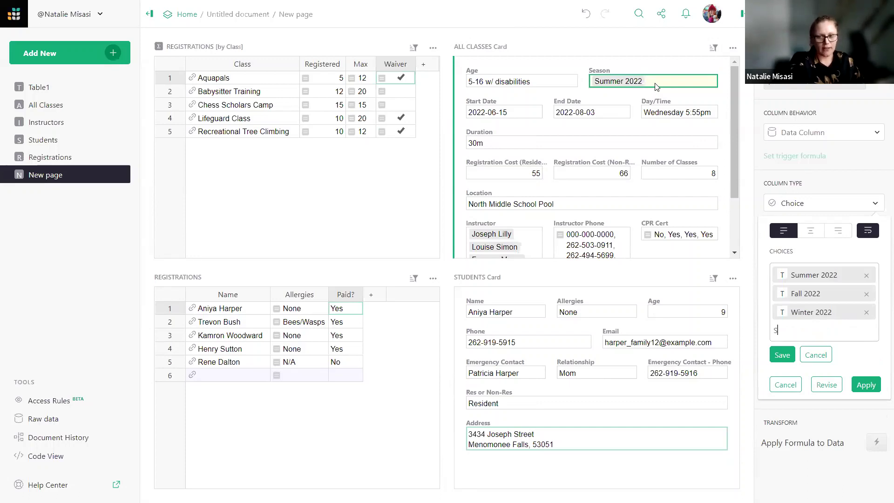
text(pring 2023)
key(Return)
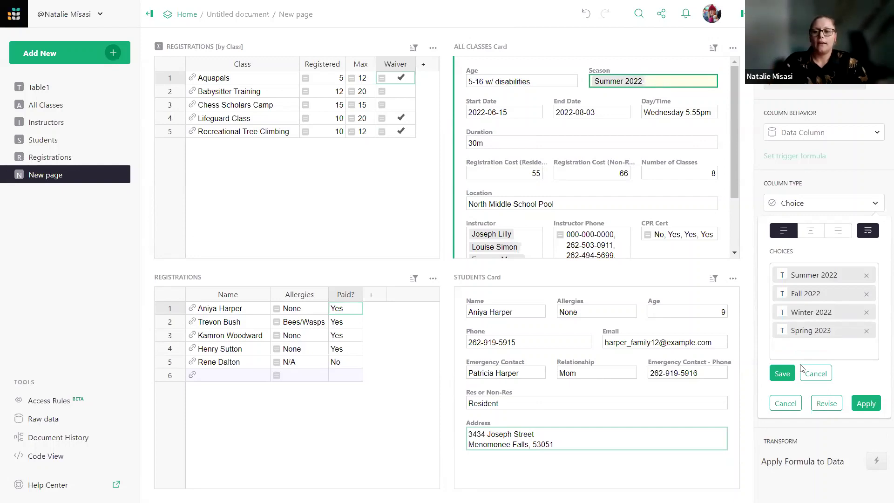
Colour Summer 2022 orange with yellow text and Winter 2022 dark blue with light cyan text
click(783, 276)
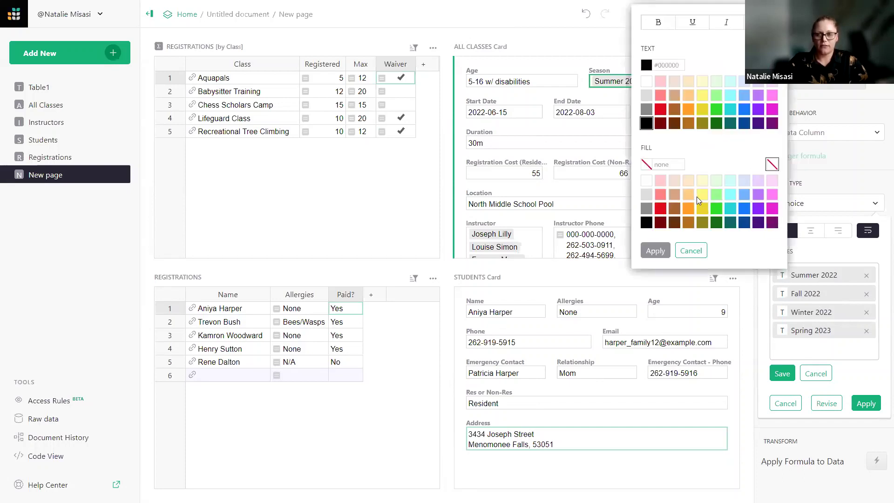
click(691, 207)
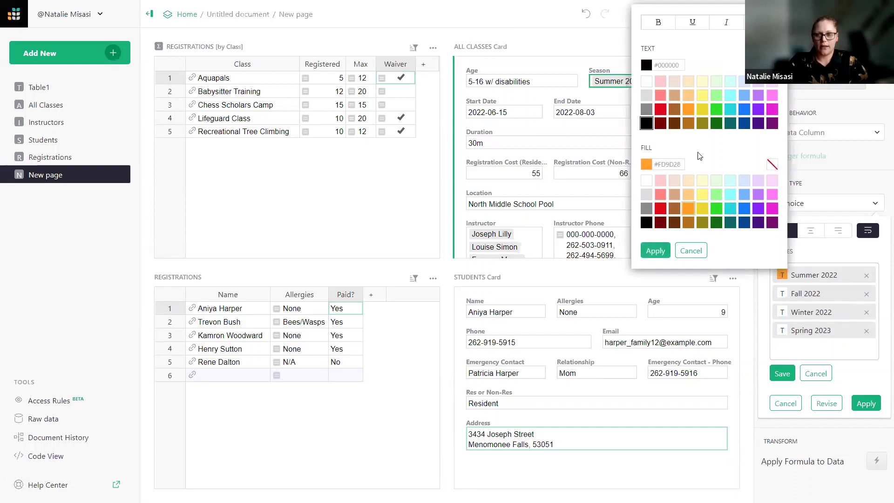
click(702, 96)
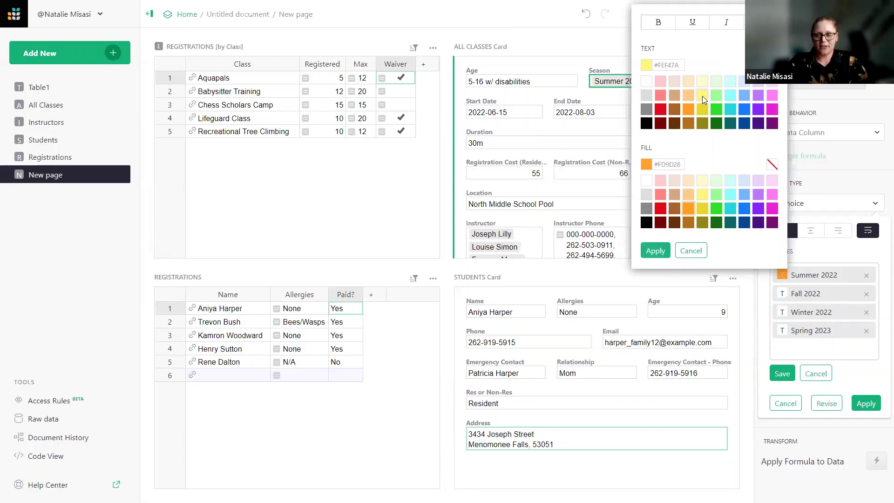
click(655, 251)
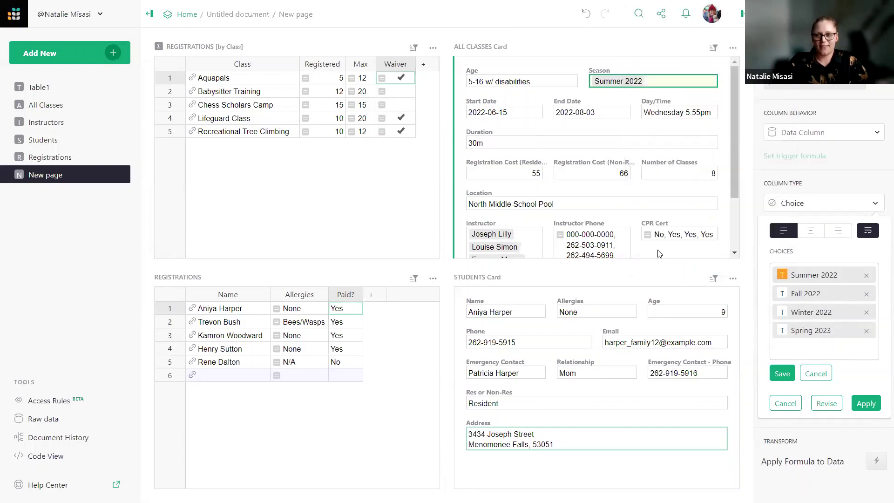
click(783, 314)
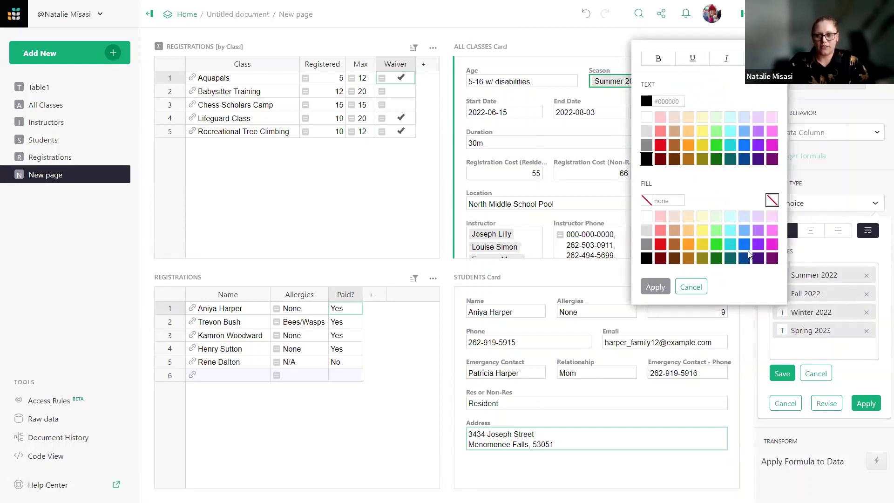
click(744, 258)
click(730, 136)
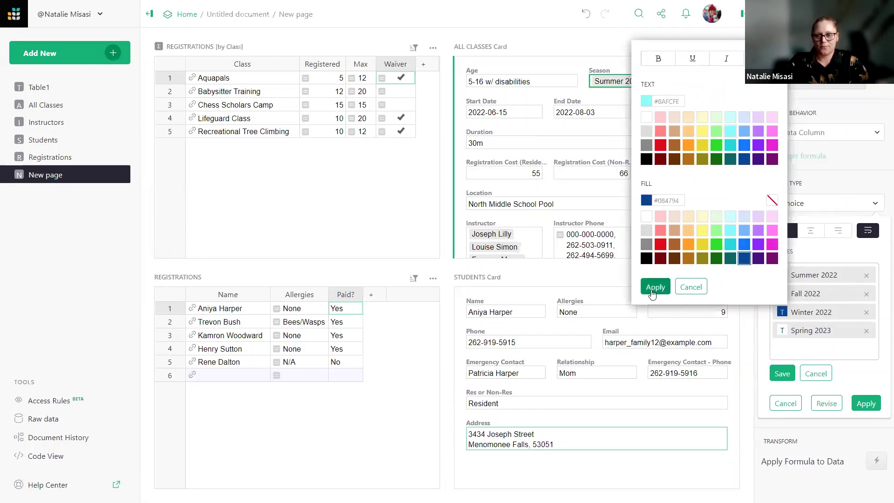
click(655, 287)
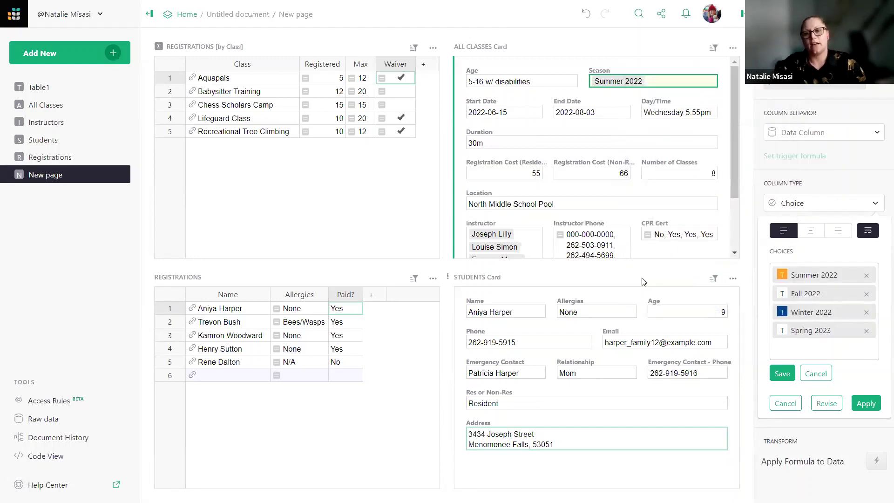
Save the edited choice list and apply the Choice type to Season
click(781, 374)
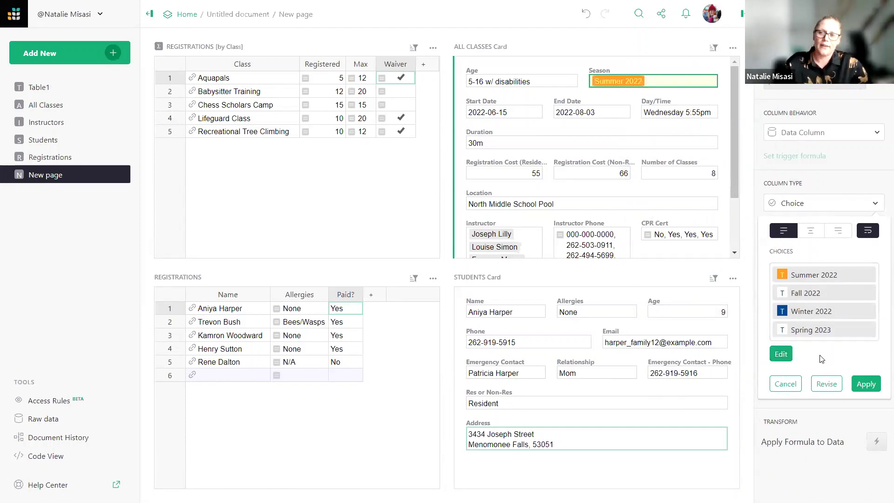
click(854, 380)
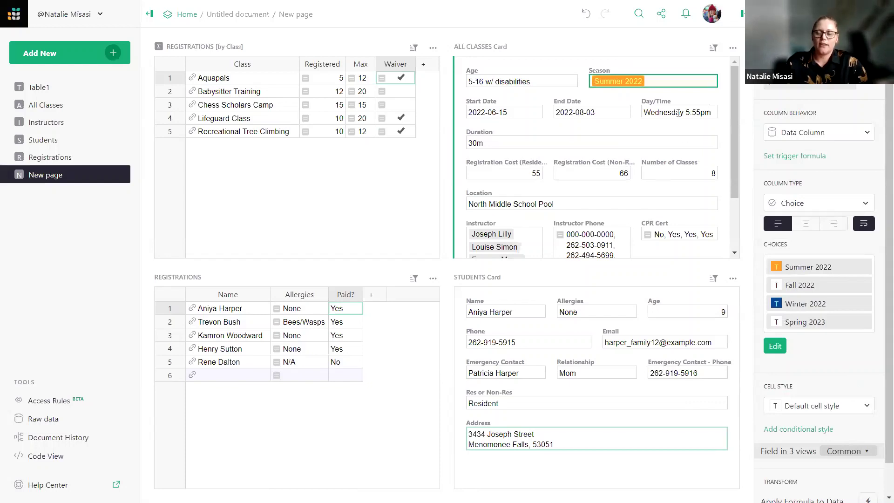
double_click(665, 84)
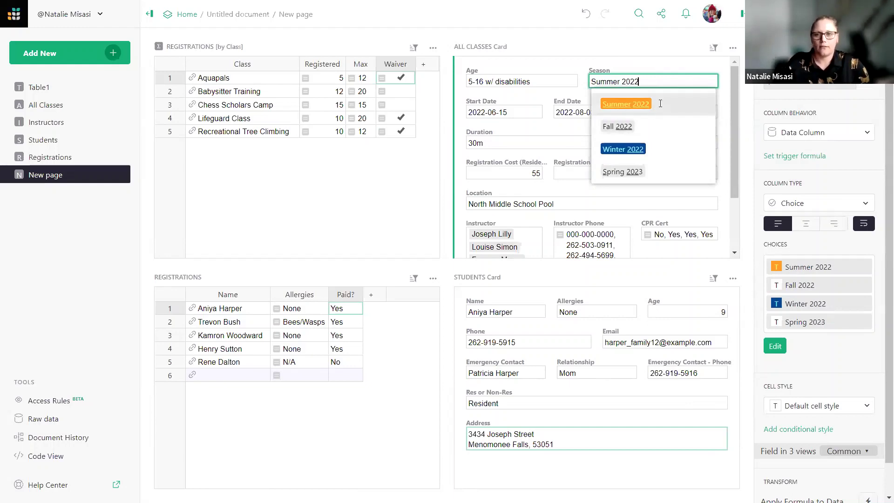
Test Season as a Choice List by adding and then removing Winter 2022
click(660, 103)
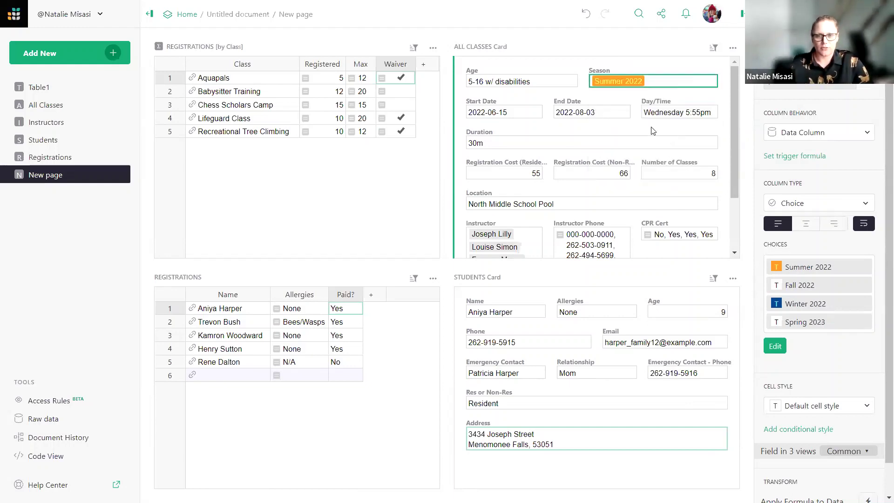
click(830, 204)
click(814, 385)
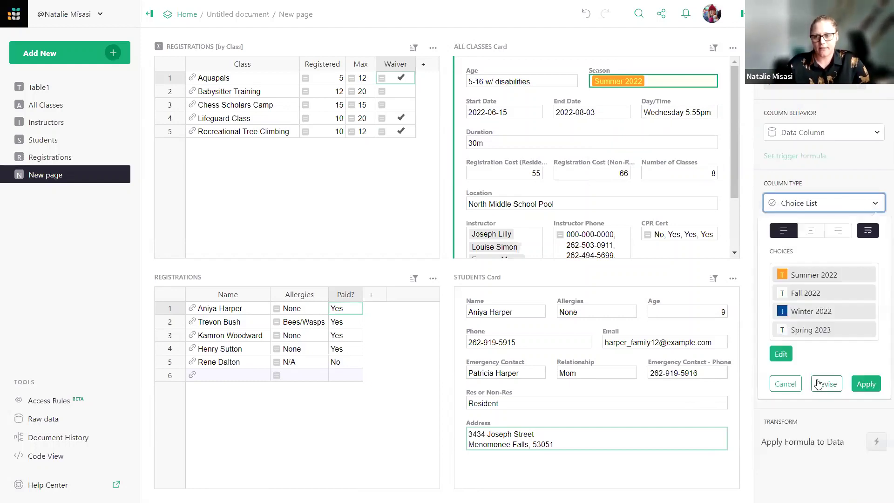
click(864, 382)
text(Winter 2022)
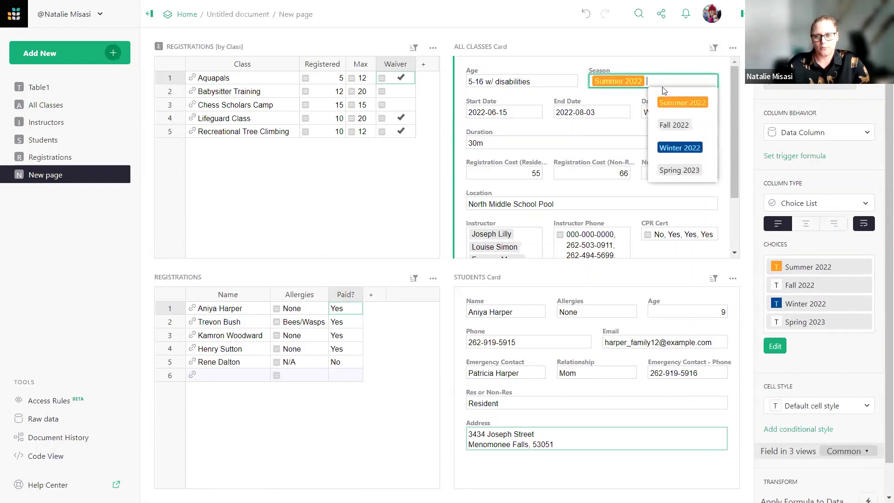
key(Return)
key(BackSpace)
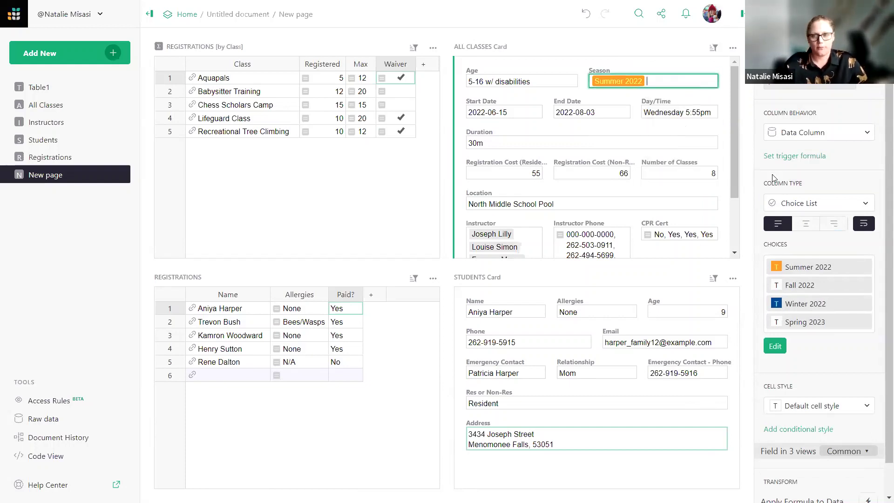
Switch Season back to a single Choice column and apply it
click(861, 207)
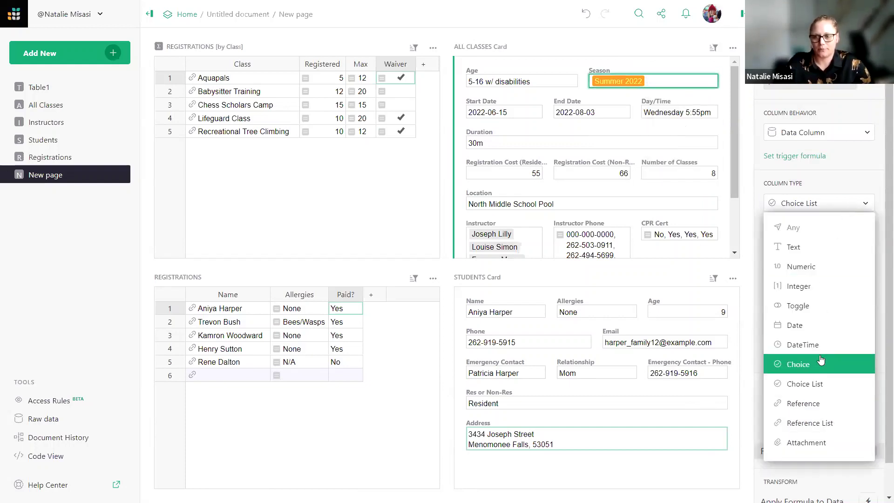
click(838, 361)
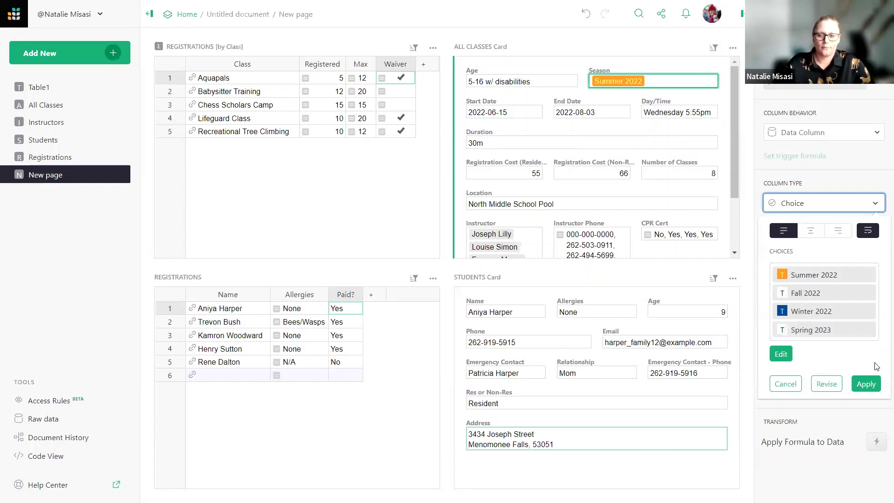
click(865, 384)
click(517, 118)
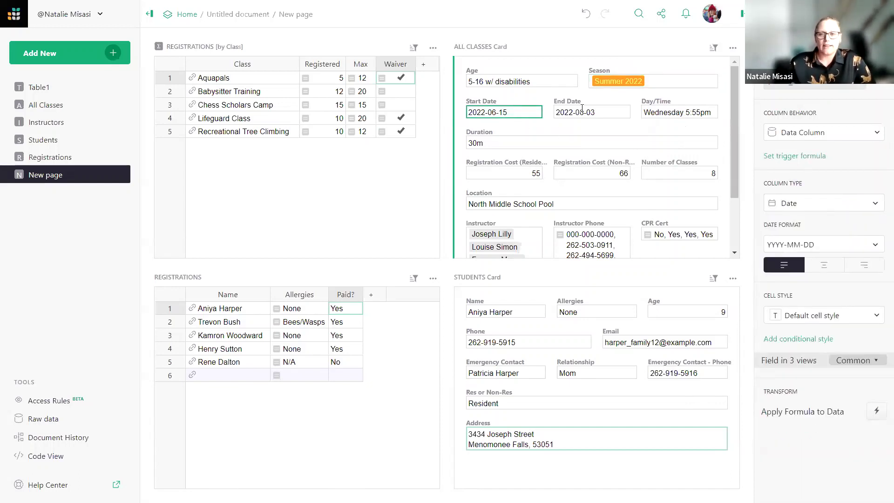
Try Start Date formats, choosing June 15th, 2022 style, then a custom pattern without the year
click(582, 108)
click(529, 112)
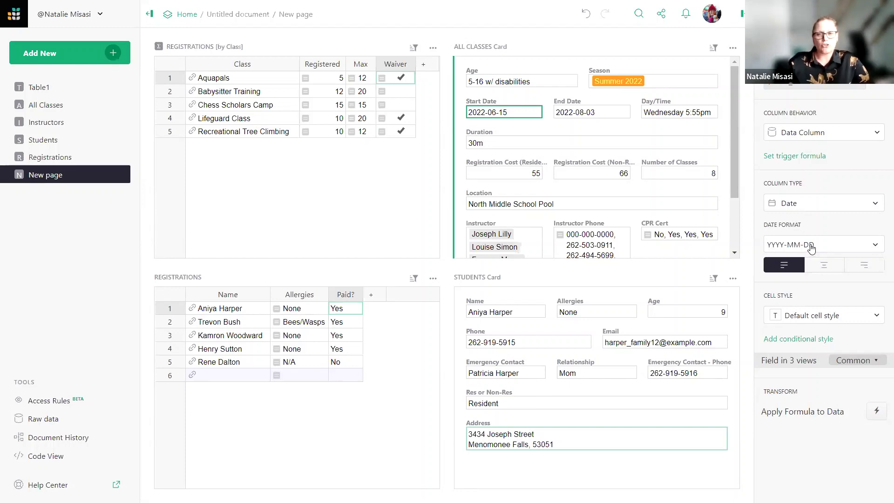
click(811, 248)
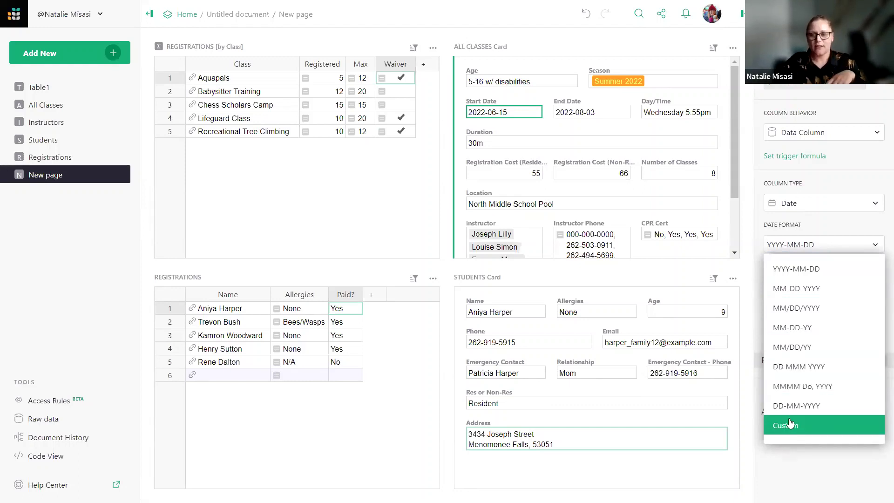
click(807, 386)
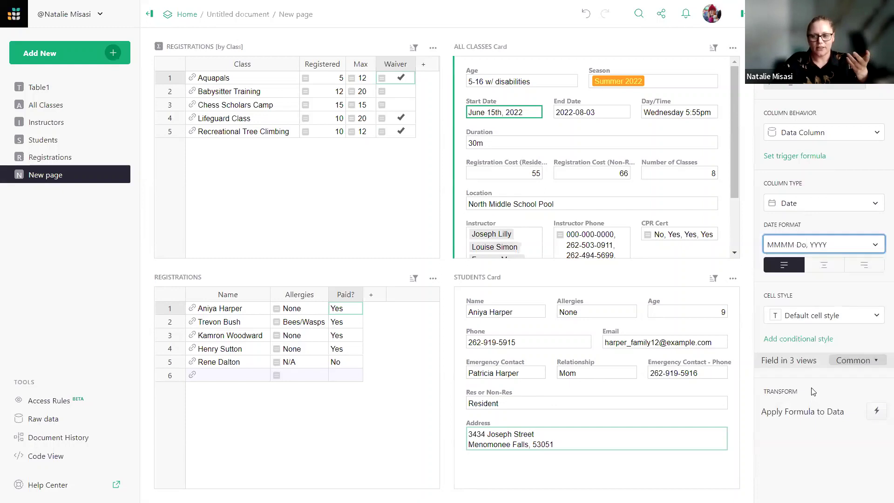
click(821, 246)
click(793, 426)
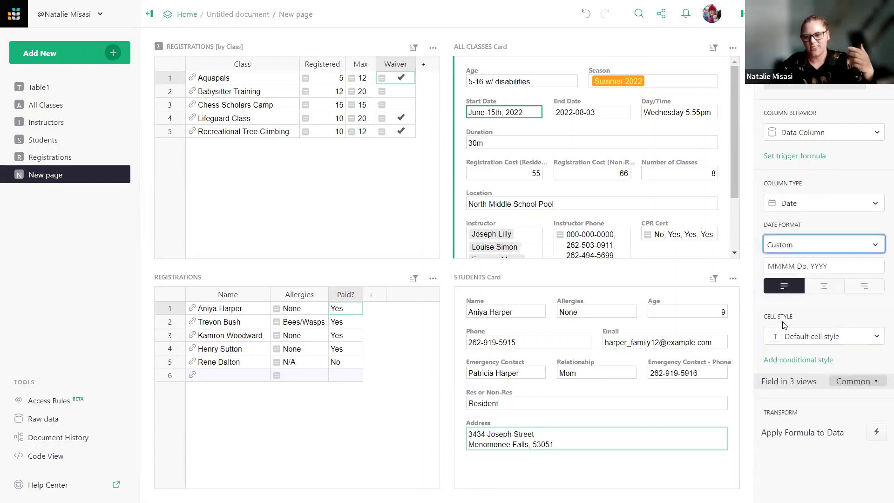
click(844, 266)
key(BackSpace)
key(BackSpace)
key(BackSpace)
key(BackSpace)
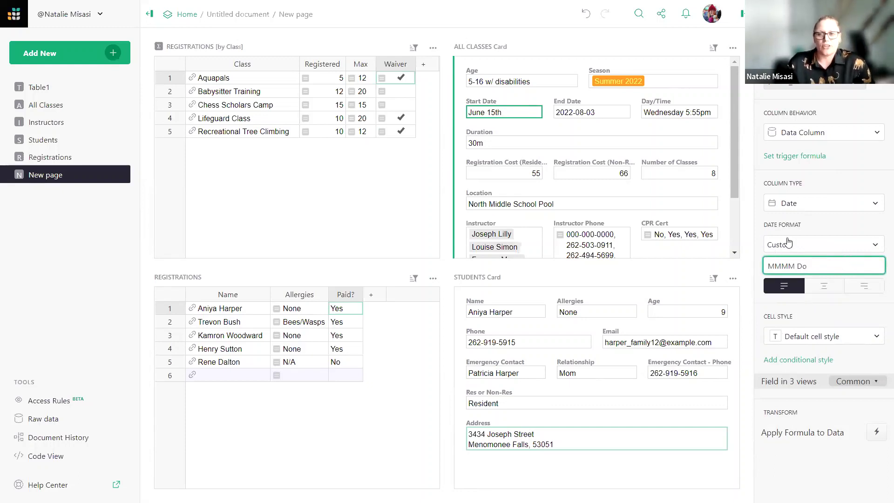
click(797, 225)
Set End Date's format to MMMM Do, YYYY, showing August 3rd, 2022
click(592, 111)
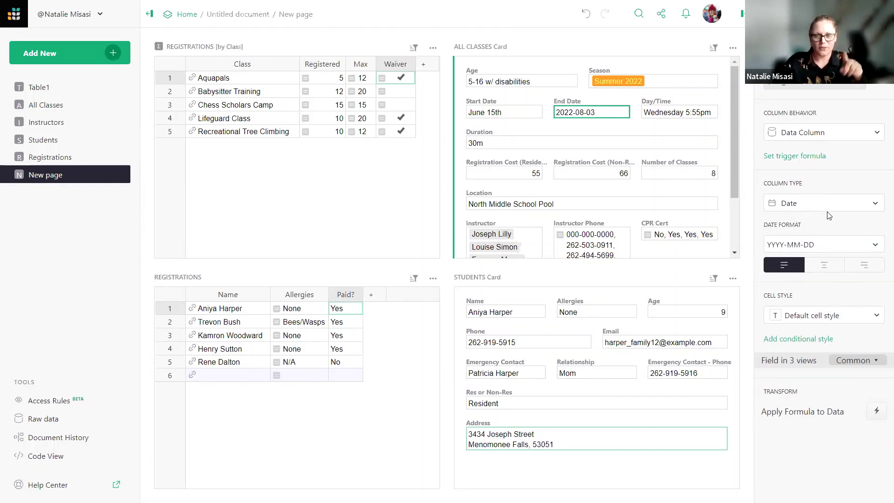
click(805, 246)
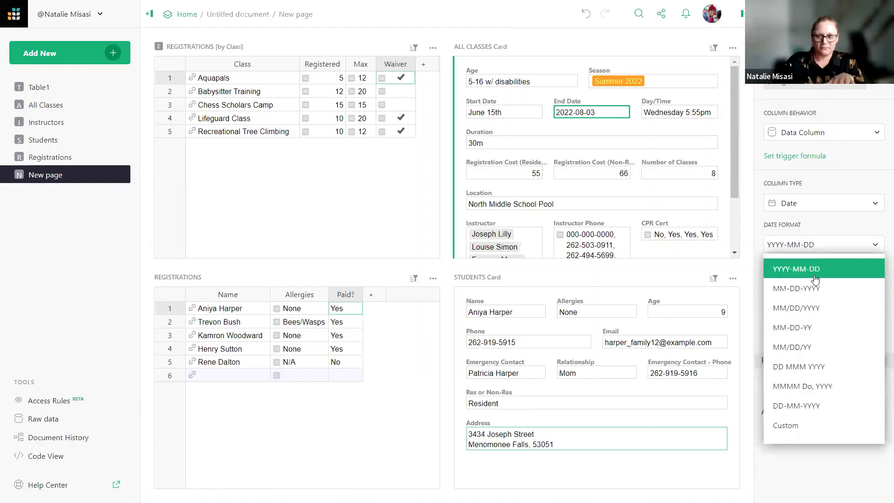
click(818, 387)
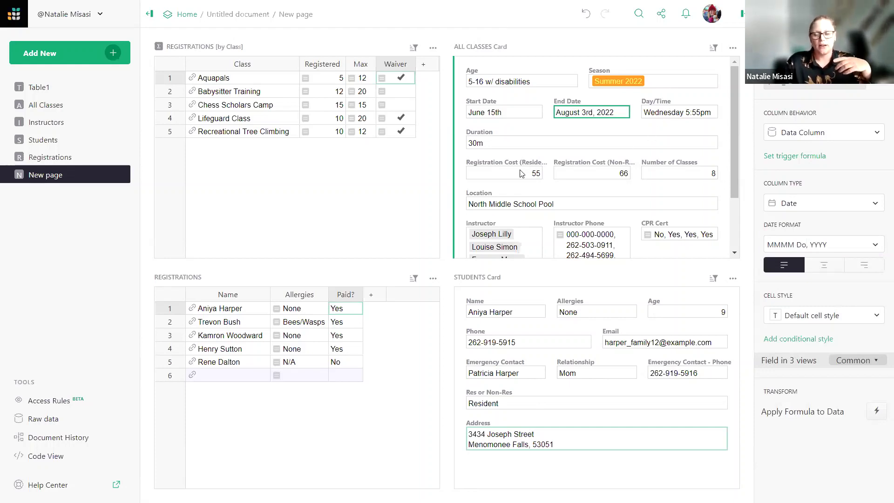
click(573, 177)
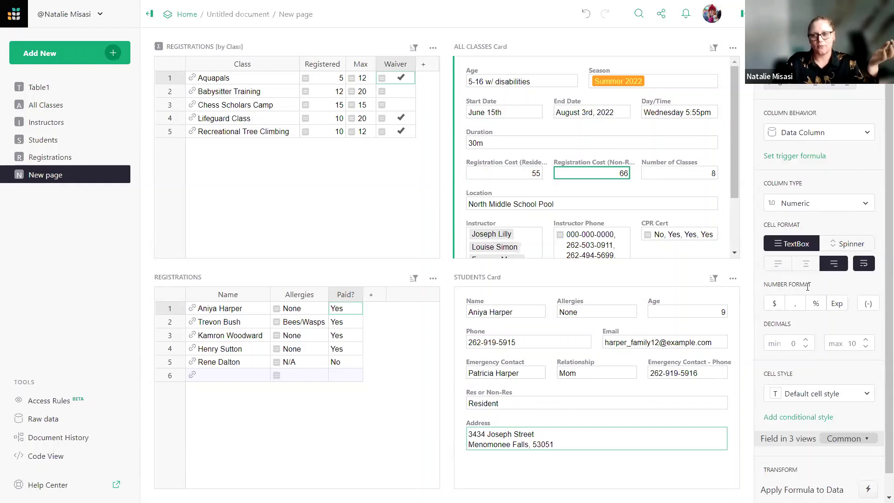
Format both Registration Cost fields as default USD currency, showing $55.00 and $66.00
click(773, 303)
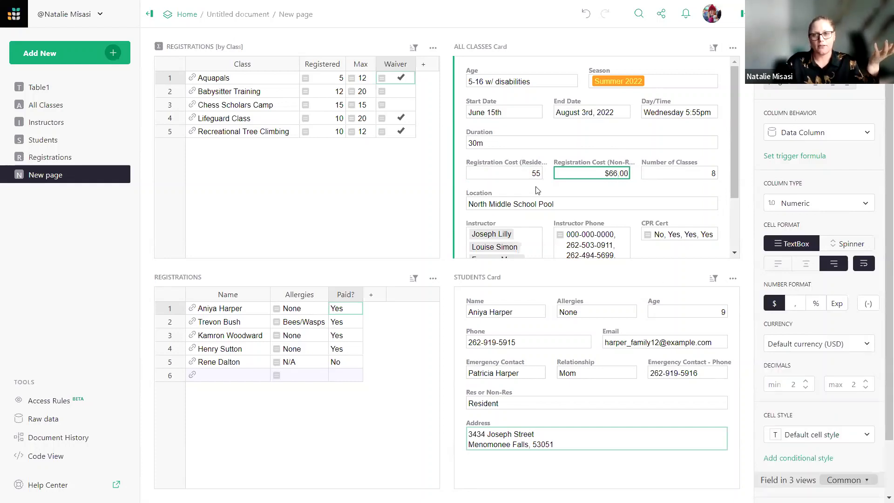
key(Left)
click(776, 304)
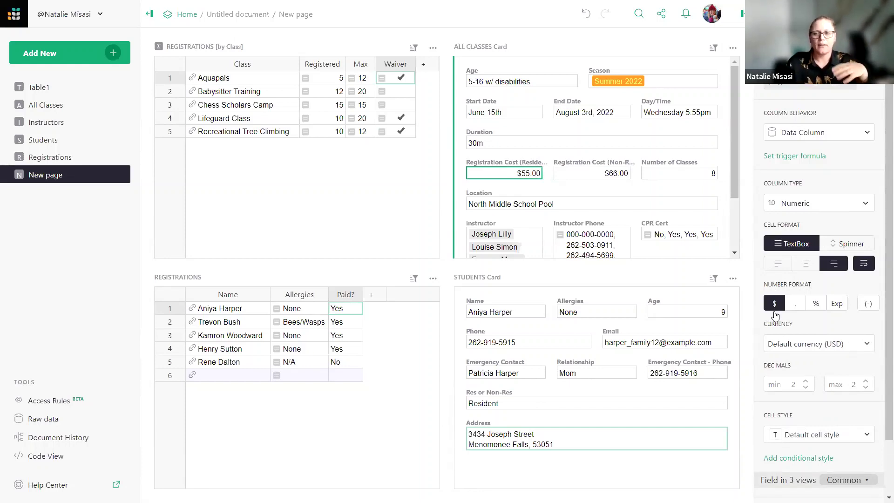
click(821, 344)
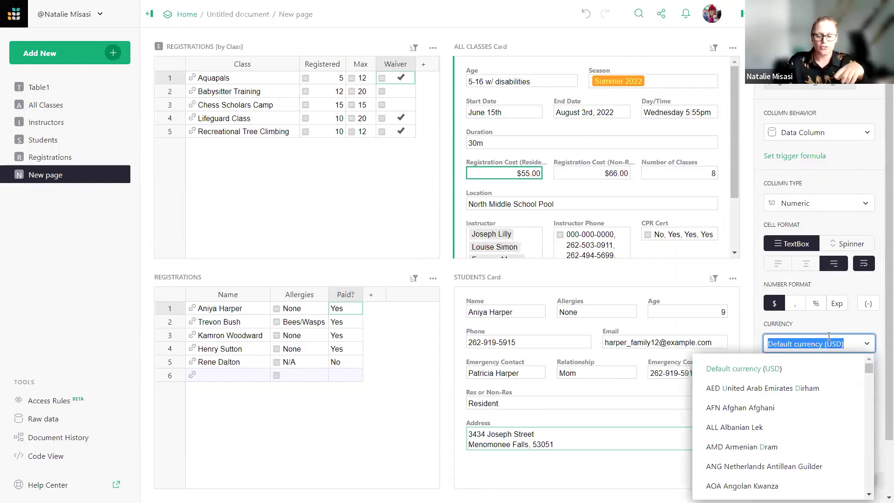
click(856, 325)
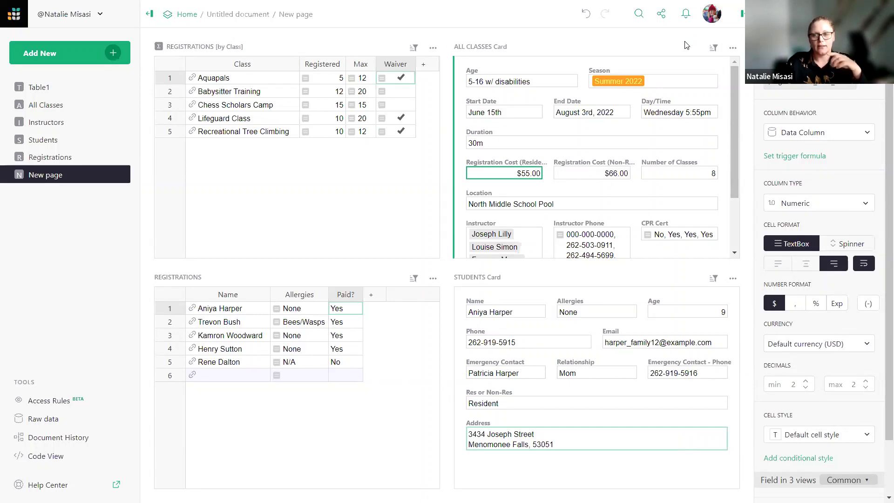
click(711, 14)
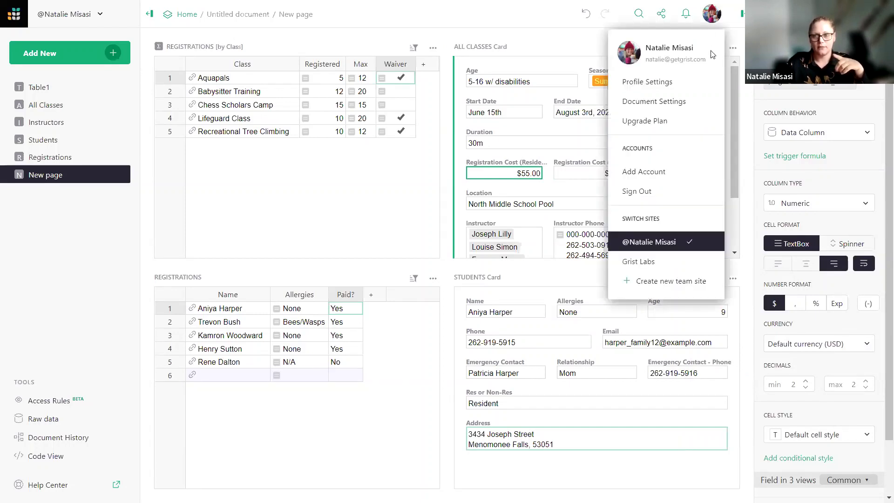
click(697, 103)
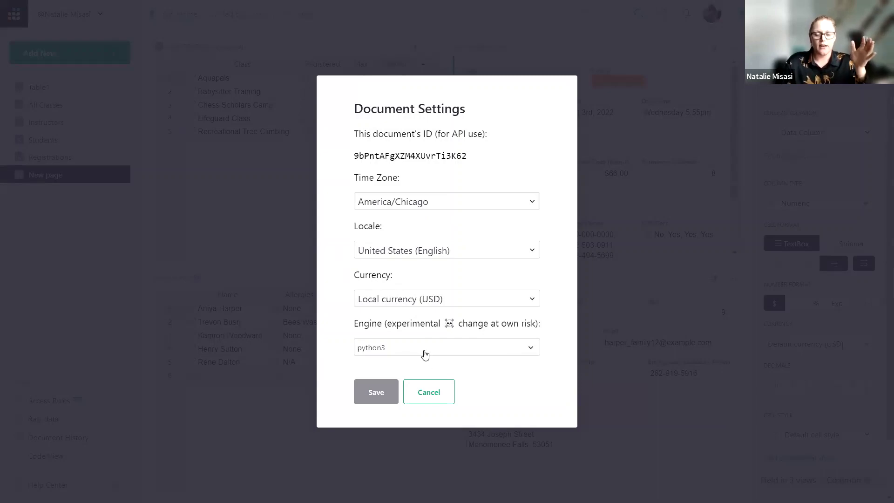
click(429, 396)
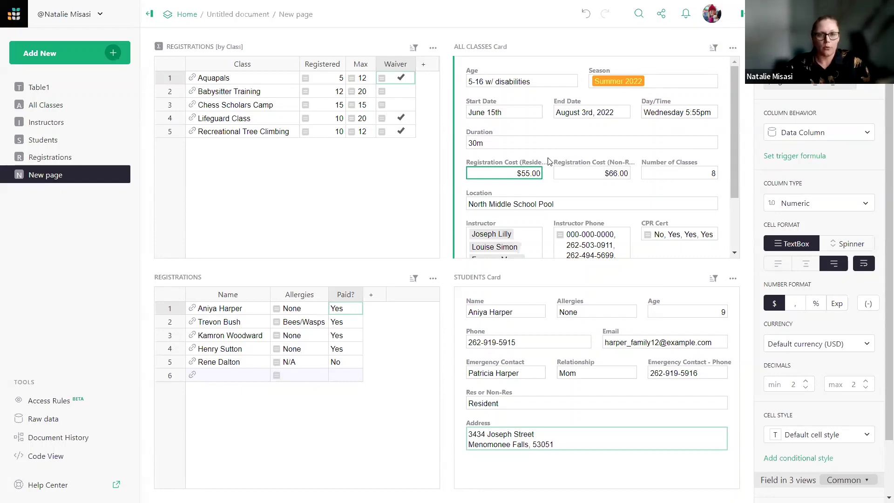
Inspect the All Classes table's Summer 2022 Season choices and dollar-formatted Resident and Non-Resident costs
click(56, 107)
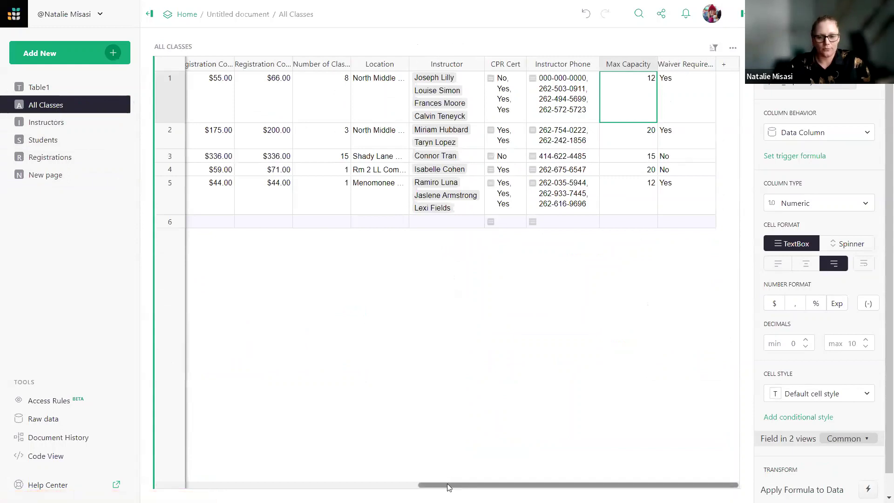
drag(450, 484, 196, 484)
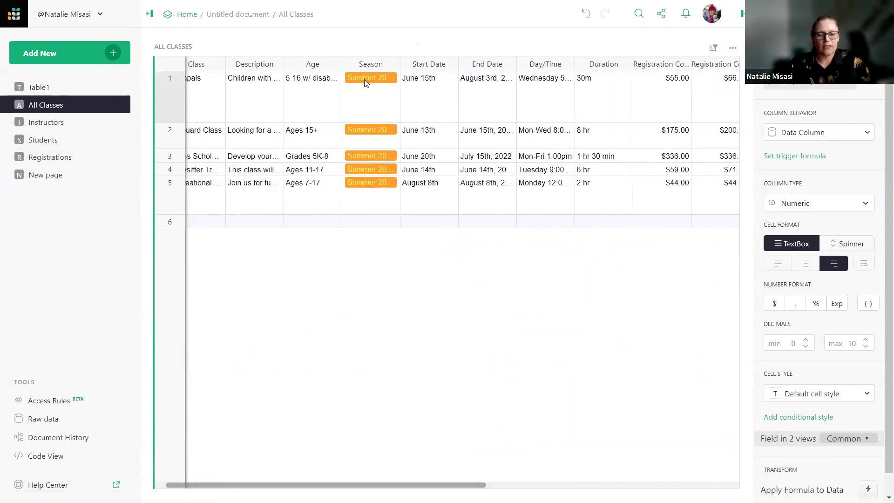
drag(366, 96, 362, 190)
click(363, 190)
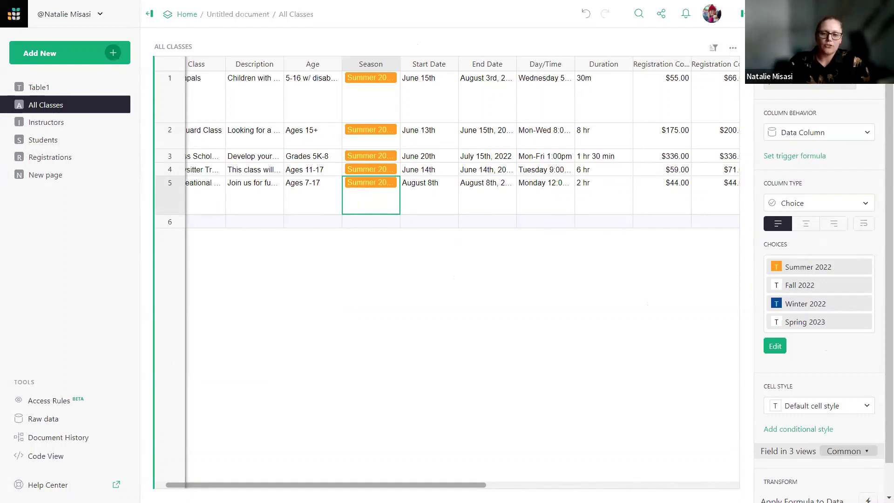
drag(423, 484, 521, 484)
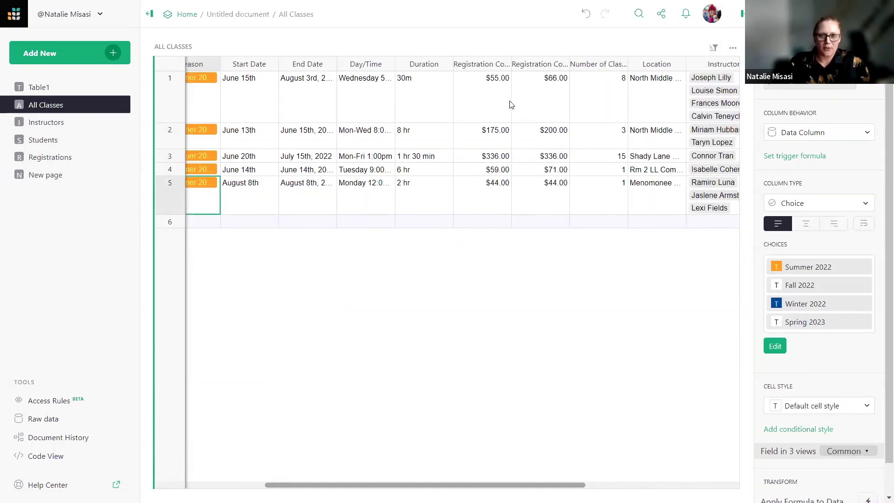
drag(510, 105, 530, 191)
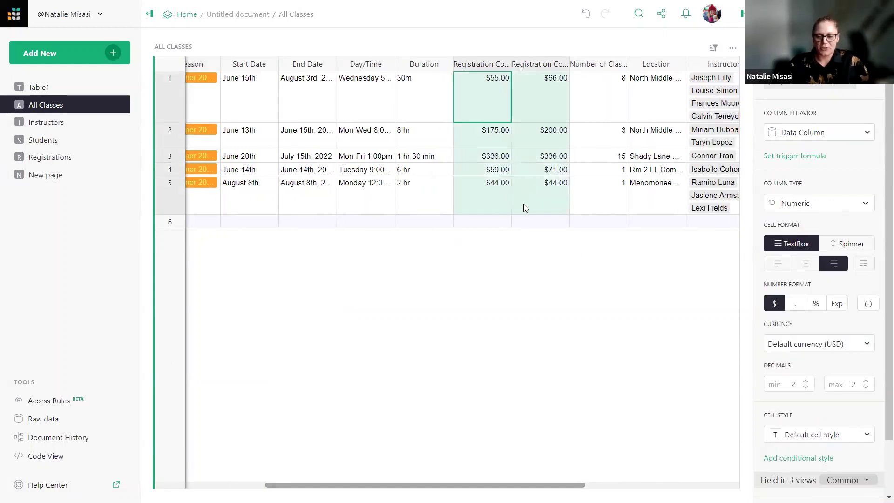
click(524, 206)
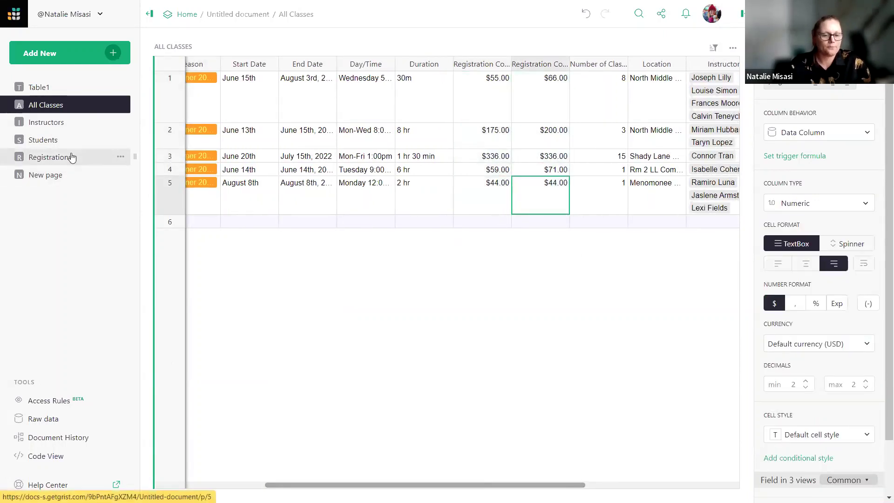
Change the page name 'New page' to 'Dashboard'
click(54, 175)
click(124, 176)
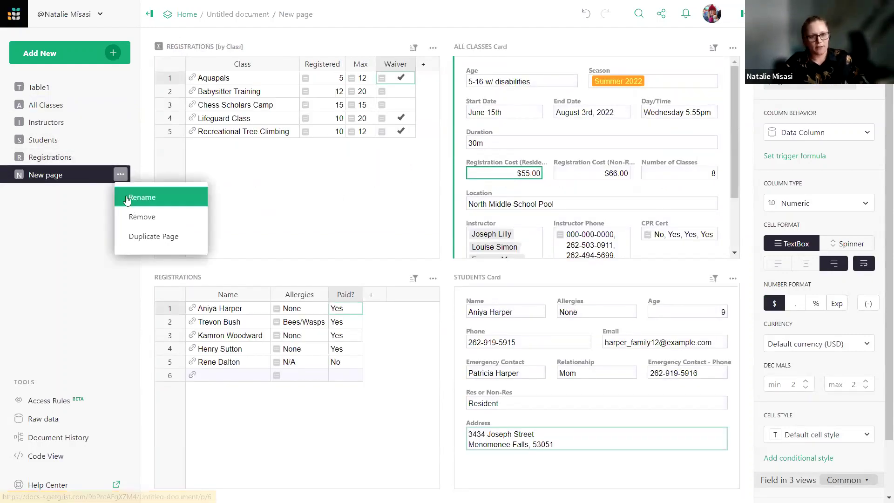
click(58, 201)
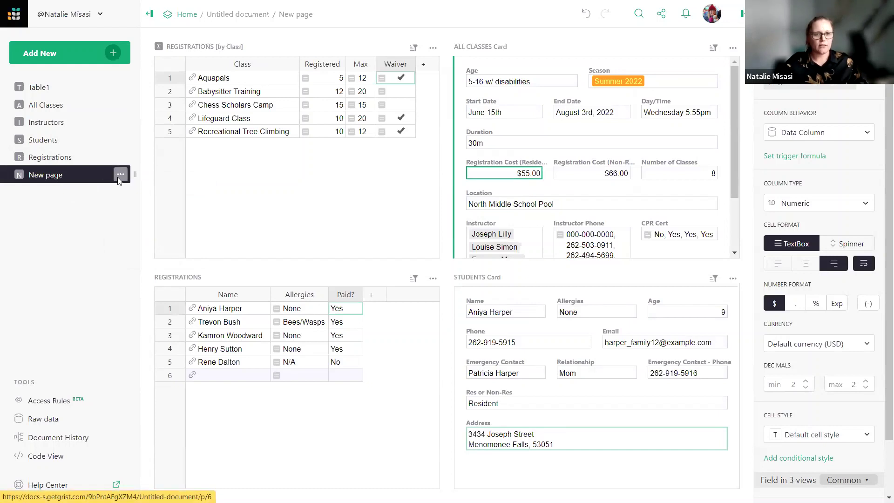
click(121, 176)
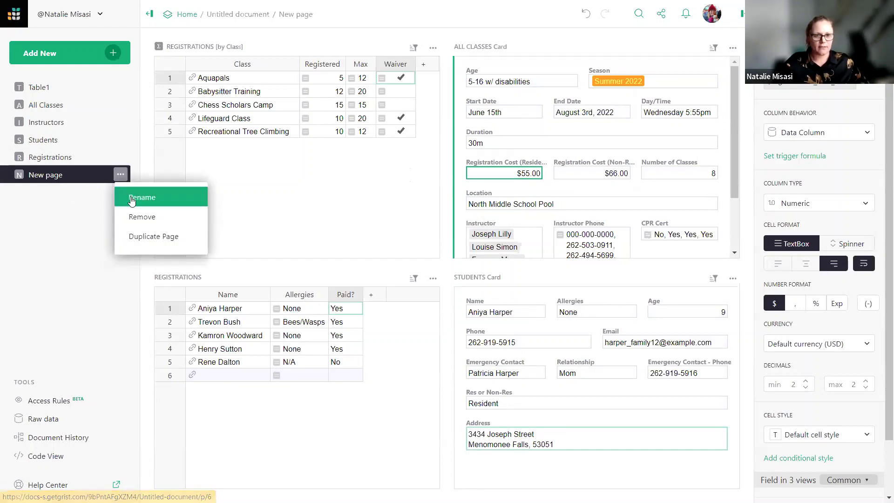
click(131, 198)
text(Dashboard)
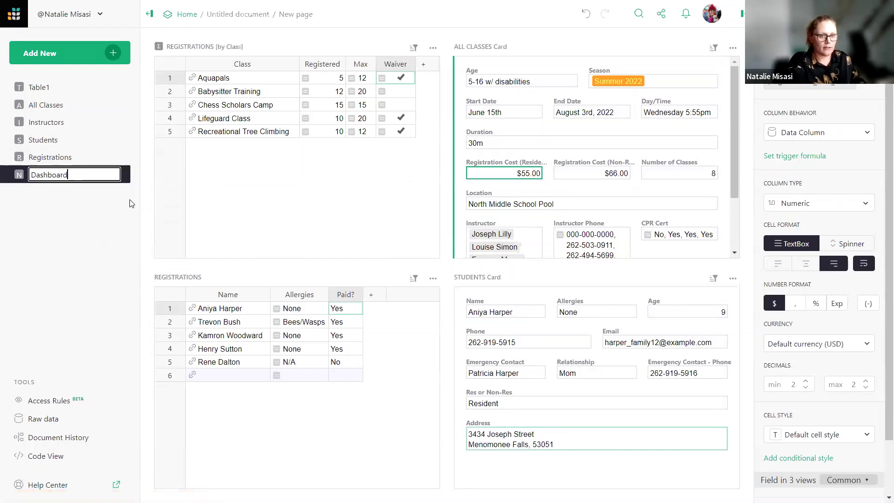
key(Return)
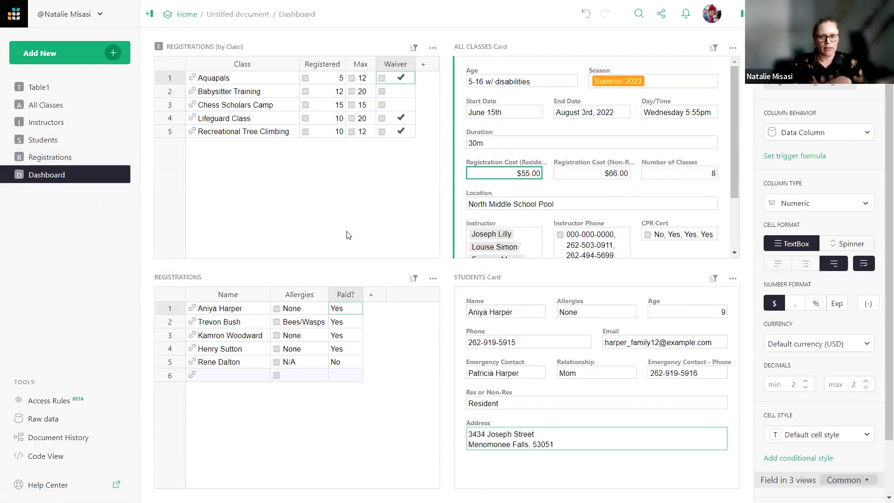
click(57, 147)
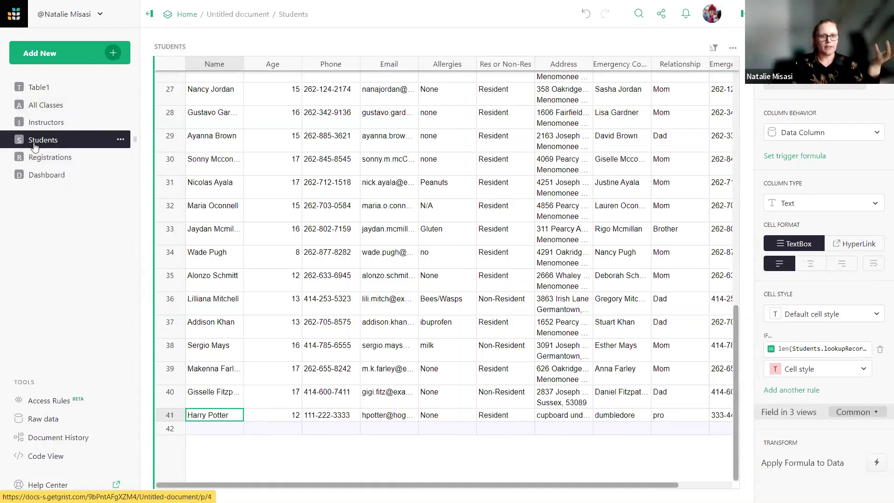
click(175, 46)
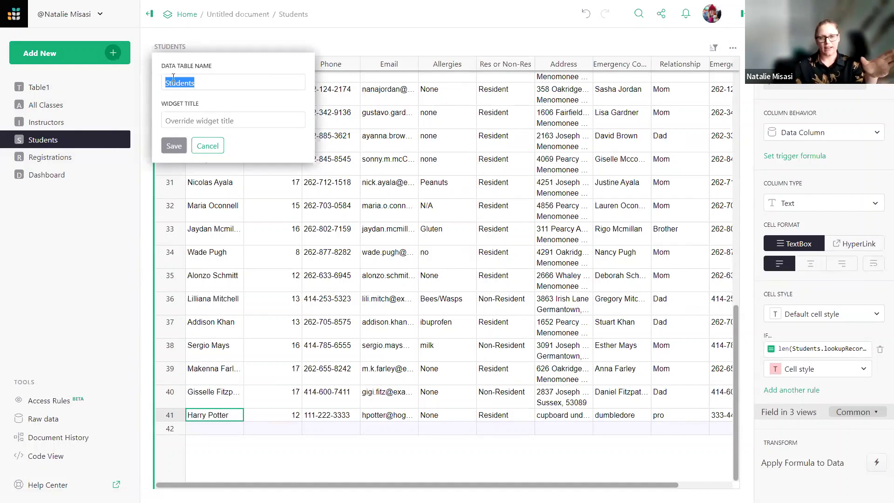
click(193, 119)
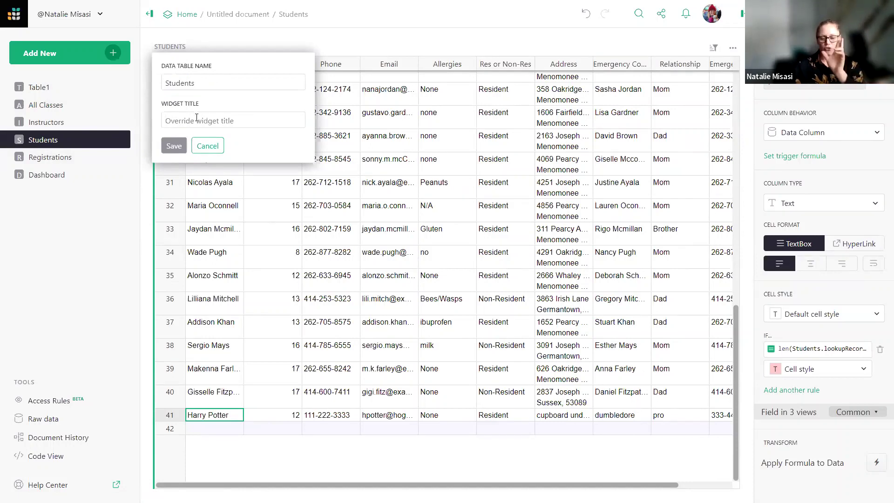
click(205, 147)
click(67, 176)
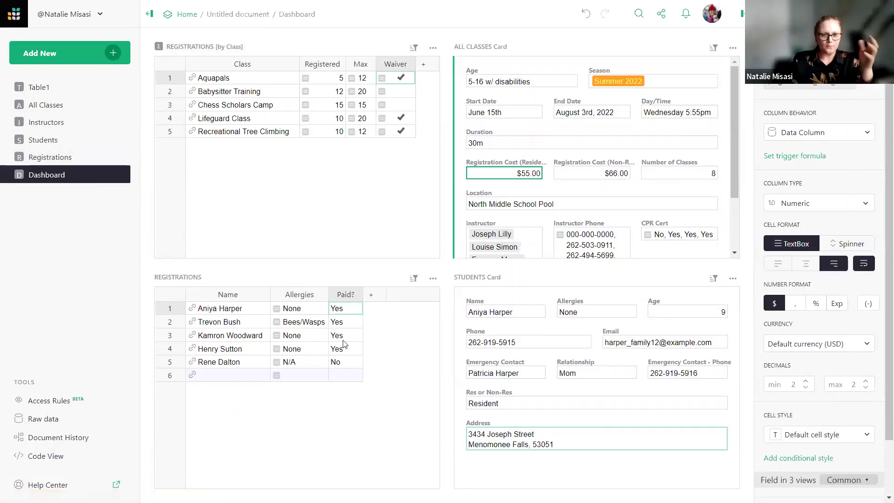
Convert the Paid? column to a Toggle column
click(350, 321)
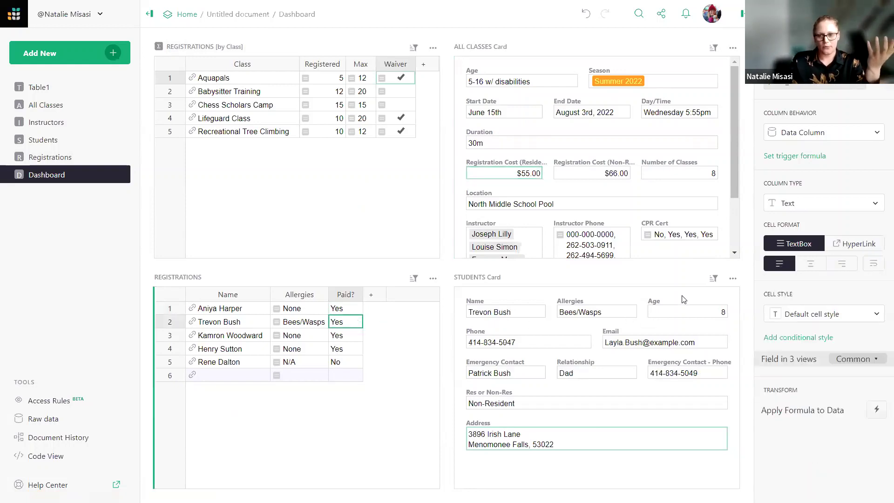
click(851, 211)
click(791, 303)
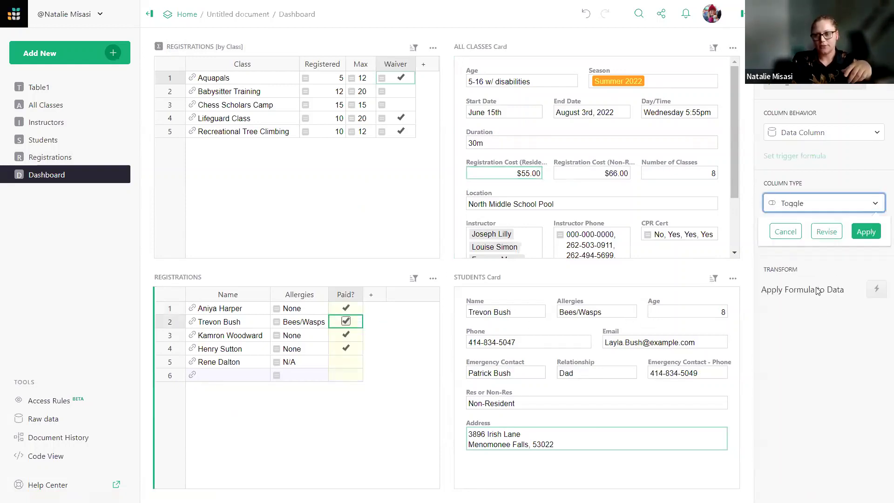
click(865, 232)
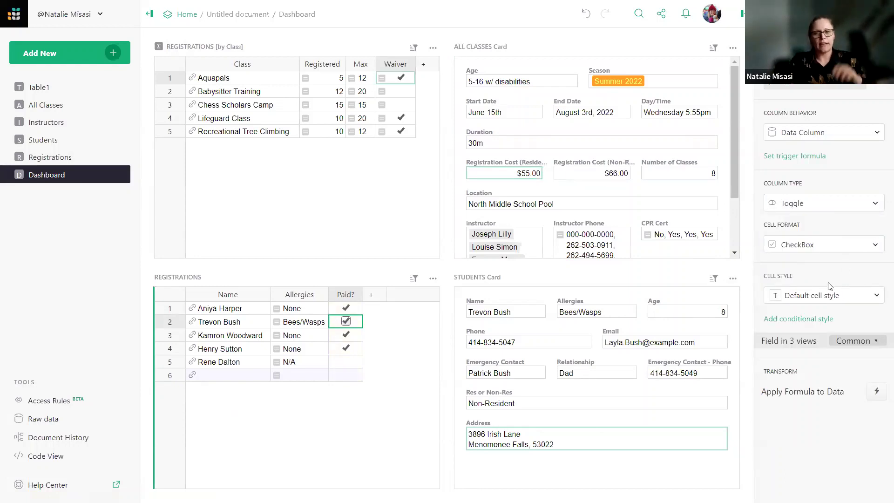
Give Paid? cells matching $Paid_ == False a light pink fill, then open the Students table
click(809, 321)
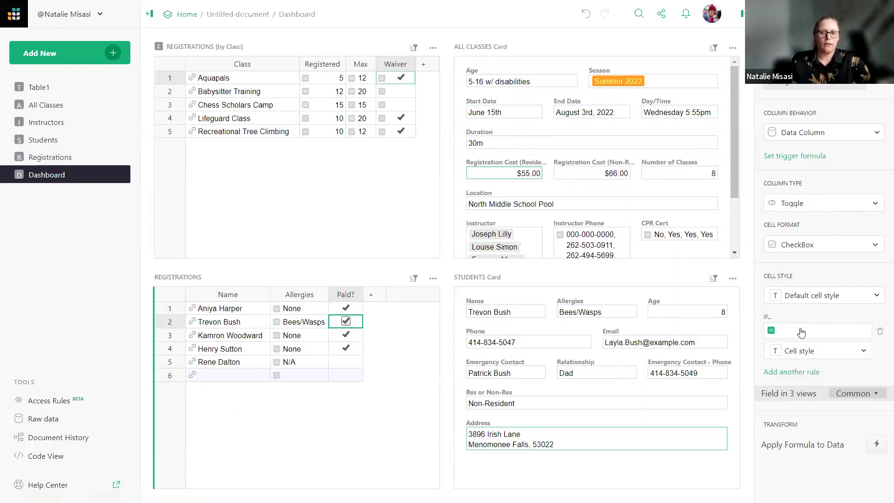
click(801, 328)
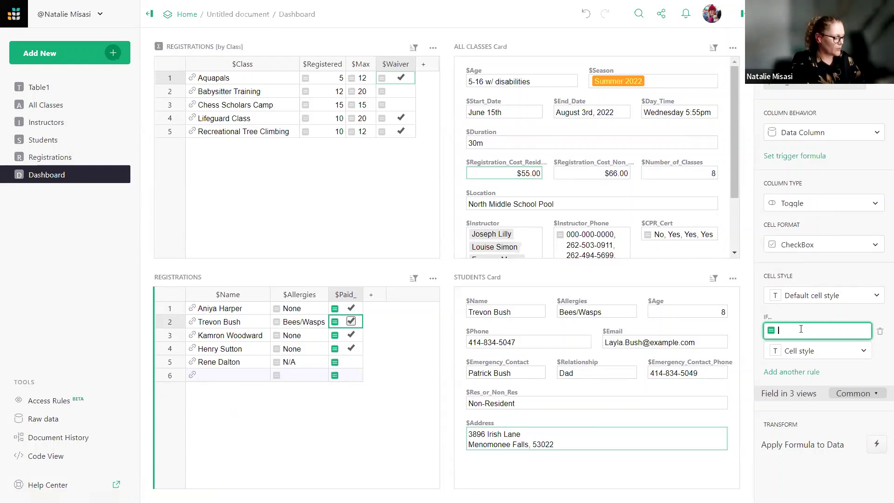
text($P)
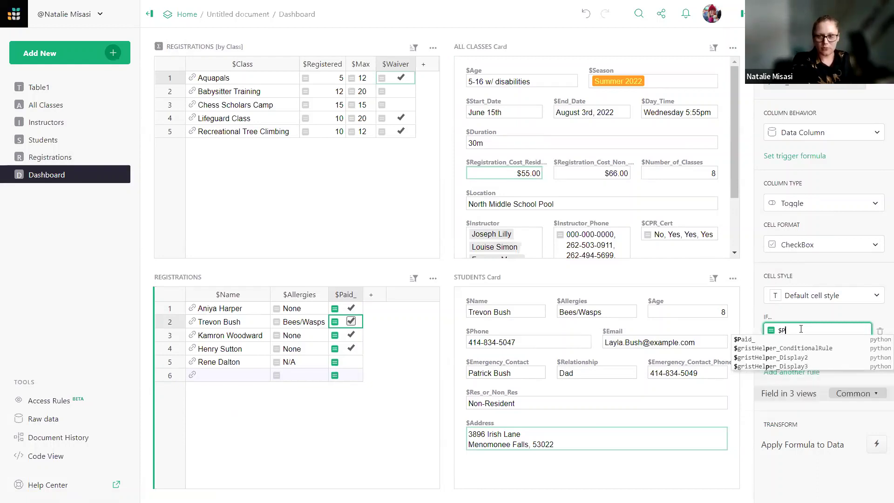
text(ai)
key(Tab)
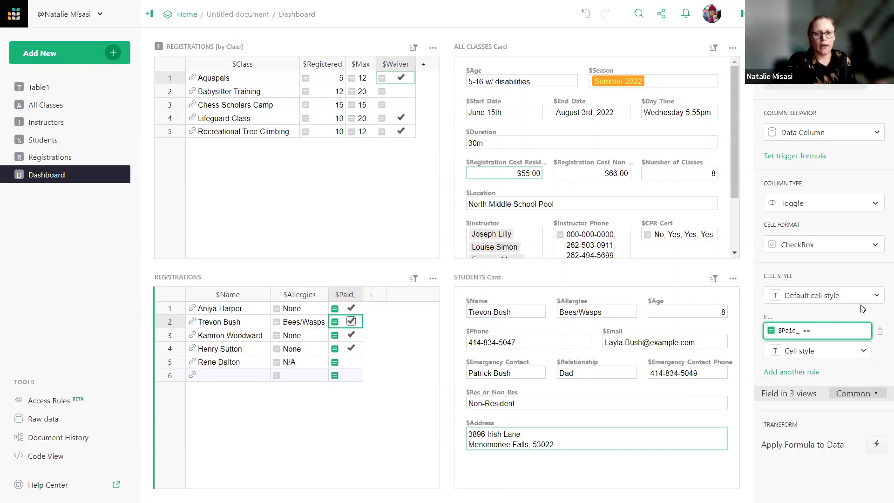
text(False)
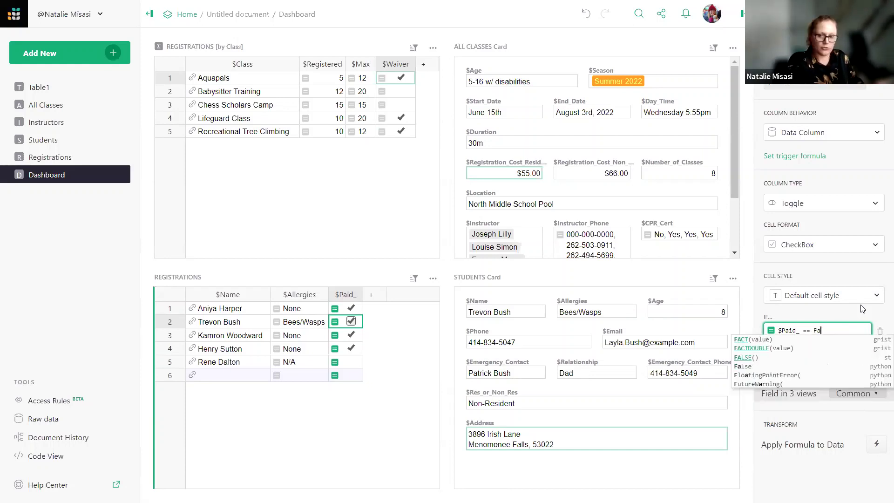
key(Return)
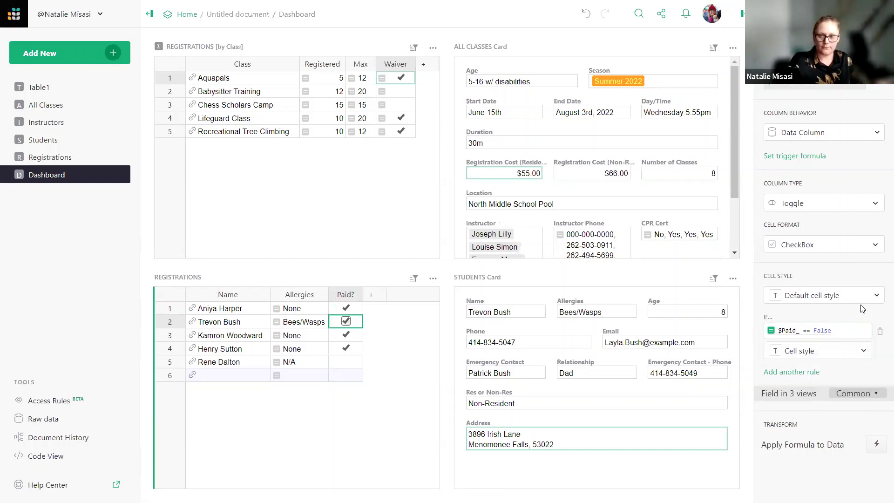
click(837, 355)
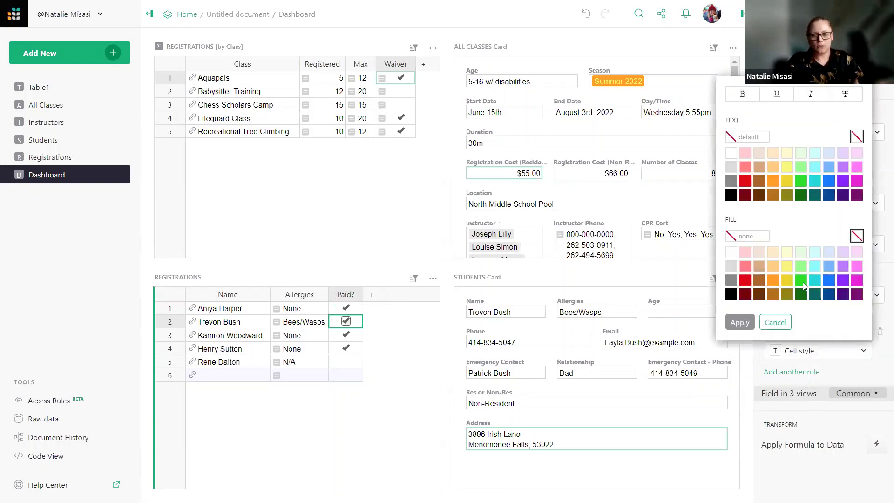
click(747, 253)
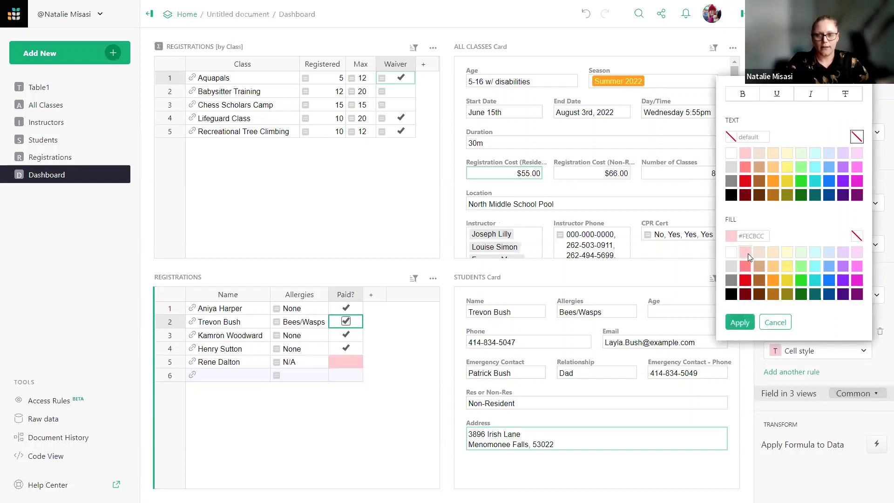
click(739, 322)
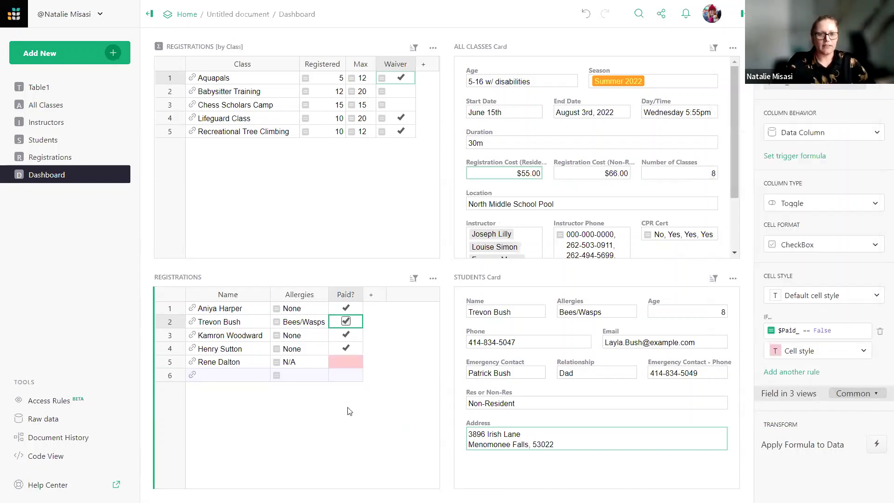
click(345, 350)
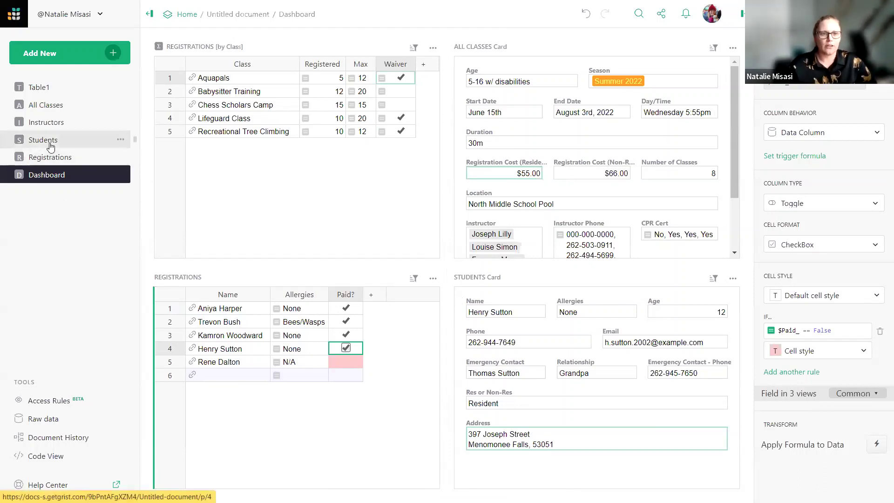
click(79, 140)
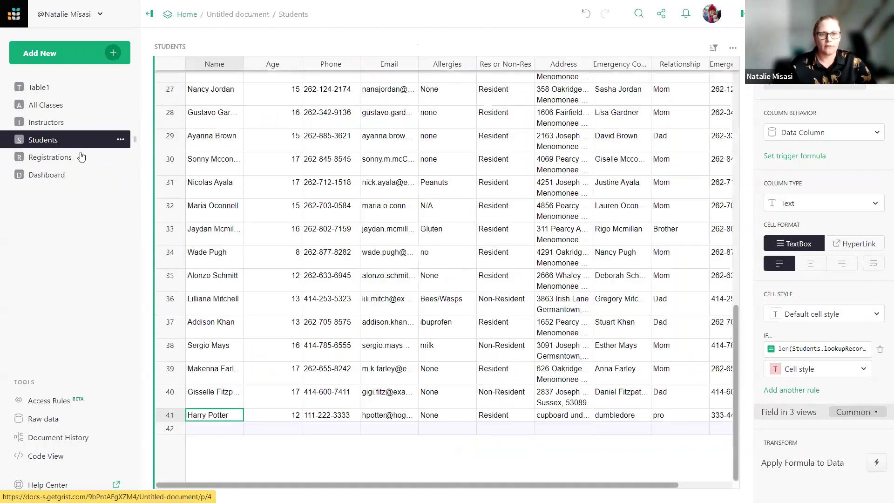
View the Students duplicate-name IF formula, then back on Dashboard select the Res or Non-Res field
click(826, 350)
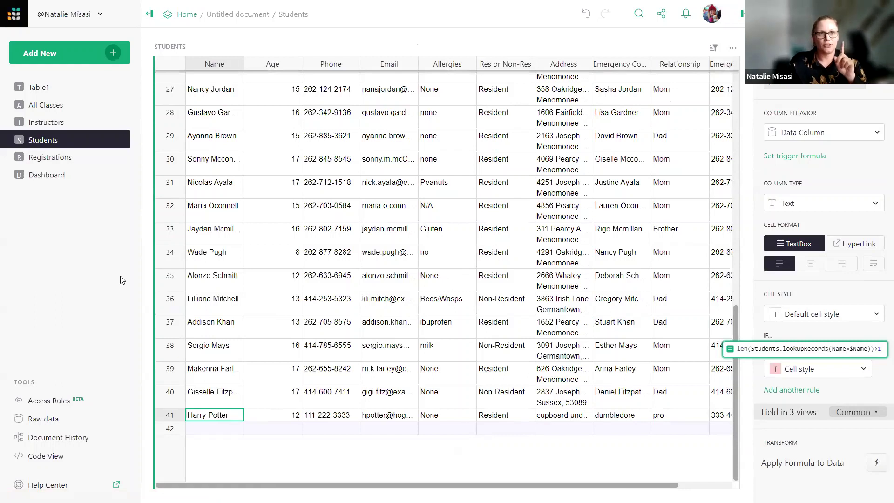
click(59, 172)
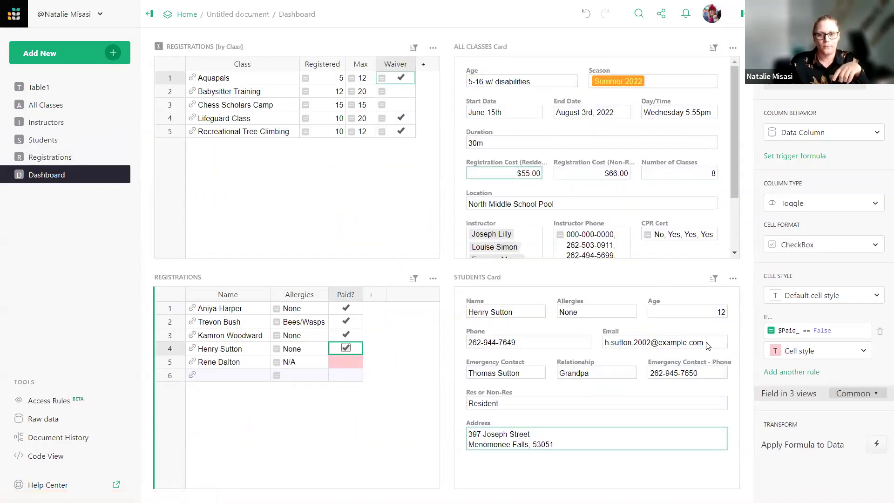
click(612, 404)
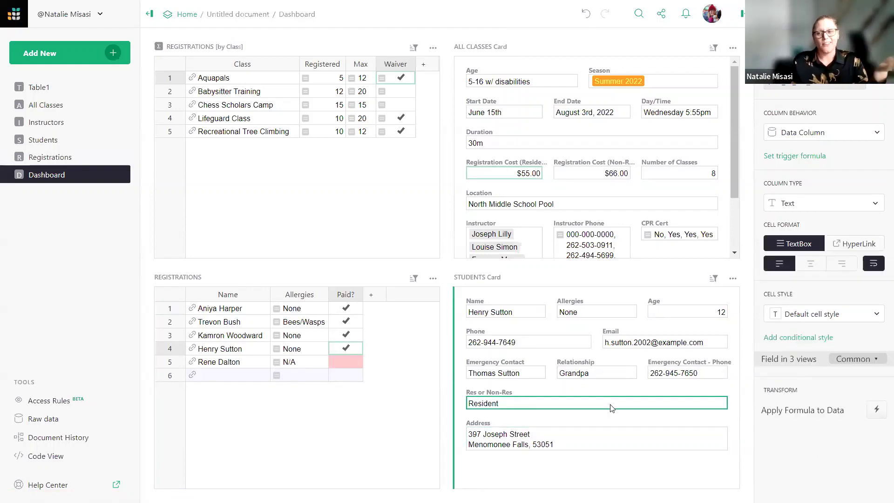
Make Res or Non-Res a Choice column with Resident and Non-Resident, setting the shown student to Resident
click(853, 208)
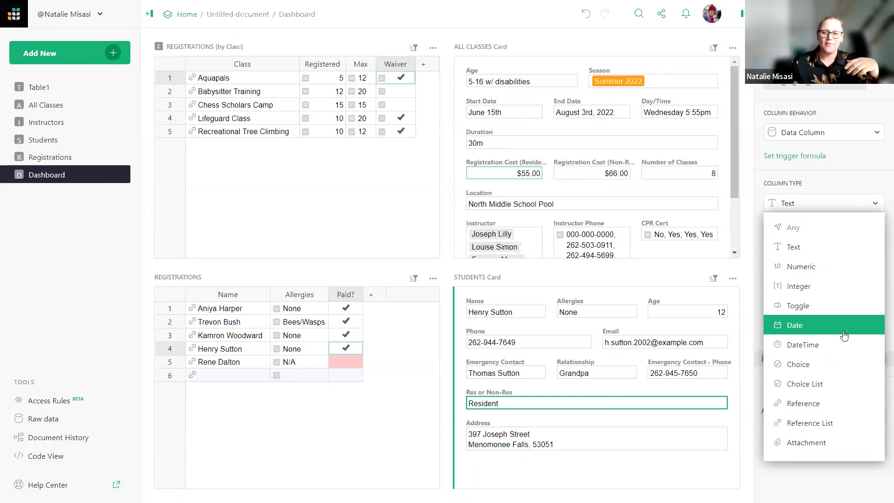
click(836, 361)
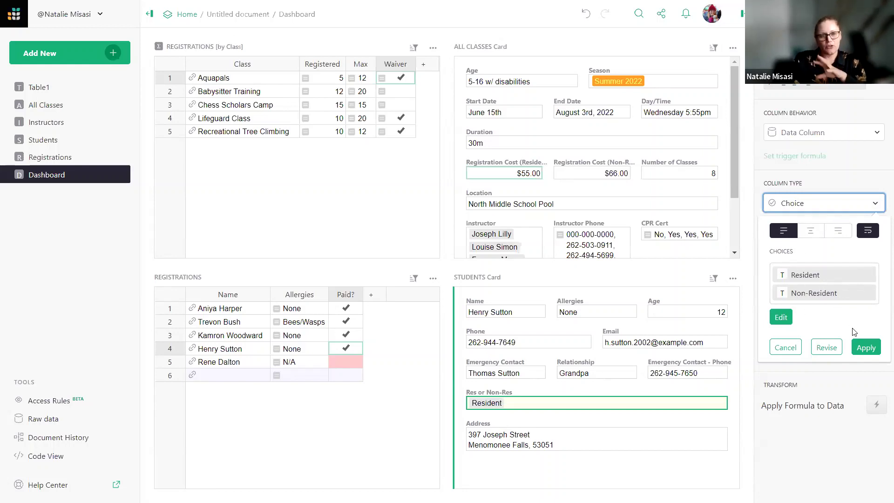
click(868, 346)
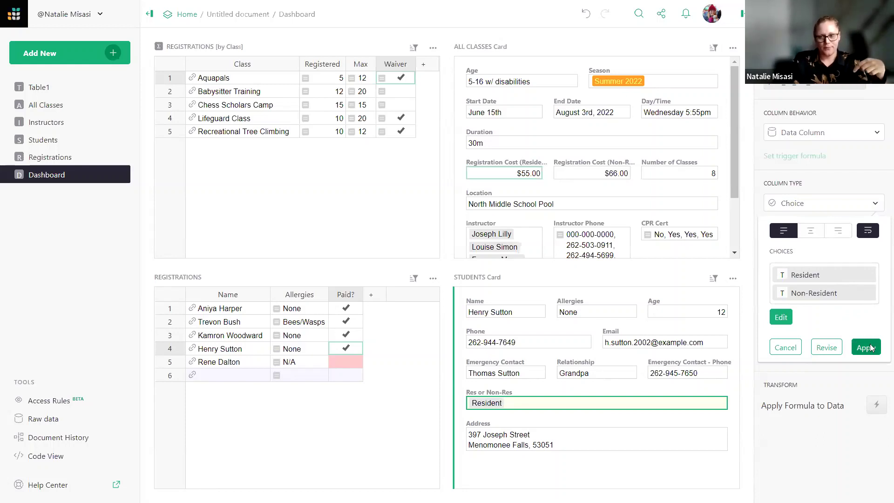
double_click(548, 402)
key(Return)
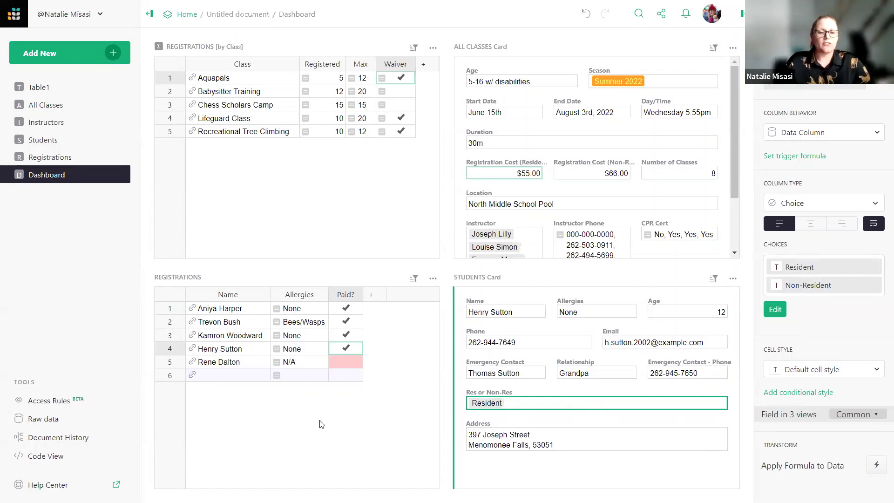
Go to the document's Access Rules page under Tools
click(90, 401)
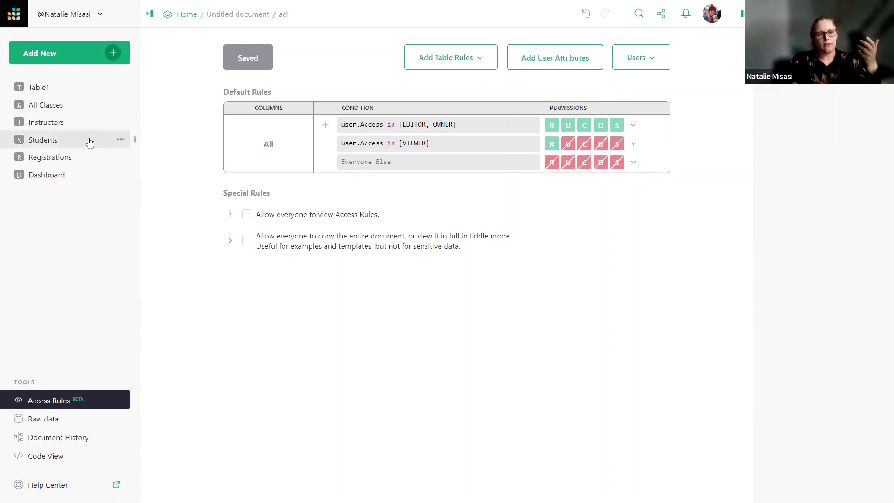
Add a Students table section to the access rules
click(66, 143)
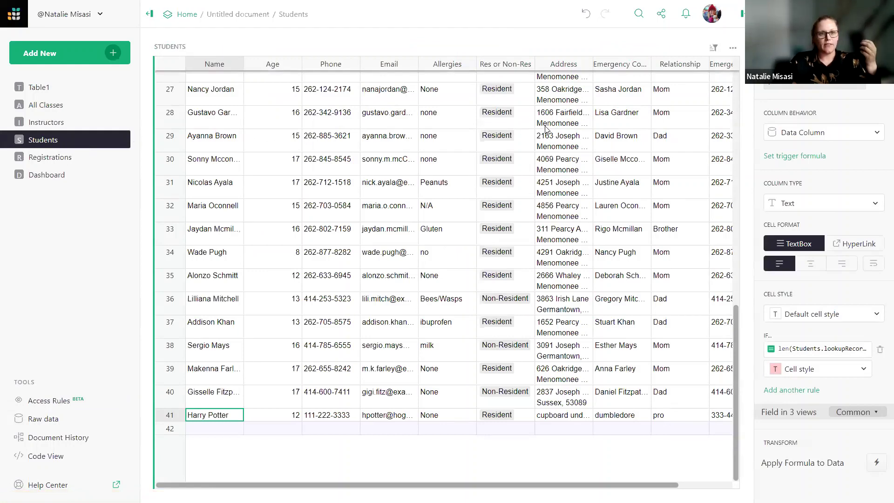
click(49, 175)
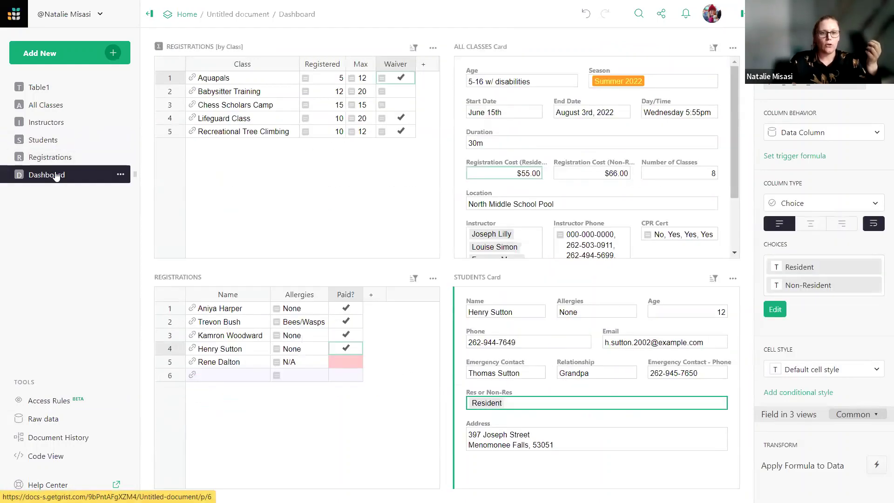
click(54, 398)
click(481, 58)
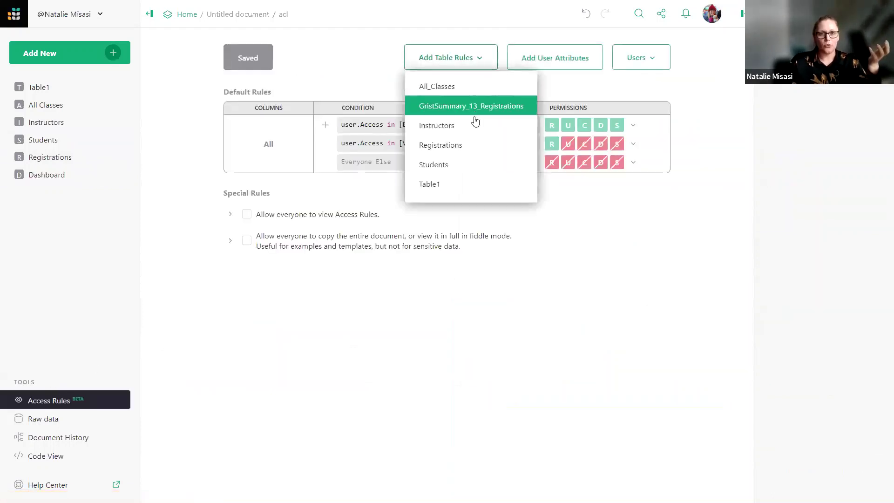
click(471, 164)
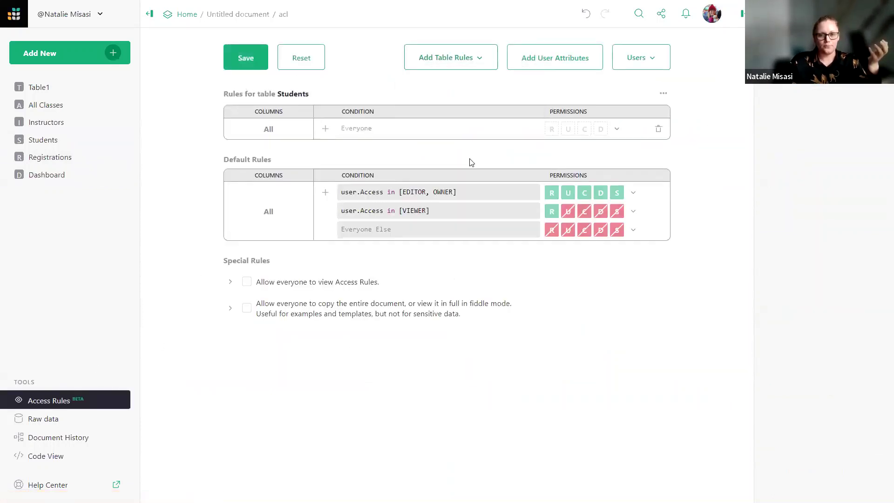
Create a Students column rule covering Address and Res_or_Non_Res
click(662, 94)
click(670, 114)
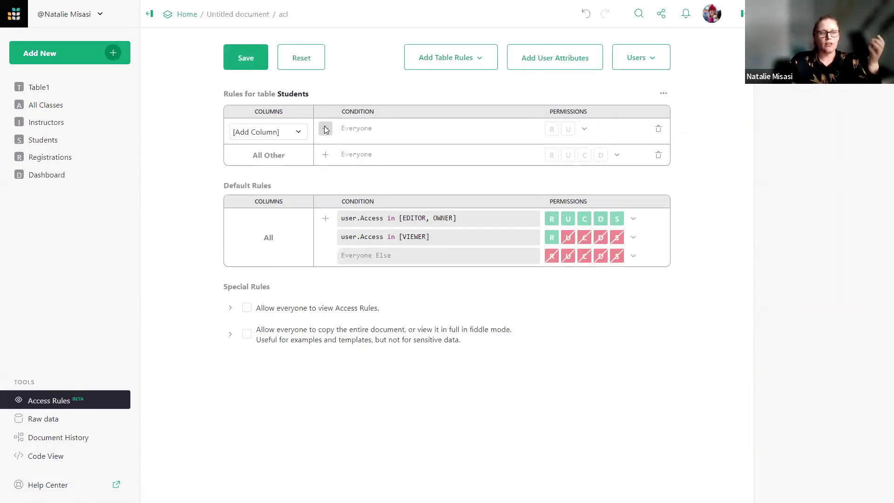
click(298, 132)
click(292, 154)
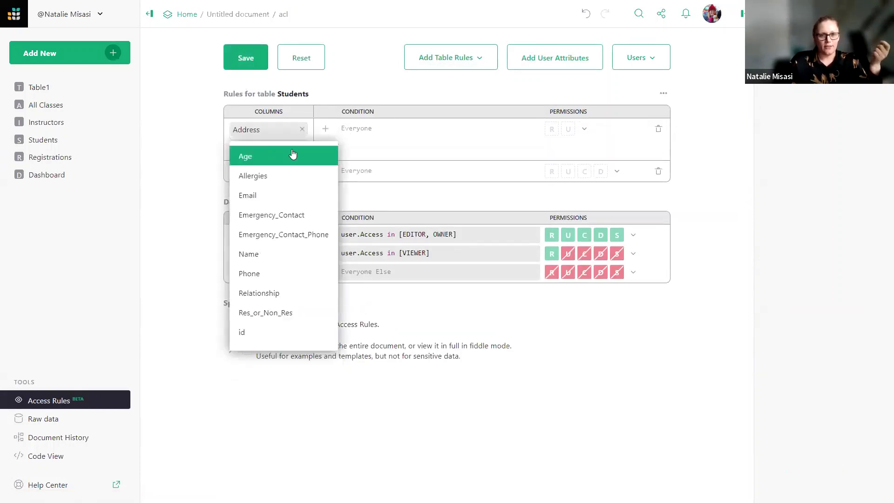
click(293, 147)
click(279, 328)
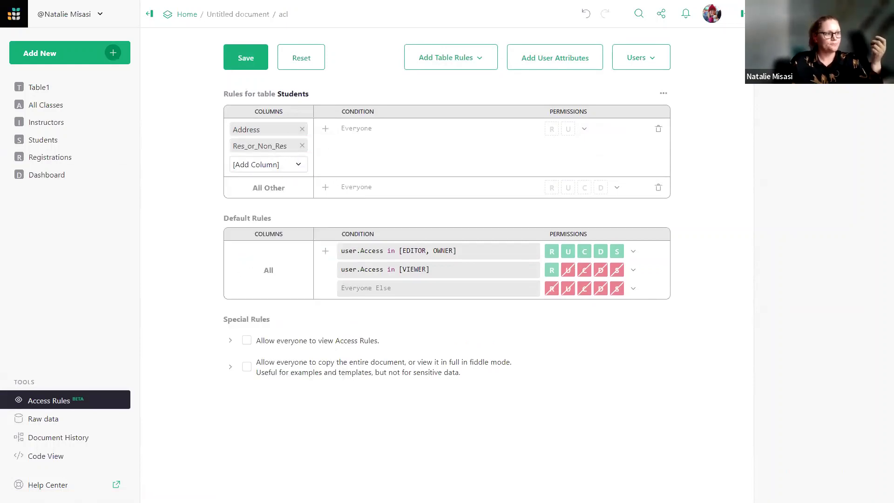
Set that column rule's condition to user.Access != OWNER
click(352, 130)
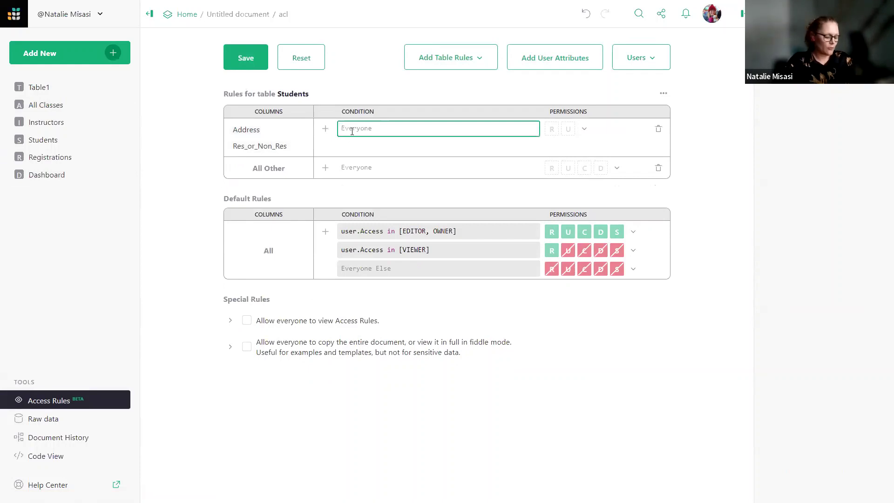
text(us)
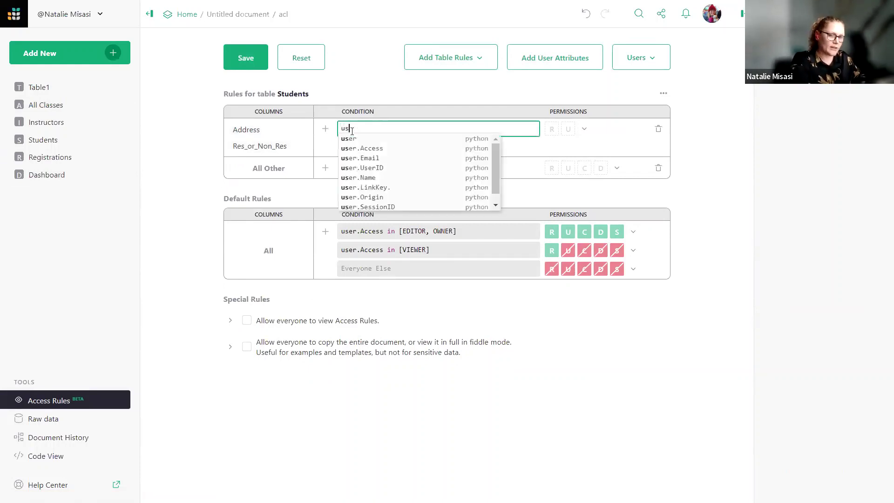
text(er.)
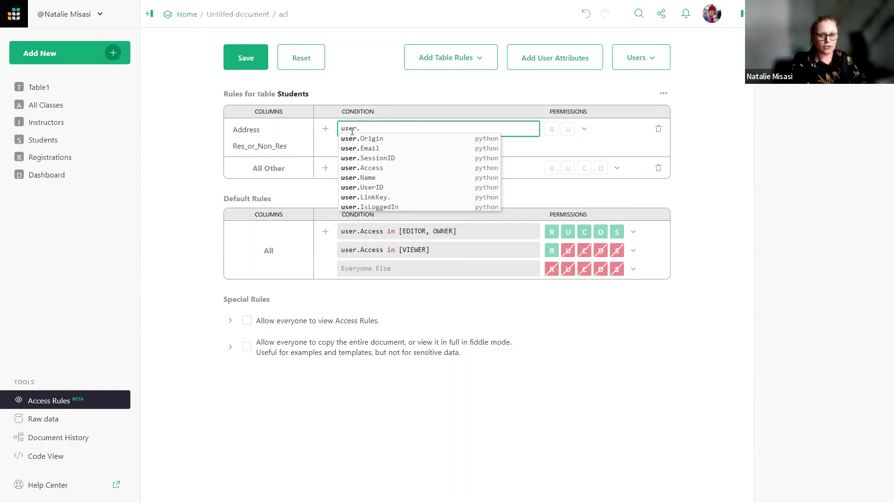
text(Access !=)
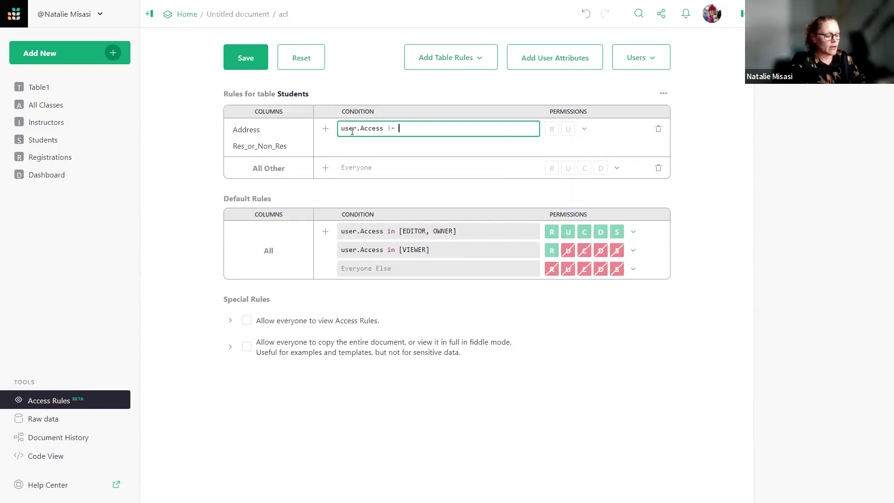
text(OWNER)
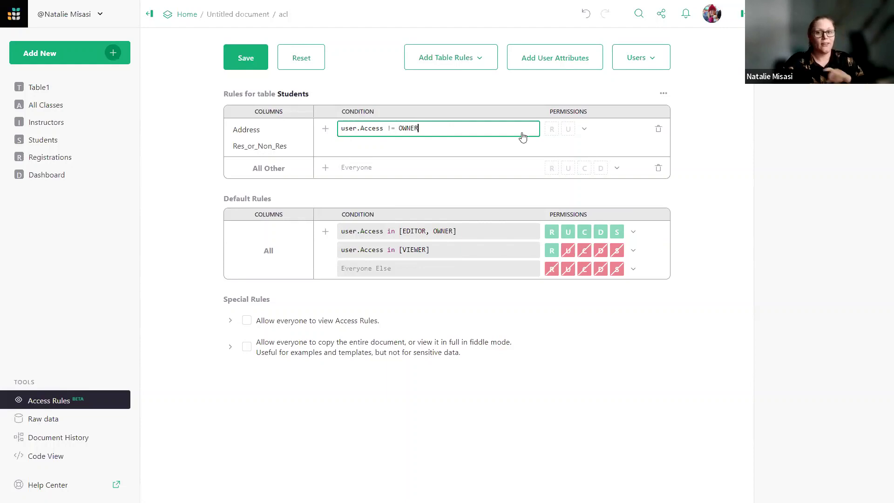
Deny All on Address and Res_or_Non_Res for non-owners, and copy that condition into the All Other rule
click(583, 129)
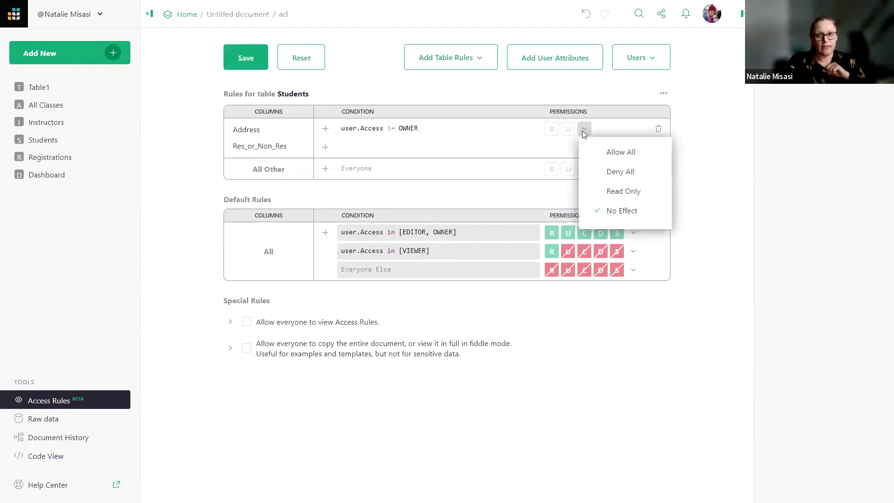
click(592, 170)
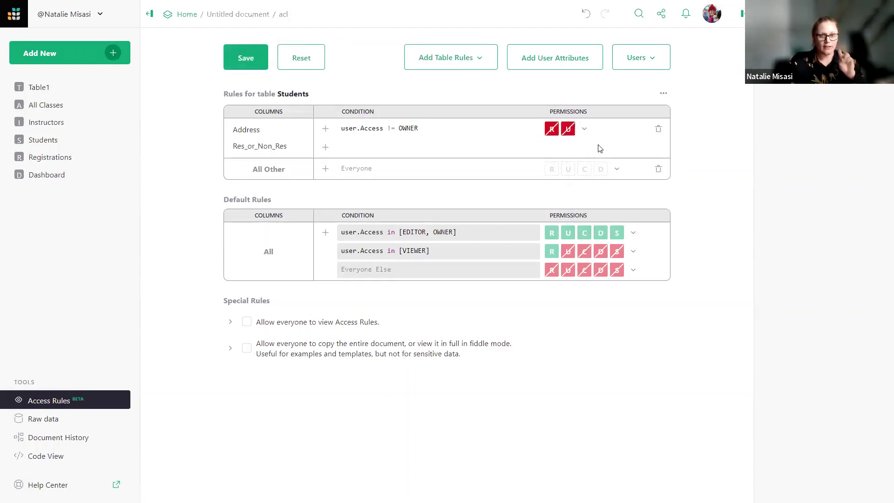
click(391, 130)
key(ctrl+a)
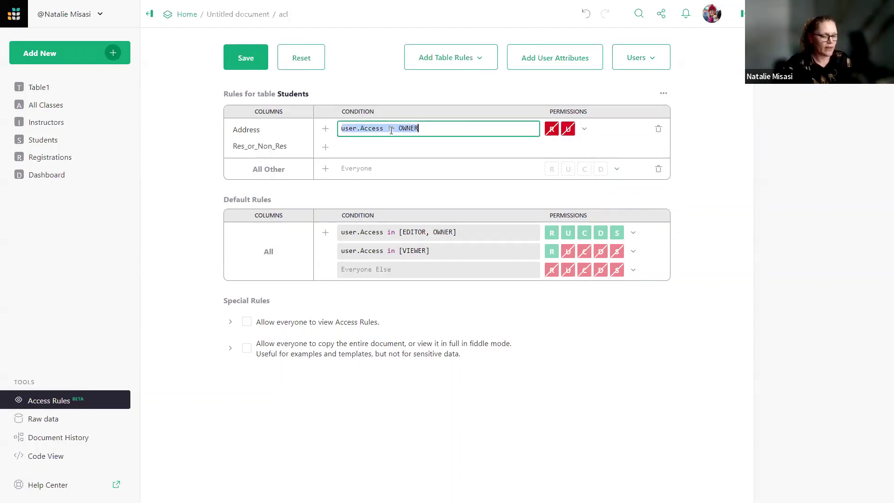
key(ctrl+c)
click(367, 168)
key(ctrl+v)
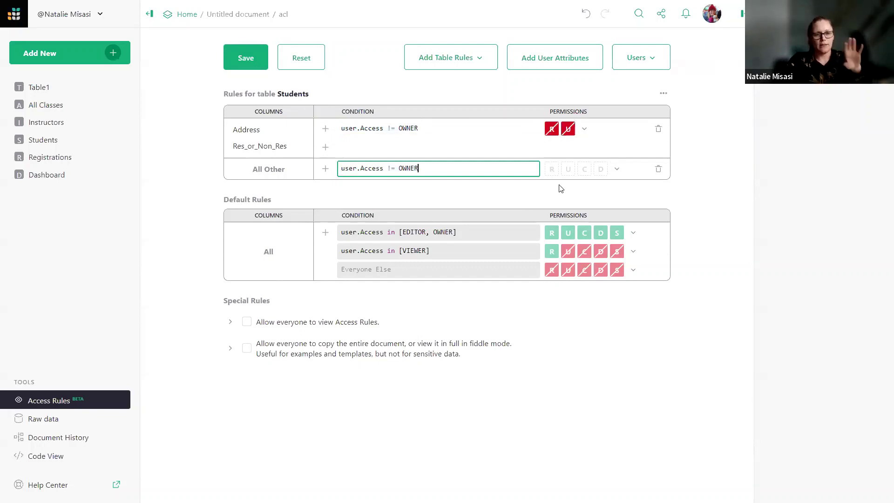
Make other Students columns Read Only for non-owners, save the rules, and open Students
click(616, 168)
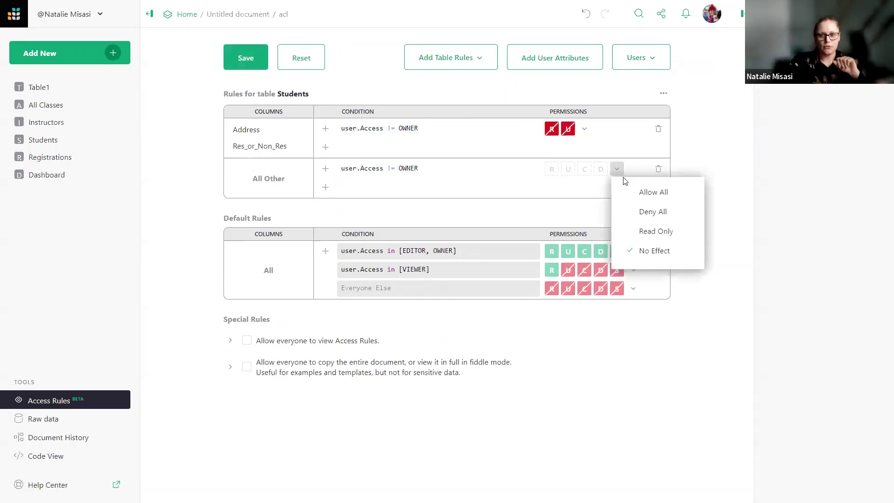
click(640, 229)
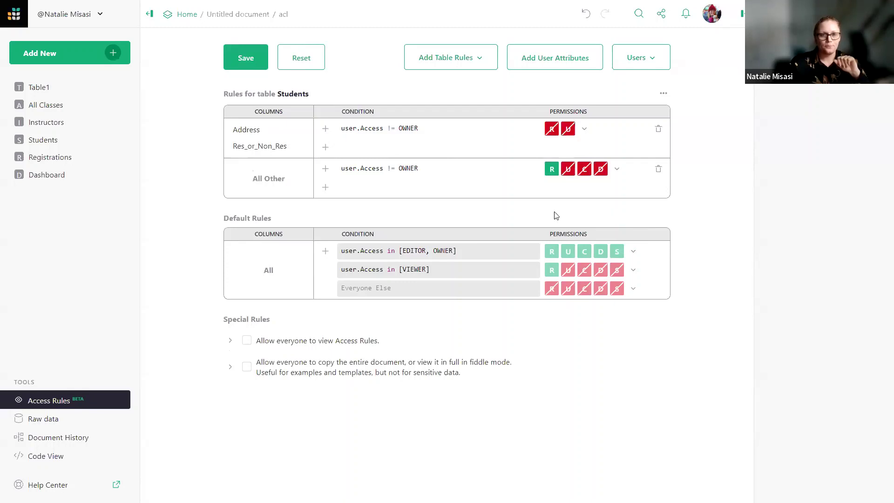
click(242, 59)
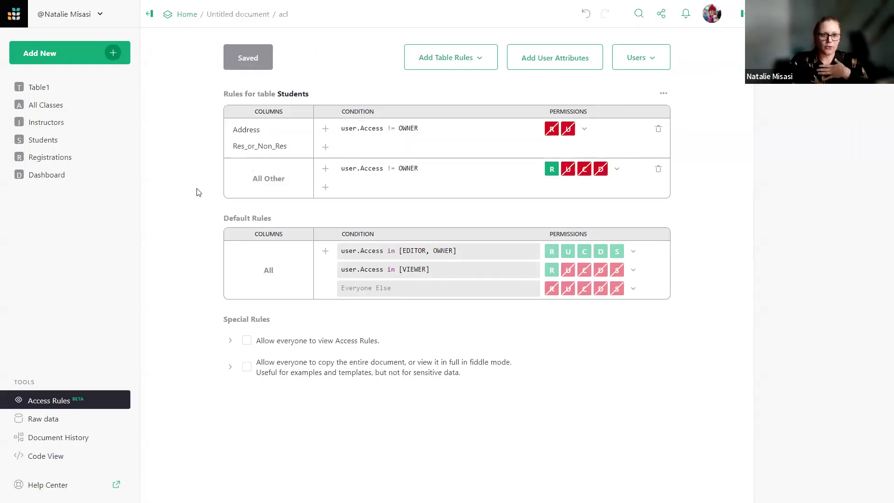
click(57, 145)
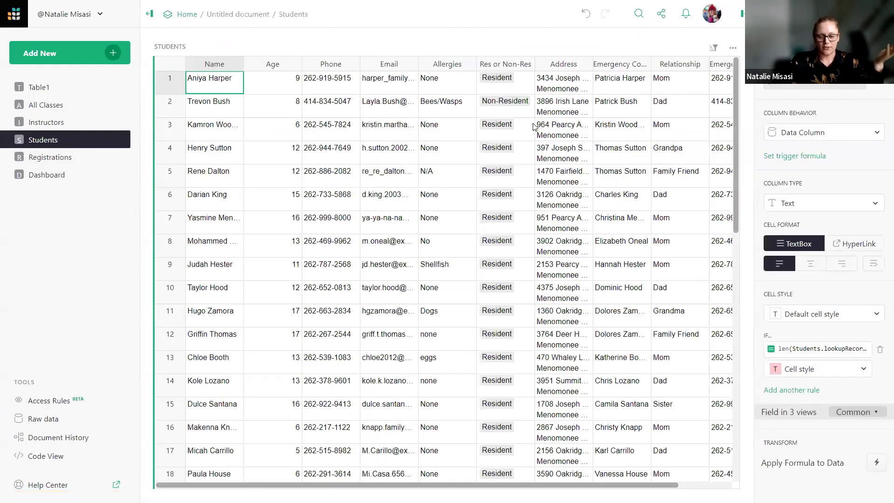
View As Editor 1 to confirm Students and Dashboard hide address columns, then reopen All Classes
click(80, 403)
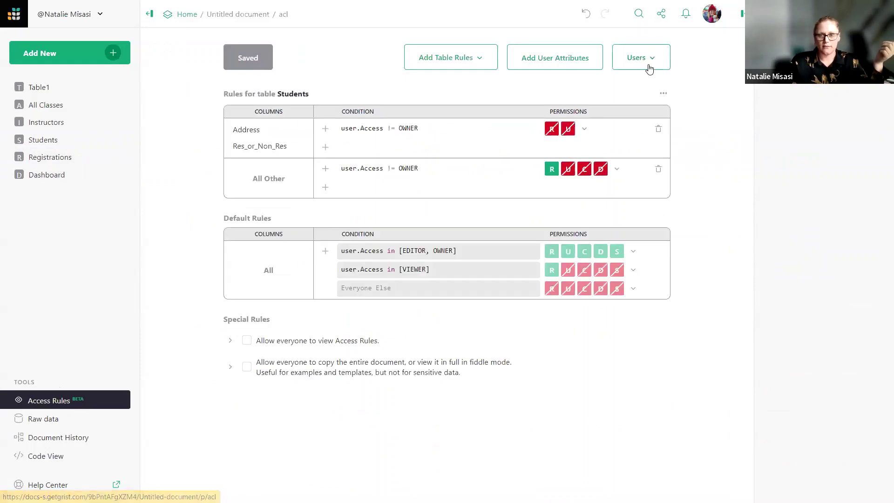
click(638, 58)
click(637, 179)
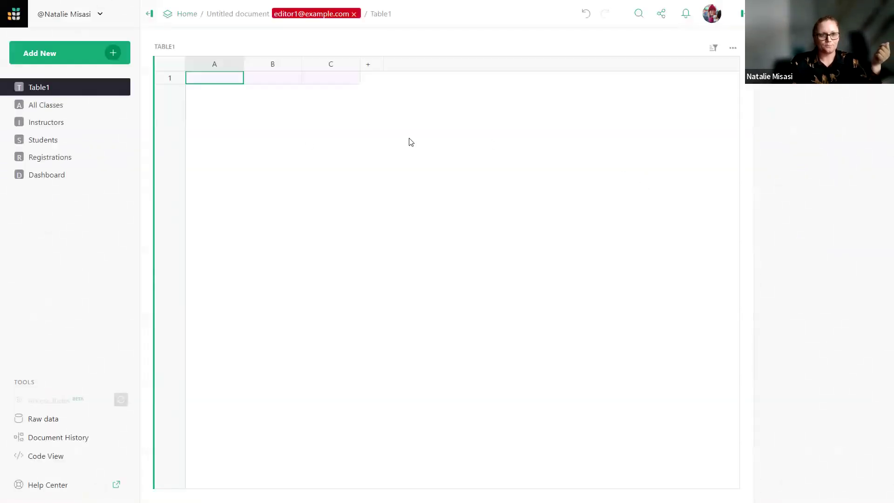
click(74, 143)
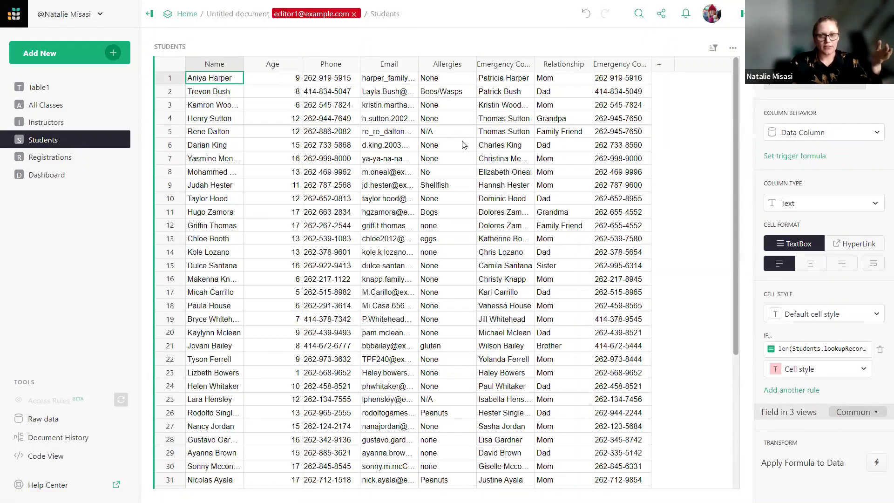
click(52, 176)
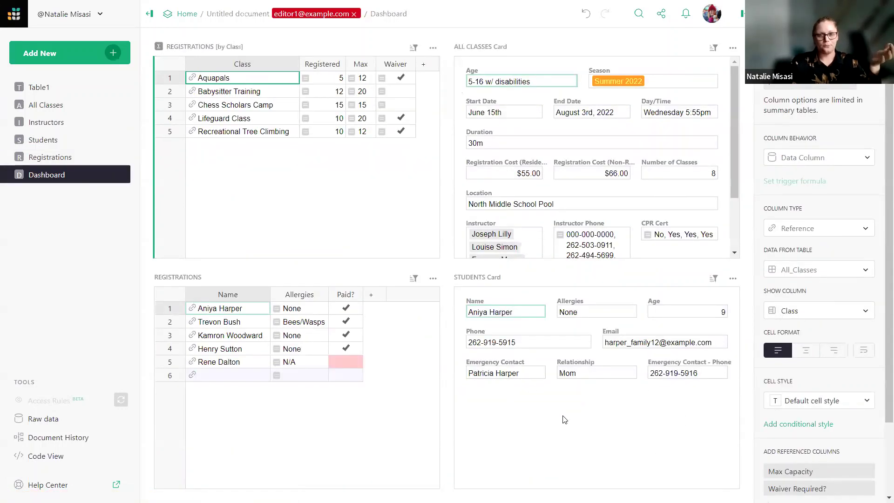
click(125, 403)
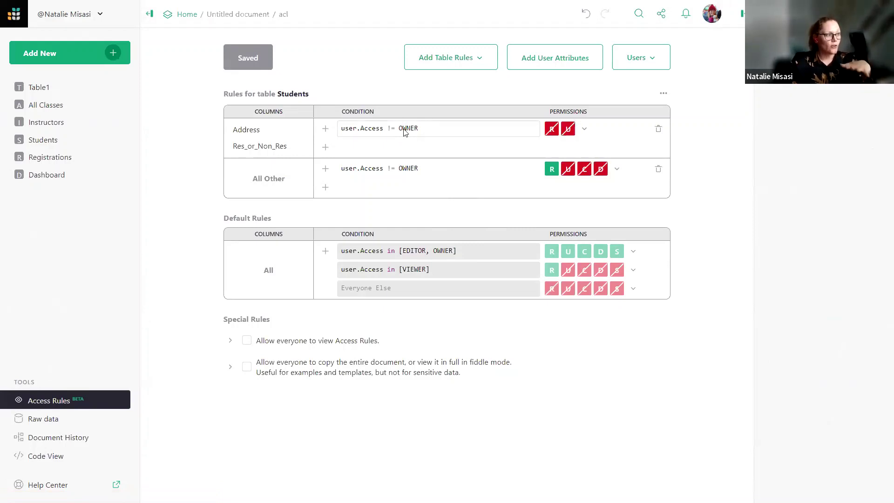
click(67, 109)
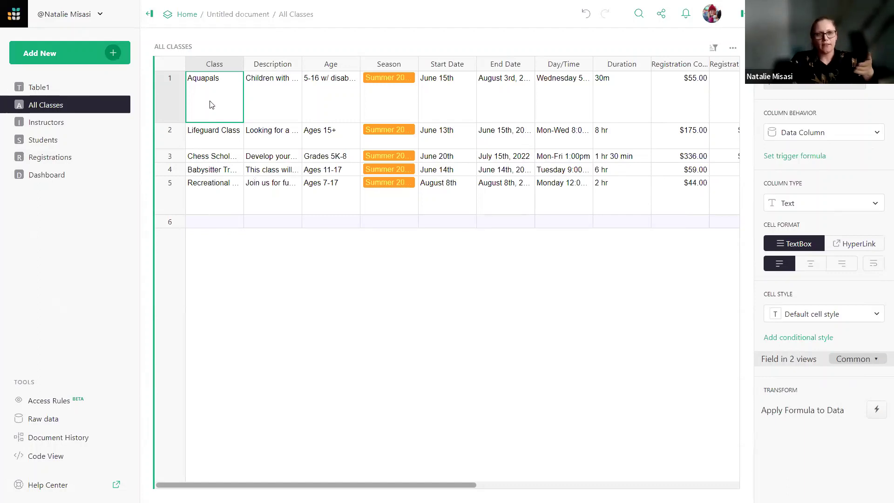
Insert a column named Archive to the left of Class
right_click(205, 65)
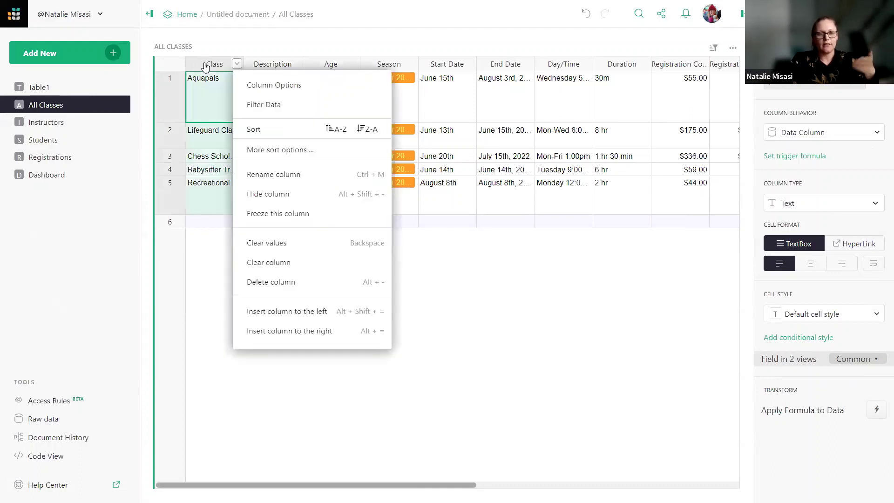
click(287, 311)
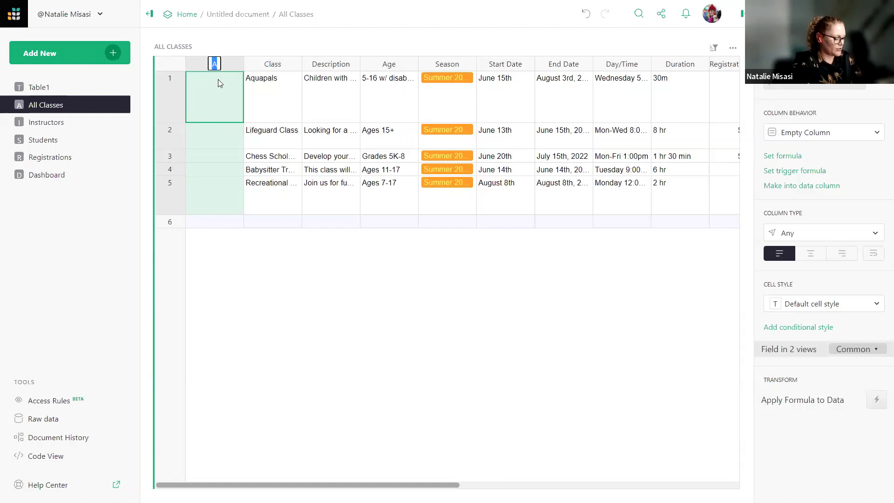
text(aRCHIVE)
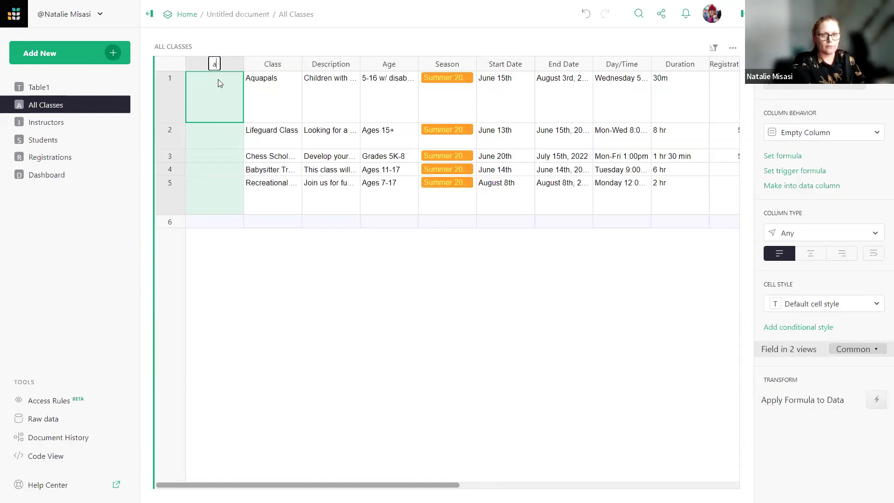
key(BackSpace)
text(Archive)
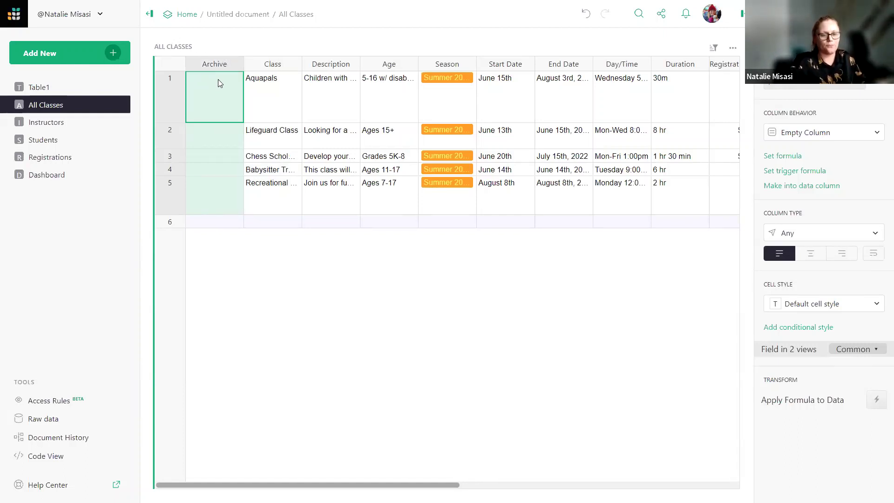
Make Archive a narrow Toggle column shown as switches, and switch it on for row 4
click(844, 235)
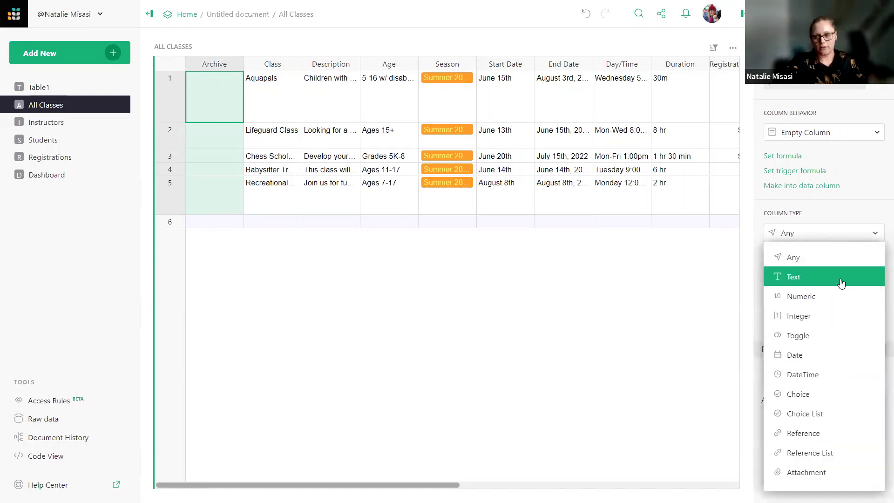
click(823, 336)
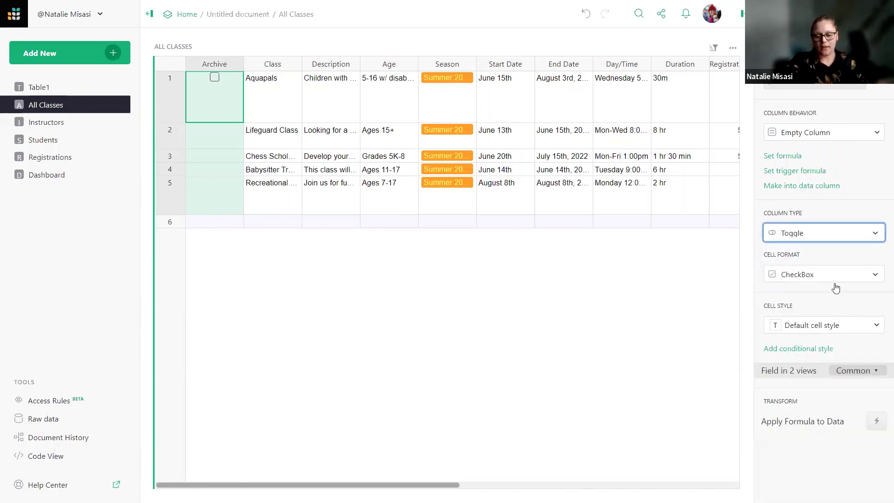
click(833, 275)
click(826, 343)
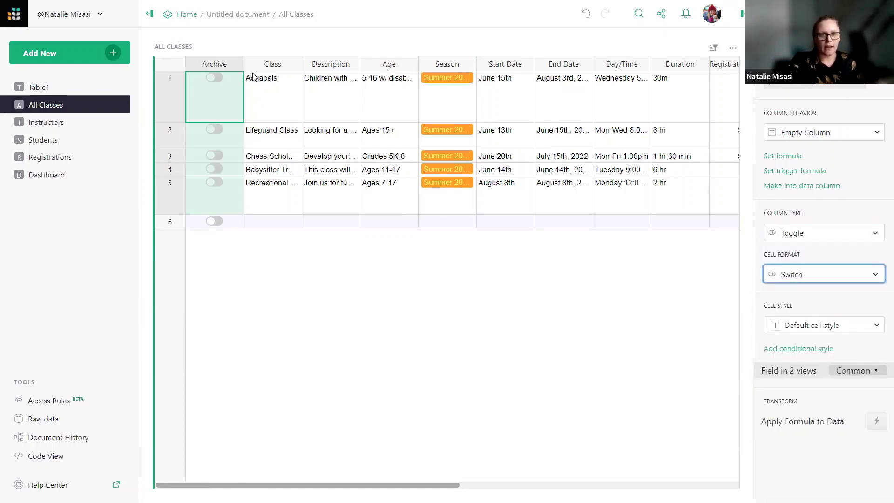
mouse_move(243, 64)
mouse_down()
mouse_move(207, 63)
mouse_move(215, 64)
mouse_up()
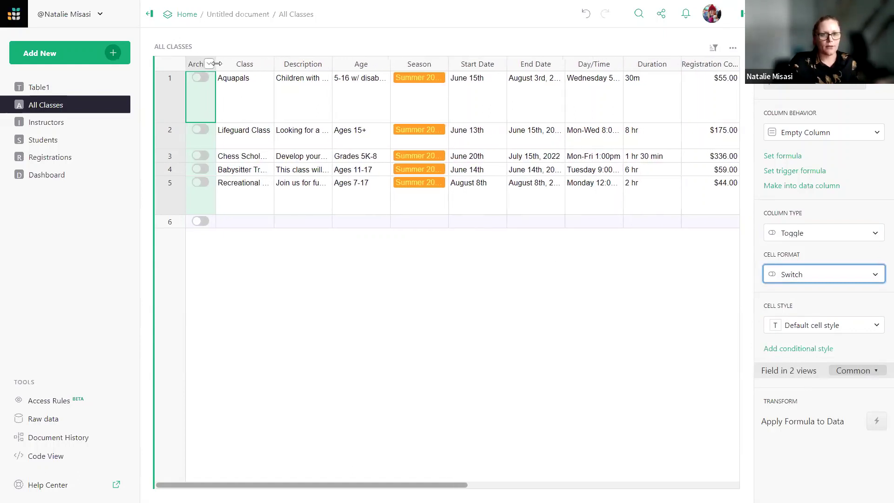
click(260, 172)
click(198, 170)
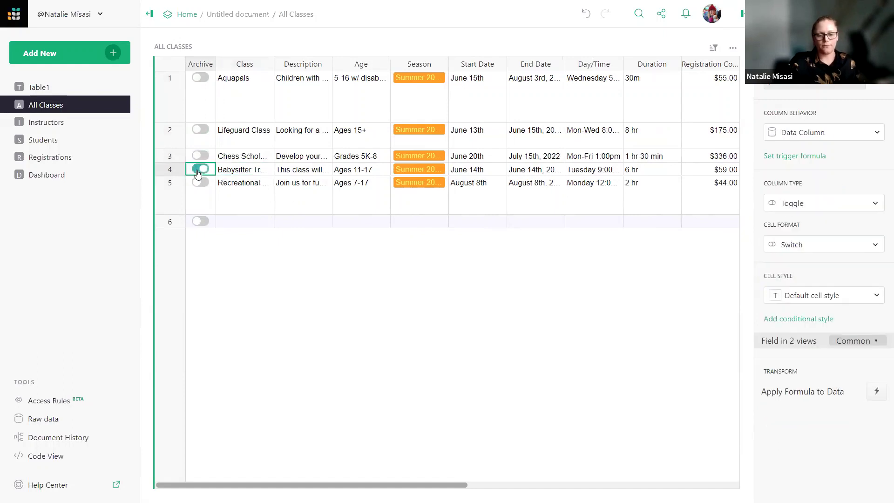
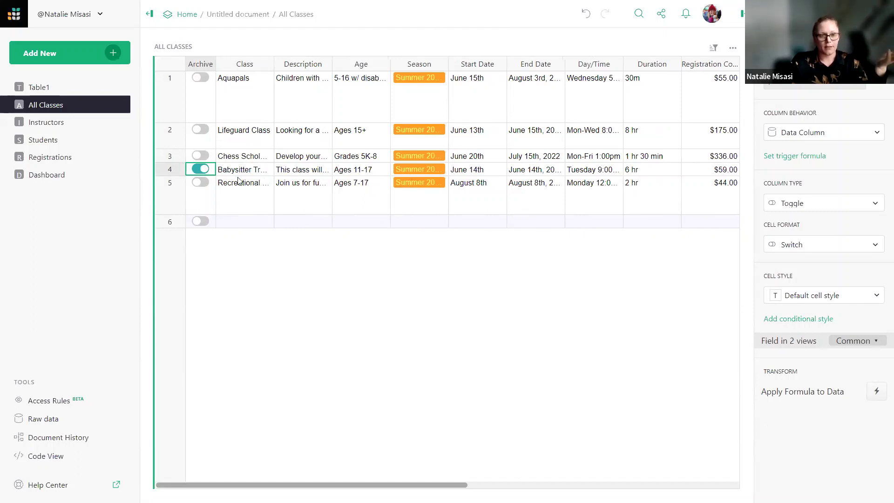
On the Dashboard, insert a new column named Archive left of the Class column
click(73, 184)
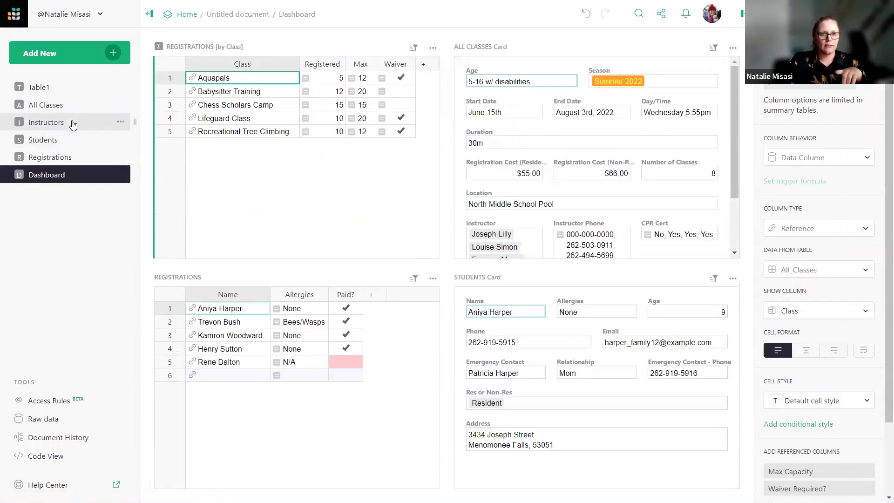
click(70, 105)
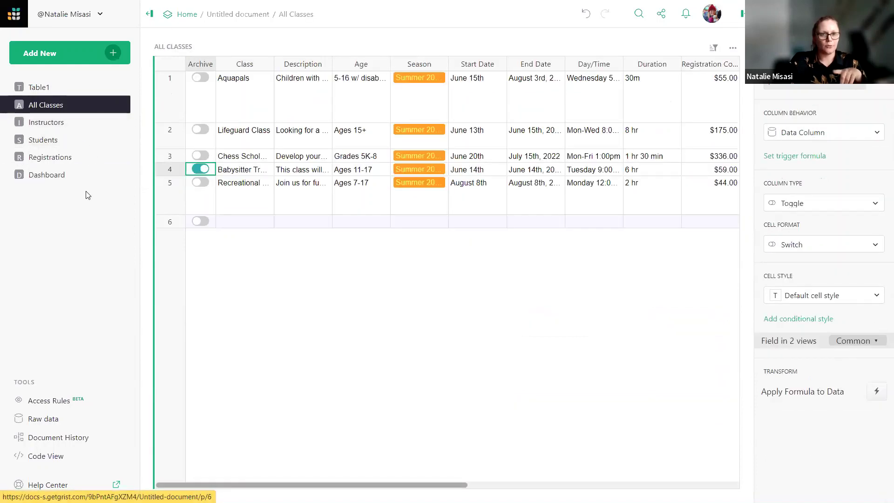
click(57, 183)
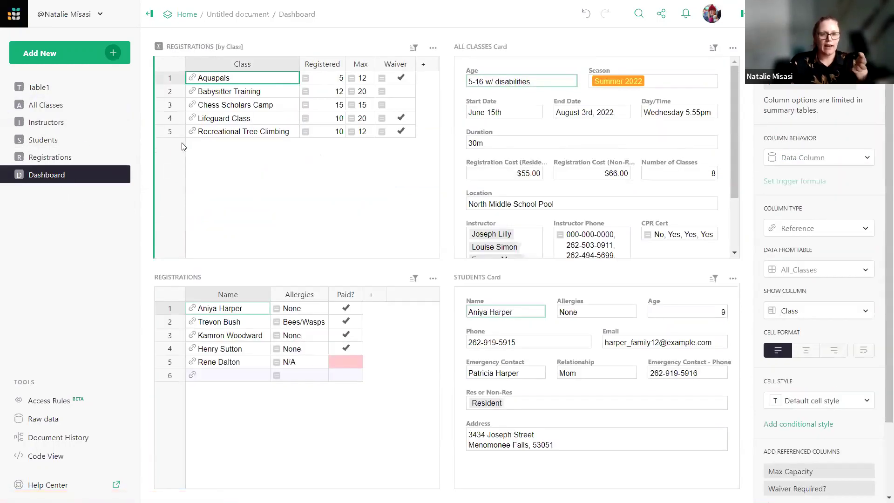
click(292, 64)
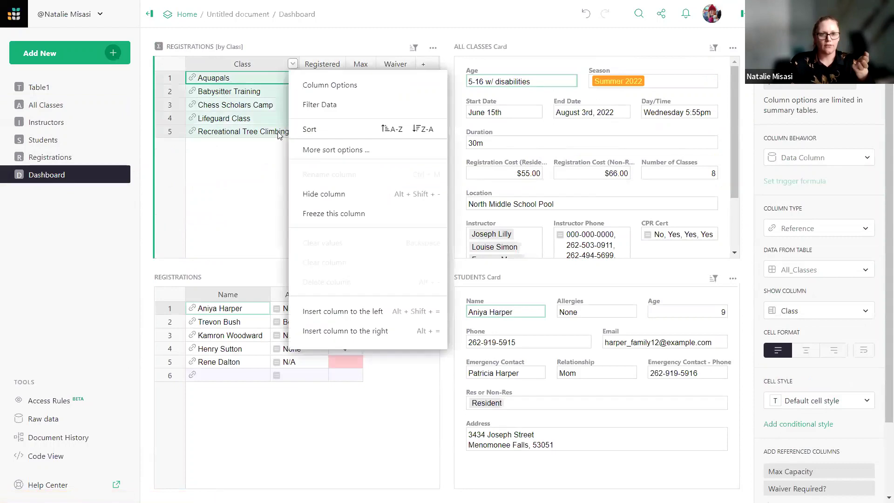
click(342, 310)
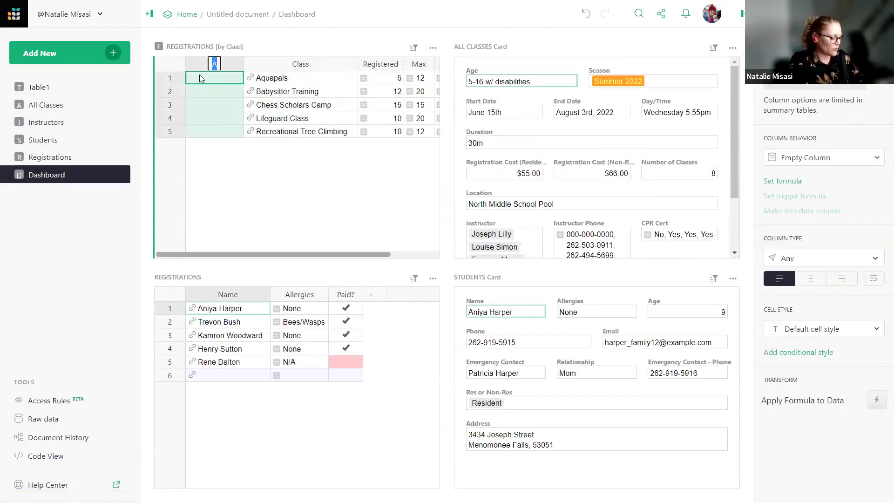
text(c)
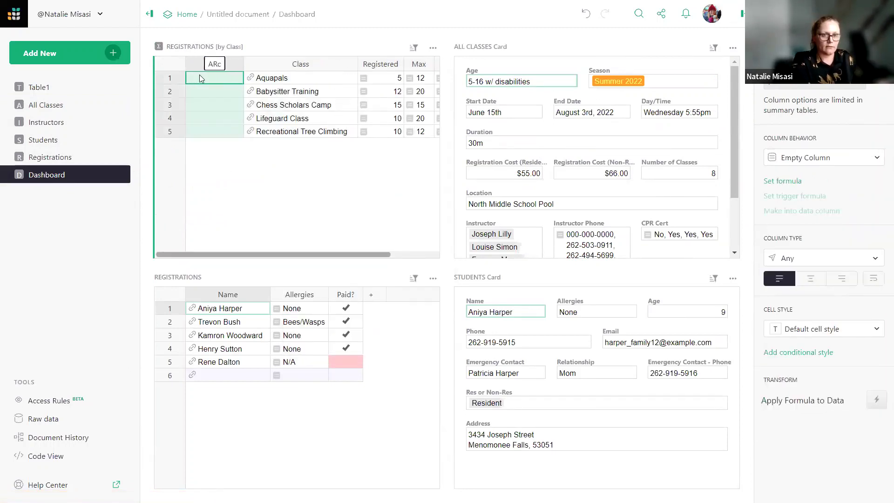
text(hive)
key(Return)
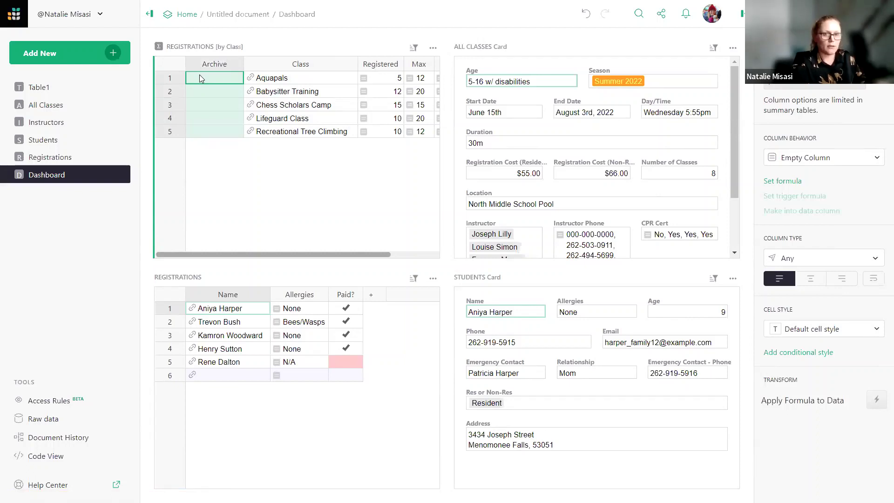
Give the Archive column the formula $Class.Archive, fixing the incomplete first attempt
text(=)
text($)
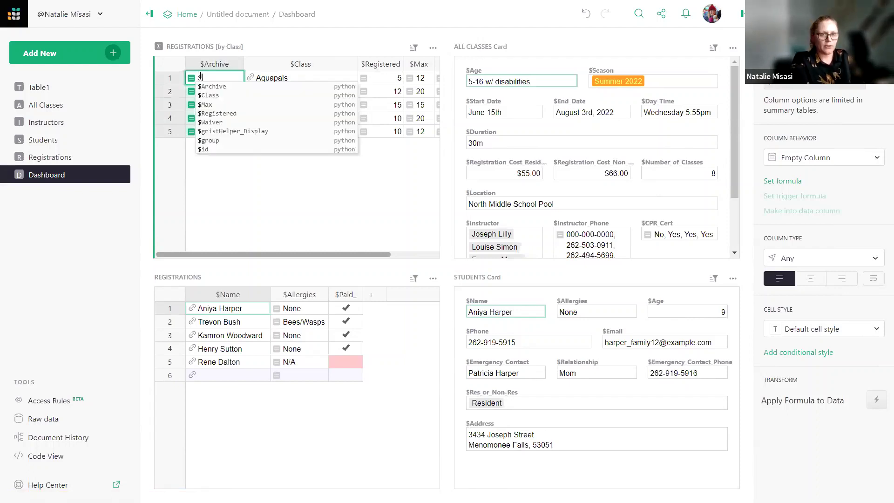
text(Class)
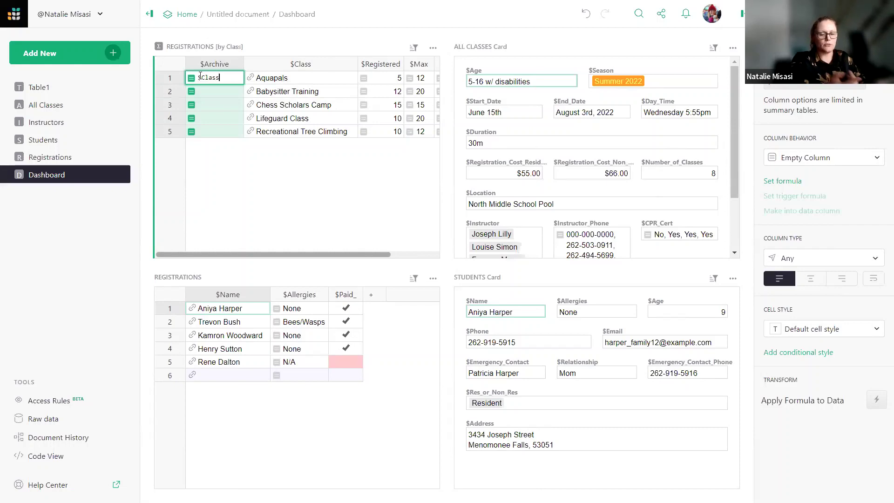
text(.A)
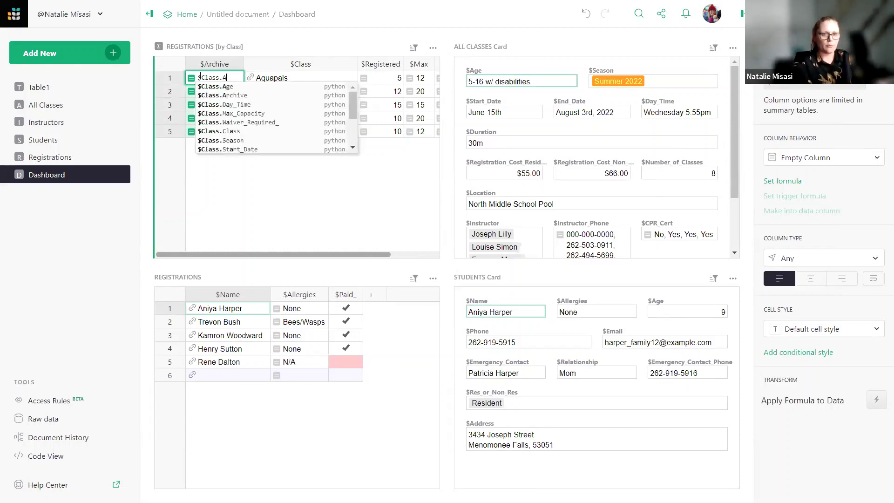
text(rch)
key(Return)
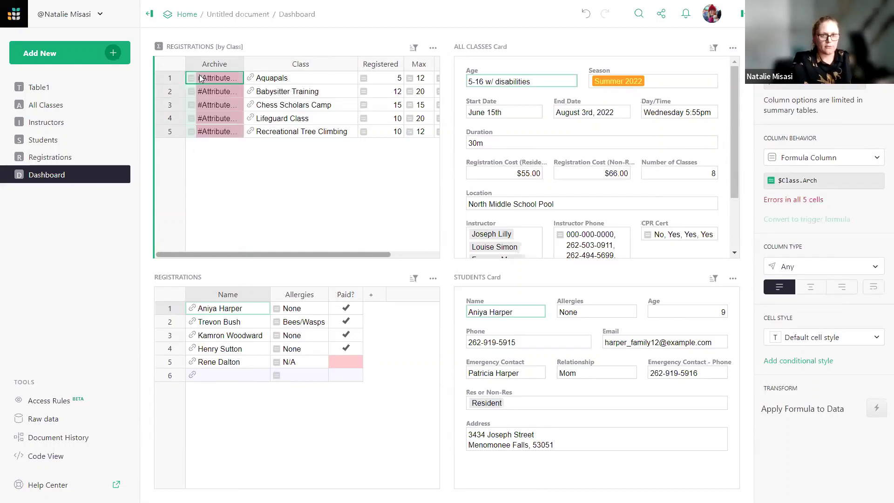
click(834, 181)
text(ive)
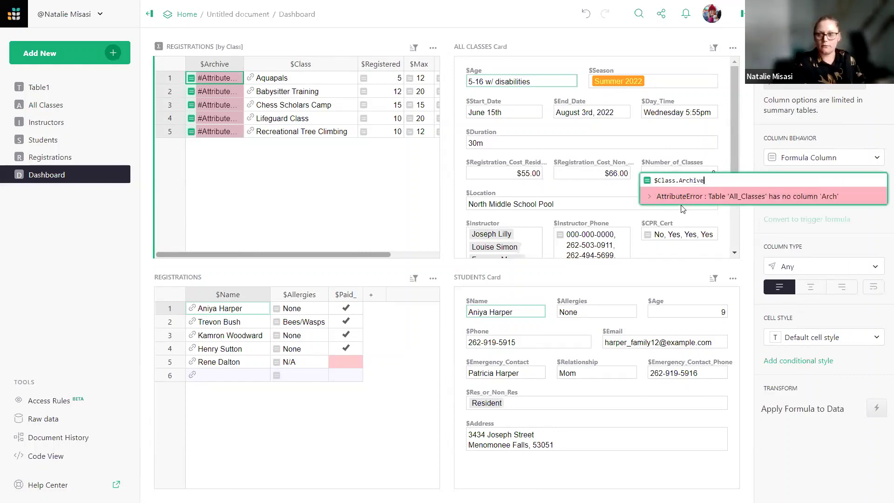
key(Return)
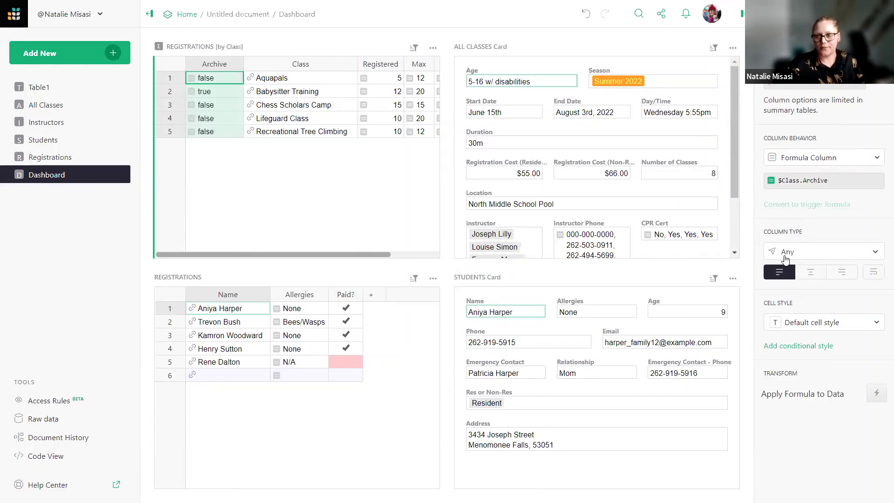
Make Archive a Toggle column shown as Switch, and narrow it
click(791, 251)
click(840, 99)
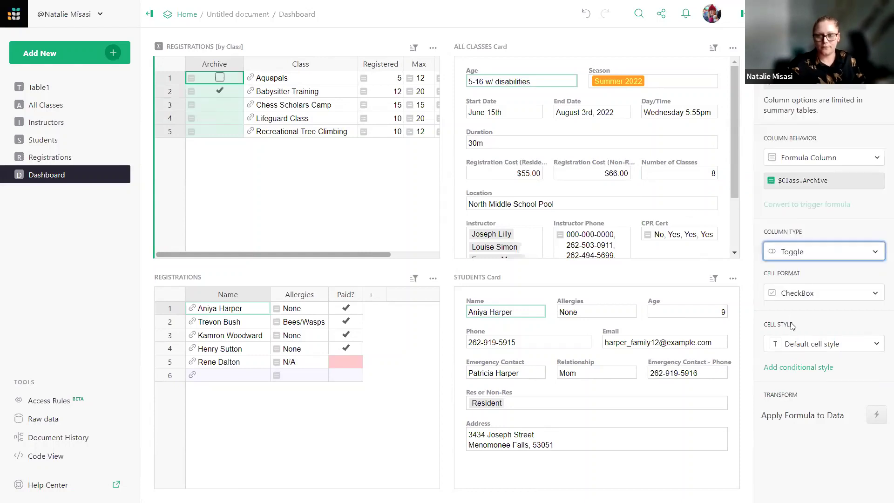
click(807, 293)
click(796, 353)
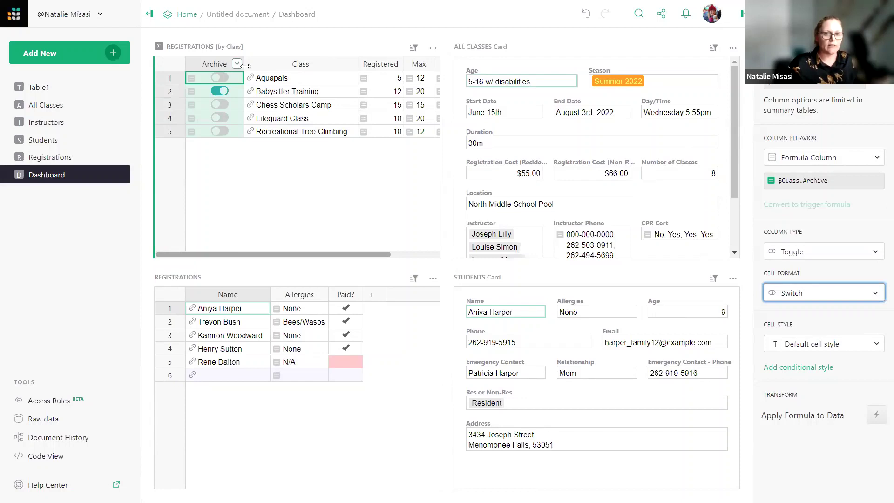
drag(244, 66, 227, 67)
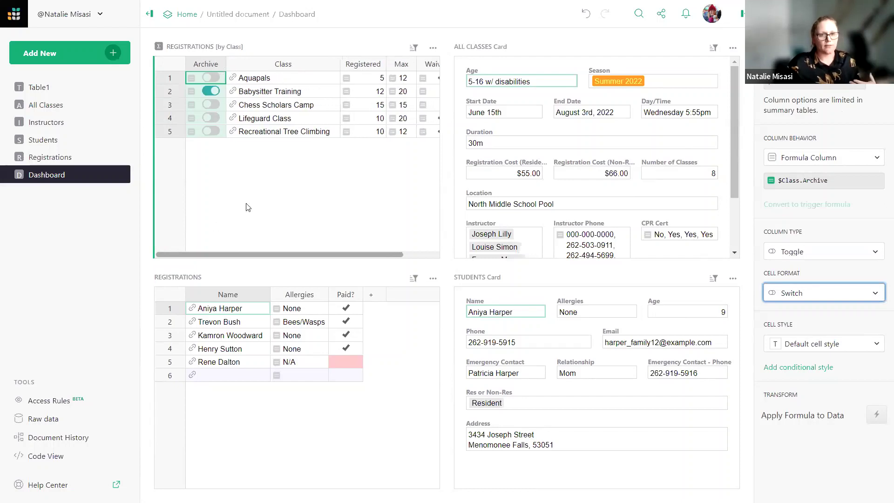
In Access Rules, add table rules for All_Classes with a column rule for Archive
click(269, 91)
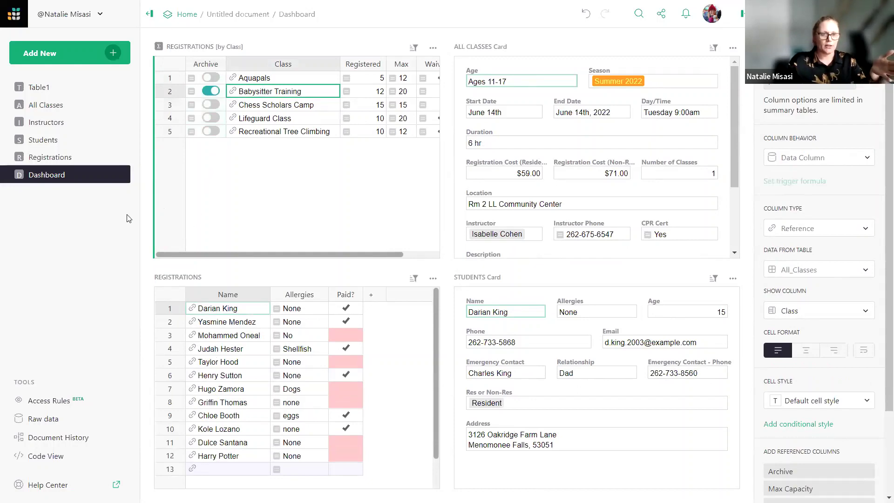
click(61, 106)
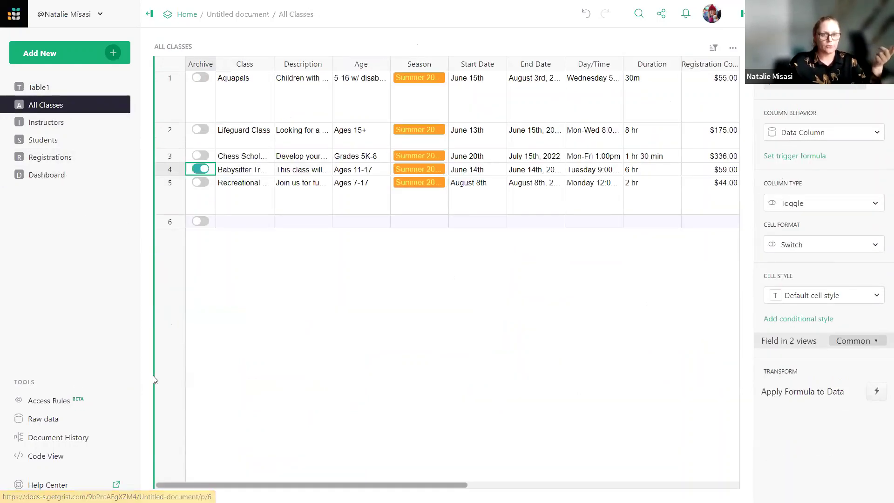
click(48, 400)
click(466, 60)
click(462, 84)
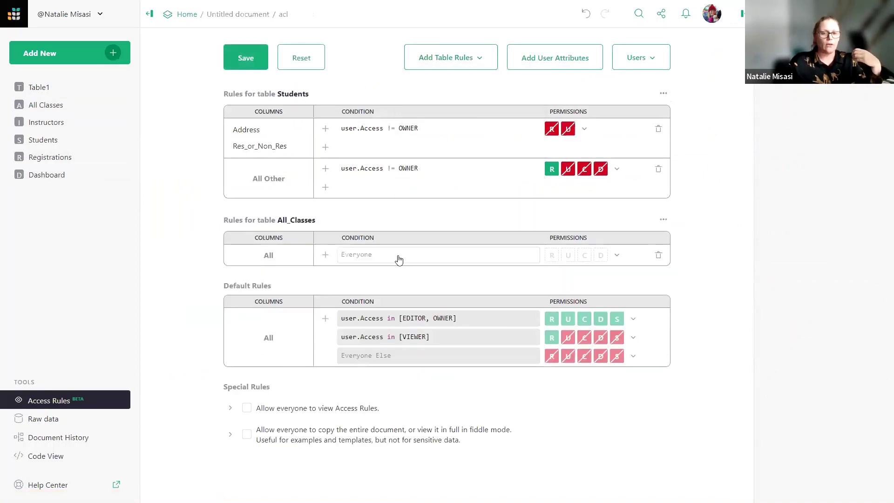
click(663, 219)
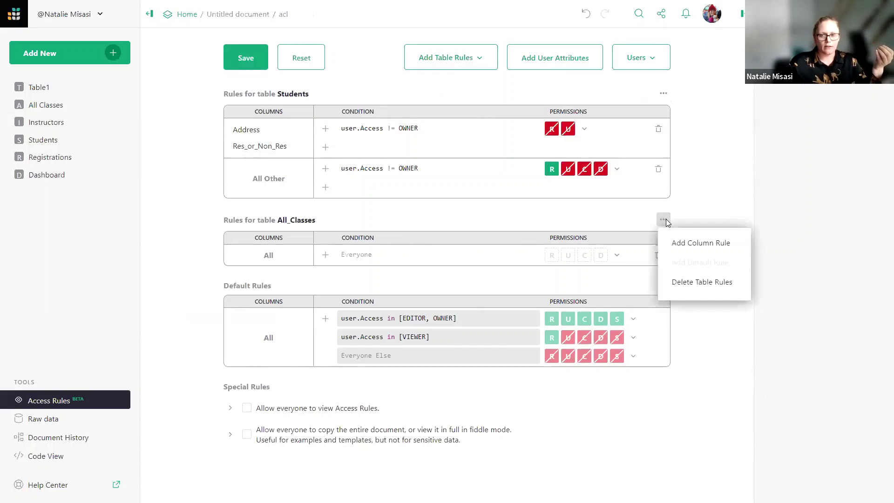
click(671, 241)
click(282, 264)
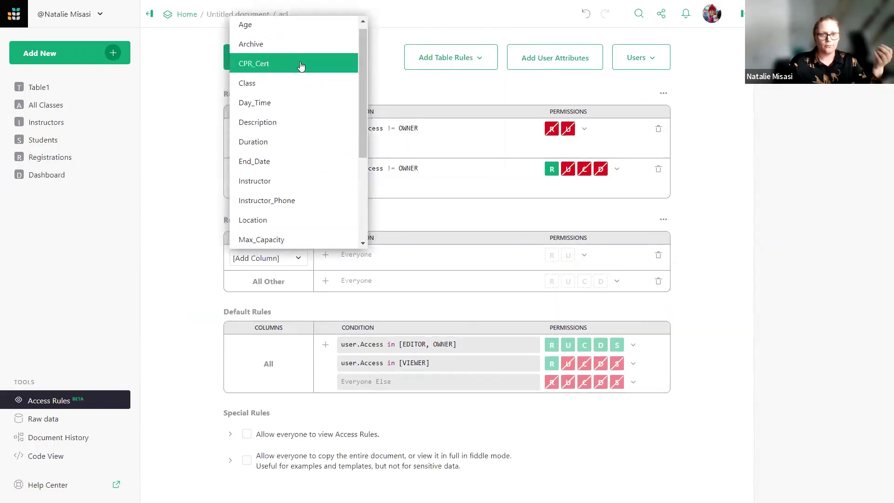
click(251, 51)
Give the Archive rule the user.Access != OWNER condition with Deny All; paste it into All Other
click(386, 173)
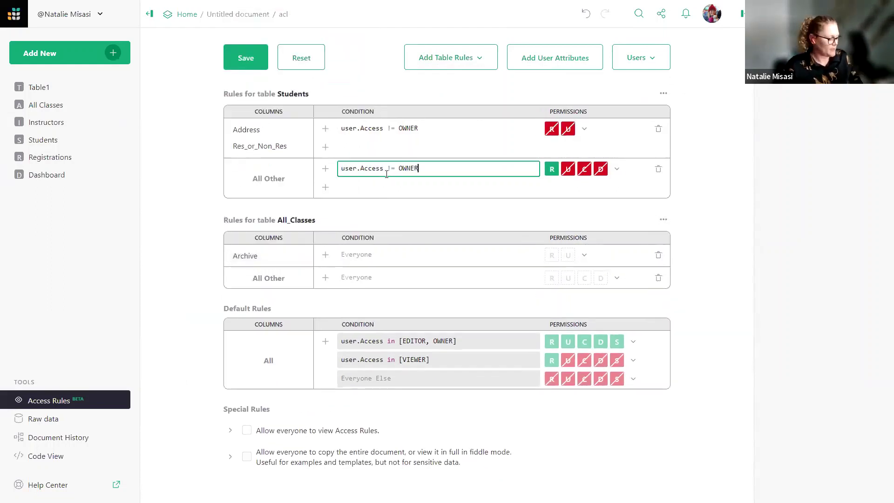
key(ctrl+a)
key(ctrl+c)
click(392, 255)
key(ctrl+v)
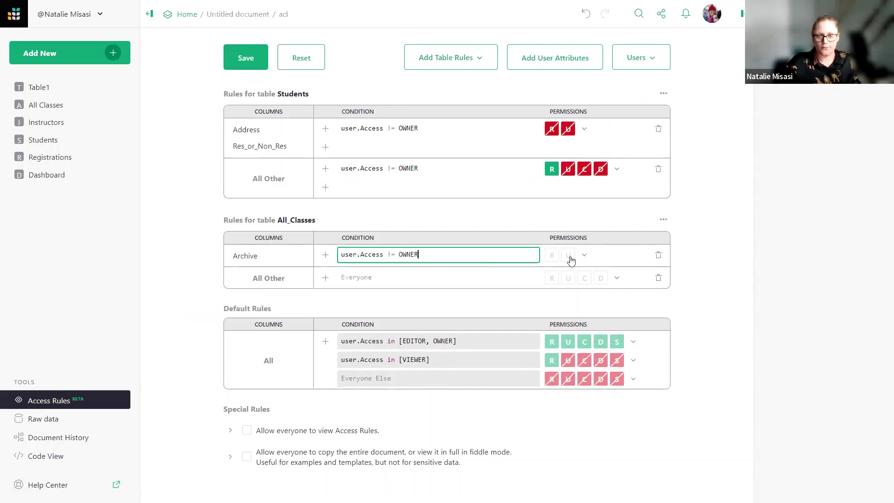
click(585, 254)
click(576, 255)
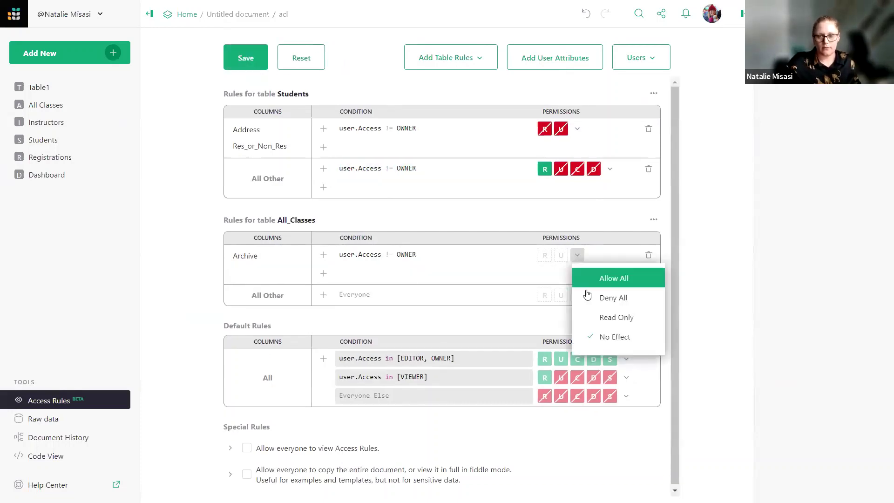
click(587, 296)
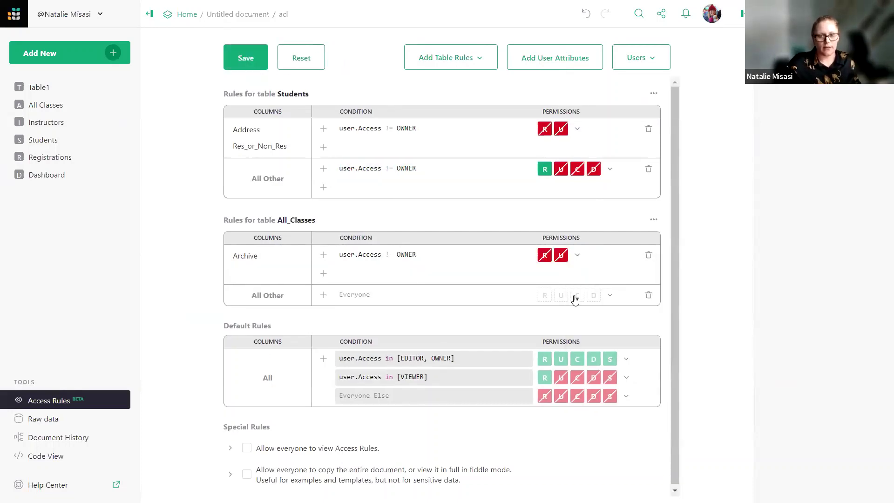
click(365, 310)
key(ctrl+v)
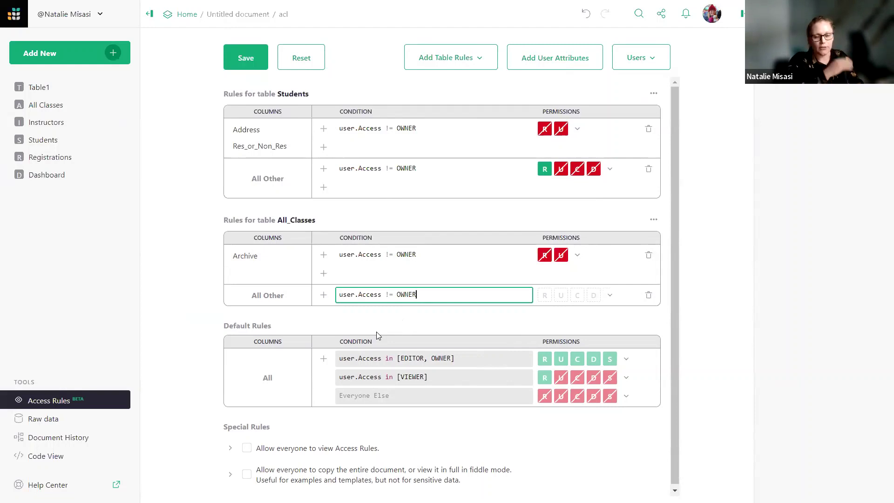
Extend the All Other condition with 'and rec.Archive == True', set Deny All, and save
text(and )
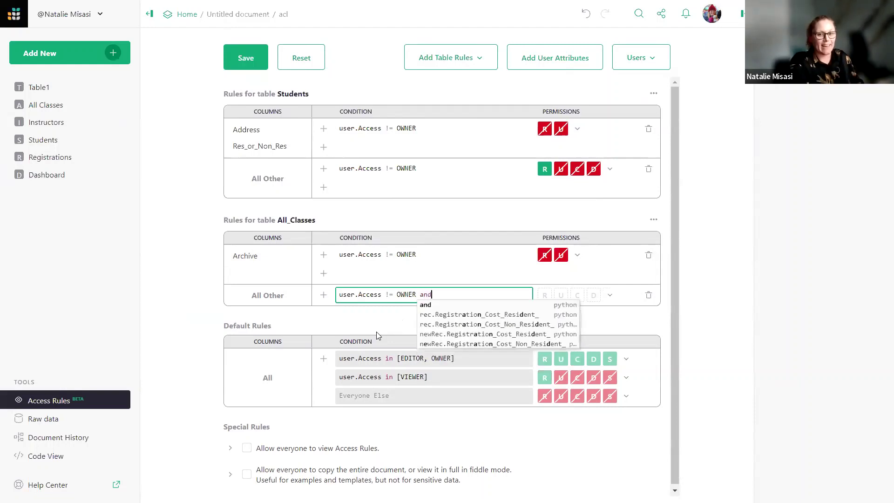
text(rec.)
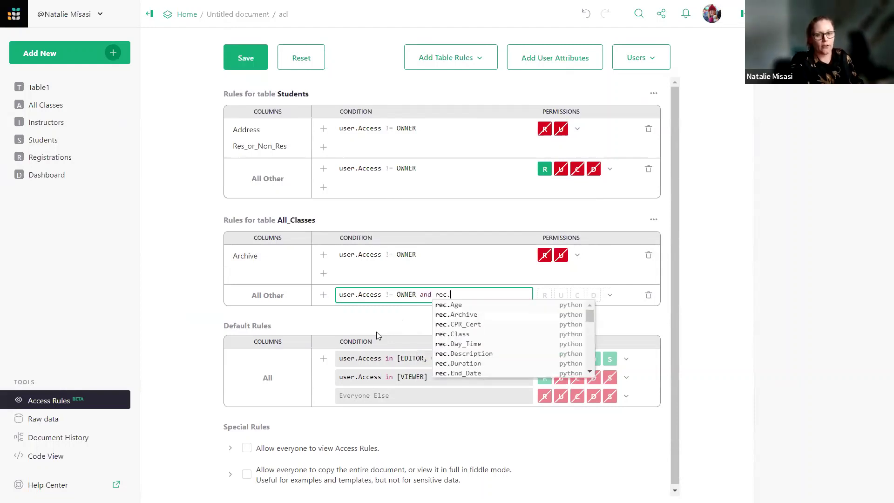
text(ARch)
key(BackSpace)
key(BackSpace)
key(BackSpace)
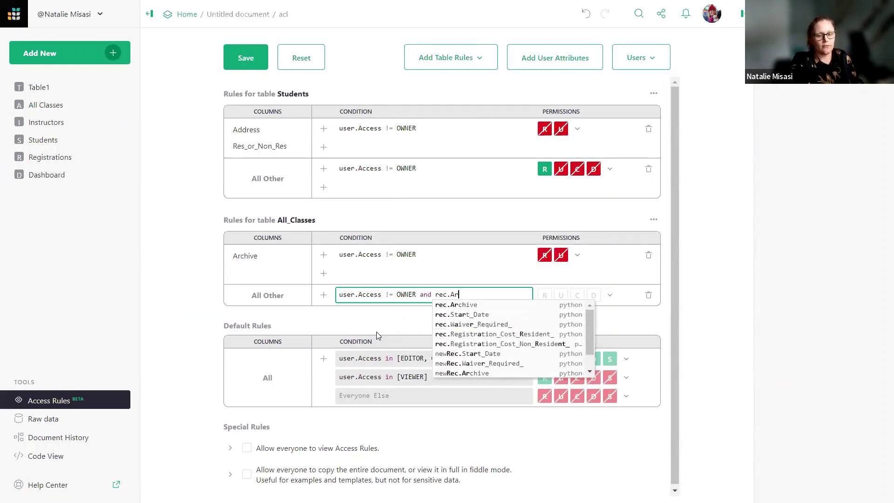
text(rchive == )
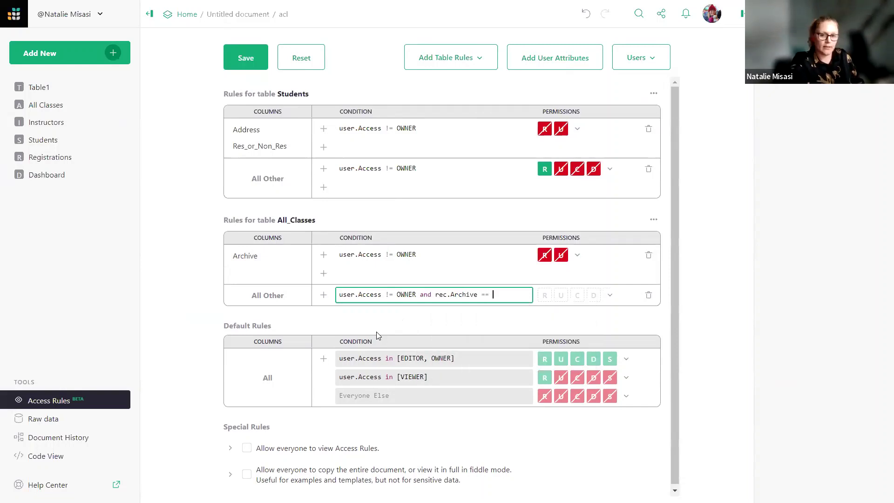
text(True)
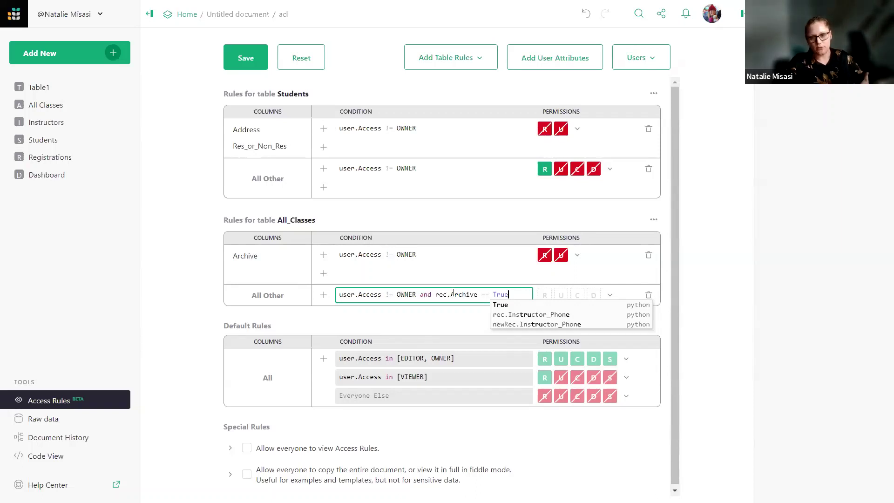
drag(450, 295, 477, 294)
click(470, 295)
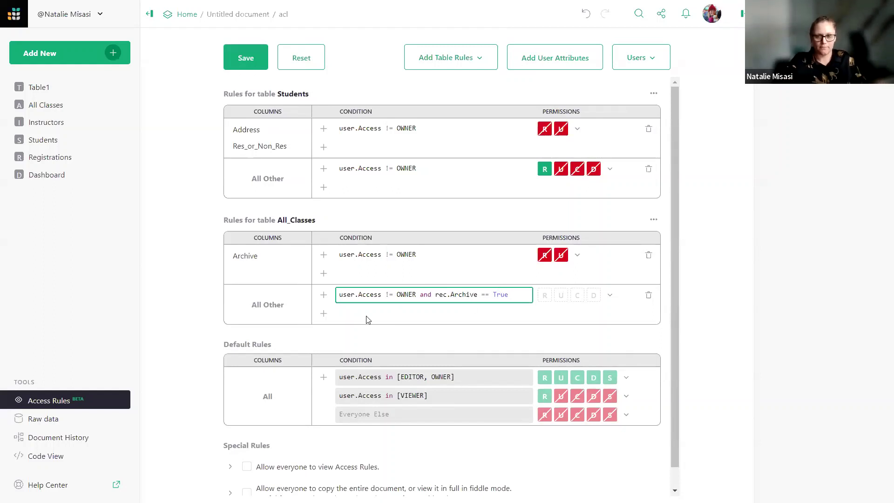
click(609, 294)
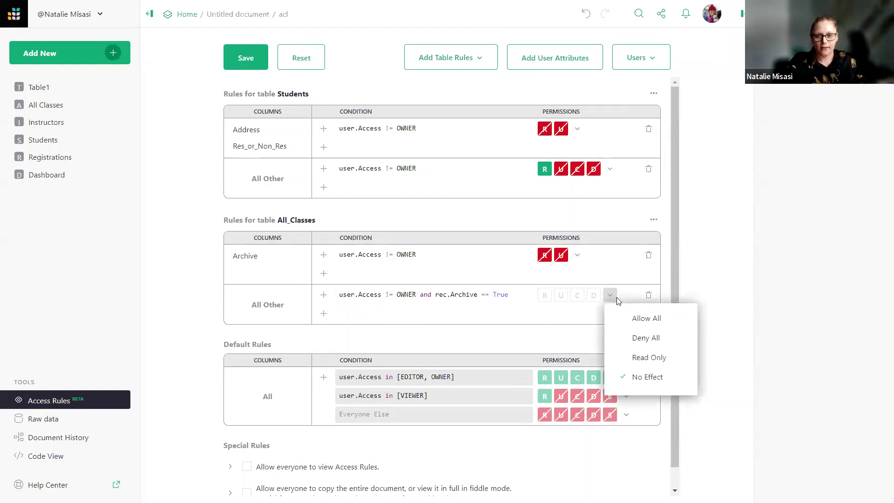
click(647, 337)
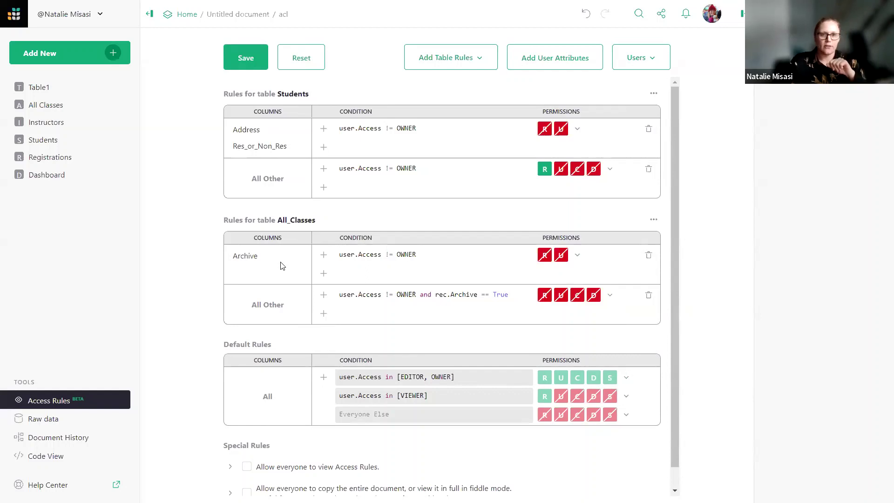
click(248, 71)
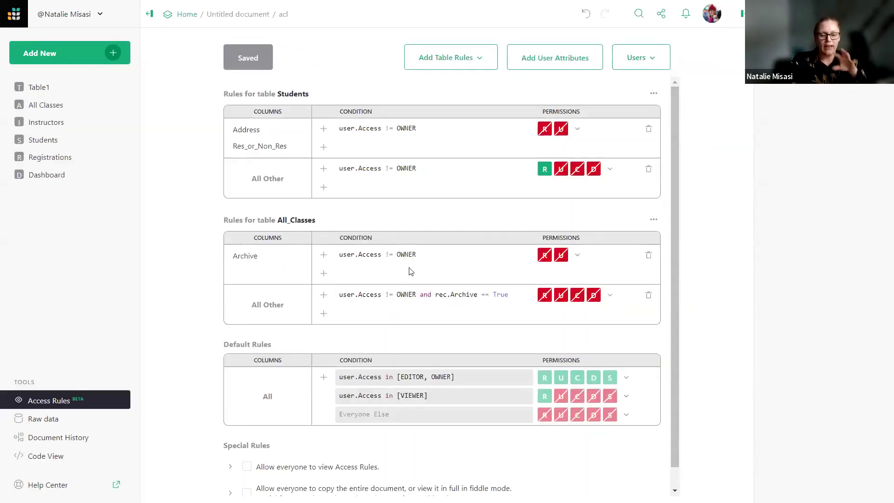
View as Editor 1 to check Dashboard and All Classes, then return to Access Rules as owner
click(656, 61)
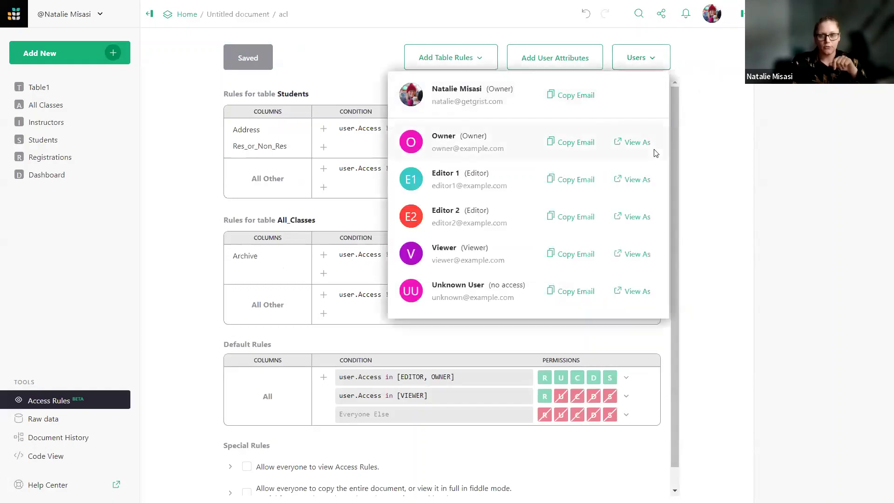
click(637, 180)
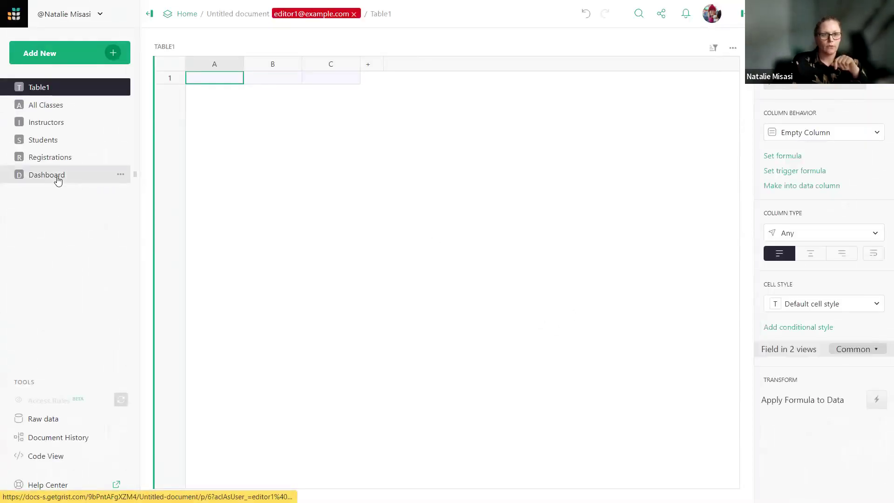
click(58, 181)
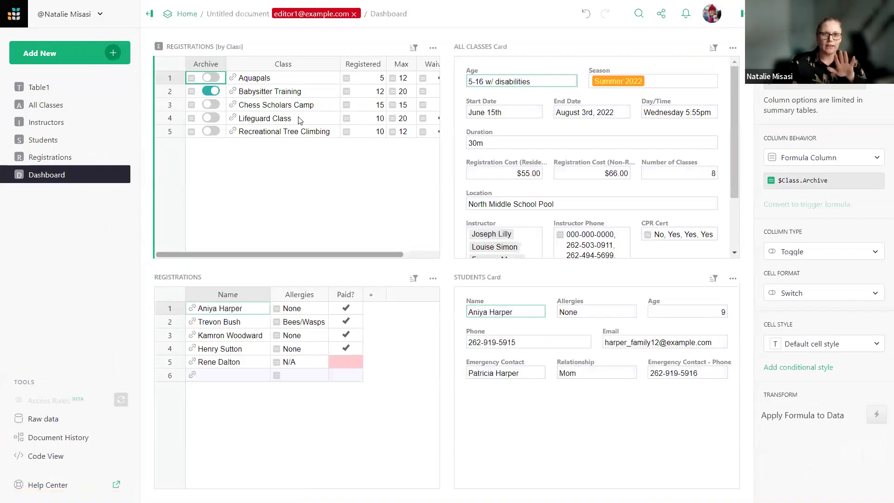
mouse_move(225, 68)
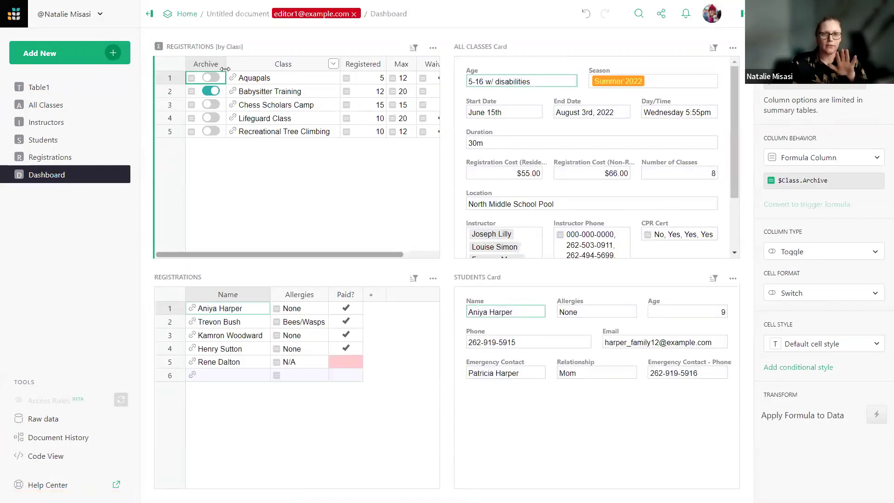
click(72, 108)
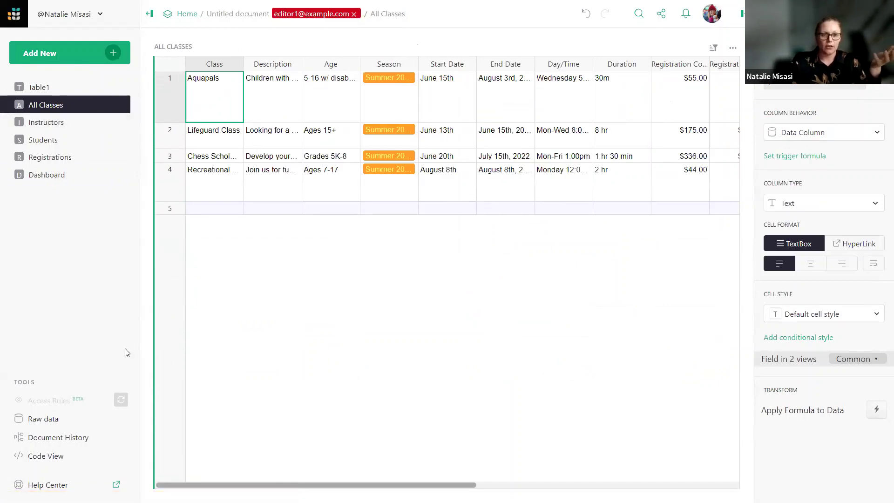
click(121, 399)
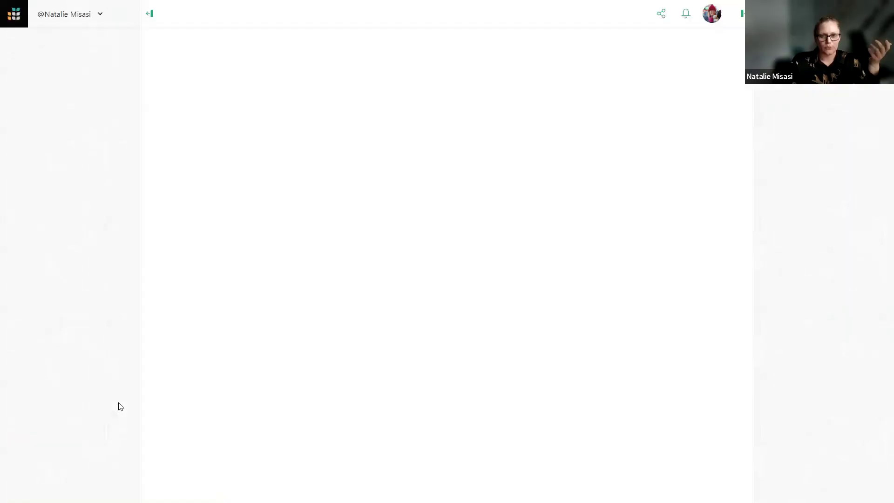
click(453, 57)
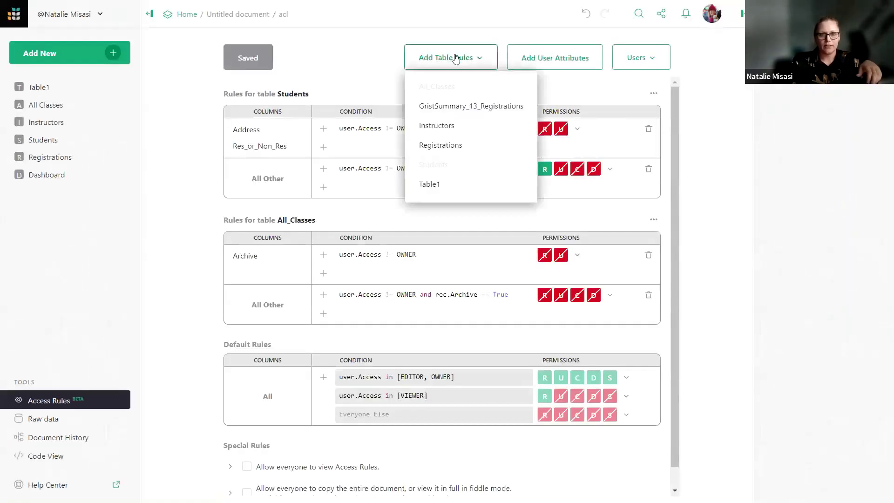
Add GristSummary_13_Registrations rules, reusing the archived-class condition with Deny All
click(454, 102)
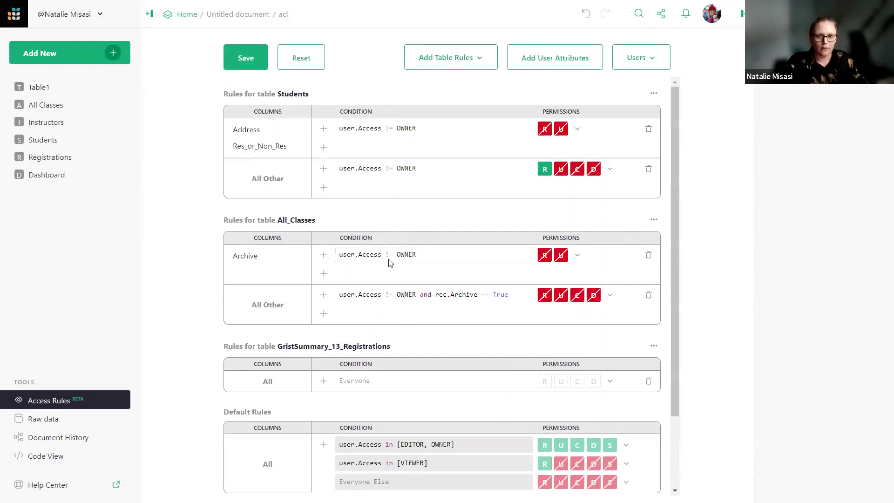
triple_click(399, 294)
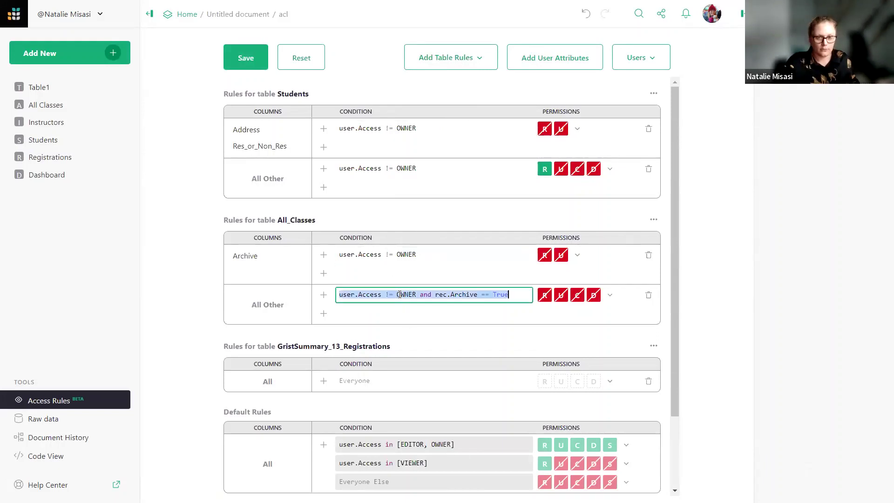
click(395, 381)
key(ctrl+v)
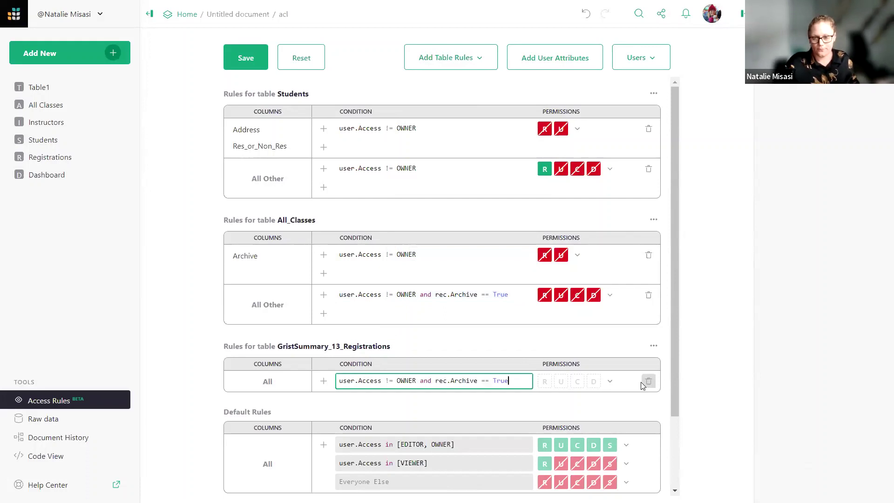
click(609, 381)
click(608, 426)
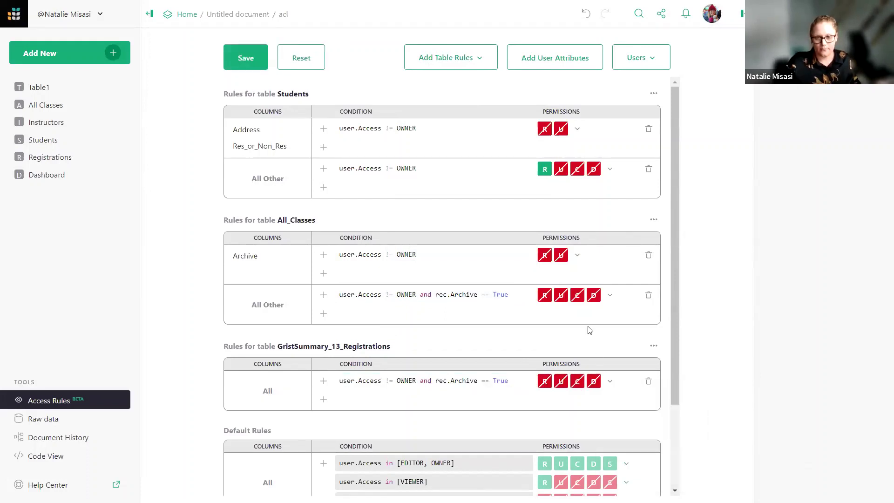
Add a non-owner Deny All column rule for Archive on the summary table and save
click(654, 345)
click(694, 366)
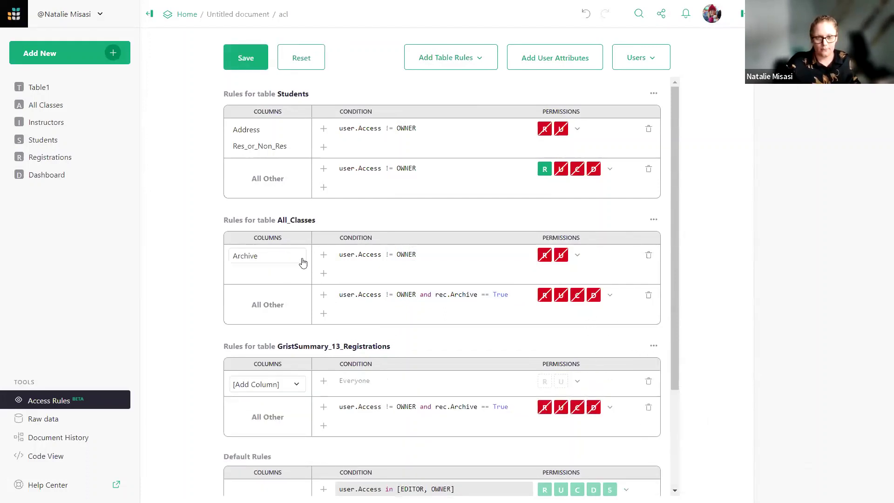
triple_click(408, 256)
key(ctrl+c)
click(363, 381)
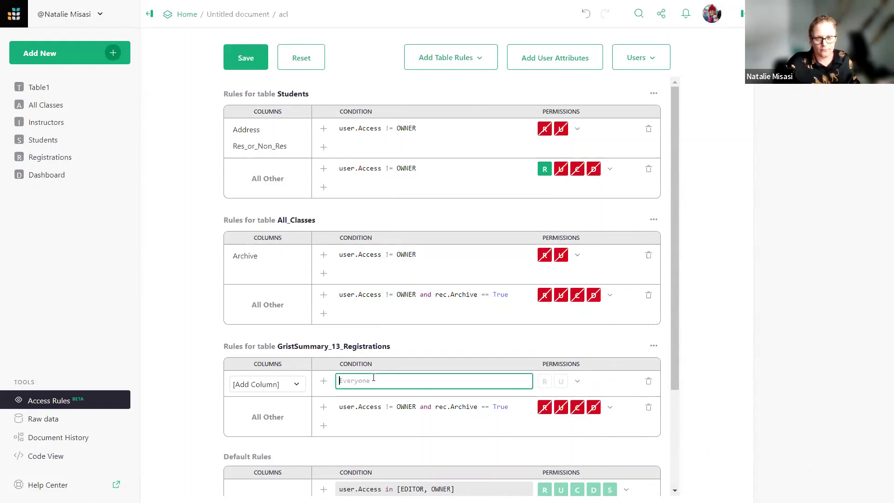
key(ctrl+v)
click(278, 388)
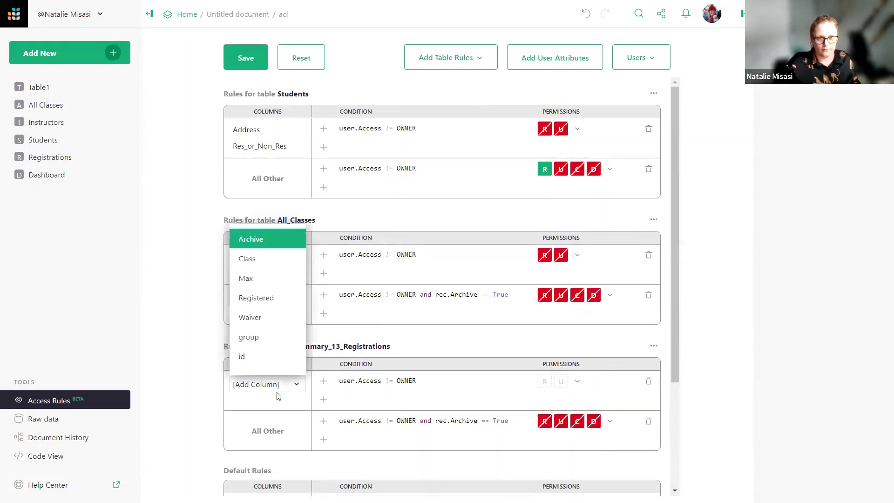
click(290, 240)
click(577, 380)
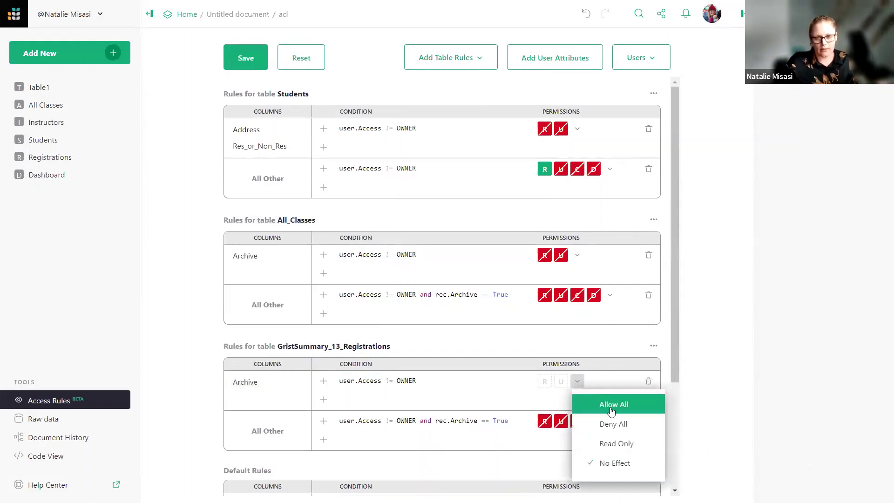
click(601, 423)
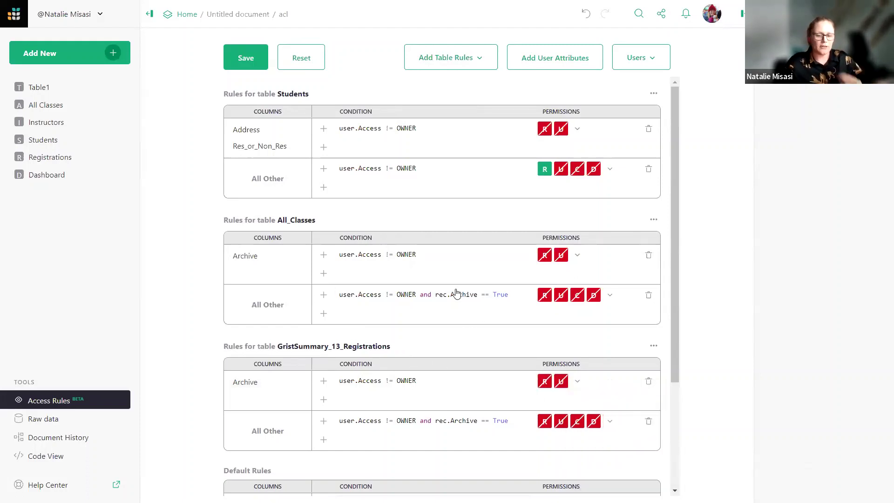
click(254, 65)
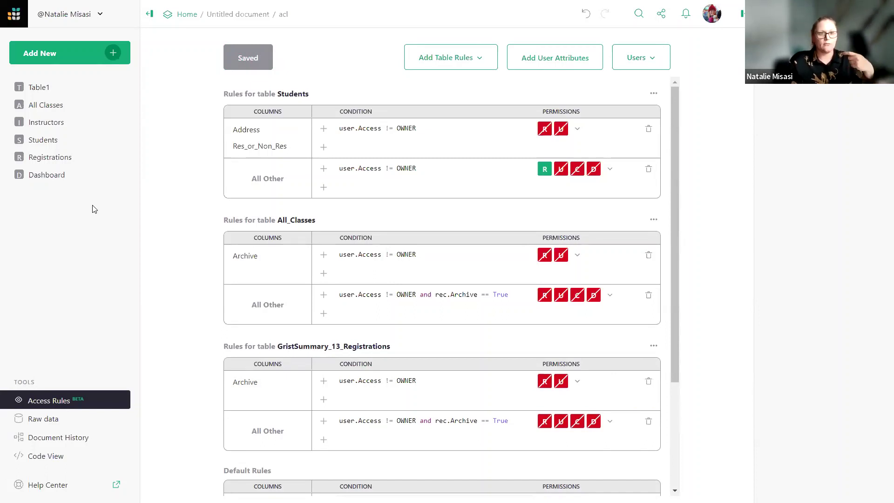
In Students, highlight rows 4–5's shared emergency contact, Grandpa/Family Friend relationships and phone numbers
click(64, 145)
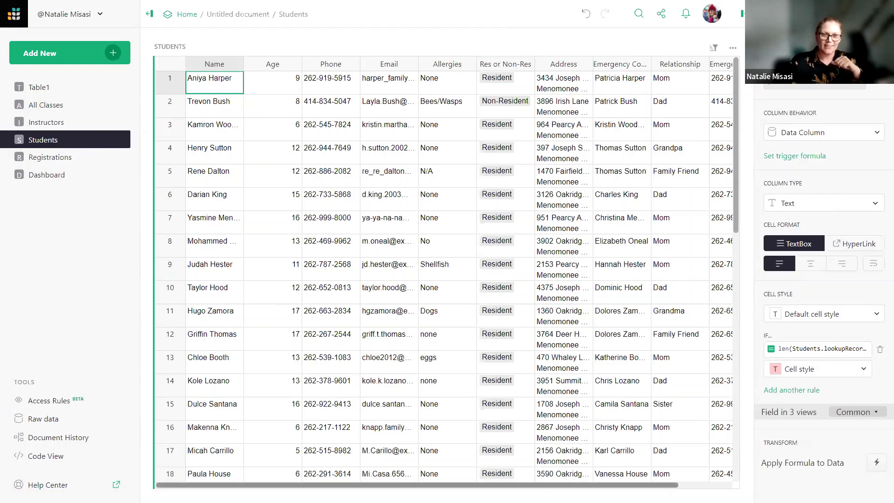
drag(442, 485, 495, 485)
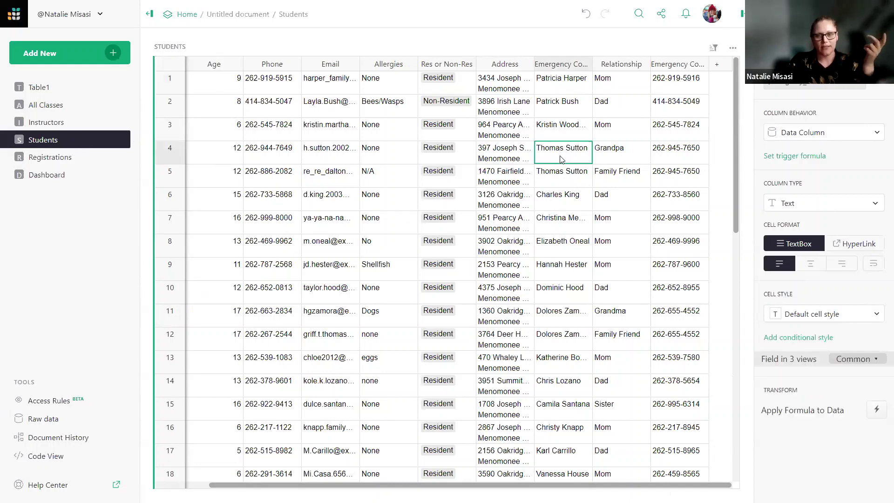
drag(539, 146, 565, 173)
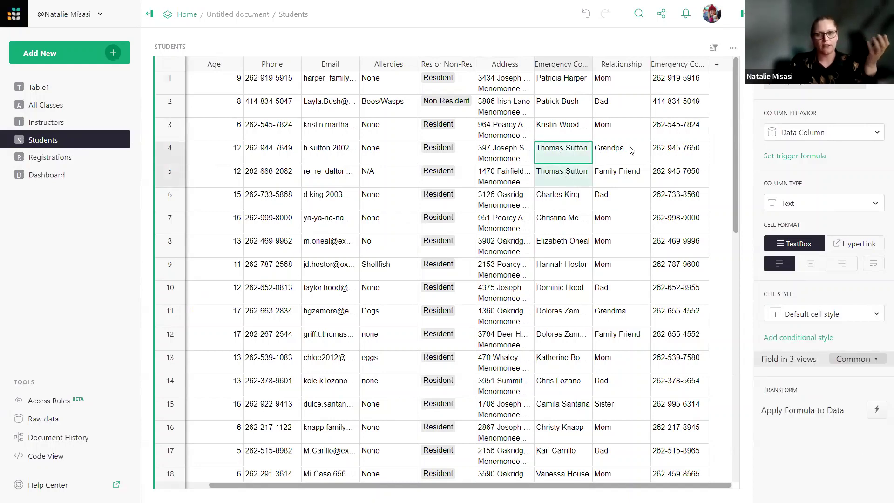
drag(631, 150, 628, 177)
click(618, 173)
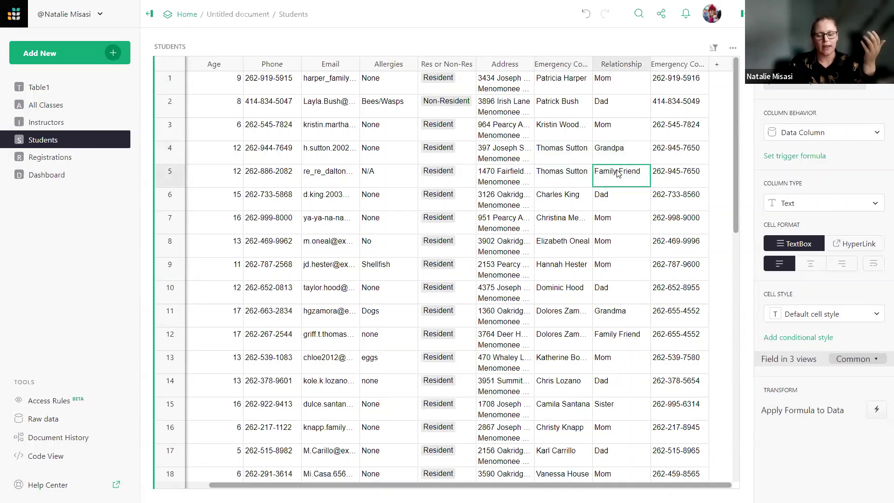
click(621, 163)
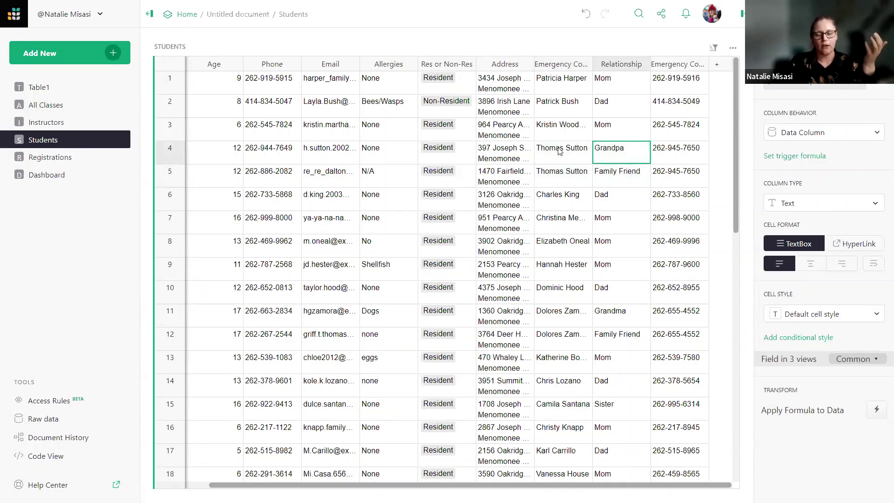
drag(560, 151, 561, 176)
drag(677, 149, 687, 175)
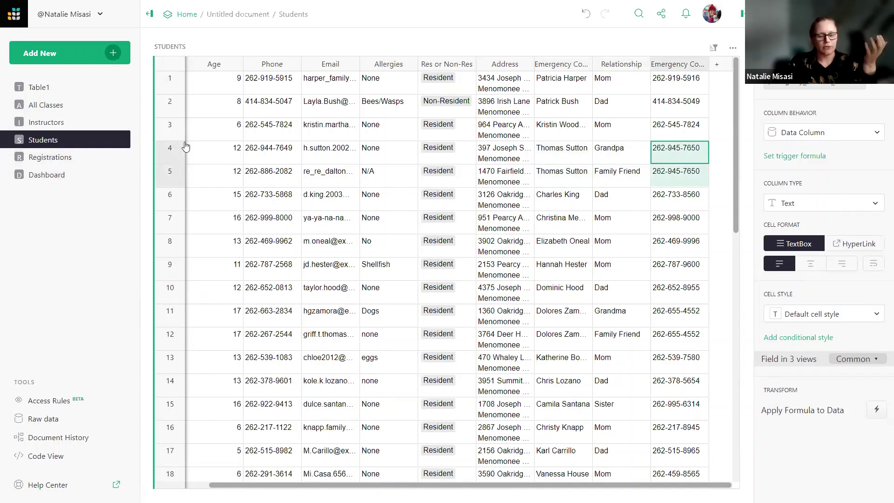
Copy the Students emergency contact names and phone numbers into Table1's columns A and B
click(87, 57)
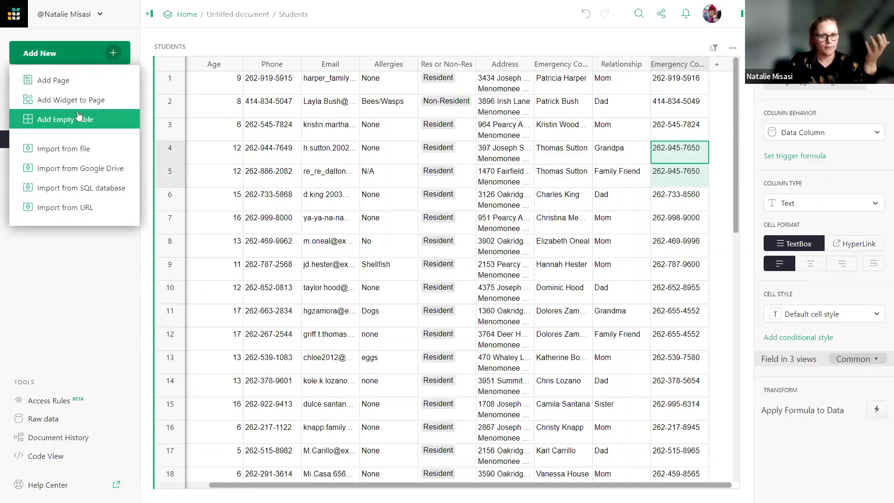
click(168, 44)
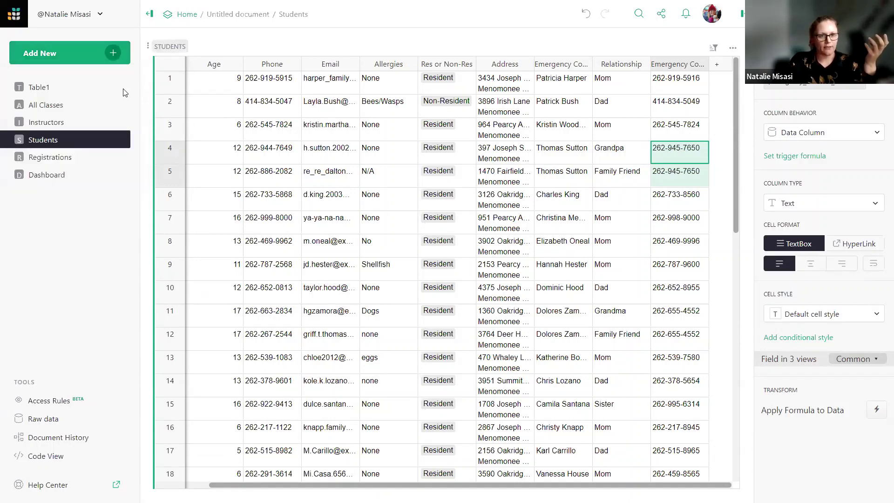
click(76, 89)
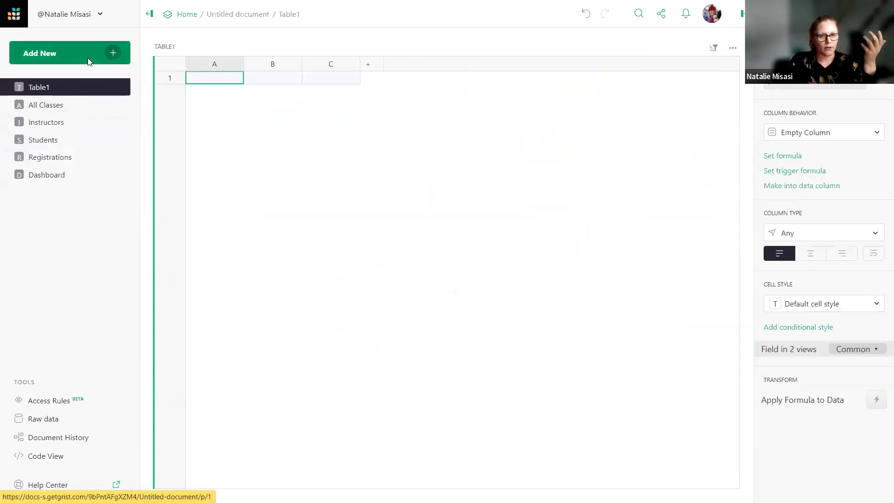
click(43, 140)
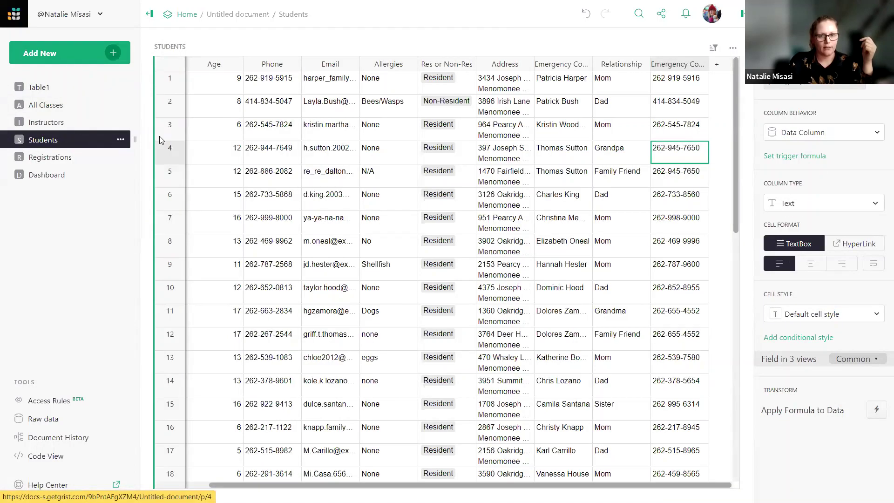
click(565, 64)
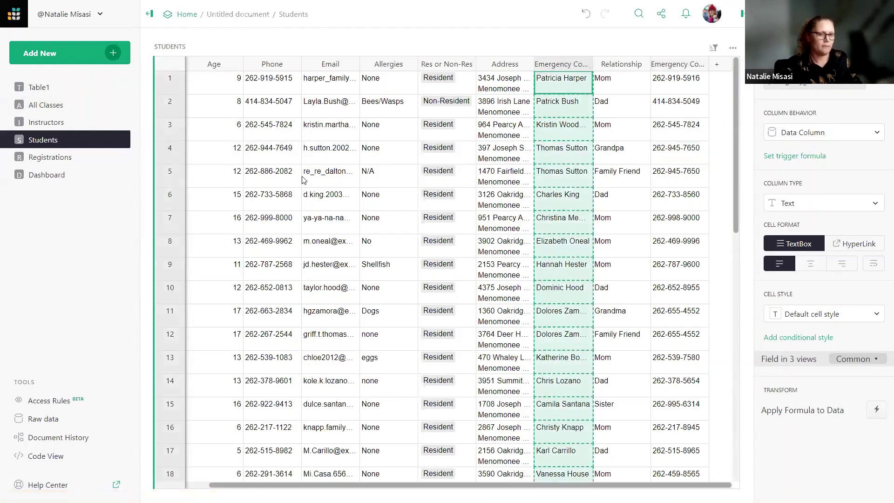
click(70, 89)
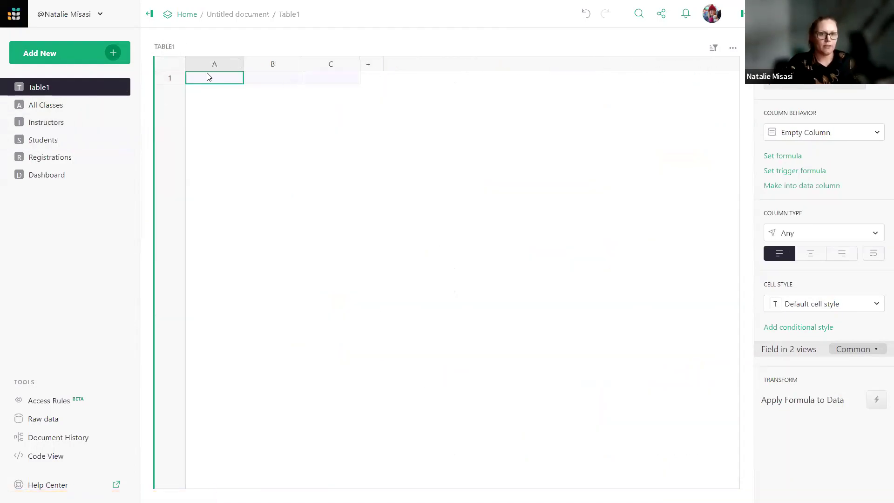
key(ctrl+v)
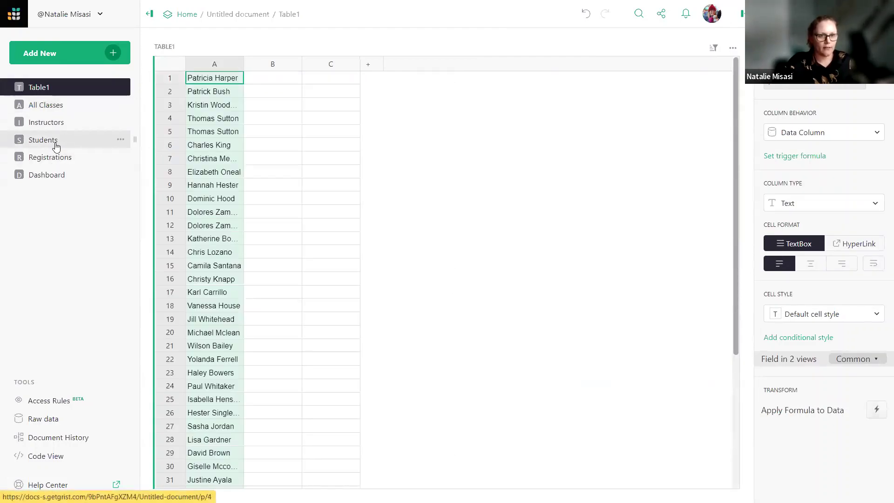
click(51, 140)
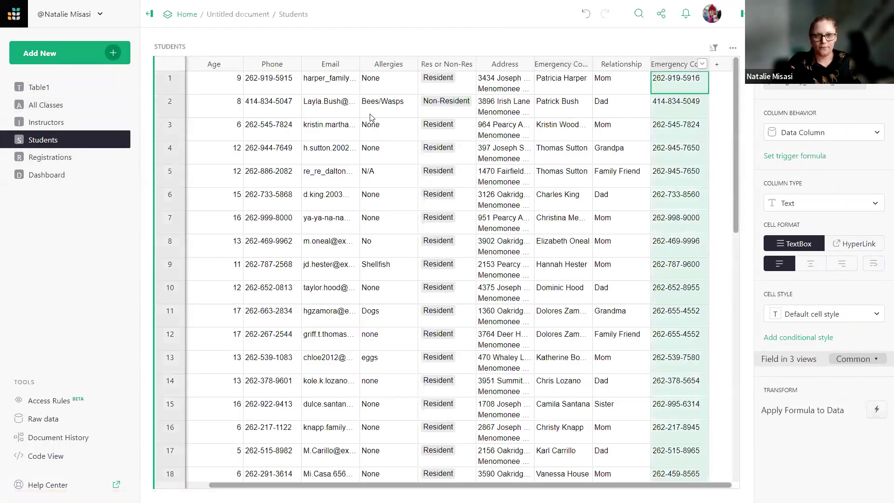
click(61, 92)
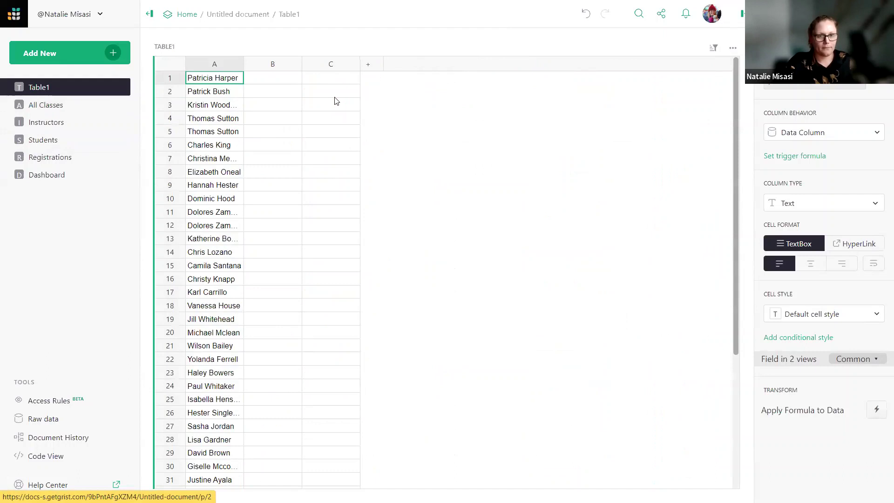
click(273, 81)
key(ctrl+v)
Rename Table1's columns to Emergency Contact and Phone, and widen Emergency Contact
double_click(216, 66)
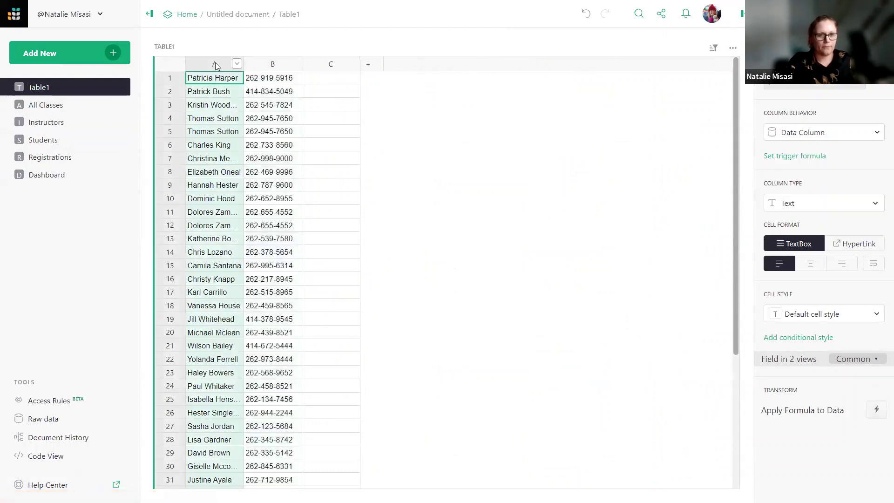
text(Emerge)
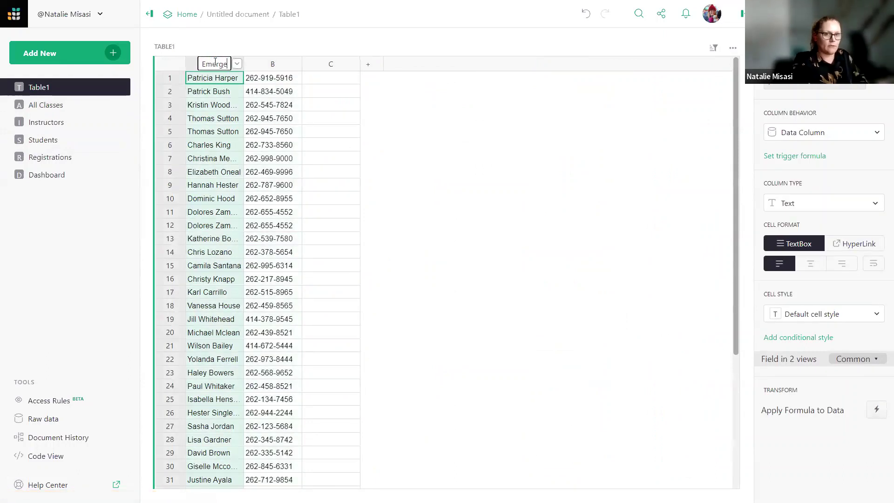
text(ncy Contact)
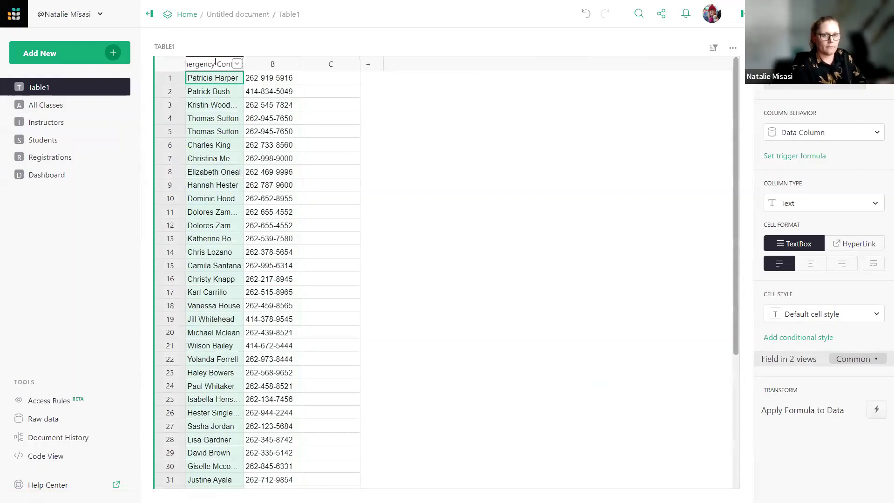
key(Tab)
text(PO)
key(BackSpace)
text(hone)
key(Return)
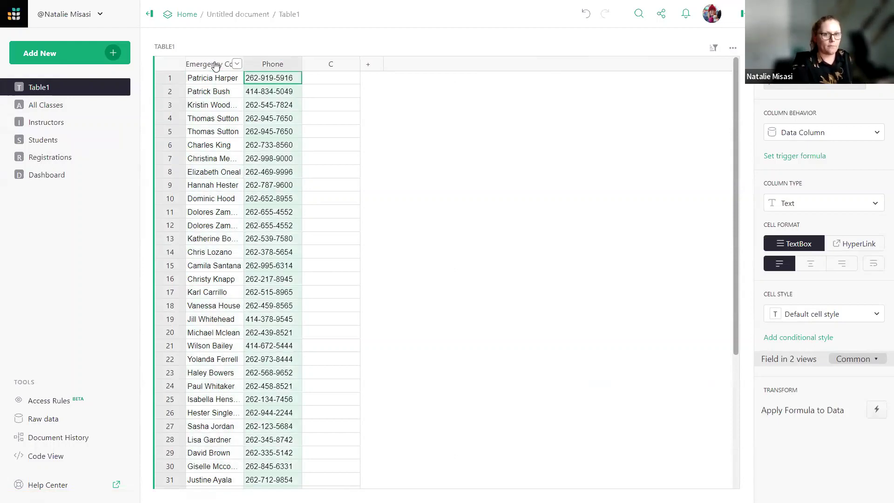
drag(243, 64, 292, 64)
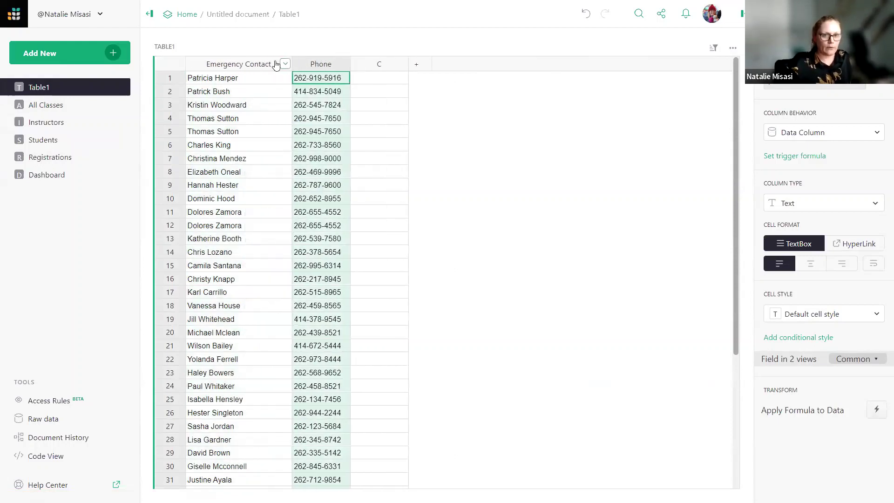
Rename the table to Emergency V1
click(168, 47)
text(Emer)
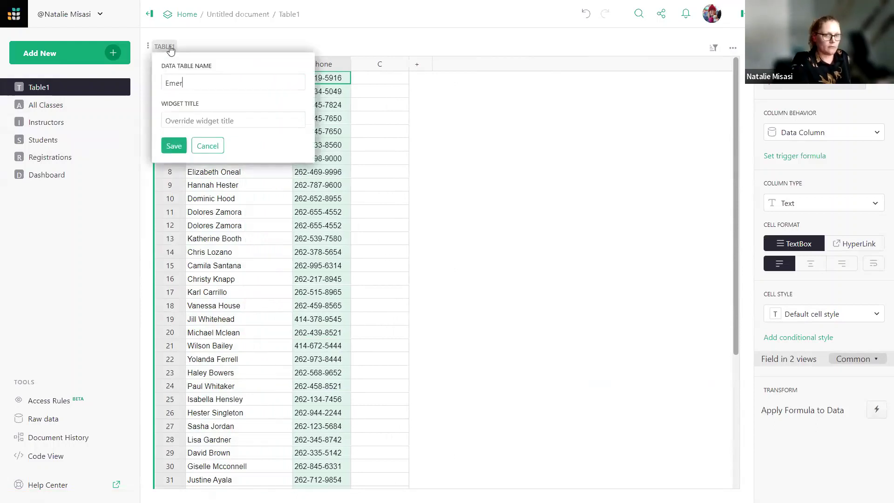
text(gency VA)
key(Return)
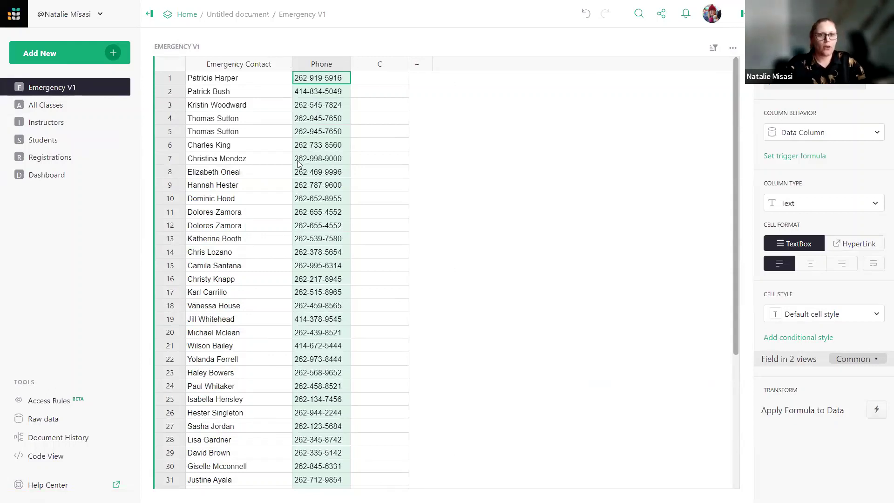
Select row 4's emergency contact cell and bring up the Add New menu
click(265, 121)
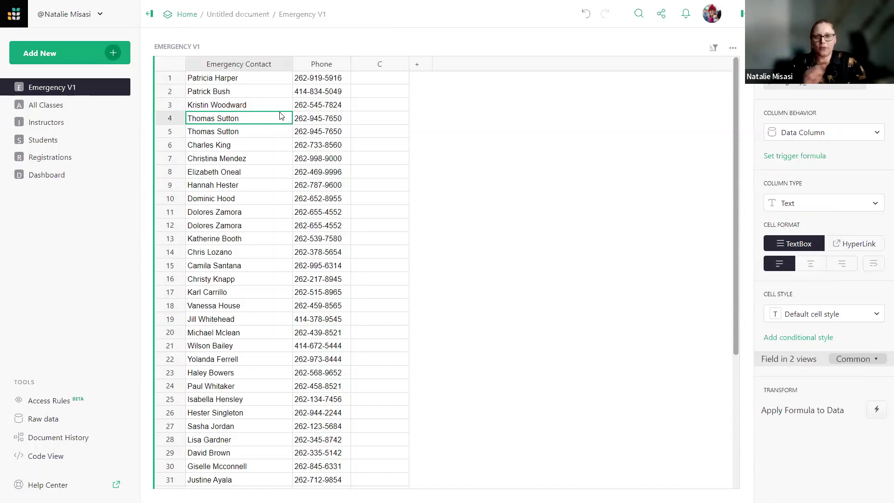
click(78, 55)
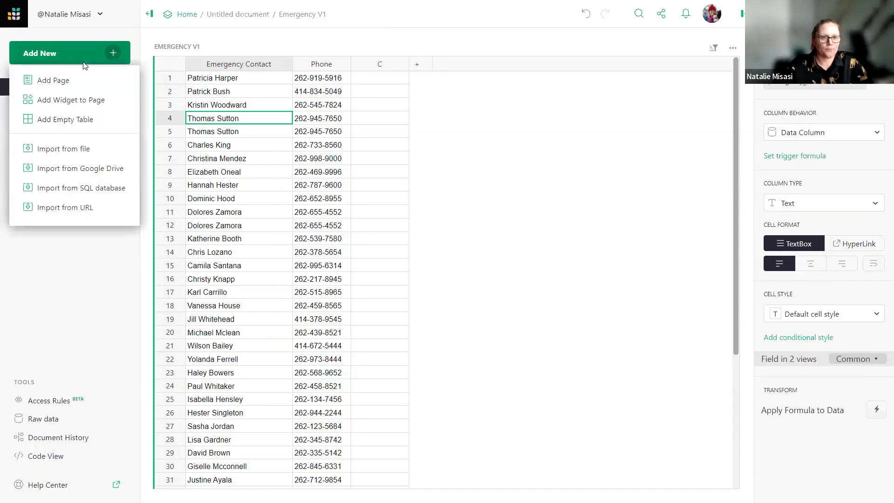
Add a summary widget of Emergency V1 grouped by Emergency Contact and check its counts
click(87, 102)
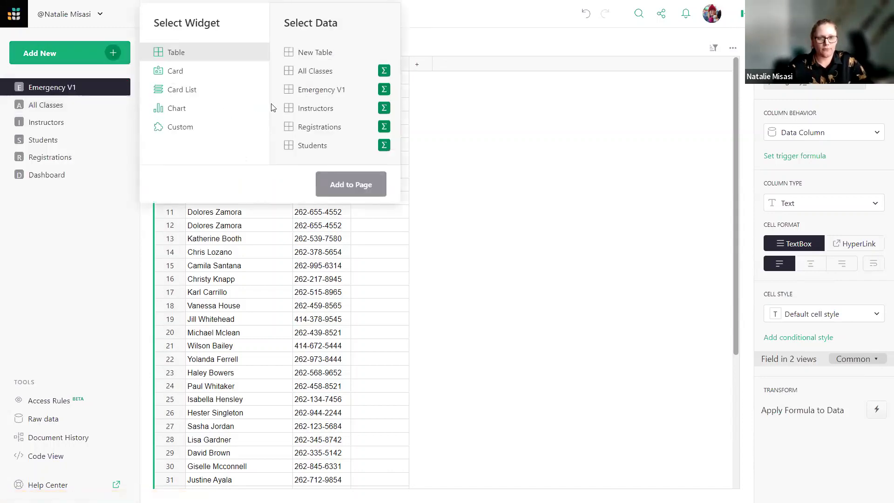
click(349, 91)
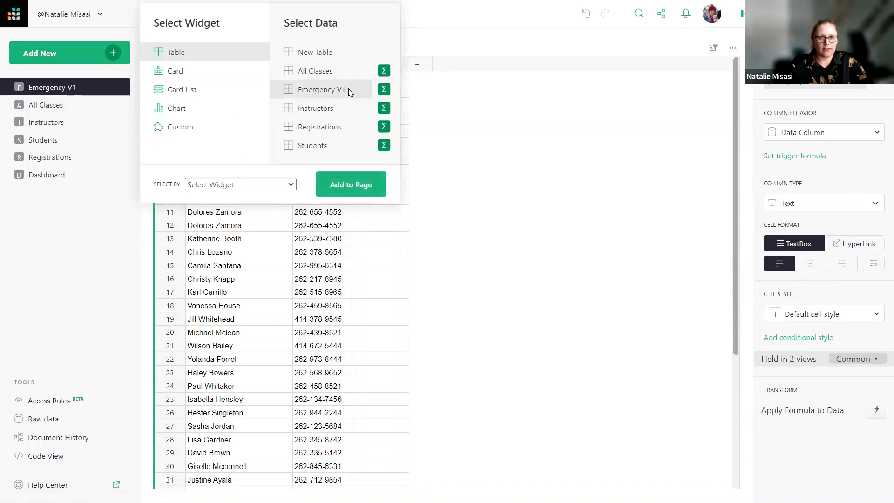
click(388, 91)
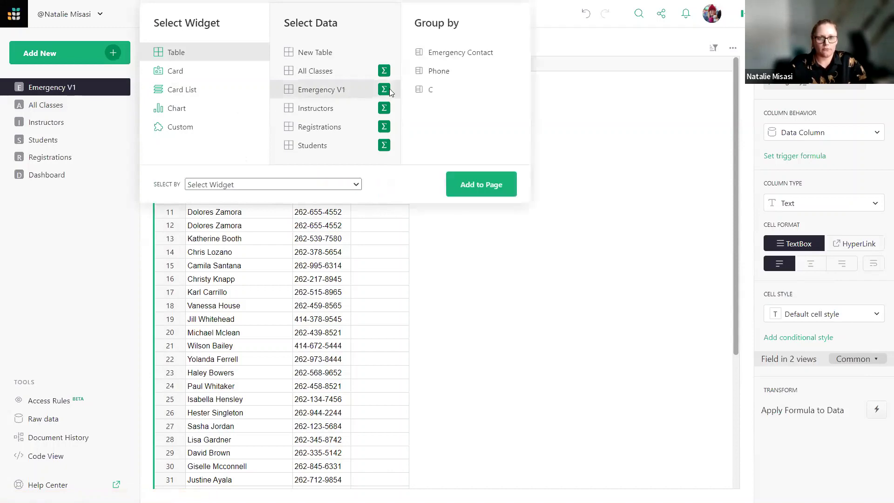
click(477, 53)
click(486, 192)
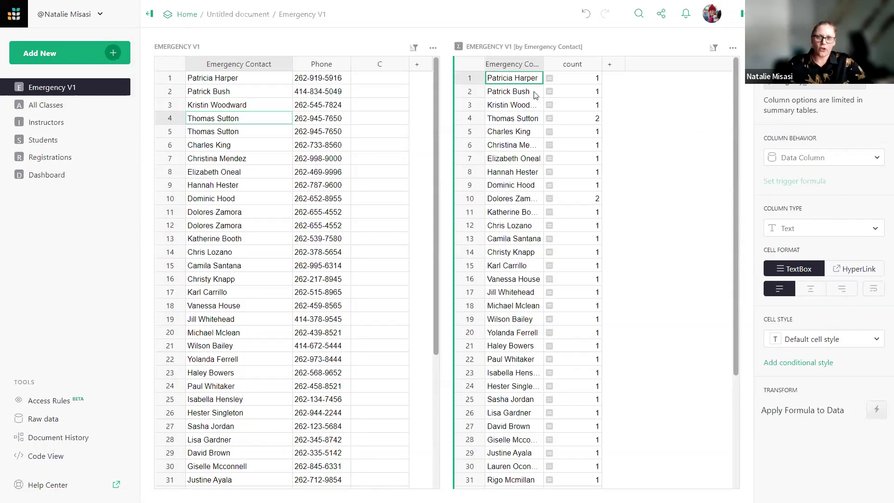
click(591, 205)
click(587, 118)
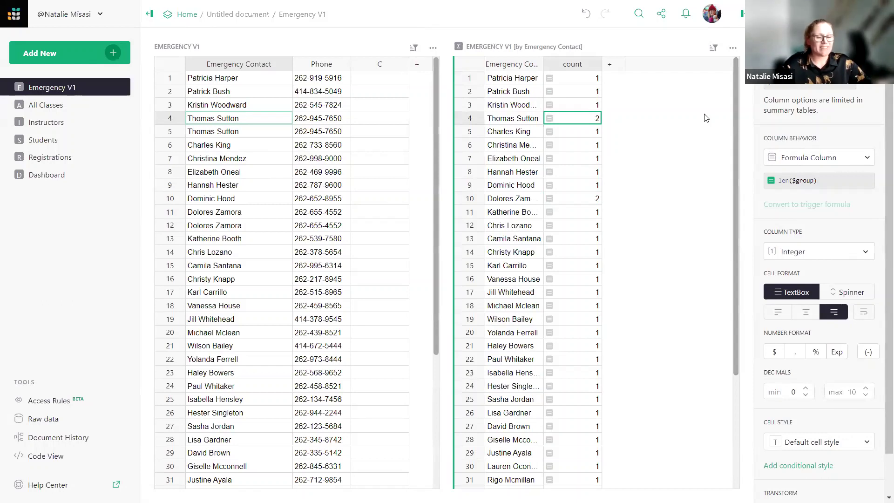
Detach the summary into a standalone Table1 and delete its count column
click(852, 32)
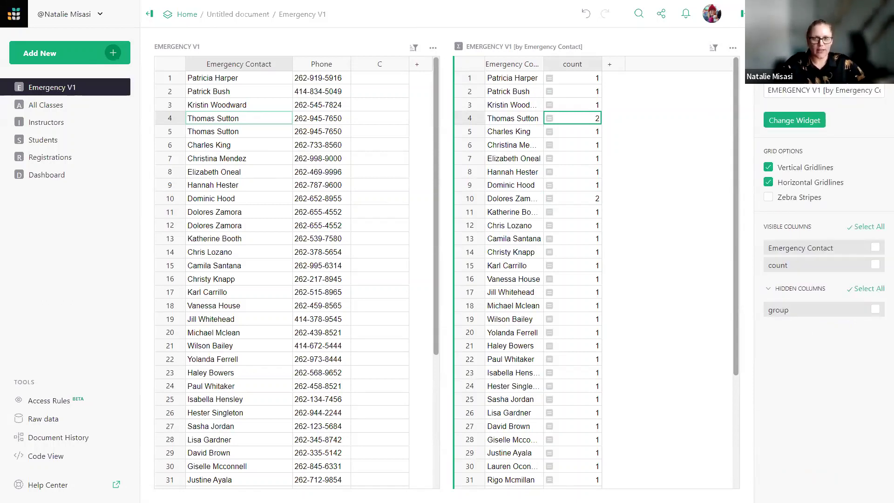
click(866, 58)
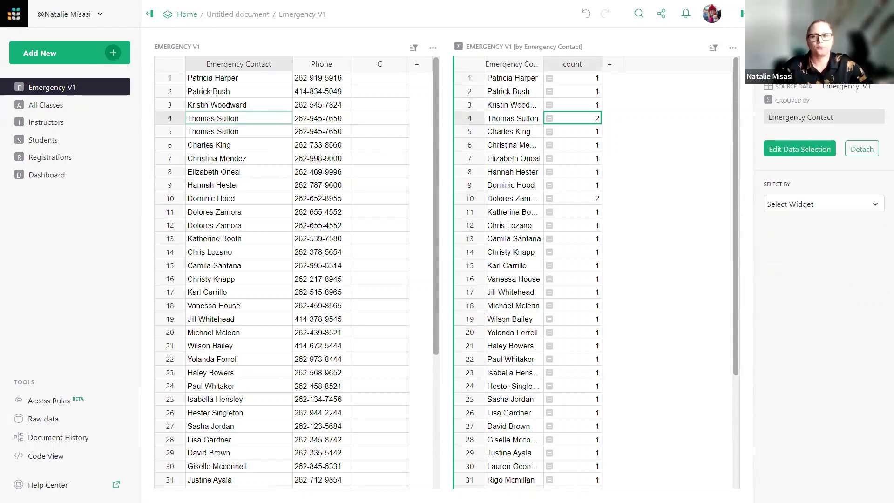
click(866, 149)
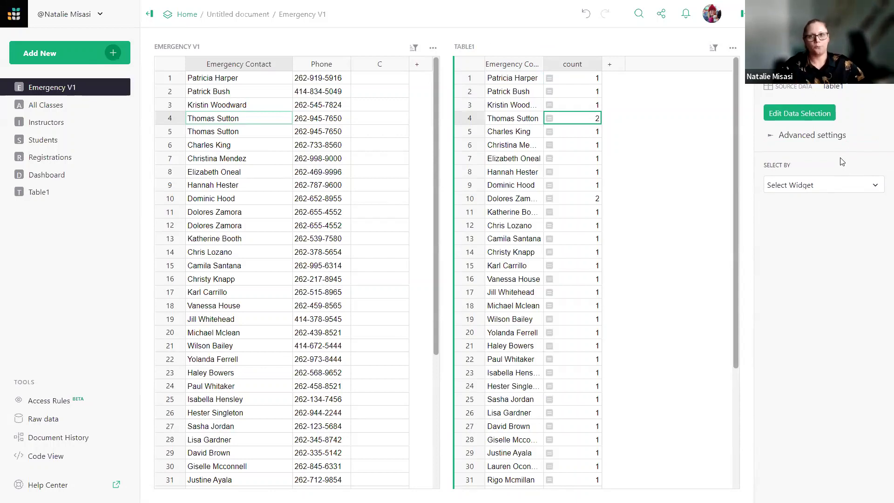
click(594, 64)
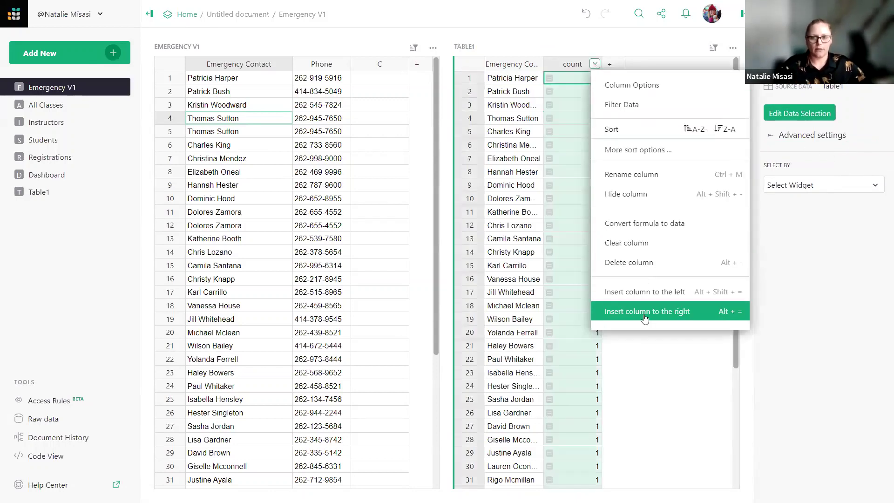
click(644, 262)
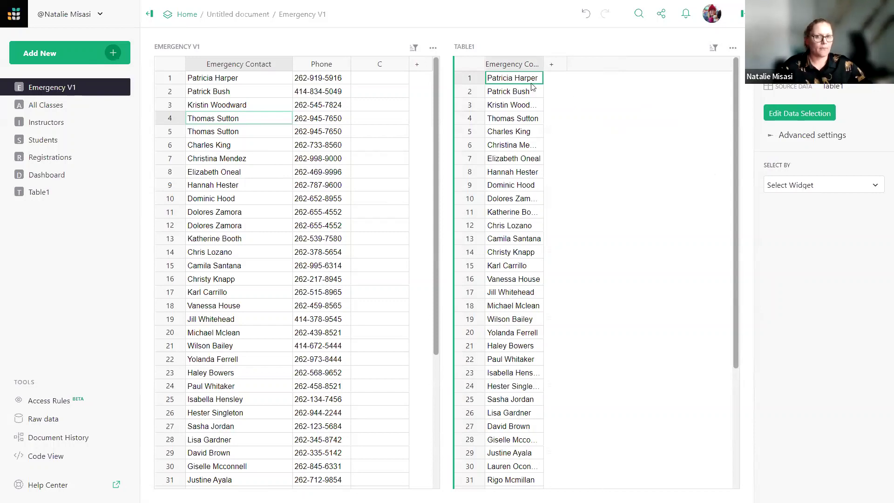
Add a Phone column to Table1 and start a formula in its first cell
click(555, 67)
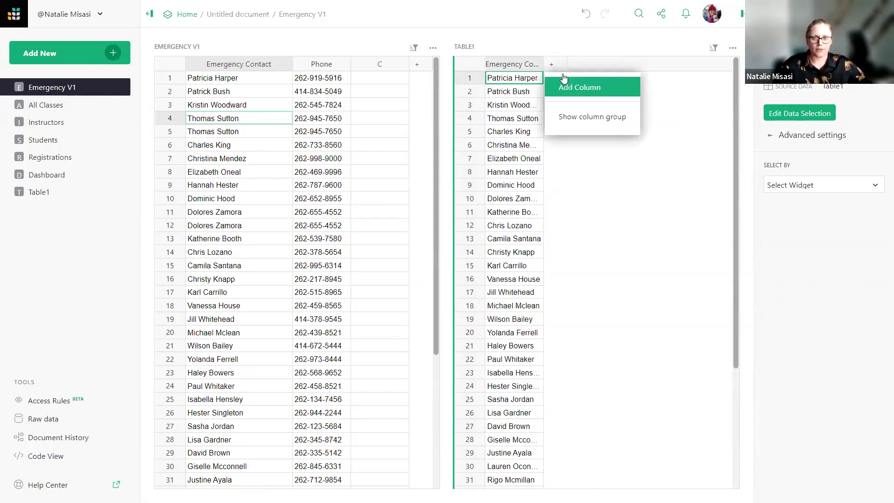
click(564, 83)
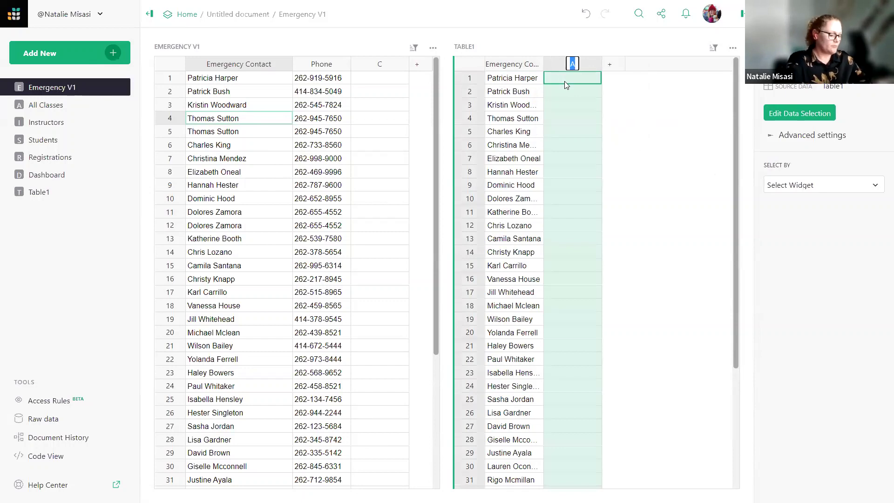
text(Phone)
key(Return)
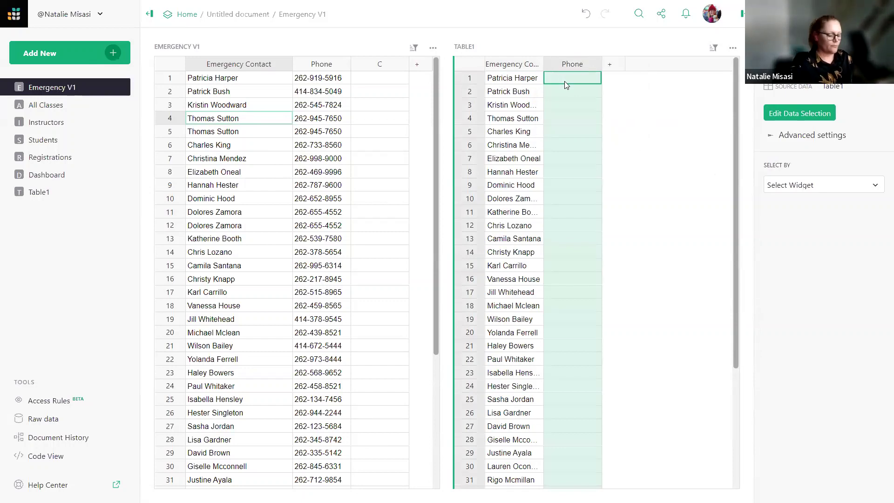
key(equal)
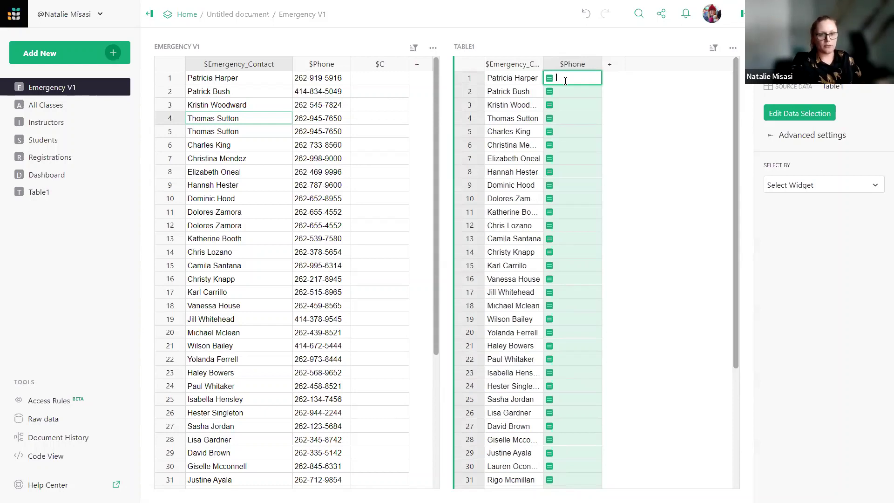
Enter the formula Emergency_V1.lookupRecords(Emergency_Contact=$Emergency_Contact).Phone in Table1's Phone column
text(Emer)
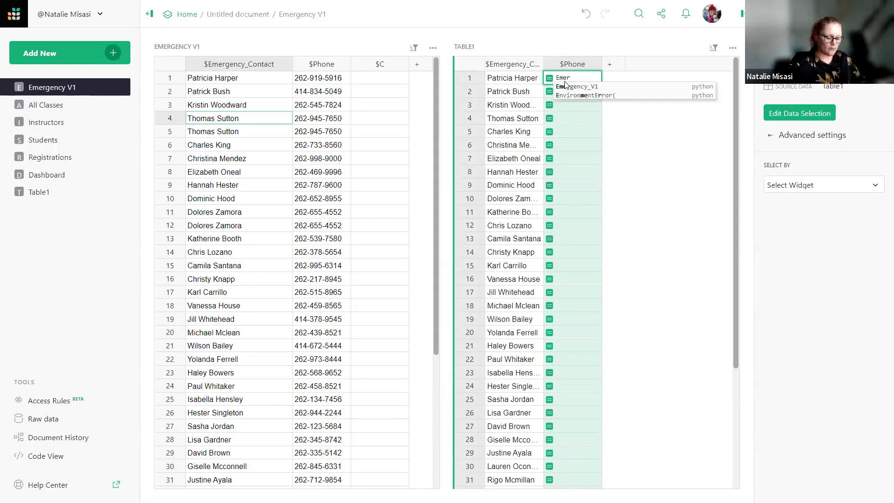
click(565, 86)
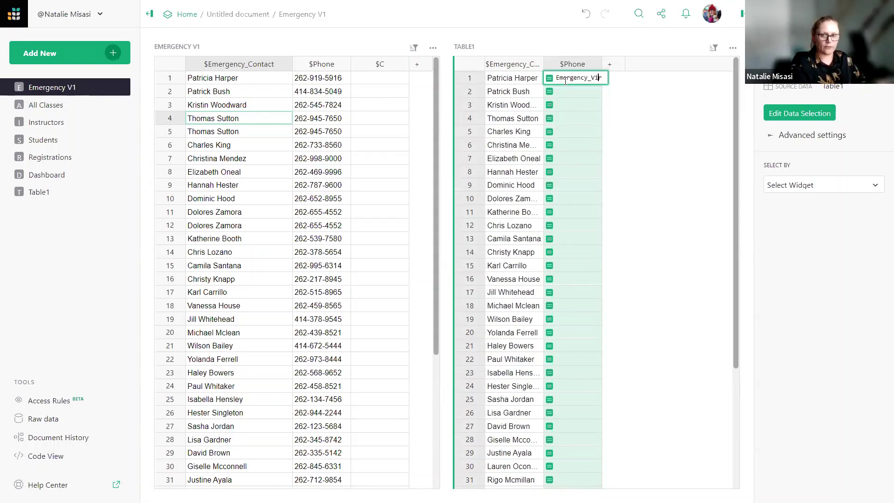
key(BackSpace)
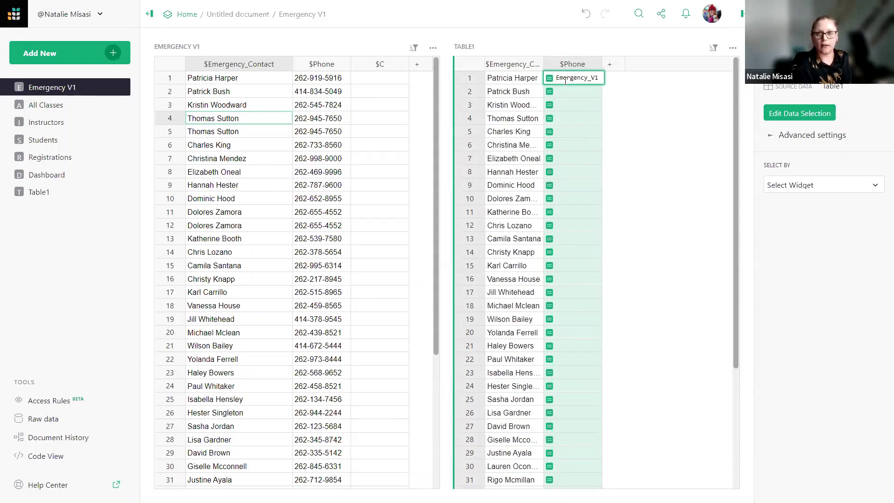
text(.)
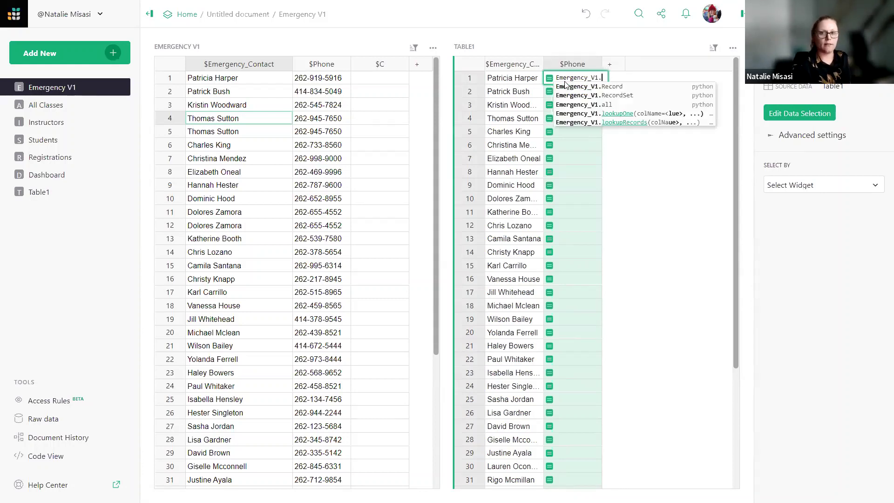
text(lookup)
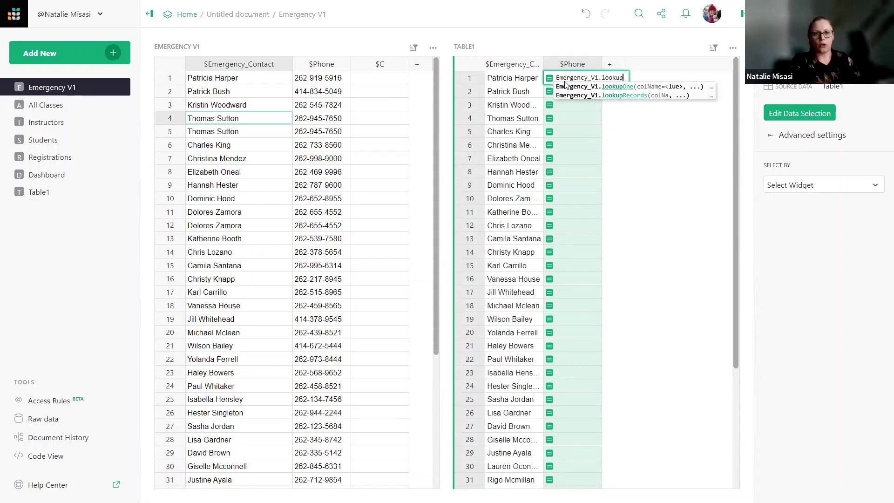
text(Reco)
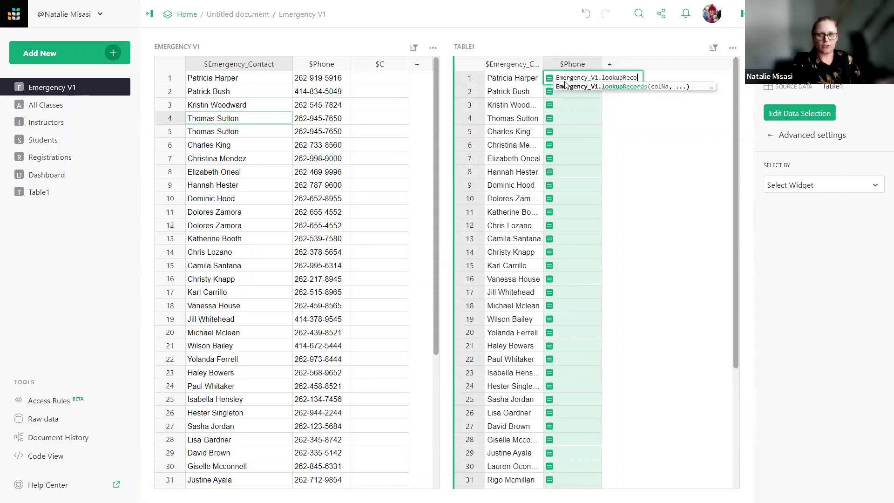
text(rds)
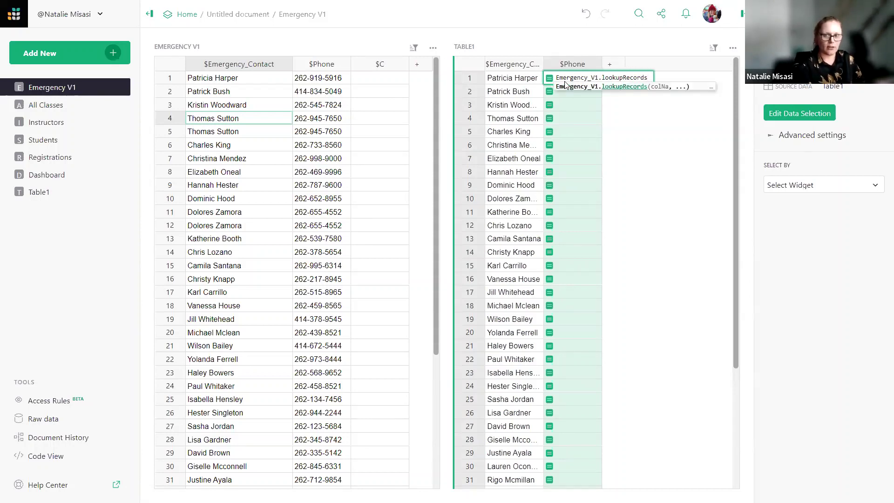
text(()
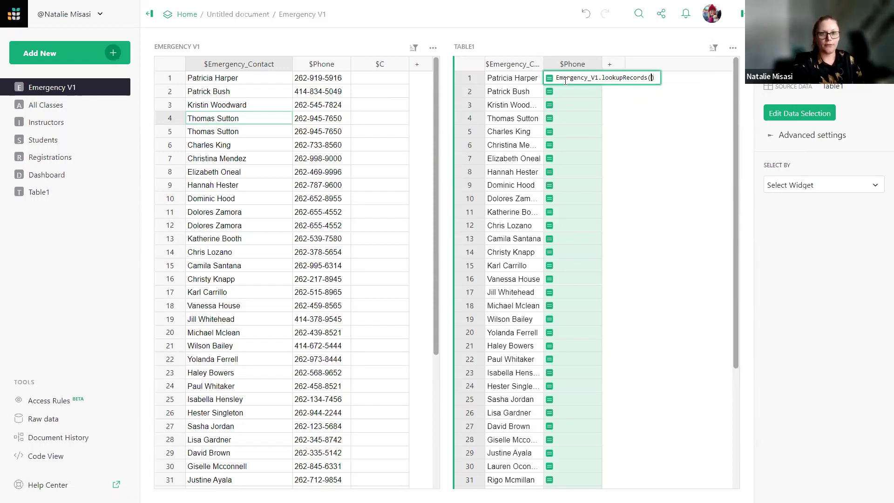
text(E)
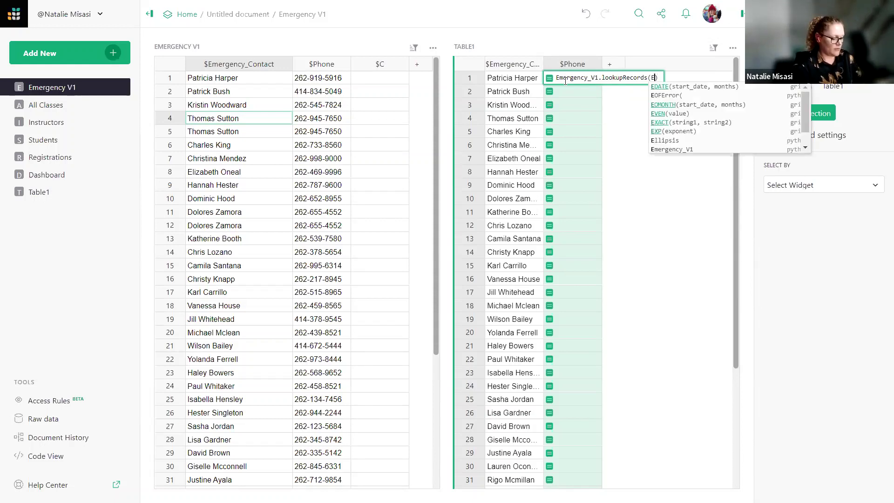
text(mer)
key(Down)
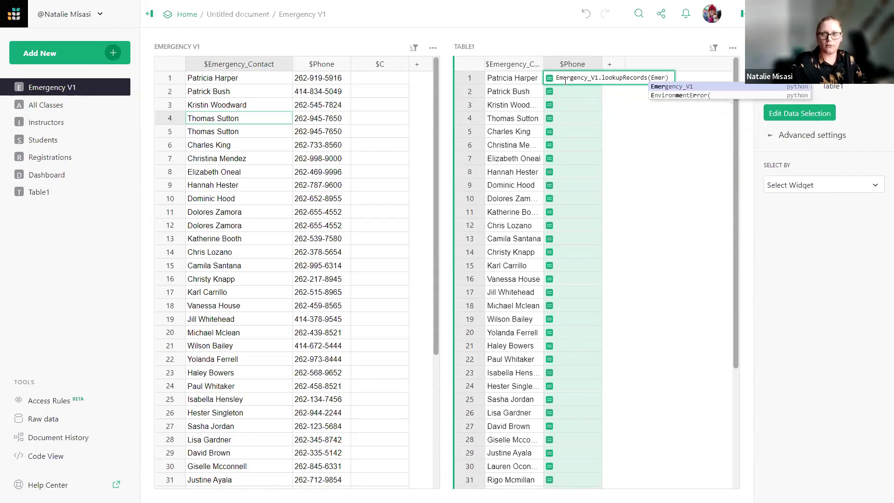
text(gency)
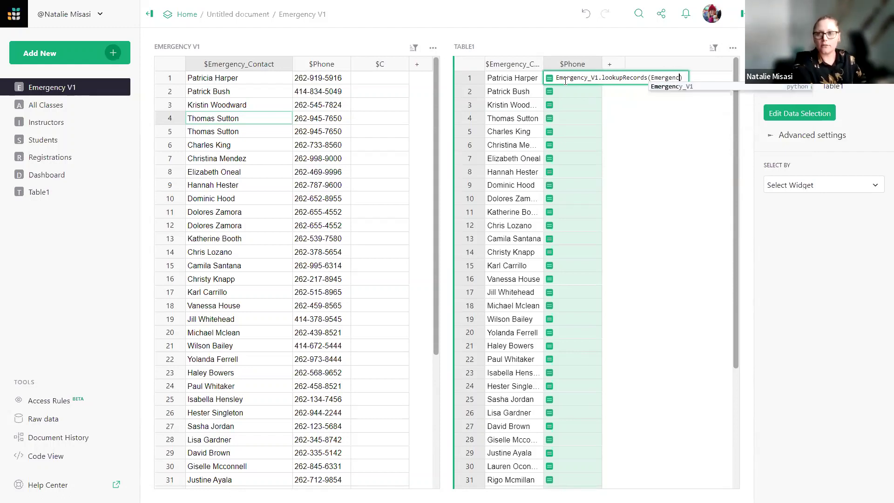
text(_Con)
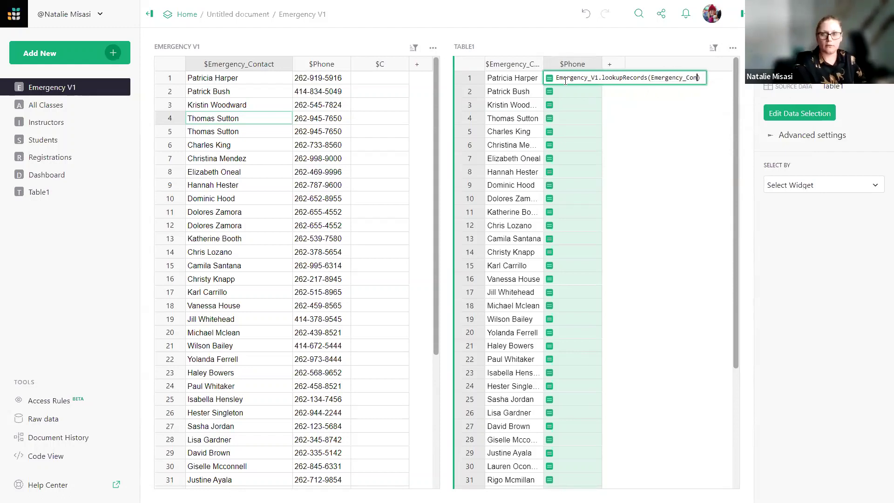
text(tact=$)
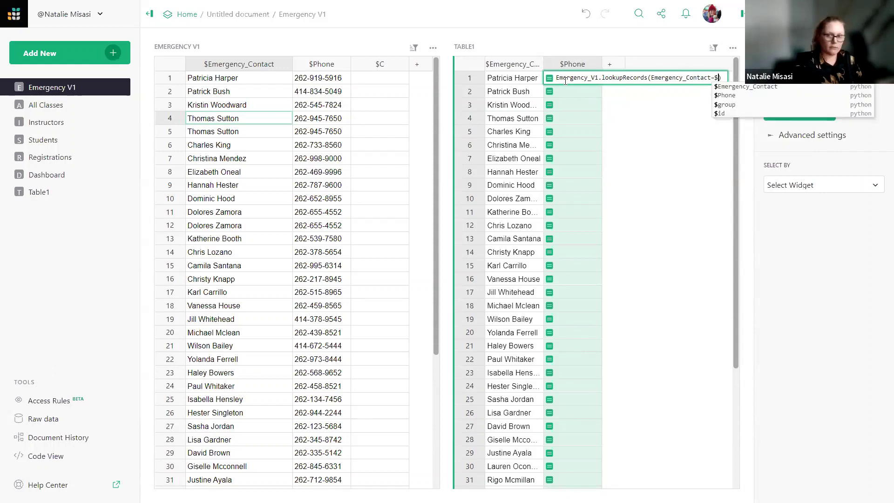
text(Em)
key(Tab)
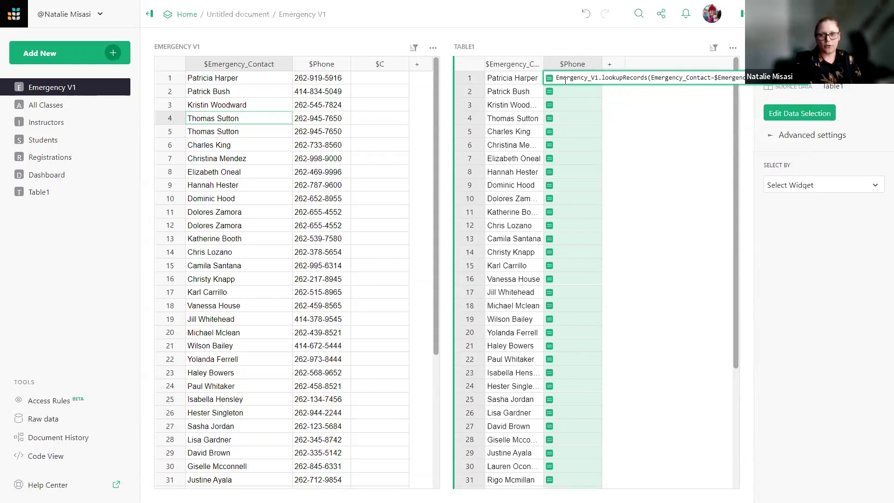
key(Return)
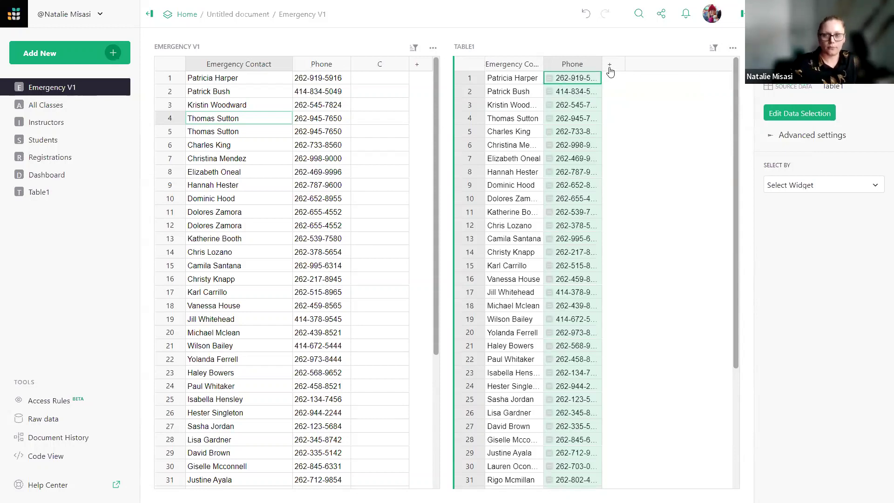
Widen the Phone column and change its formula from lookupRecords to lookupOne
mouse_move(601, 64)
drag(601, 64, 715, 64)
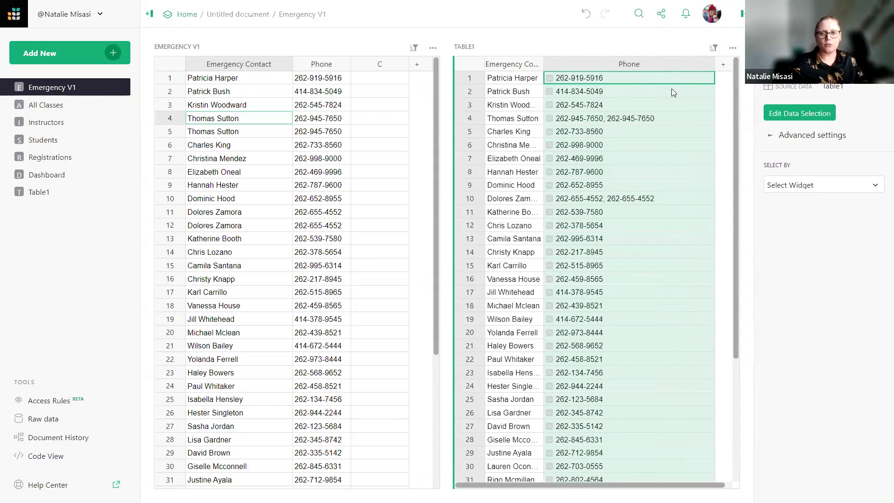
click(590, 120)
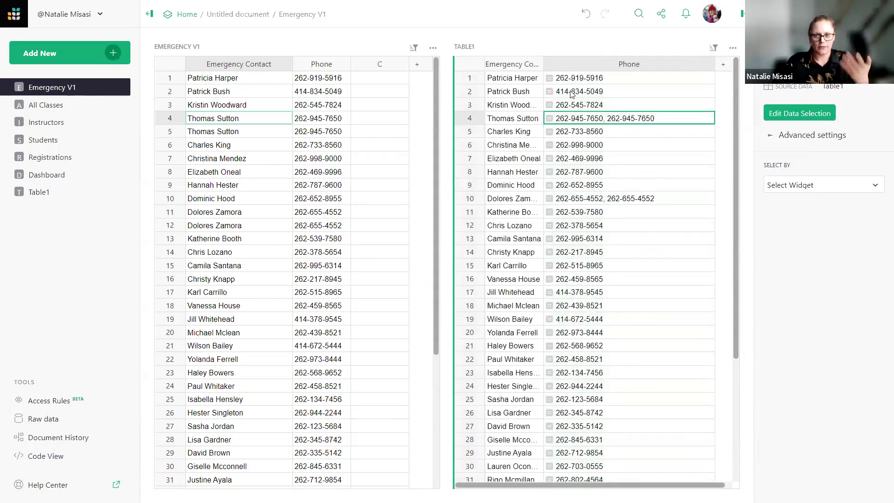
double_click(643, 93)
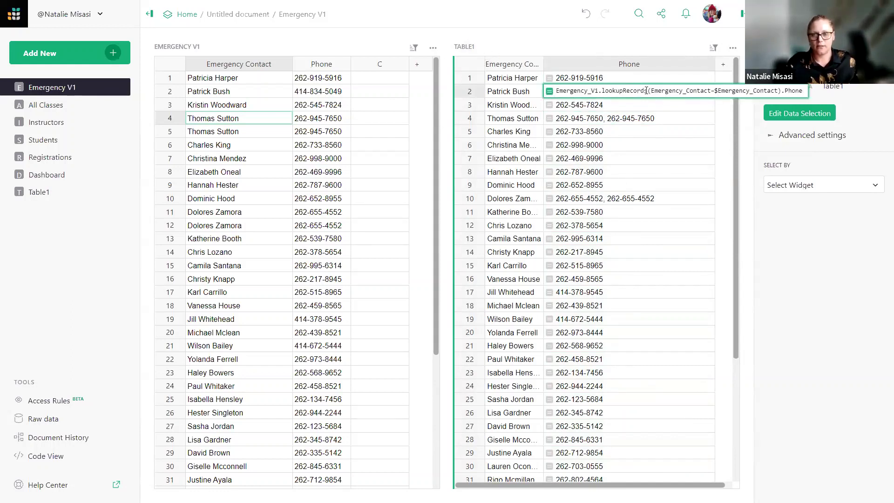
drag(646, 90, 625, 90)
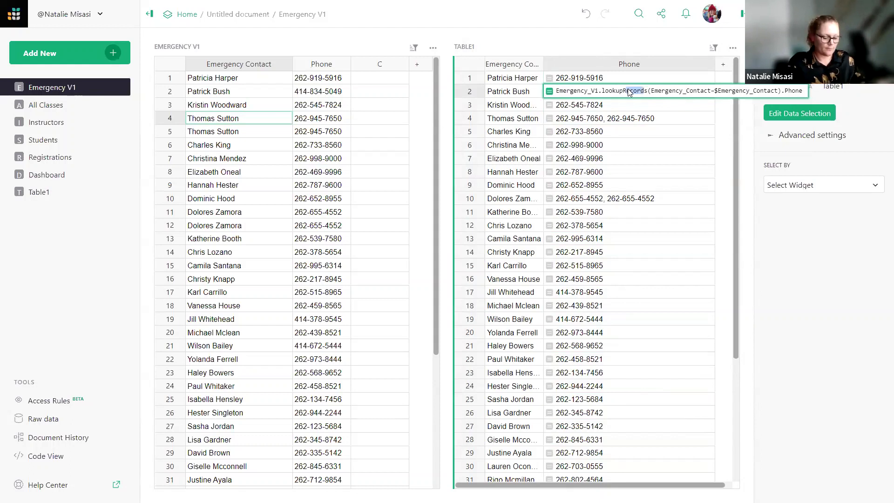
text(One)
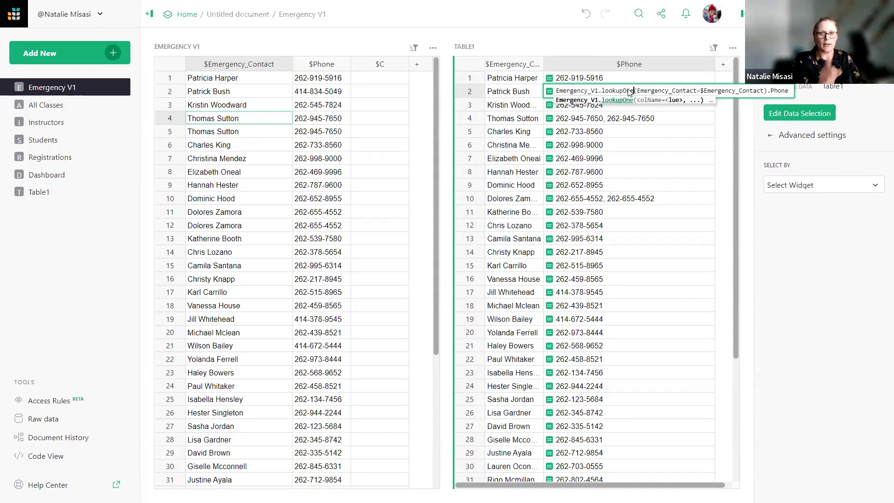
key(Return)
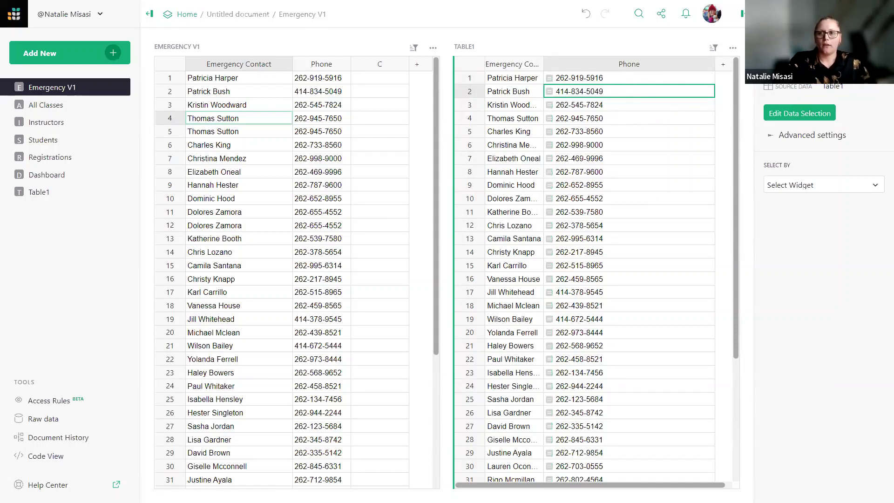
Convert the Phone formula column into a plain data column
click(774, 46)
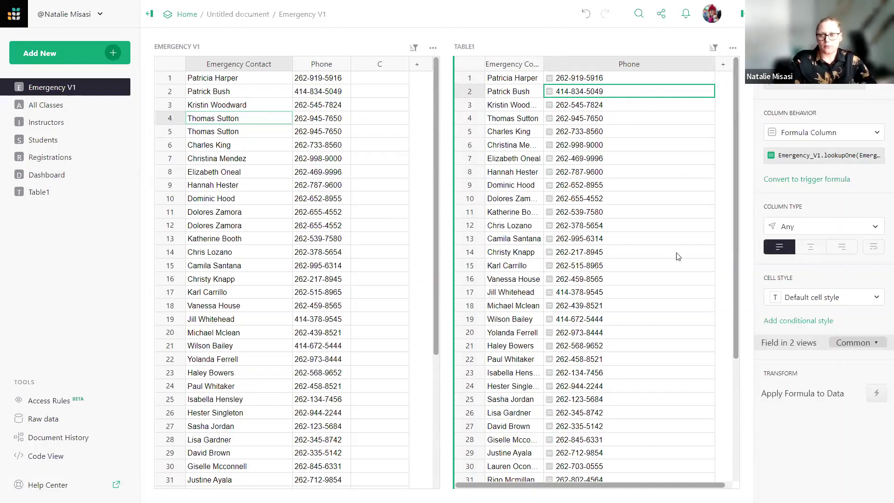
click(820, 133)
click(821, 158)
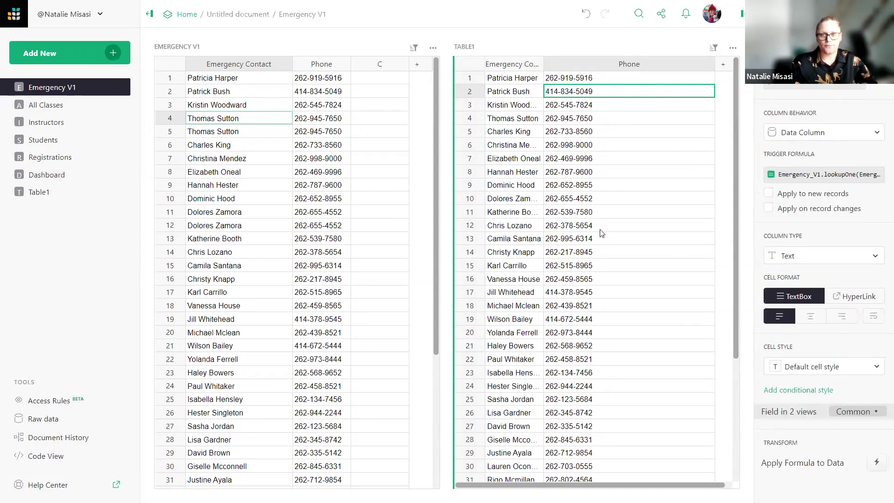
click(572, 186)
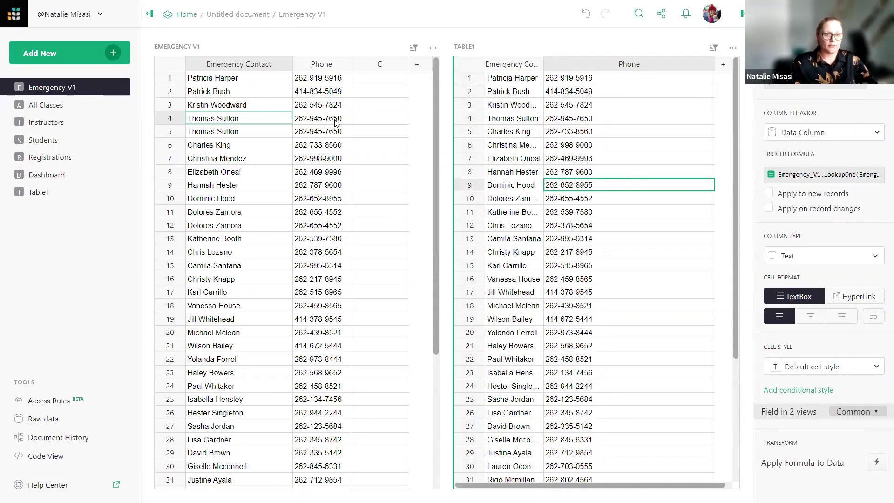
Delete the Emergency V1 page, choosing to keep its table data
click(432, 49)
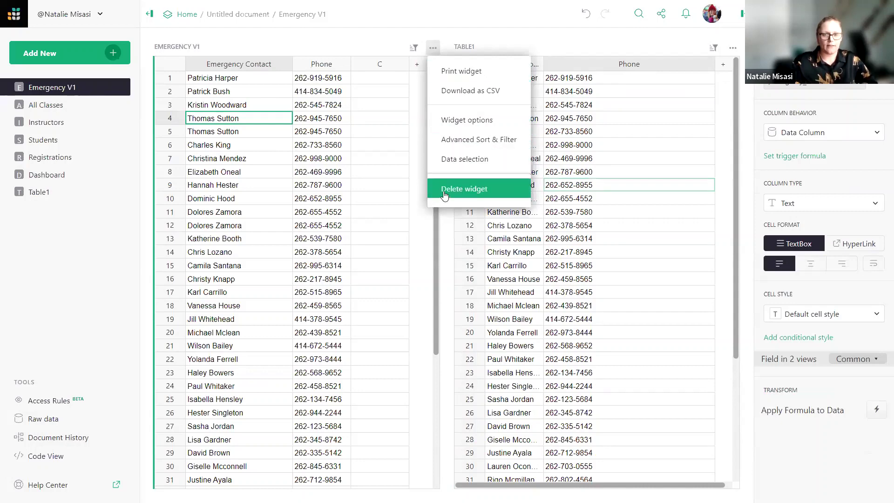
click(75, 192)
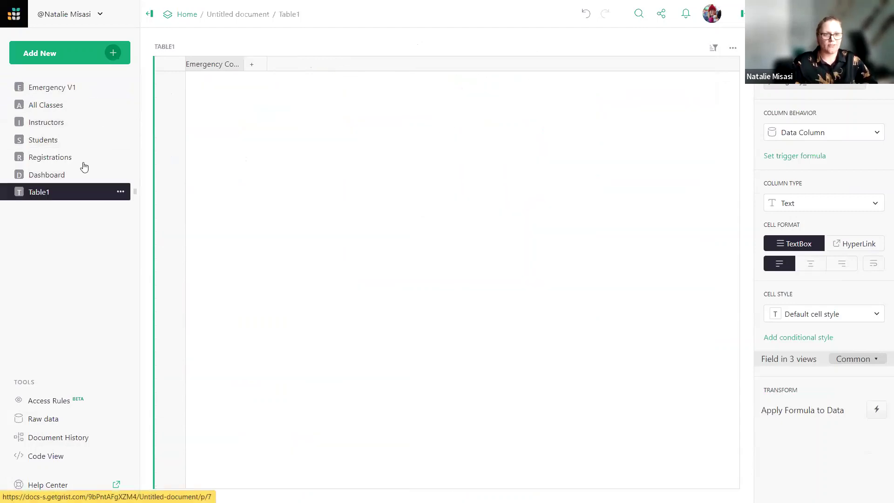
click(80, 87)
click(120, 88)
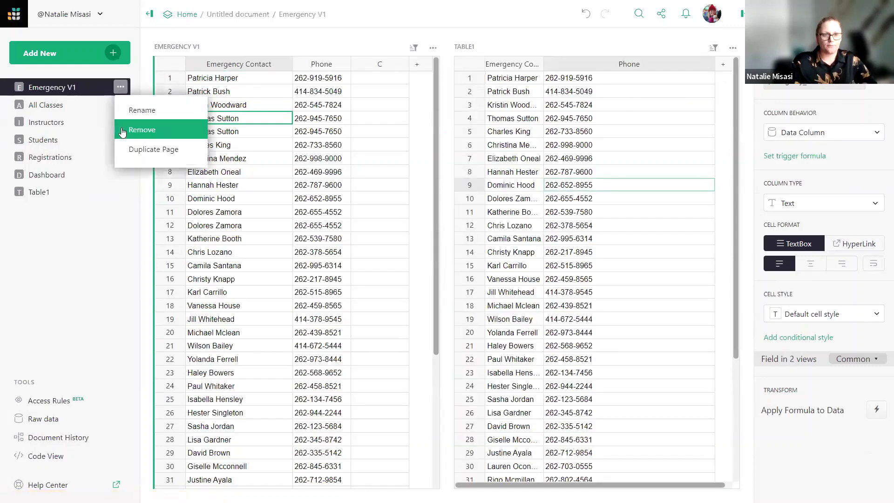
click(135, 129)
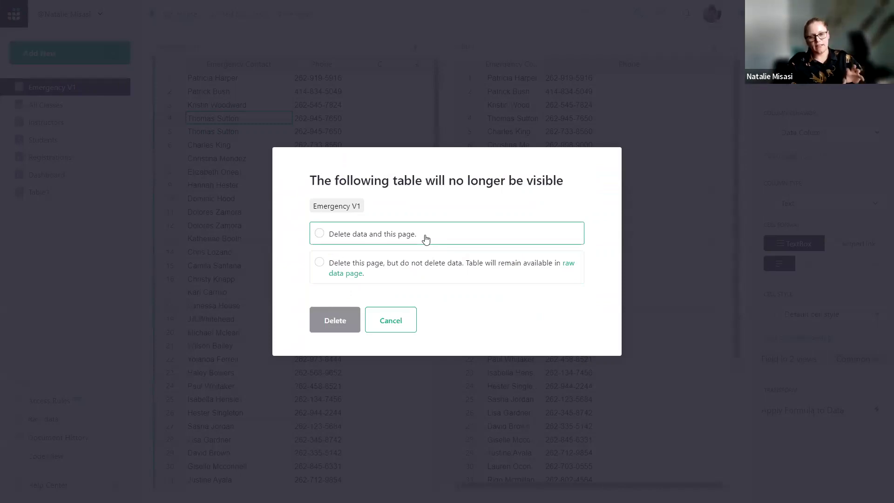
click(422, 270)
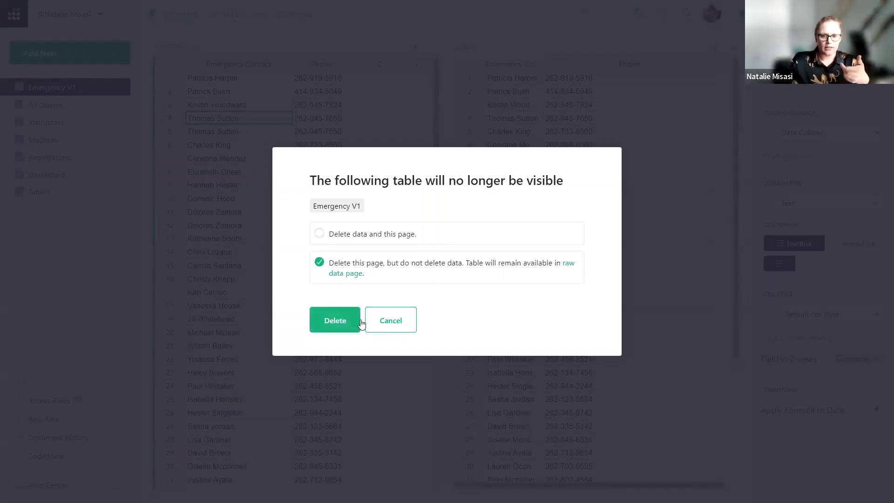
click(345, 321)
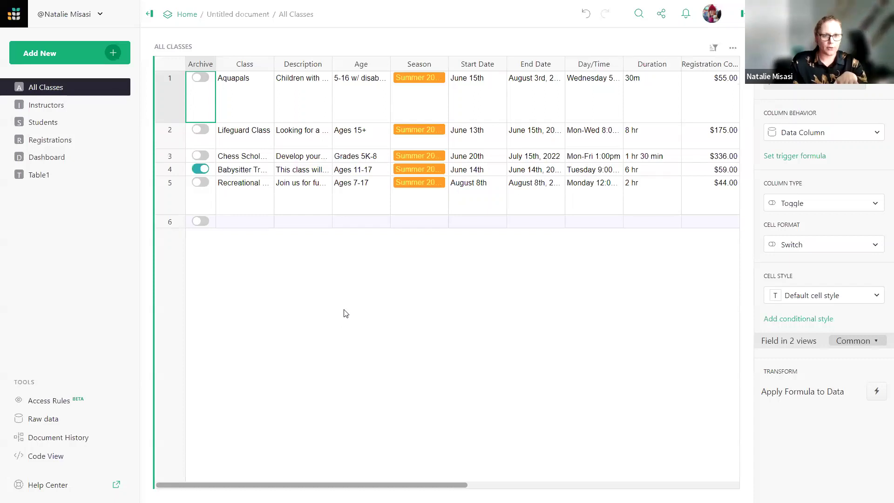
Inspect the Emergency V1 table in the Raw data list
click(49, 420)
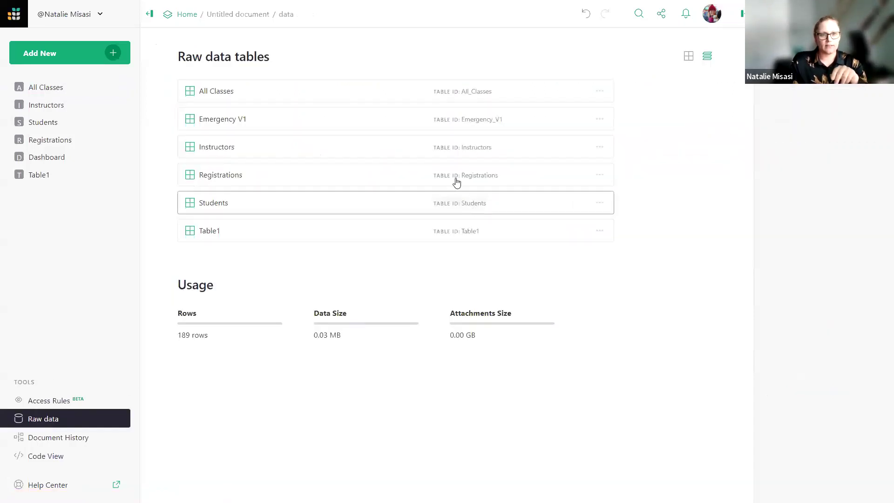
click(570, 123)
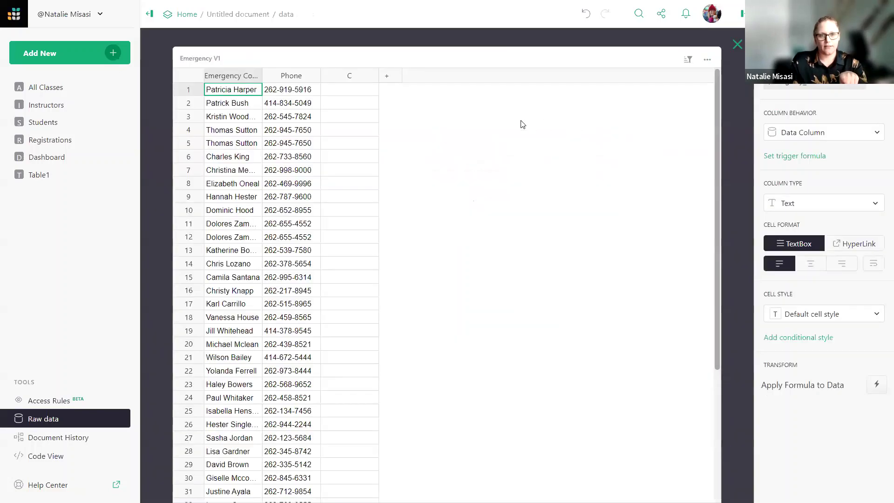
scroll(297, 399, down, 2)
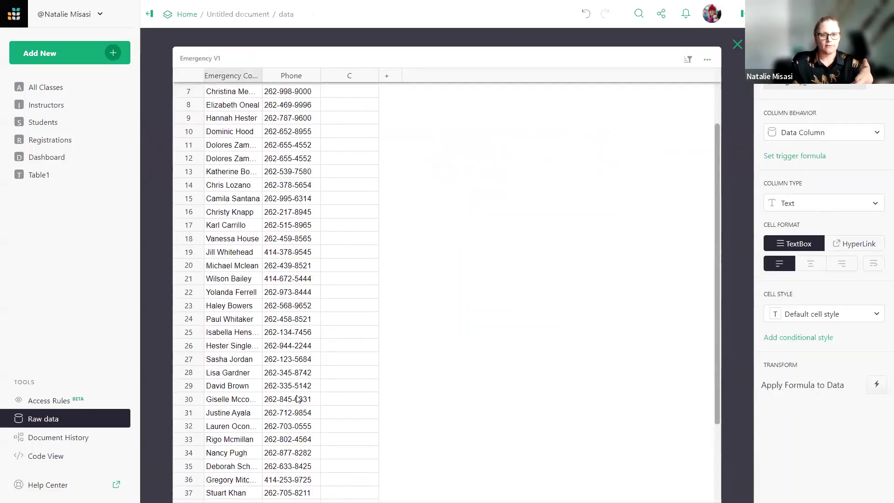
scroll(297, 398, up, 2)
click(168, 348)
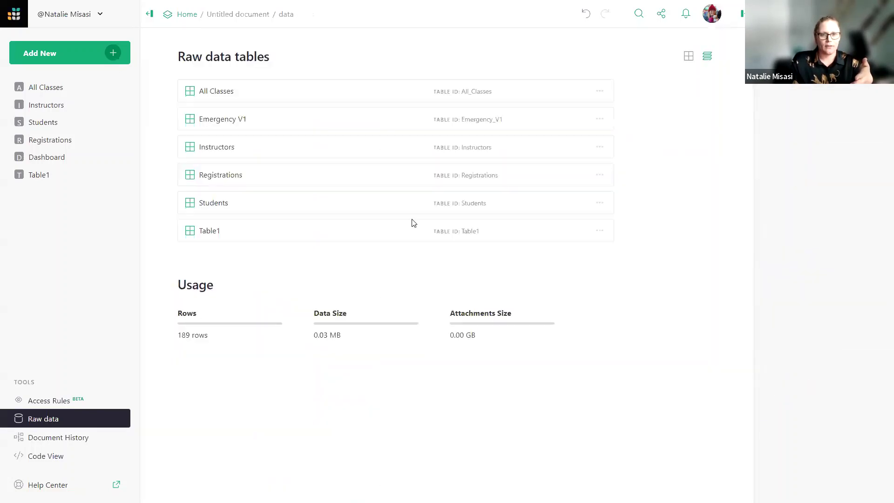
click(608, 119)
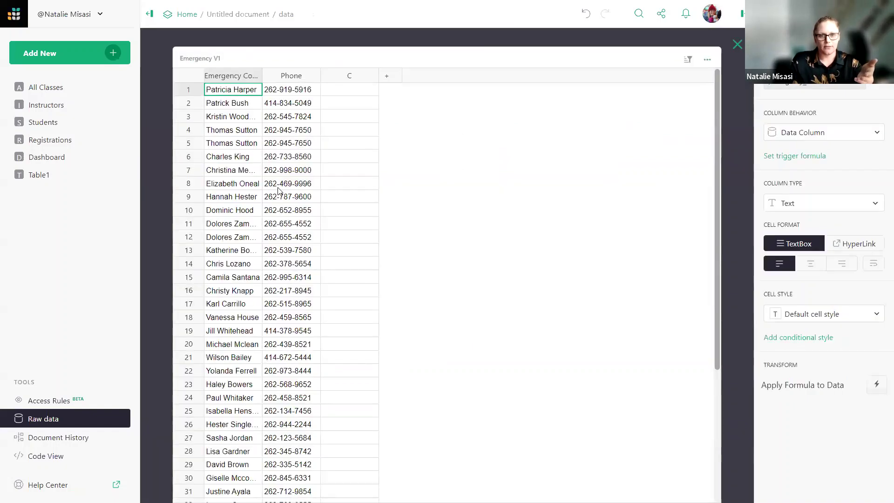
Delete the Emergency_V1 raw table and go to the Students page
click(158, 202)
click(600, 120)
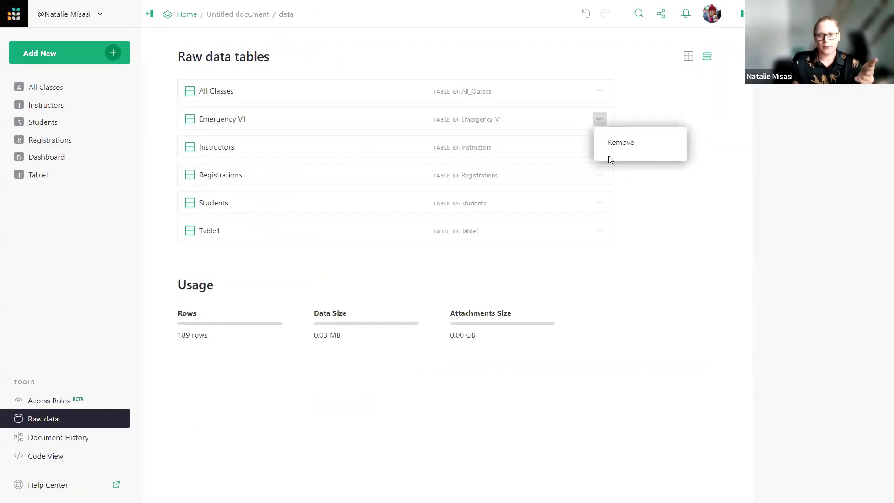
click(613, 143)
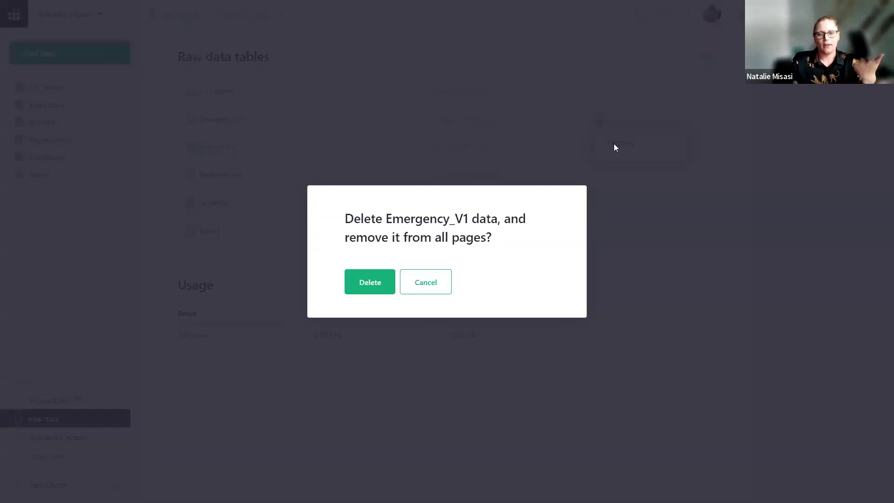
click(373, 292)
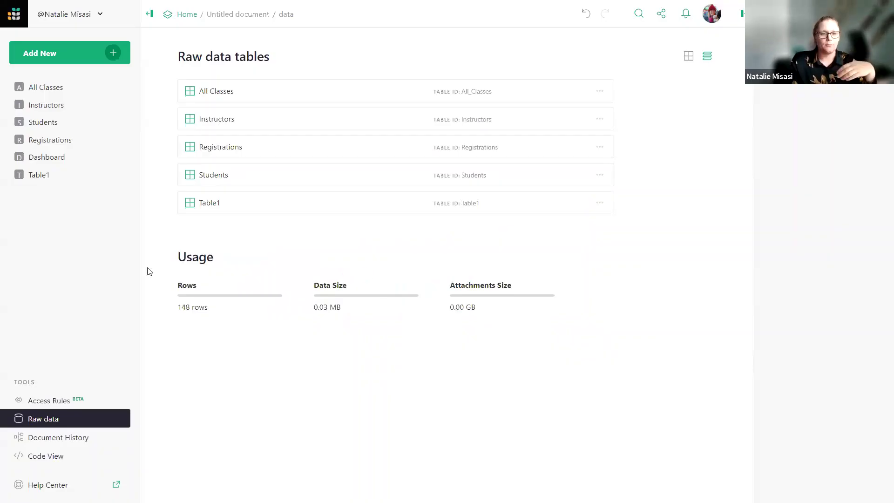
click(63, 123)
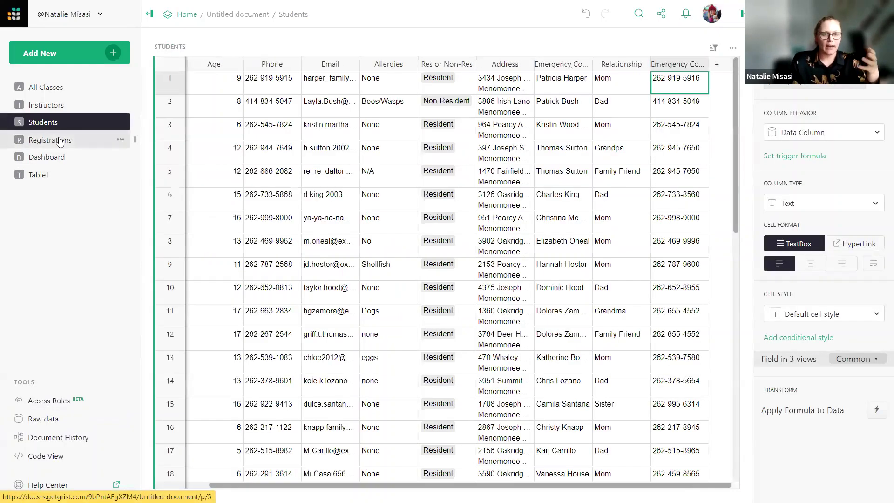
click(60, 139)
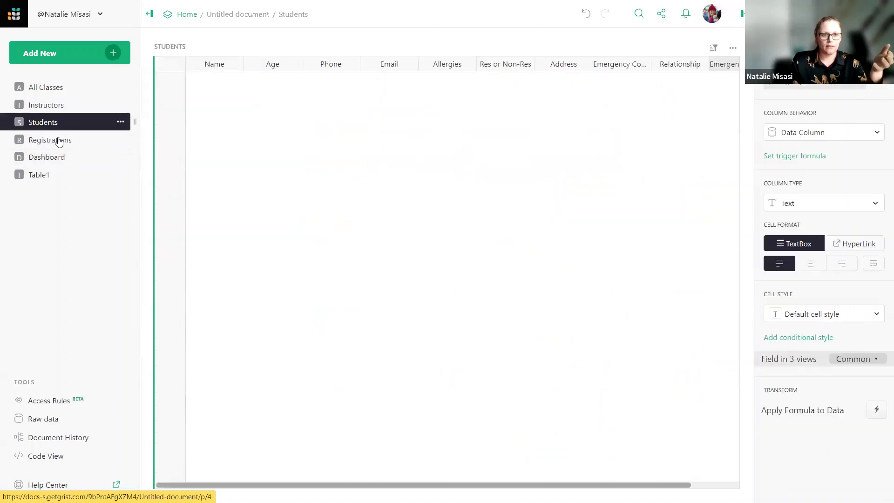
On Table1, show the hidden Phone column and widen Emergency Contact
click(58, 141)
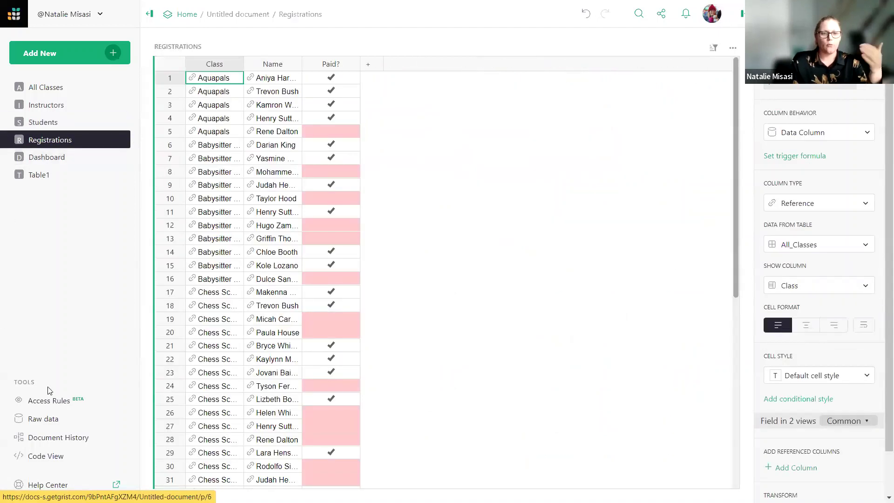
click(55, 418)
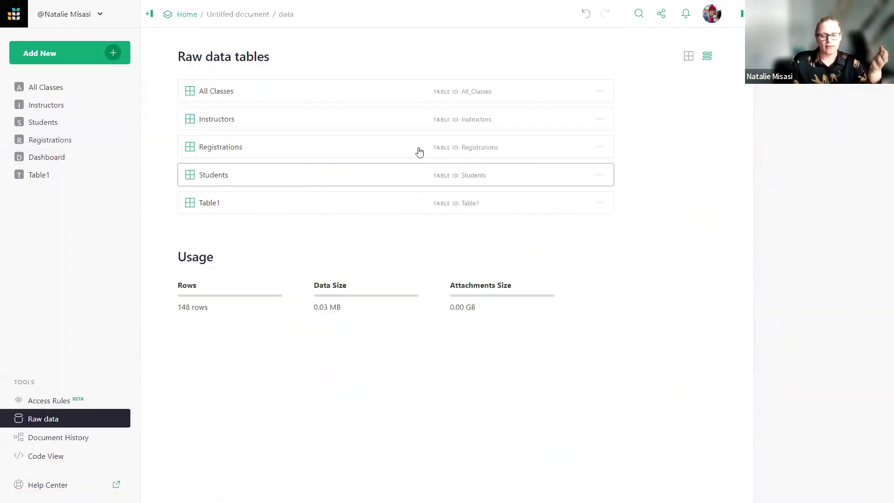
click(52, 179)
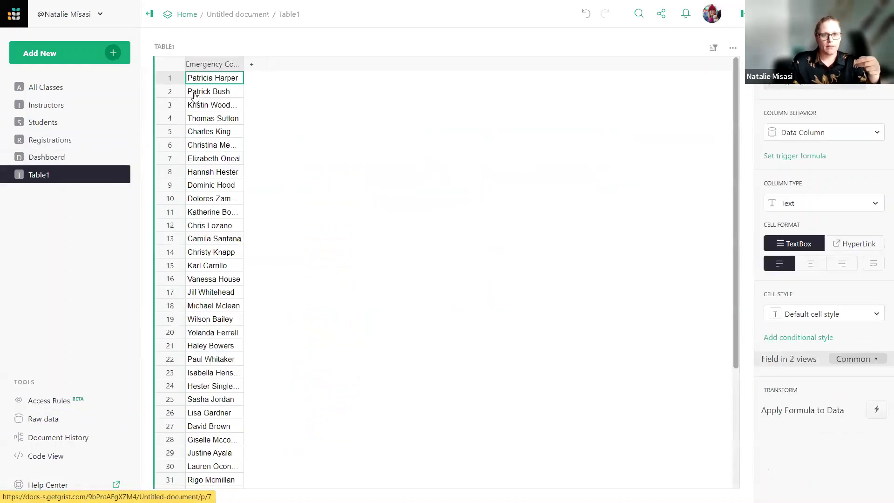
click(254, 64)
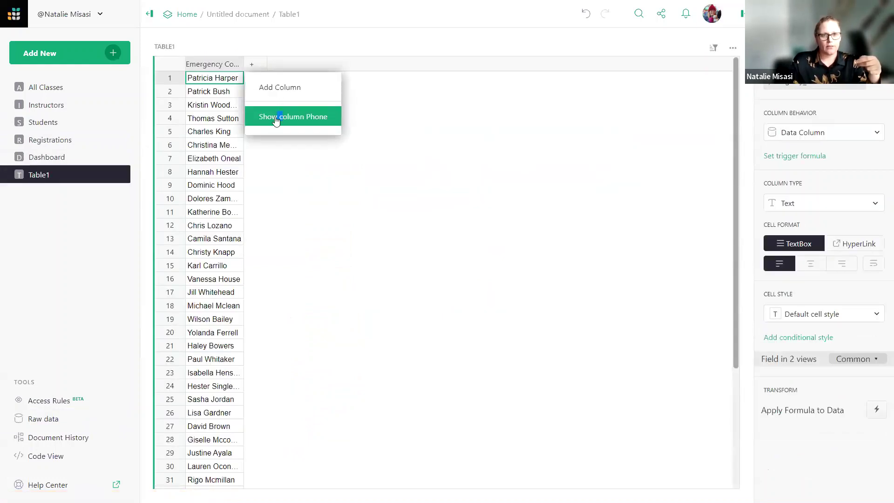
click(276, 117)
drag(243, 64, 285, 75)
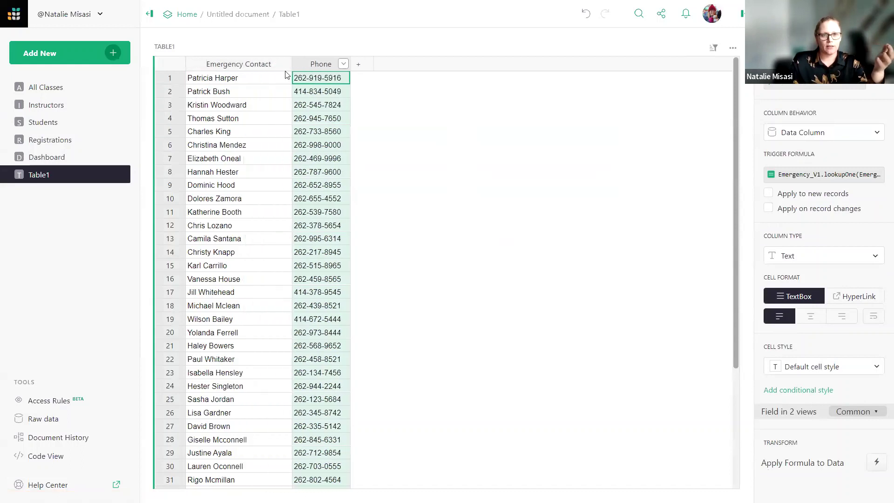
Rename the Table1 page to 'emergency contacts'
click(121, 174)
click(140, 191)
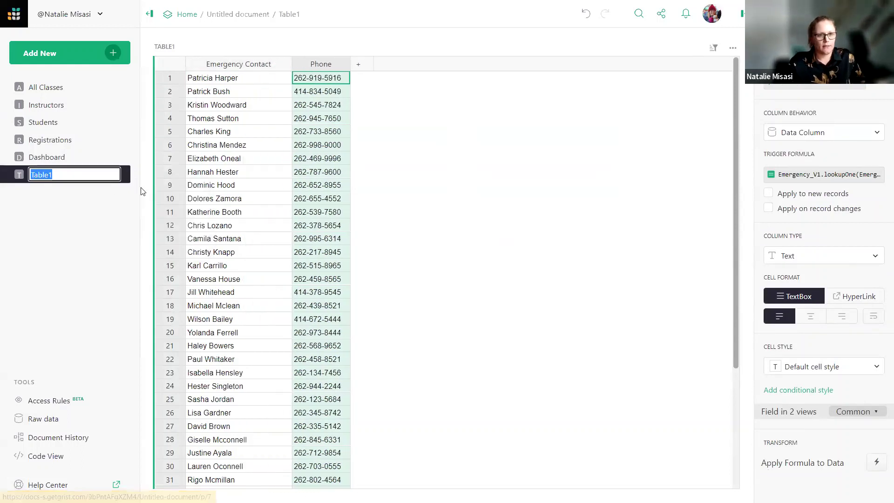
text(emergenc)
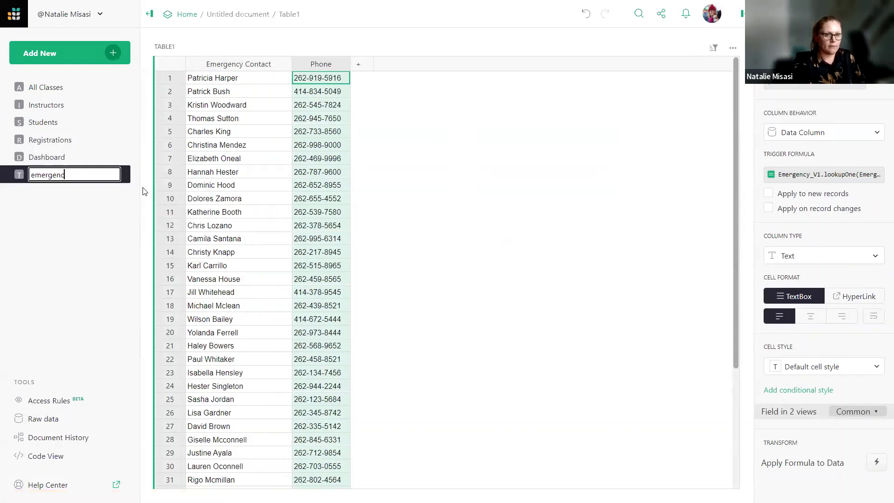
text(y contacts)
key(Return)
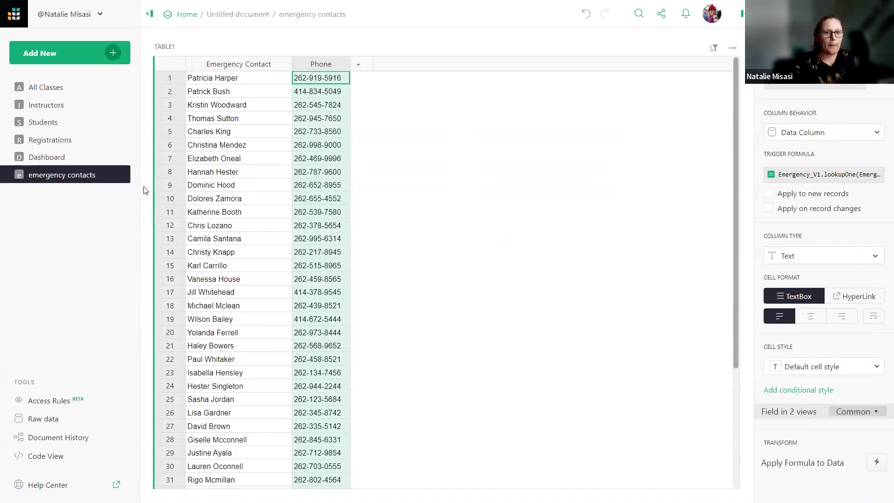
Make Students' Emergency Contact a Reference column to Table1's Emergency Contact
click(59, 126)
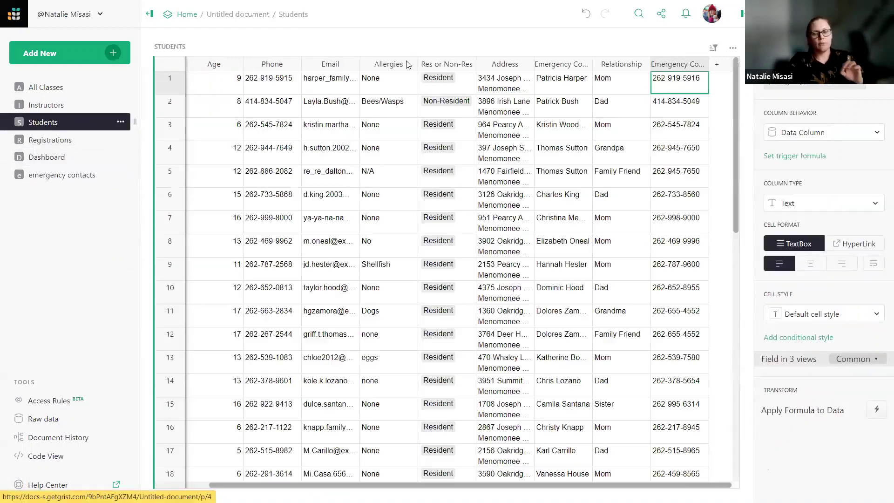
click(560, 83)
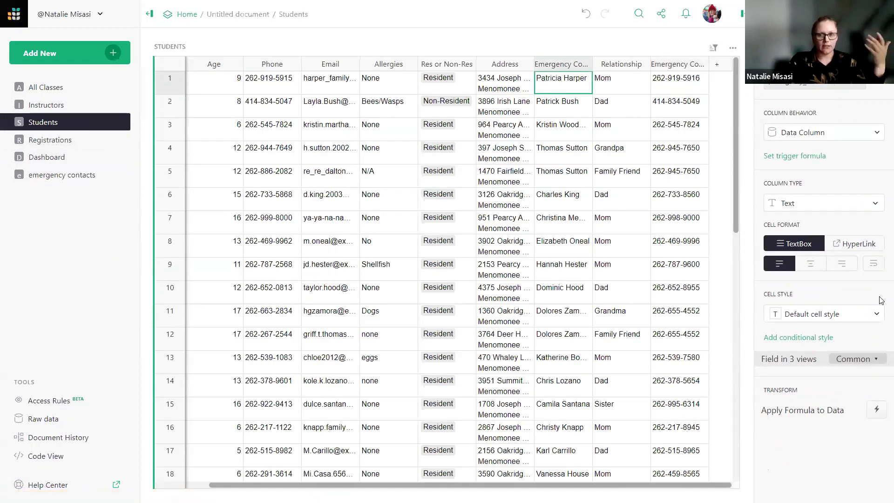
click(811, 203)
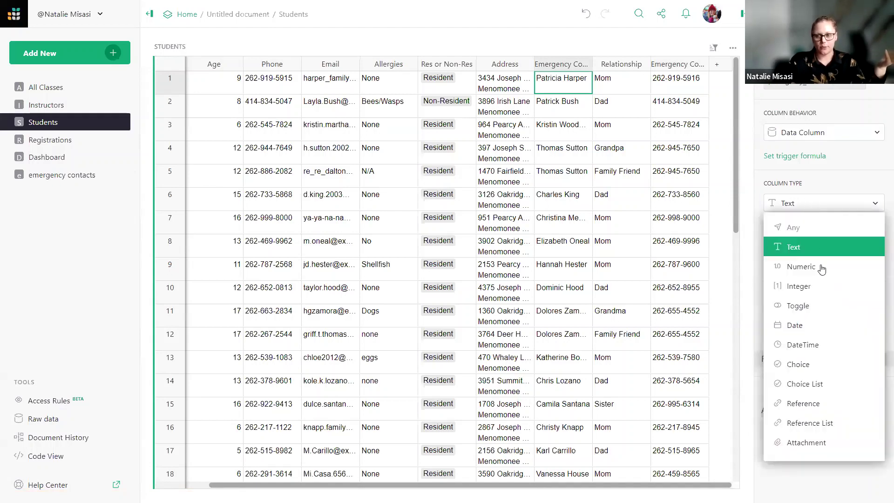
click(803, 403)
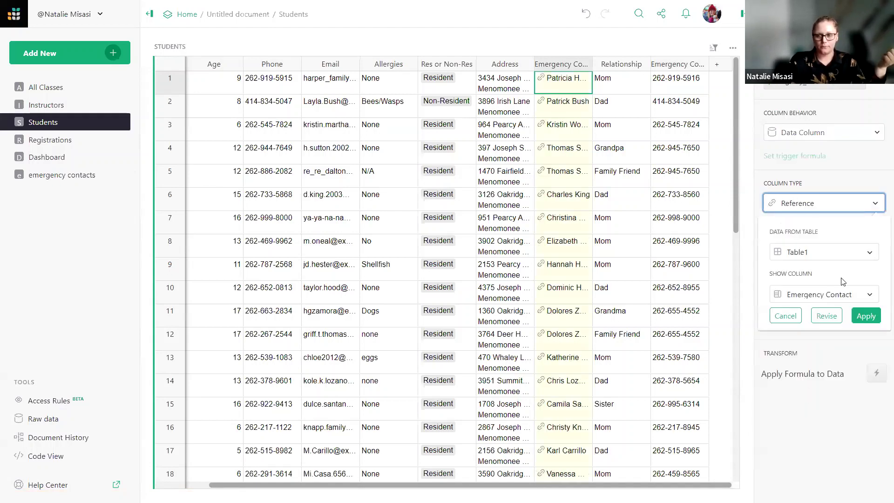
click(865, 321)
Turn the contact phone column into a formula column with $Emergency_Contact.Phone
click(691, 79)
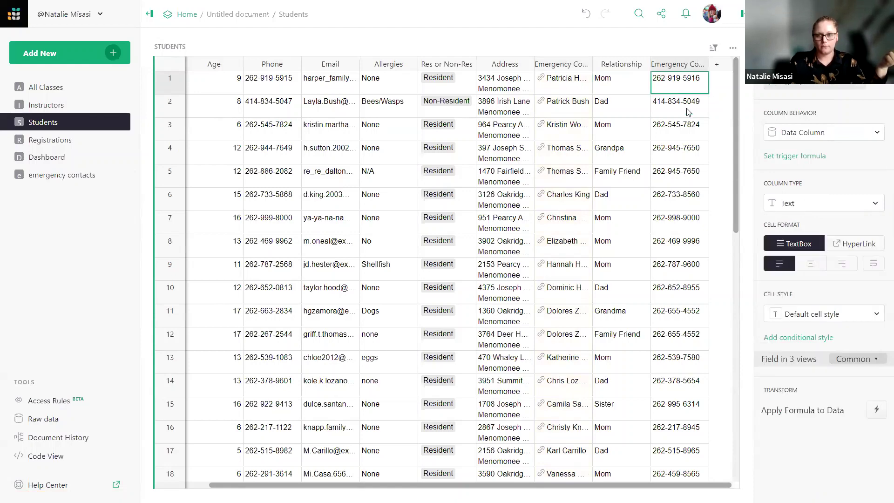
click(817, 203)
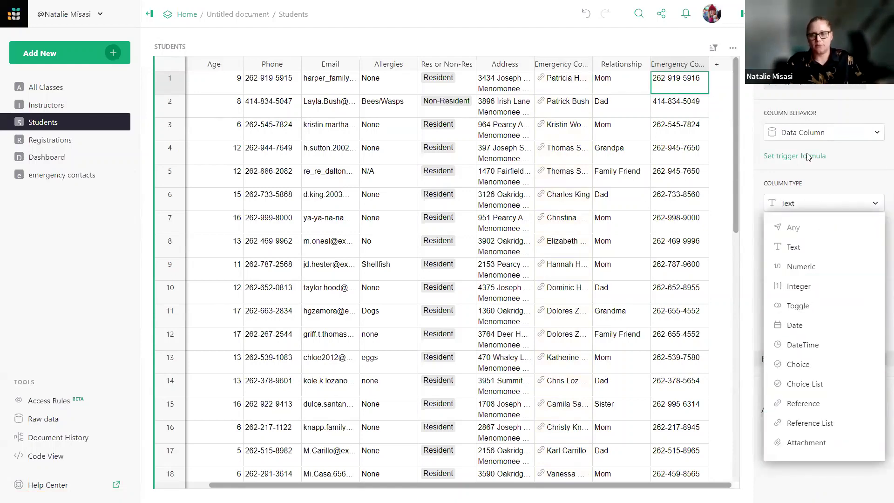
click(821, 133)
click(821, 152)
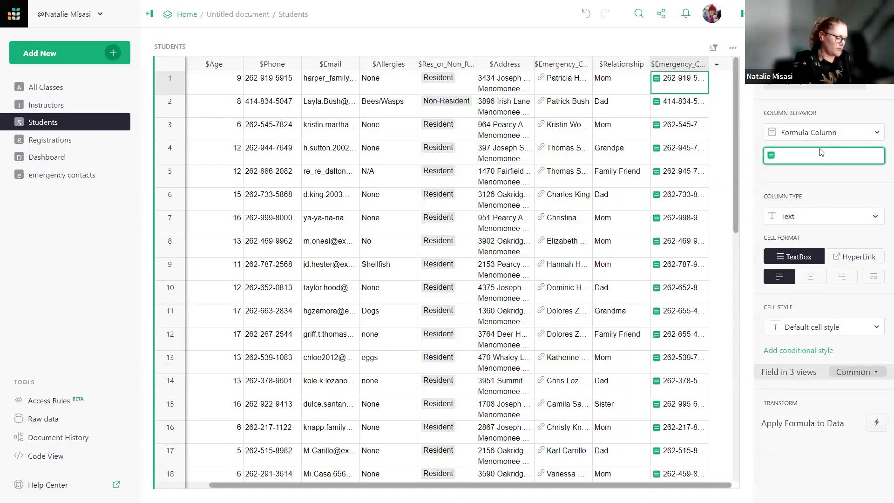
text($Emer)
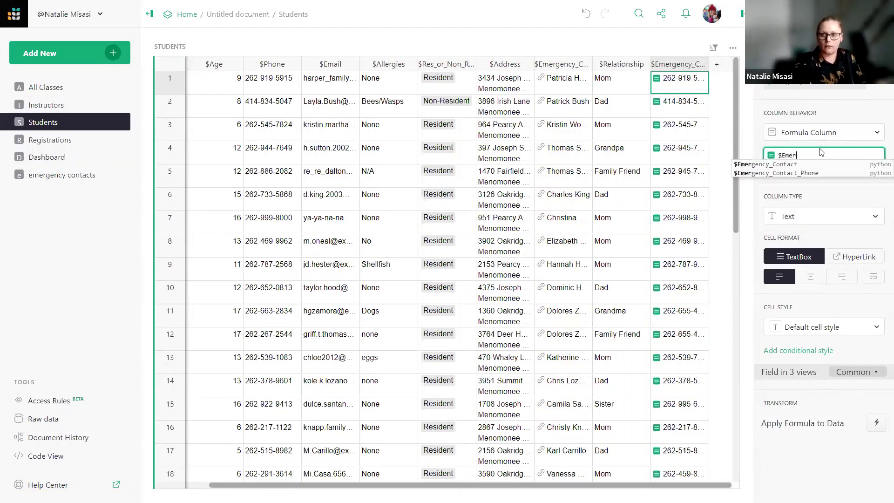
key(Tab)
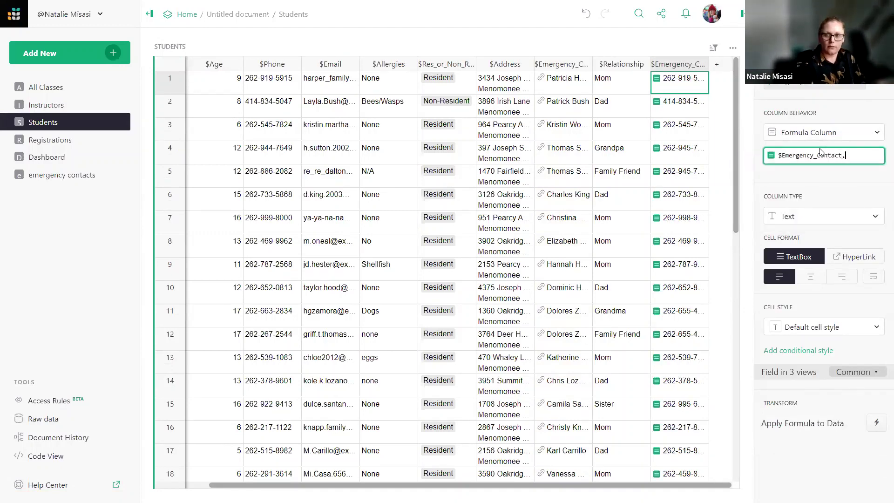
text(.Phone)
key(Return)
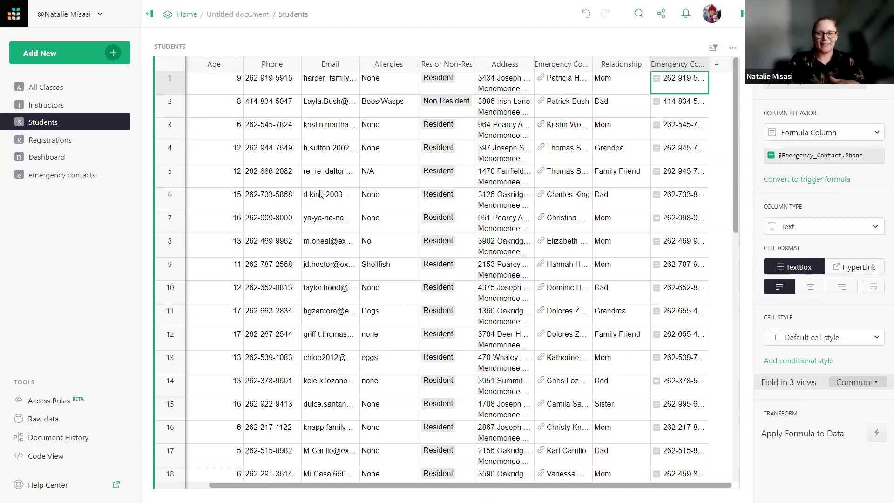
Open the Dashboard page to review the Students card's linked contact phone
click(61, 157)
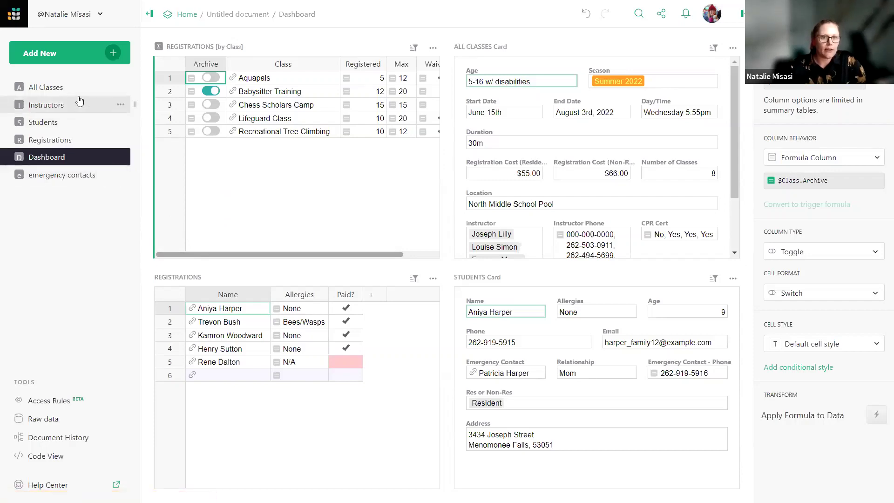
Remove the Registrations page from the page list
click(63, 104)
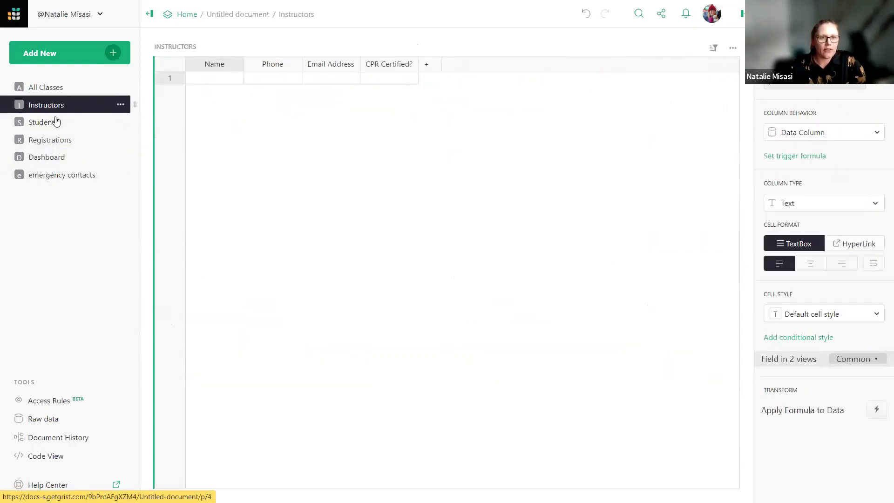
click(57, 122)
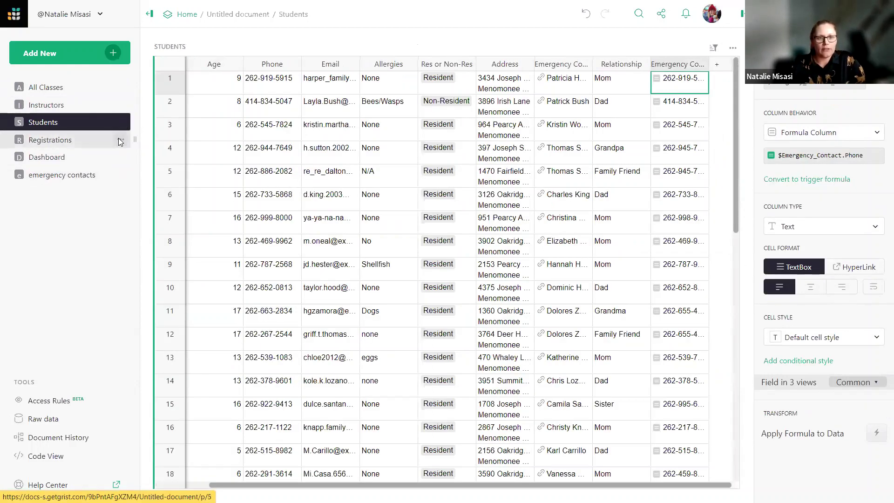
click(96, 141)
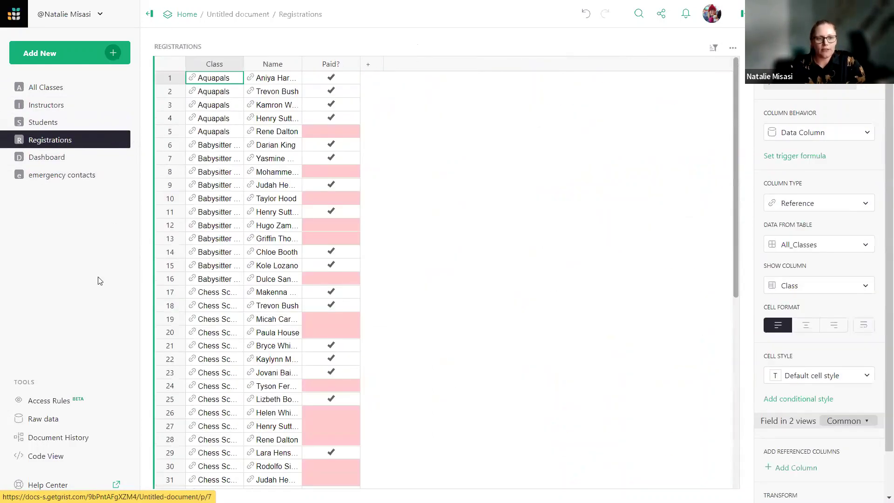
click(100, 419)
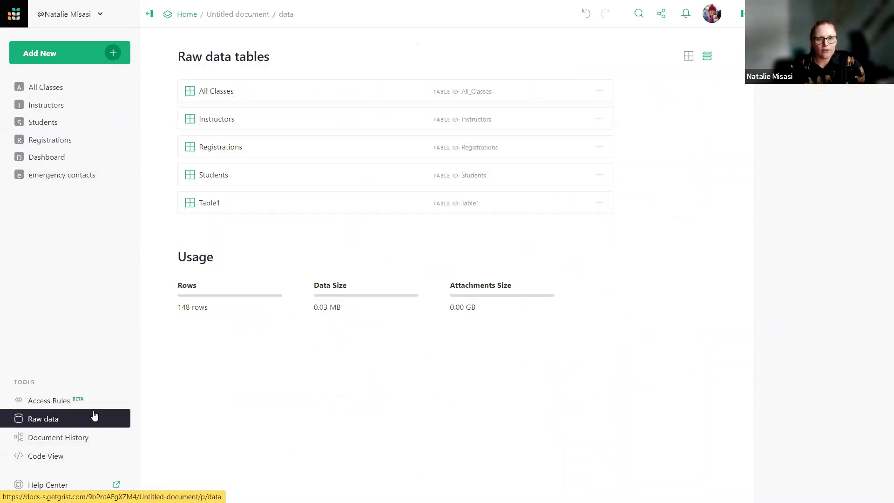
click(82, 140)
click(120, 140)
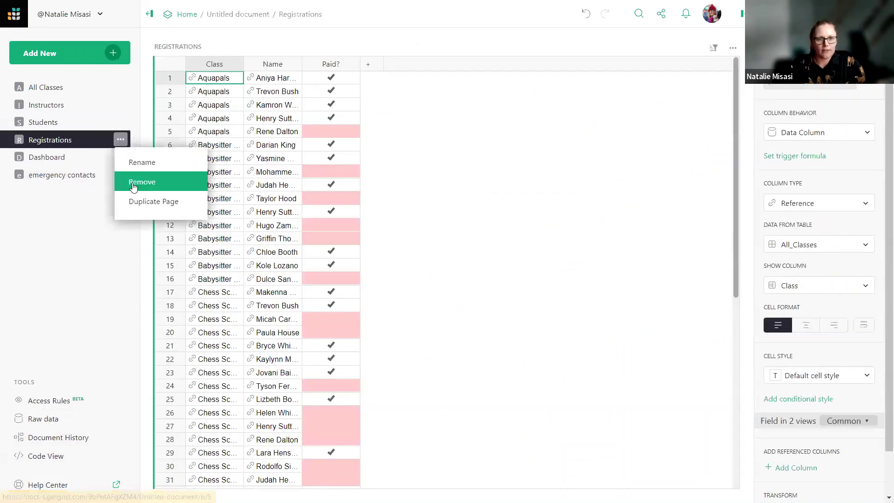
click(134, 180)
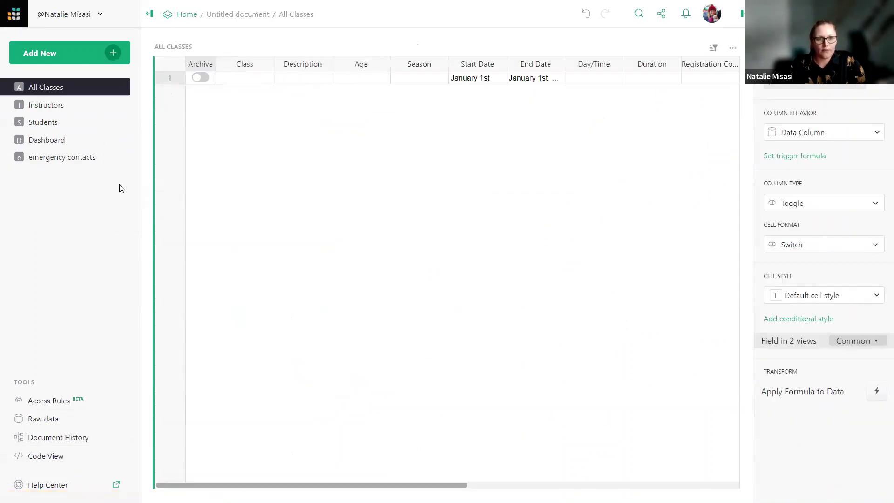
Remove the Students page, then check Raw data still lists its table
click(74, 141)
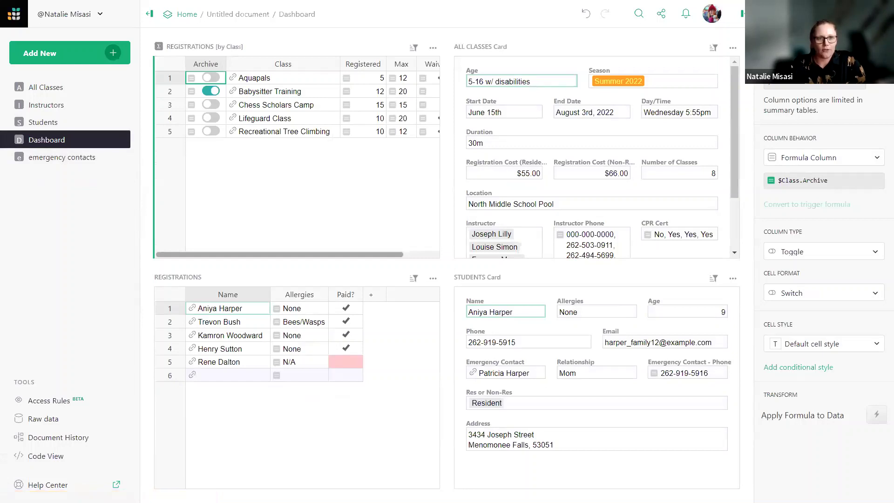
click(120, 122)
click(122, 143)
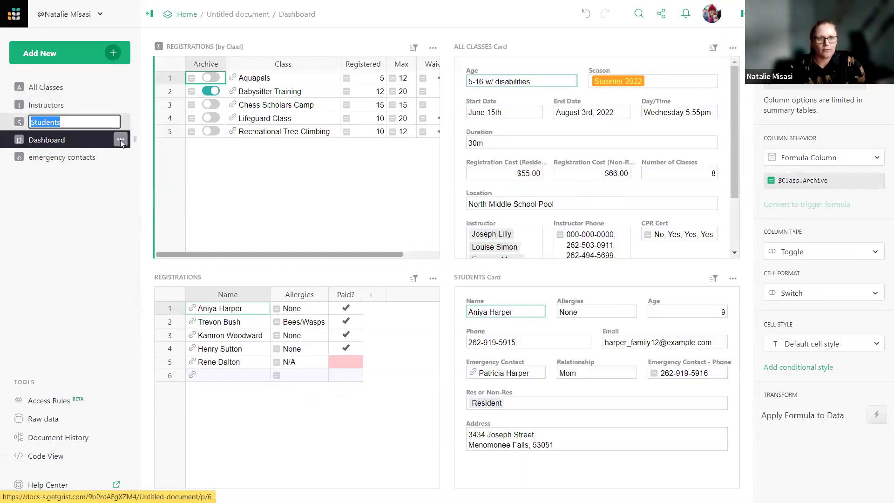
click(117, 105)
click(117, 120)
click(128, 164)
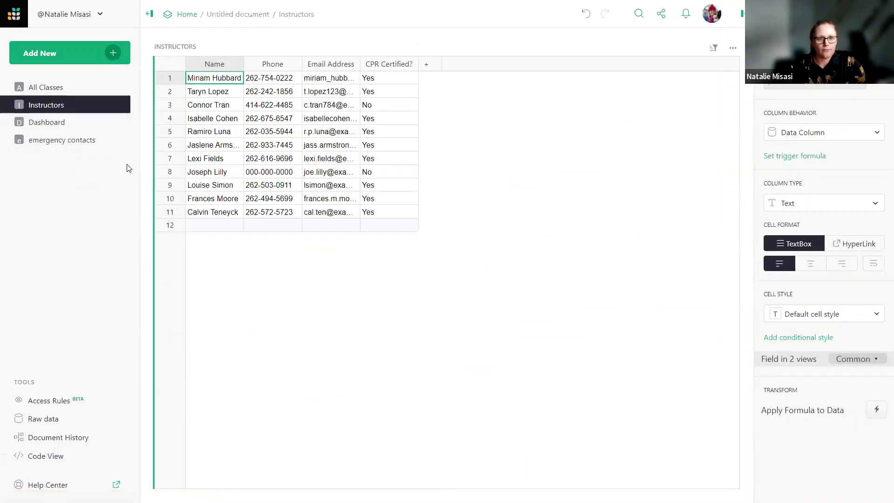
click(51, 418)
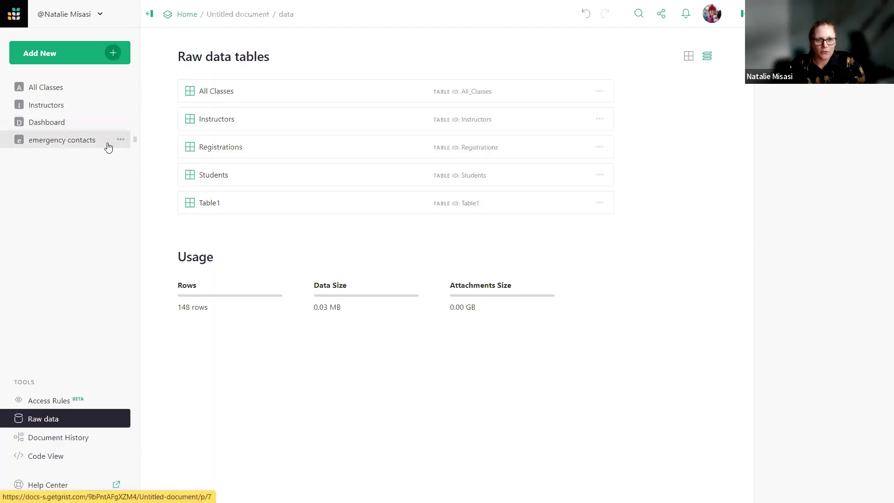
Reorder the page list so All Classes sits under Dashboard, then open All Classes
drag(129, 120, 134, 83)
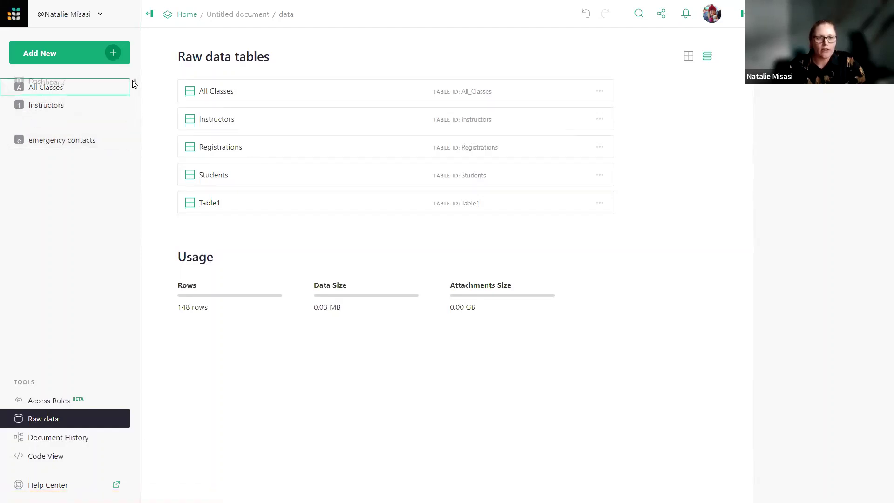
mouse_move(133, 81)
mouse_down()
mouse_move(89, 106)
mouse_move(97, 79)
mouse_up()
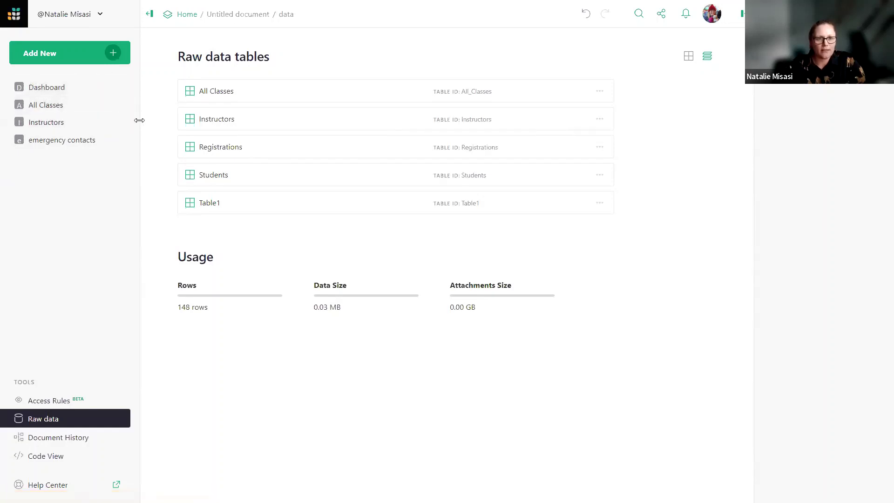
drag(132, 105, 84, 90)
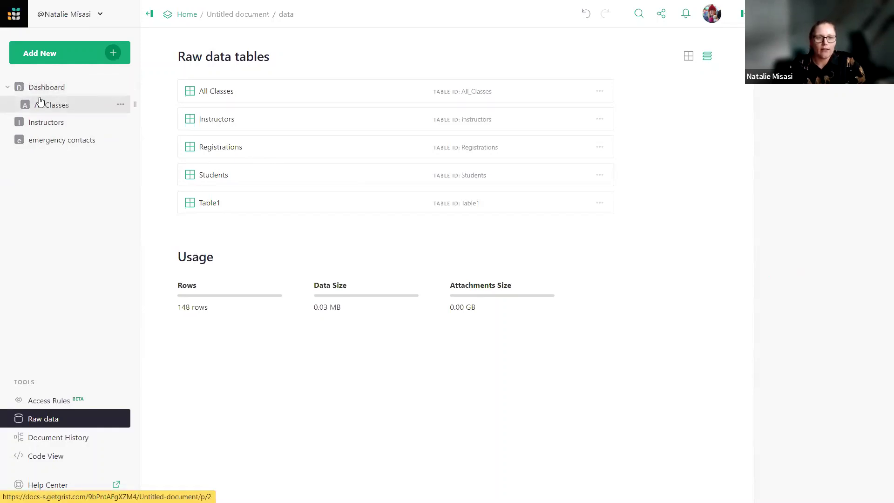
click(63, 113)
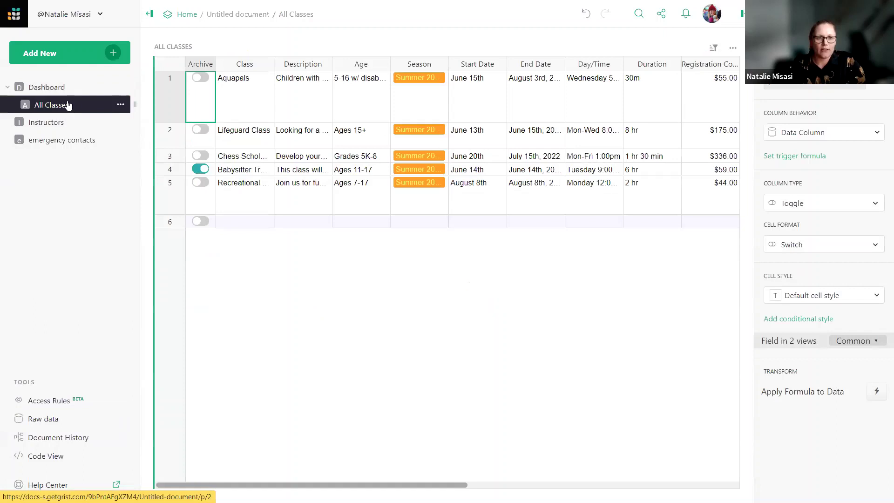
click(7, 88)
click(8, 88)
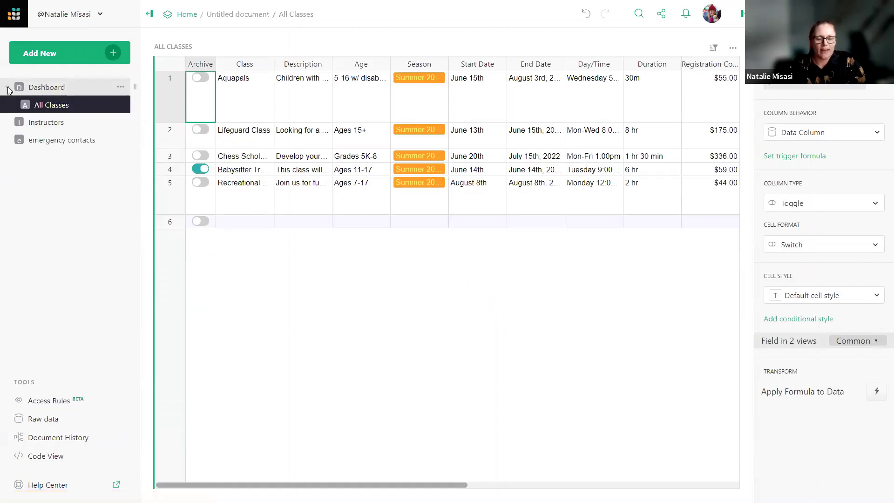
click(7, 89)
click(8, 89)
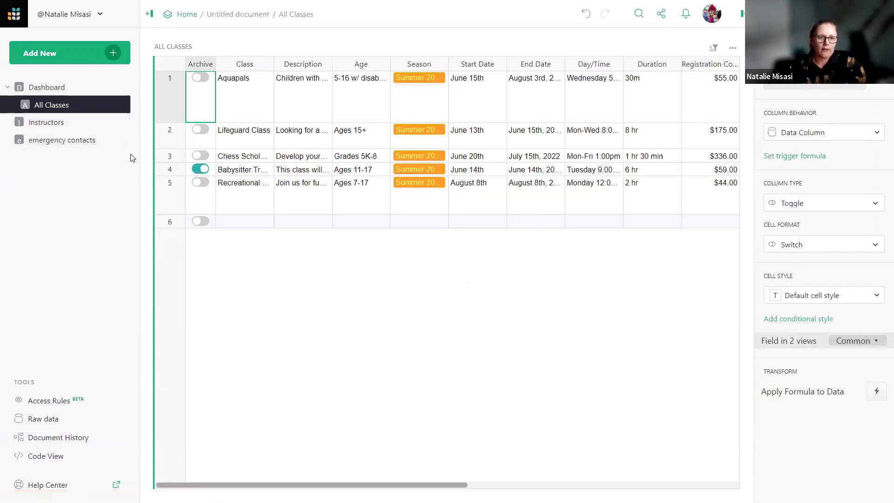
mouse_move(63, 139)
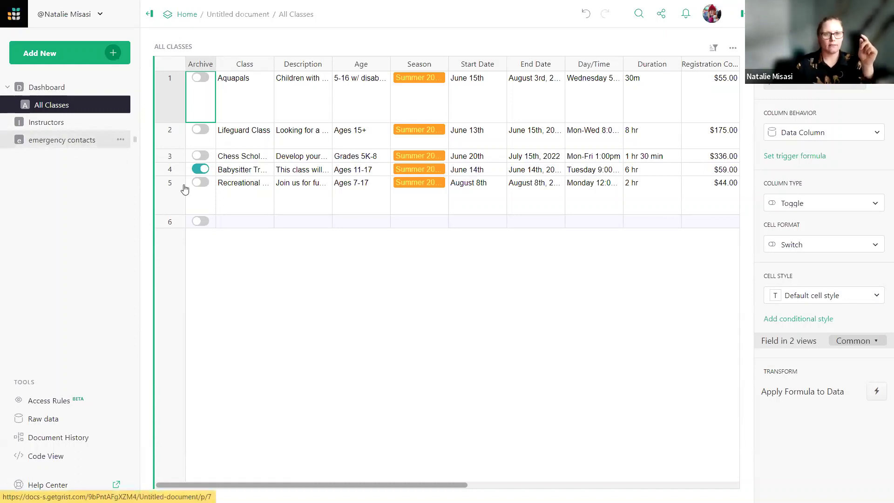
Add a conditional style rule to Archive with the condition "Client Name"
click(813, 319)
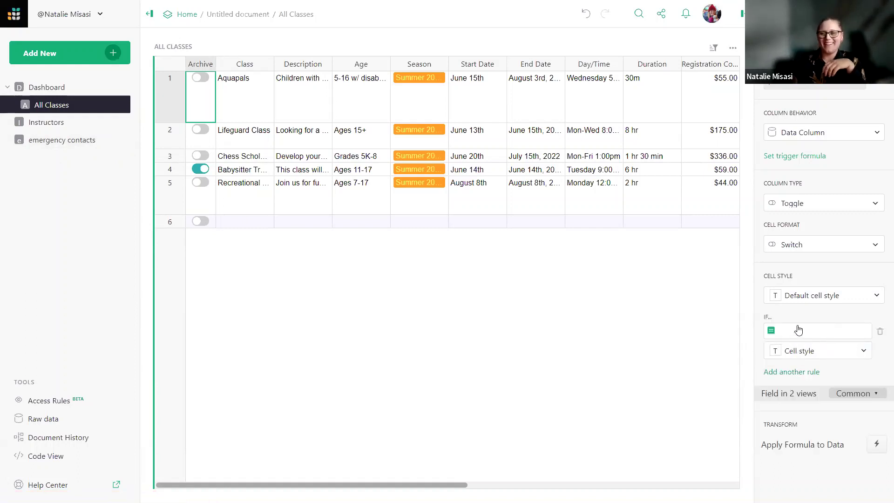
click(797, 331)
text(")
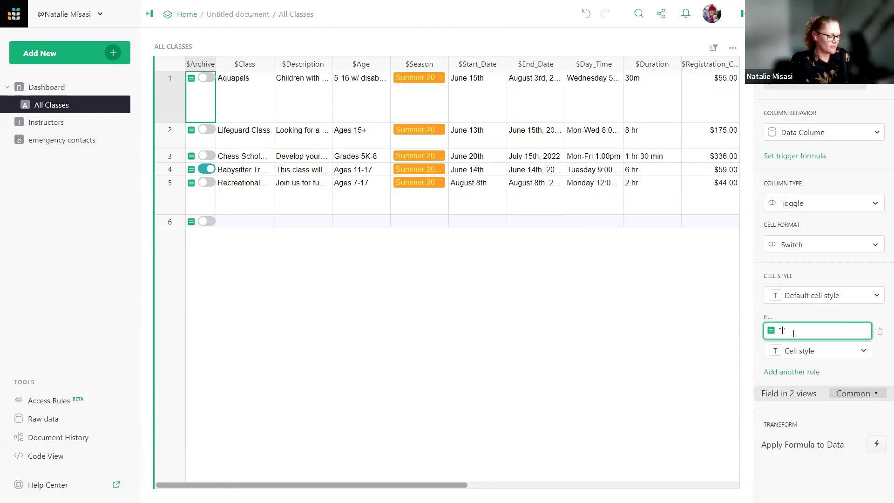
text(")
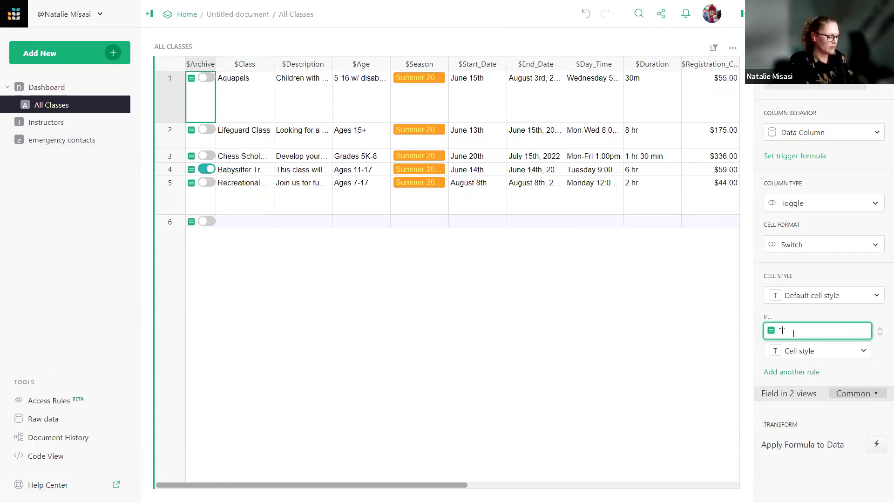
text(Client )
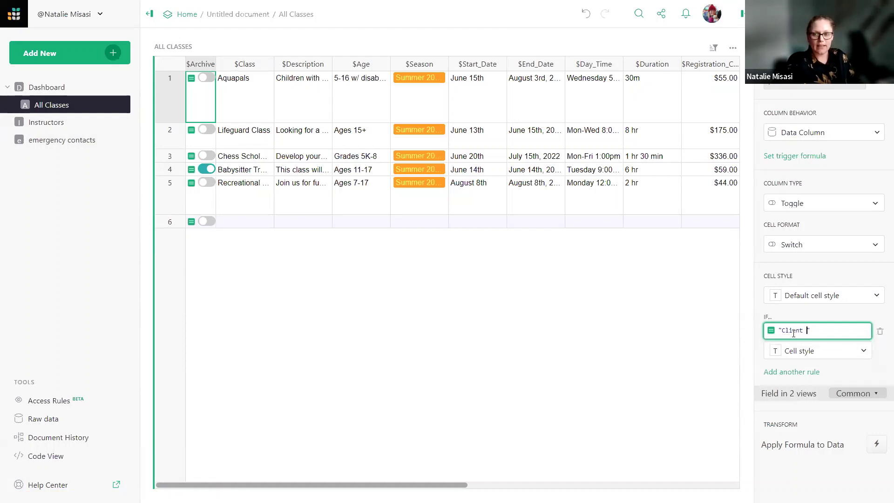
text(Name)
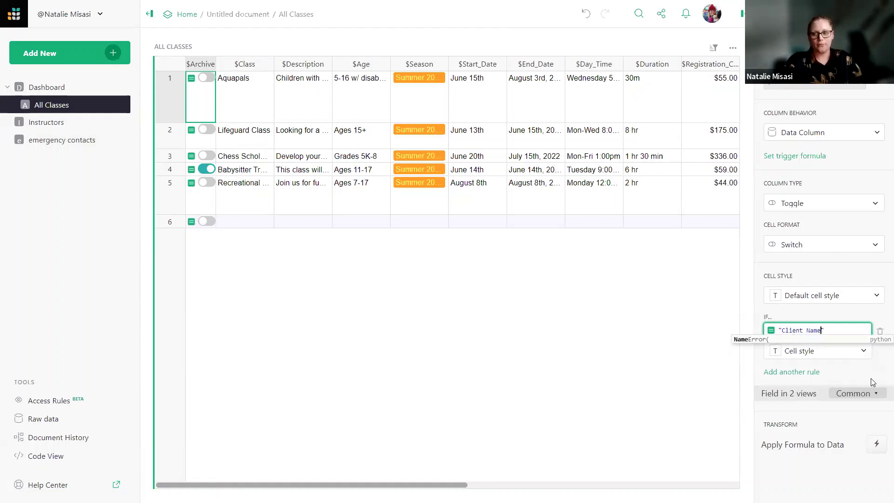
click(862, 369)
click(842, 374)
click(842, 373)
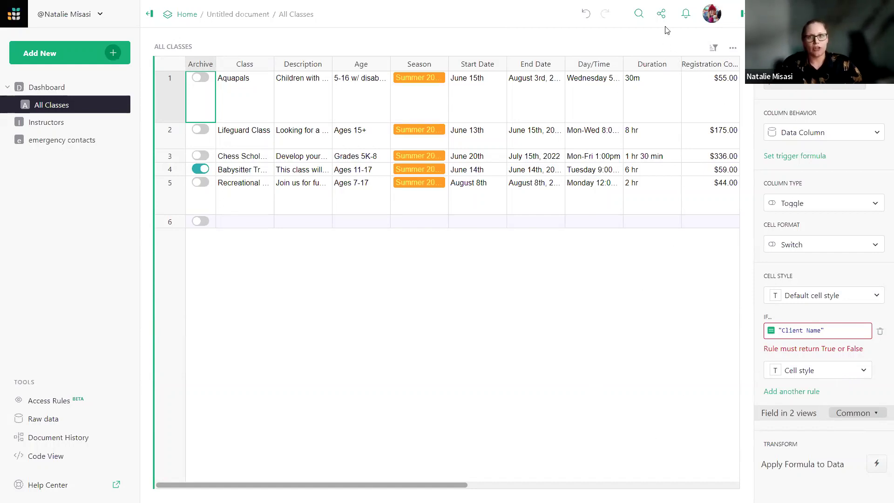
Turn on public access to the document with the Editor role and confirm the change
click(661, 14)
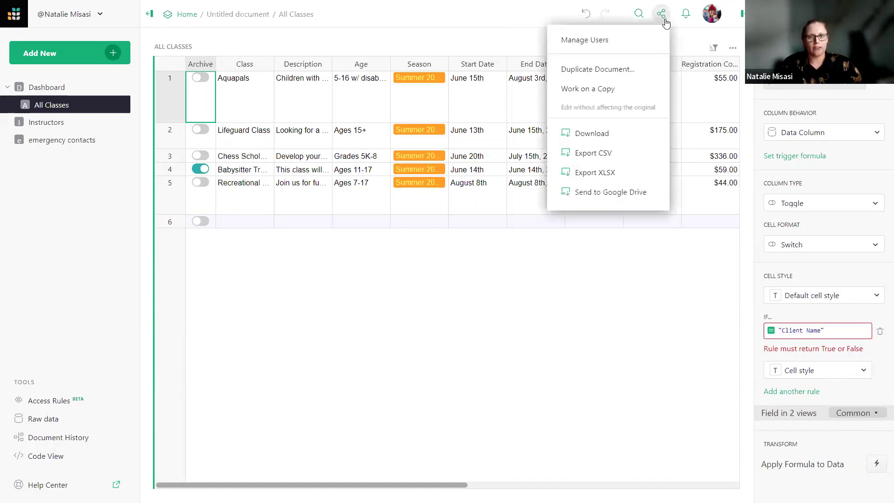
click(637, 41)
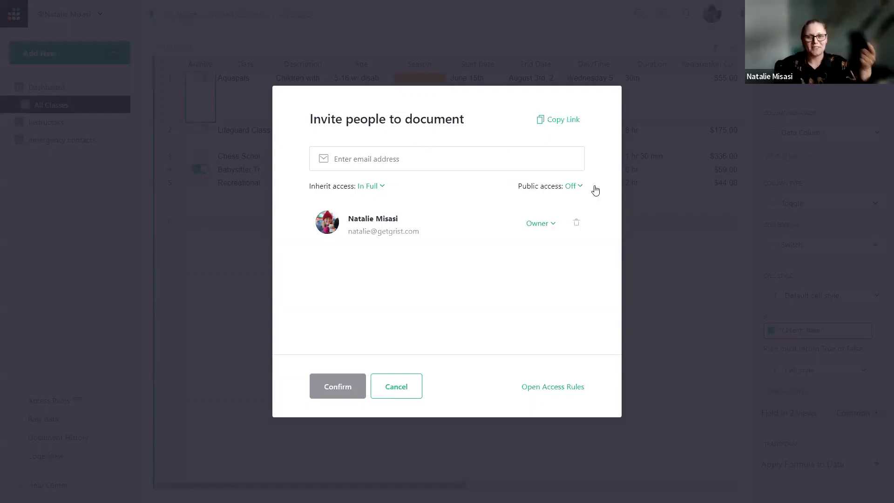
click(579, 188)
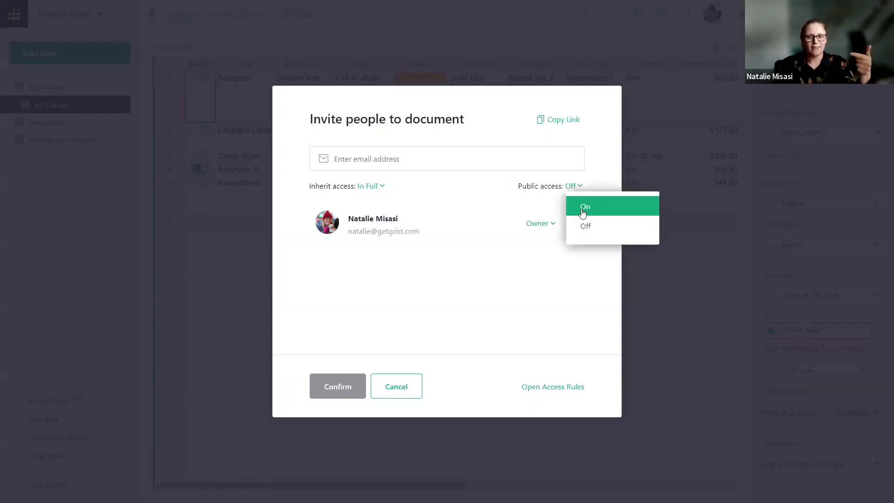
click(585, 207)
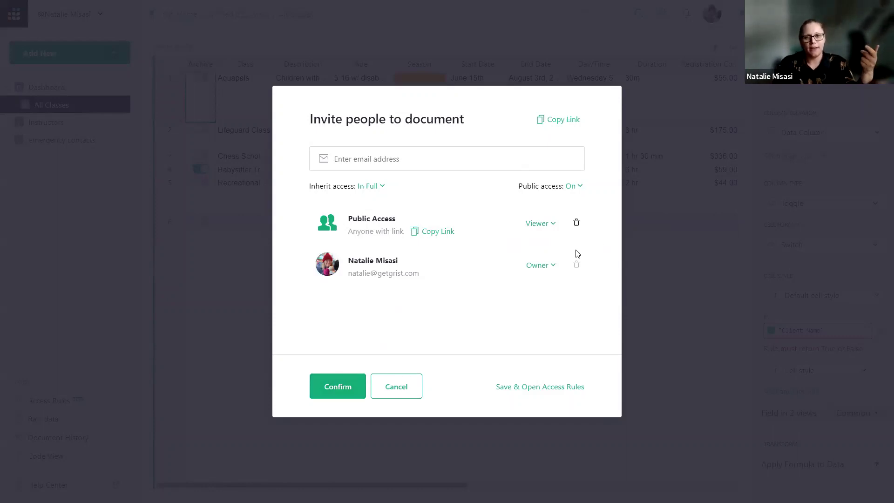
click(540, 229)
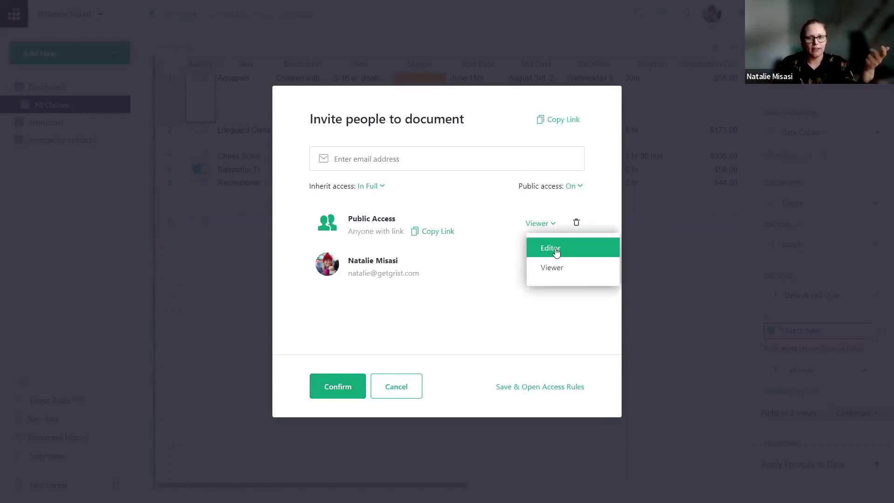
click(554, 248)
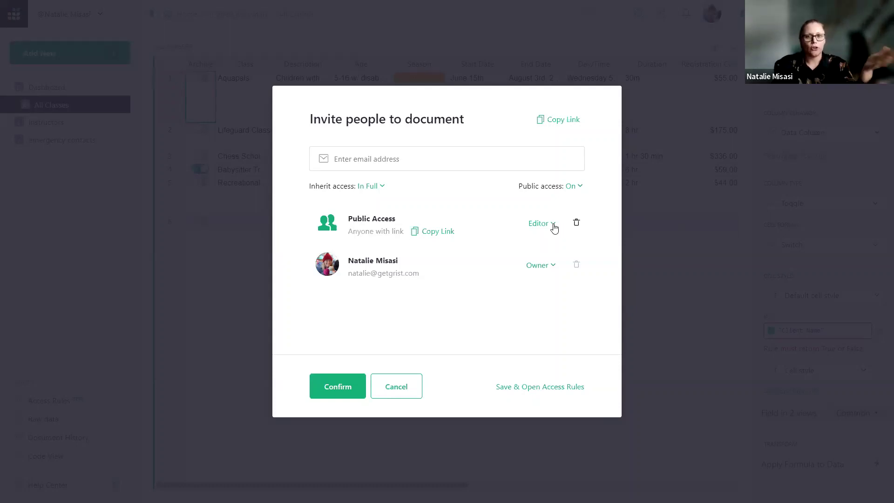
click(553, 226)
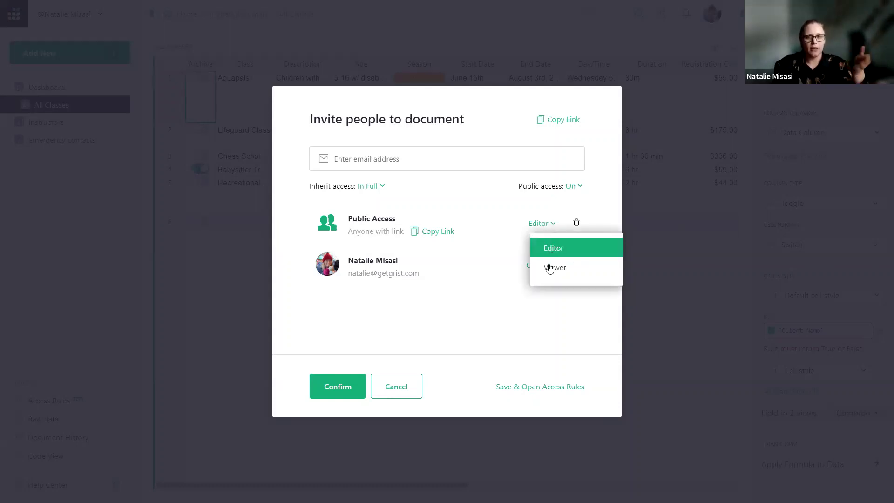
click(506, 241)
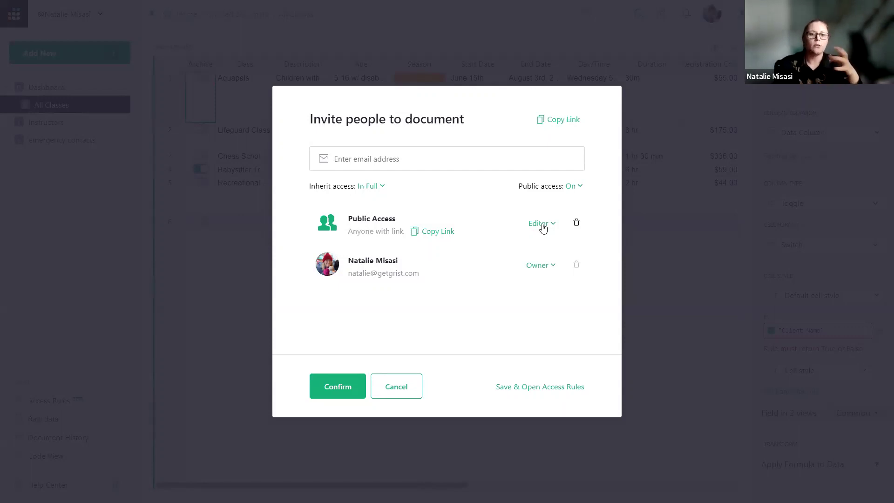
click(544, 226)
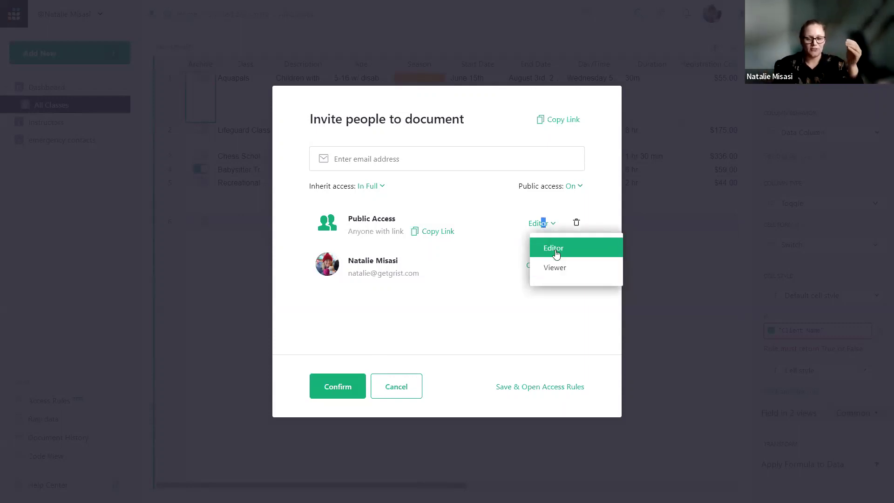
click(336, 393)
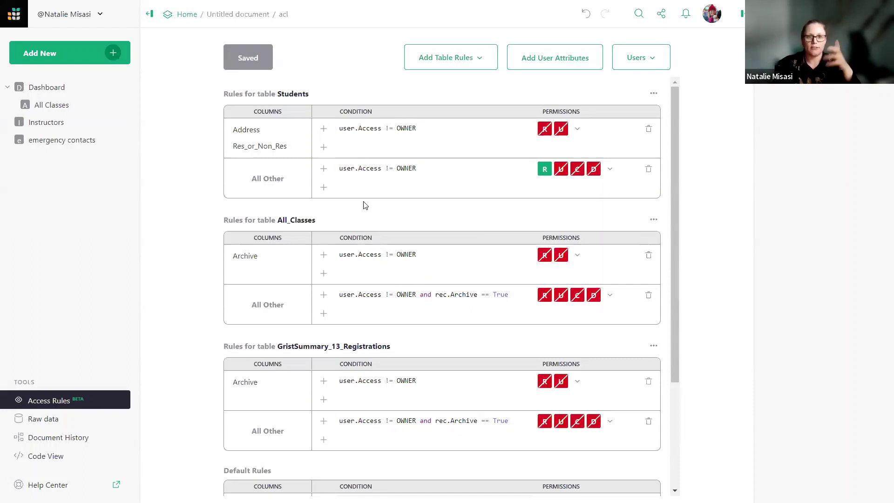
Add a Students 'All Other' rule, user.Access == EDITOR with Deny All, and save the rules
click(321, 187)
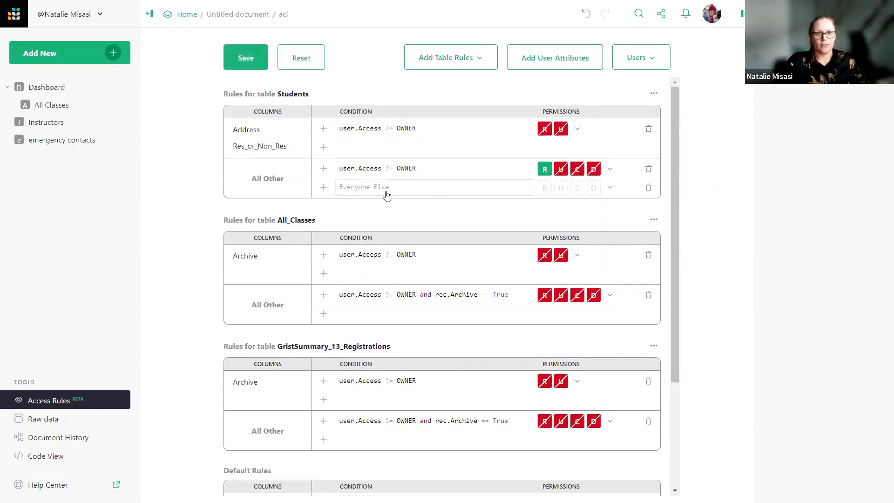
text(user)
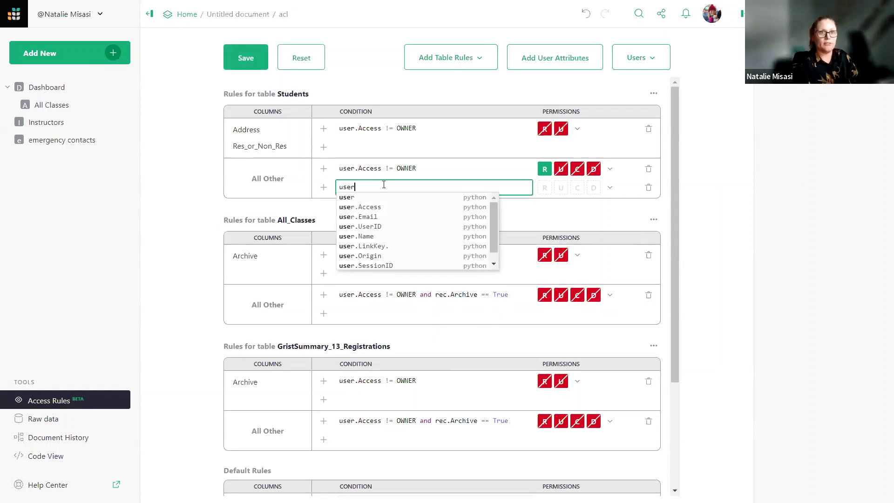
text(.Ac)
text(ce)
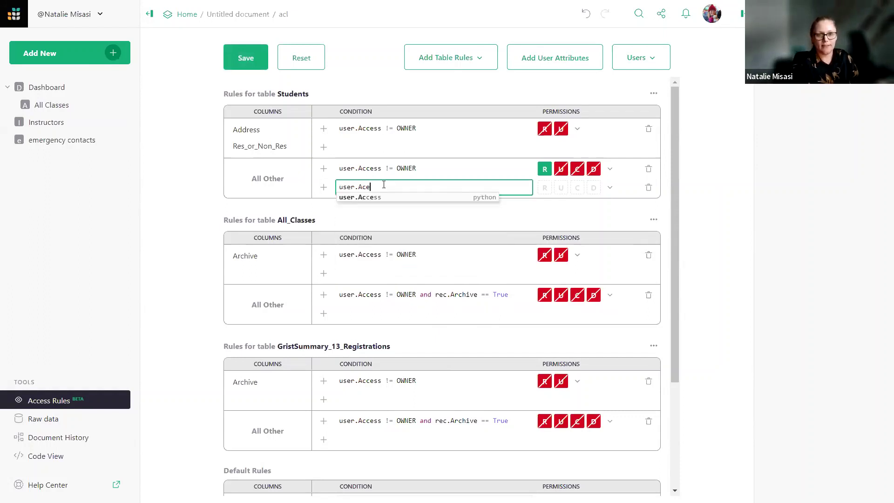
text(cess ==)
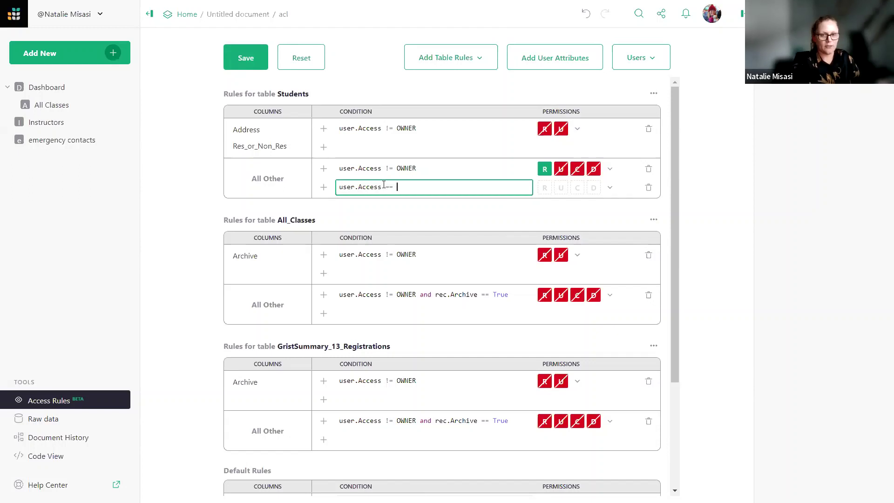
text( EDI)
text(T)
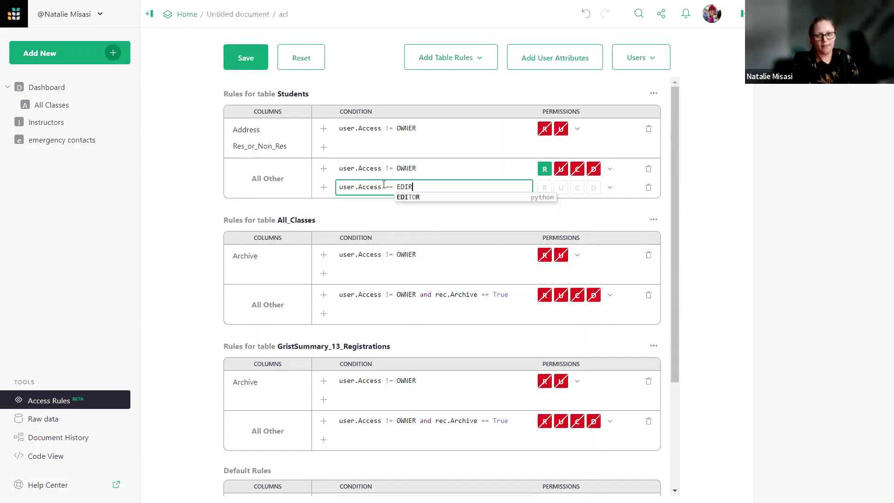
key(Tab)
click(609, 187)
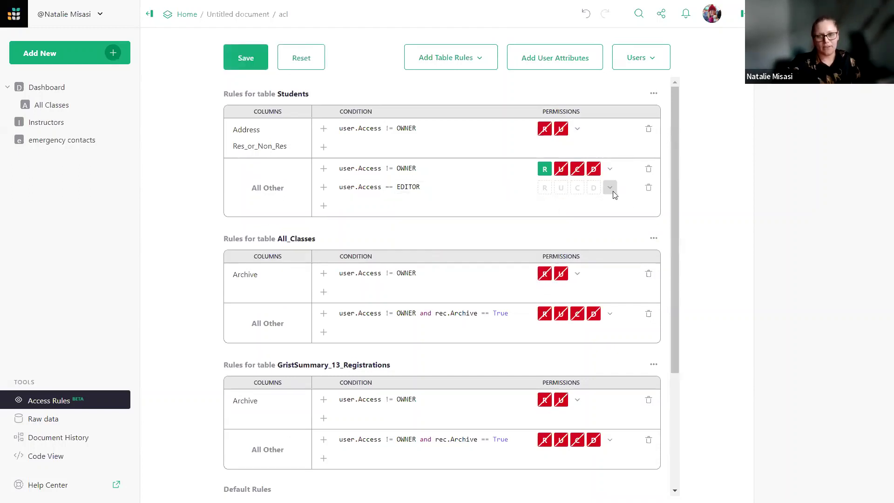
click(609, 187)
click(635, 230)
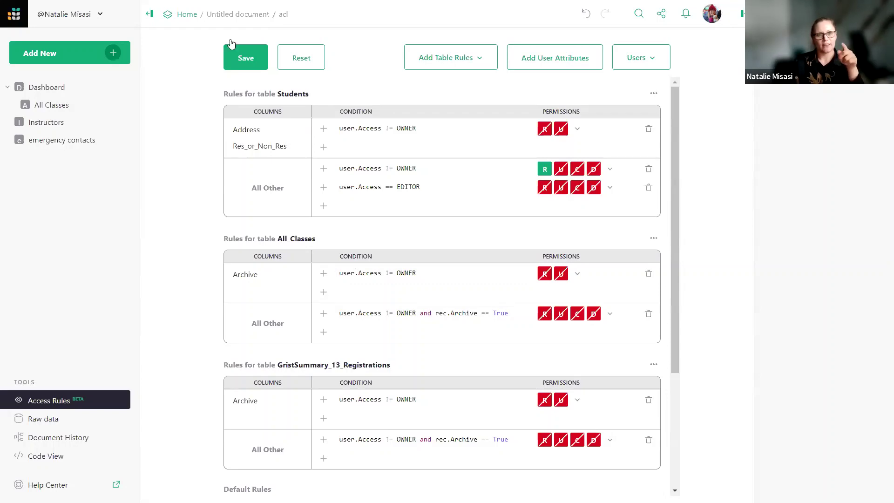
click(237, 56)
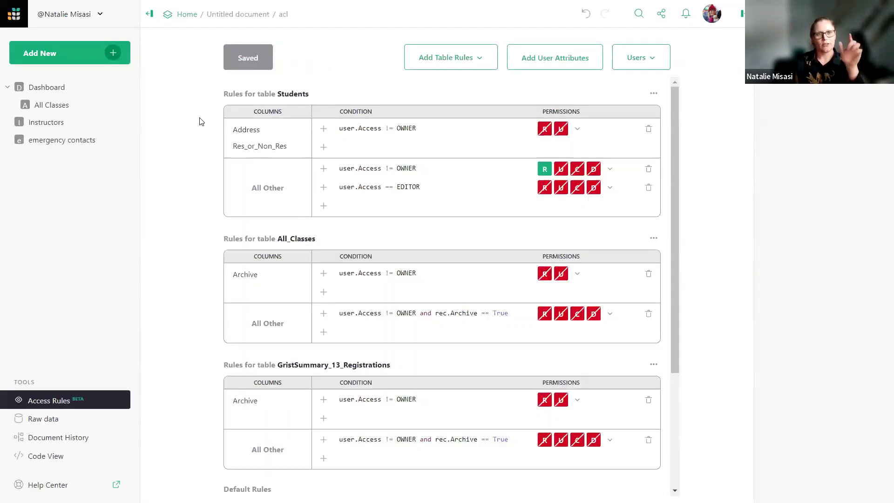
click(84, 89)
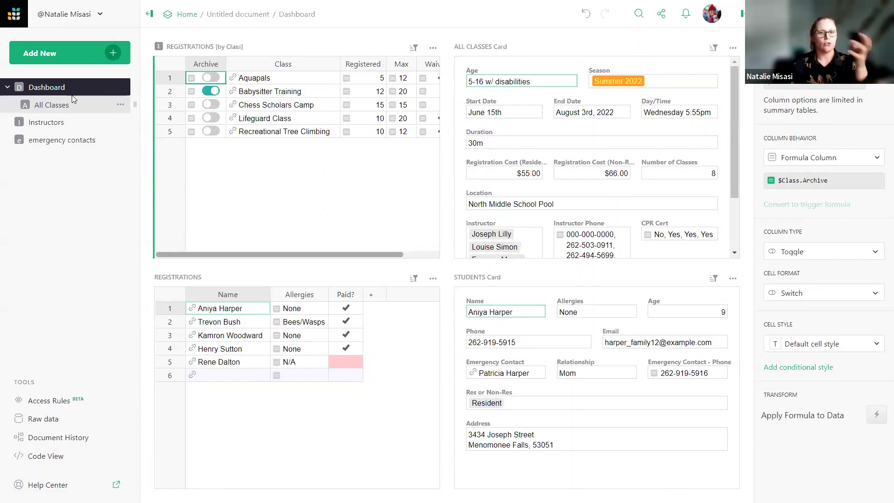
Add a new summary column A with the formula =SELF_HYPERLINK()
drag(311, 254, 349, 254)
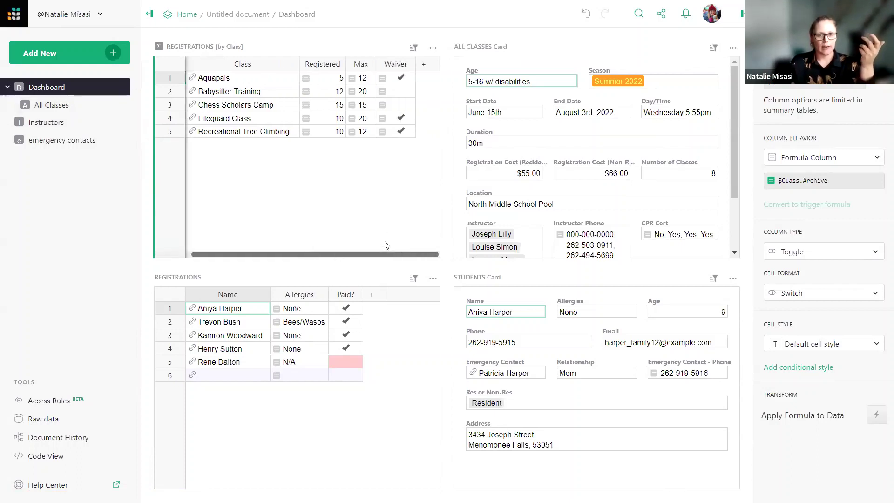
click(423, 67)
click(442, 86)
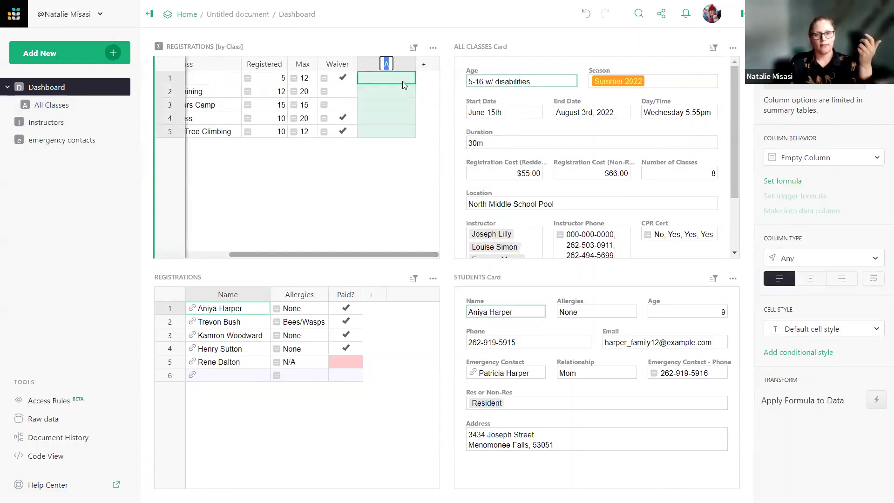
click(403, 83)
text(=$)
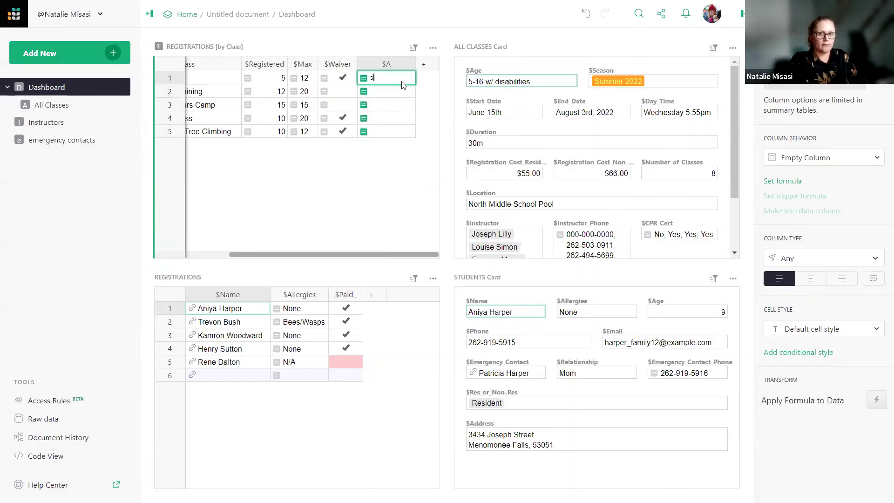
text(elf)
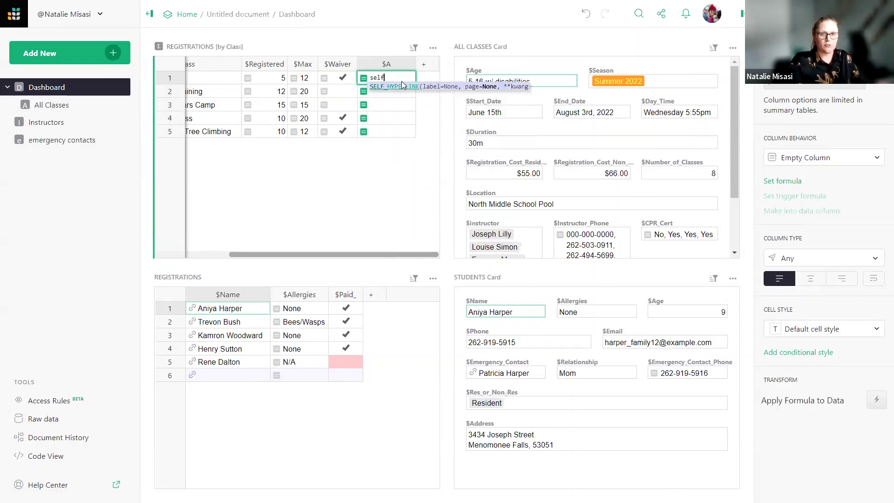
key(Tab)
key(Return)
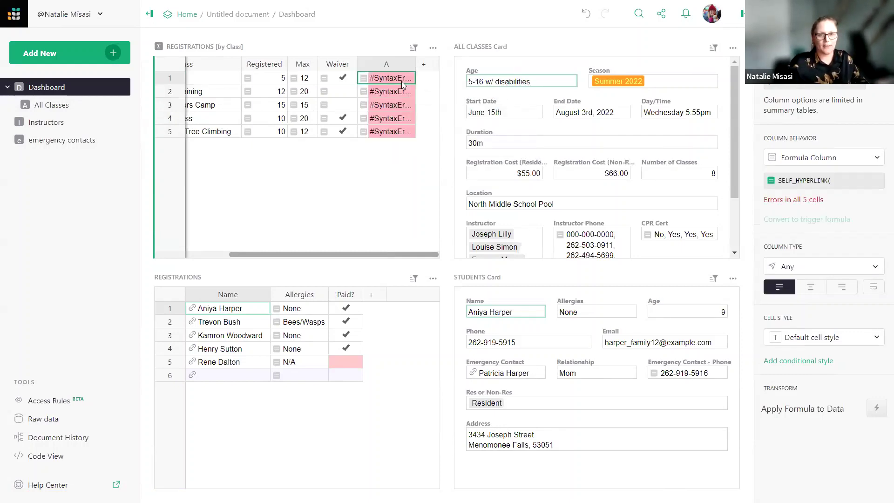
key(Return)
text())
key(Return)
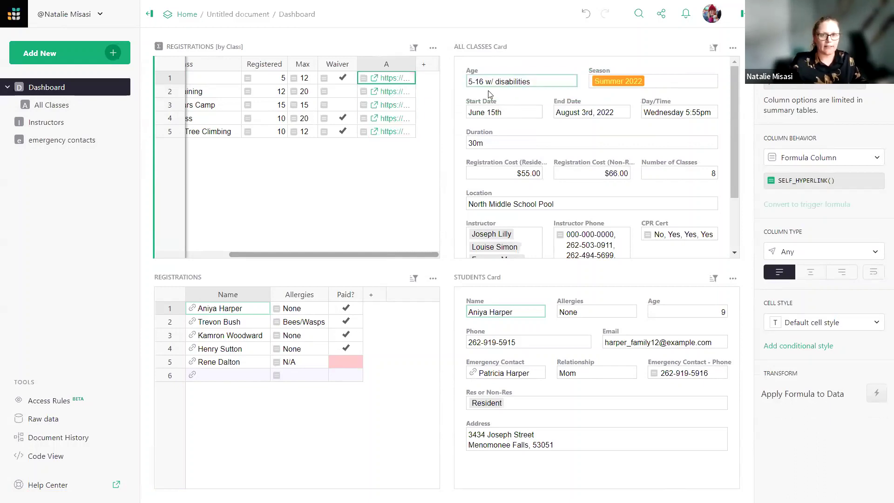
Widen column A and check its column type list
drag(416, 63, 744, 63)
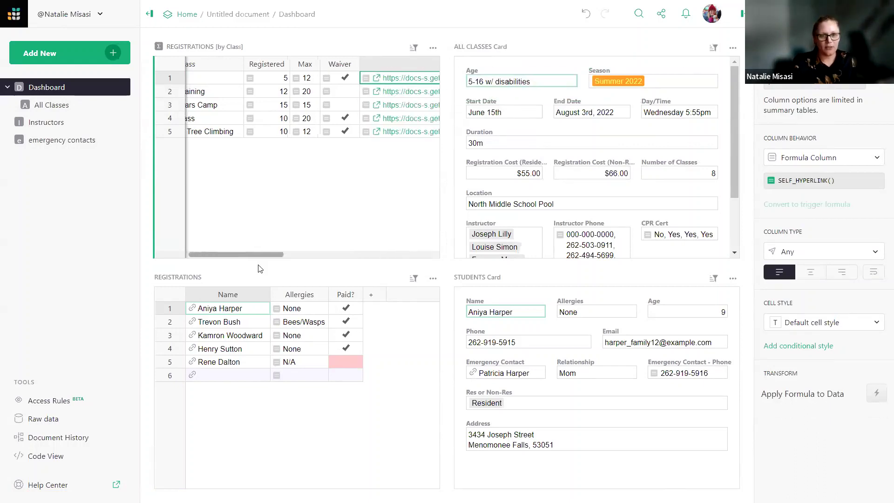
mouse_move(245, 254)
mouse_down()
mouse_move(350, 254)
mouse_move(308, 254)
mouse_up()
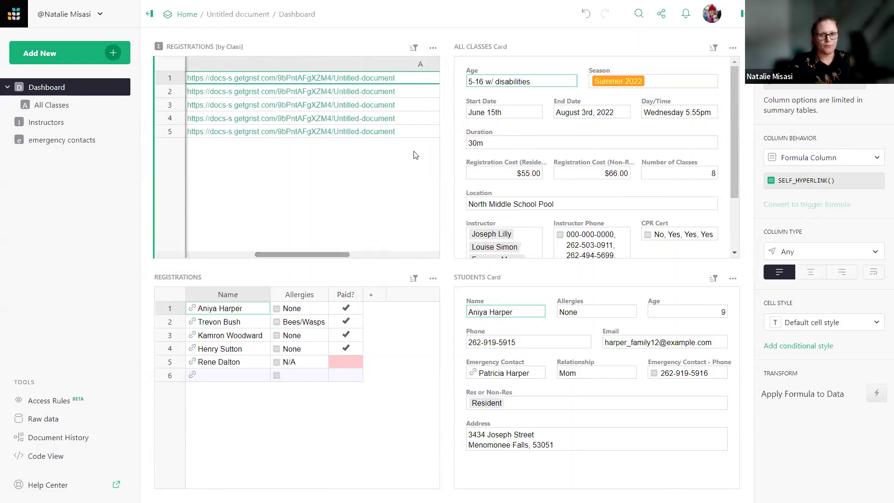
click(419, 104)
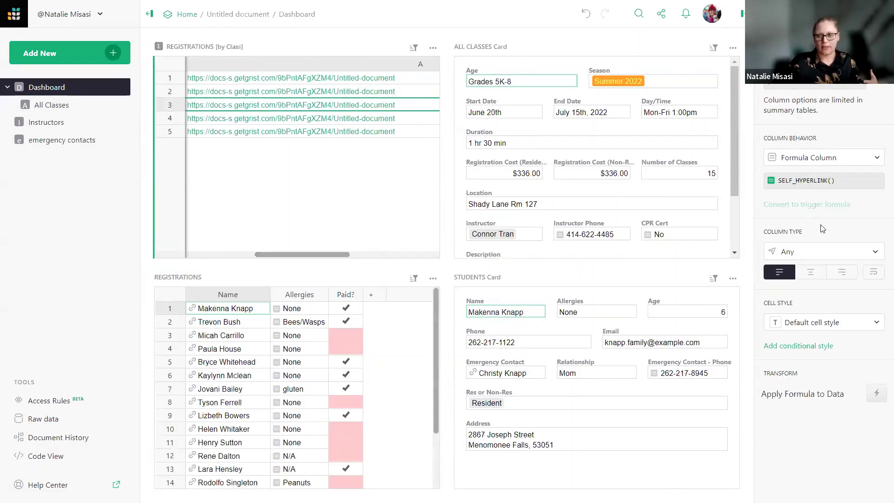
click(812, 250)
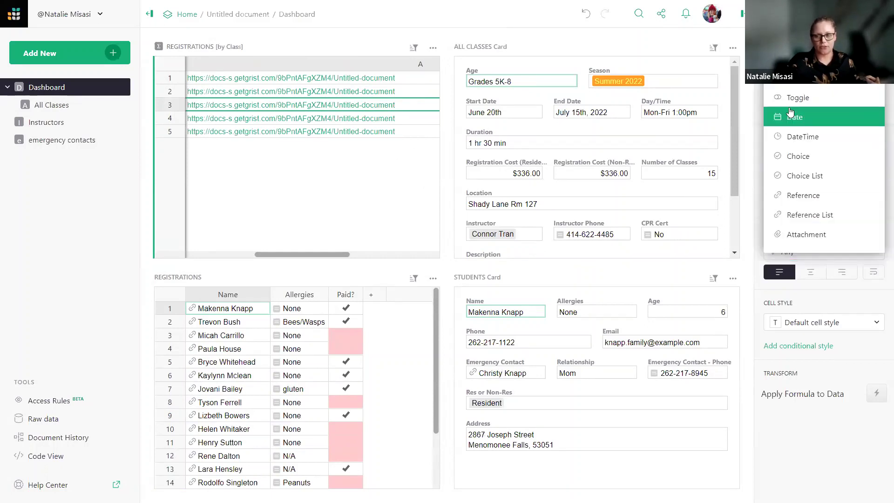
key(Escape)
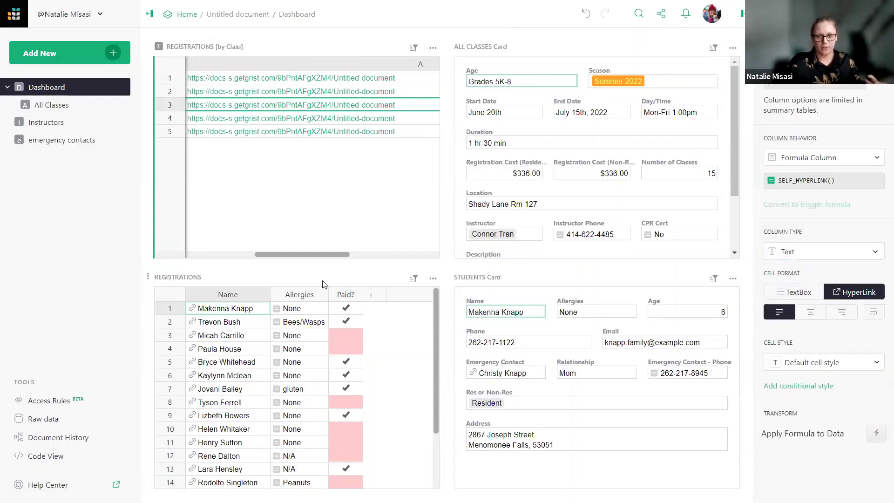
Add a 'Page 6' label and /p/ path to the link formula, then relabel it PageSix
double_click(414, 108)
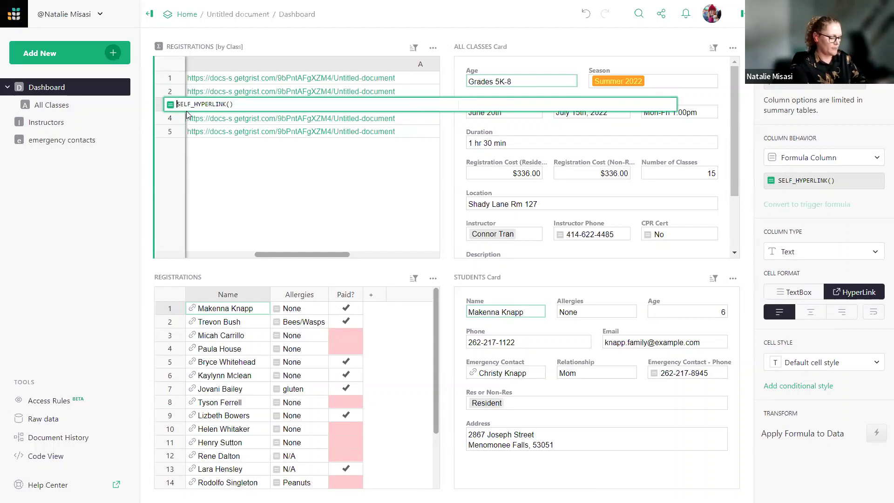
text(Page 6)
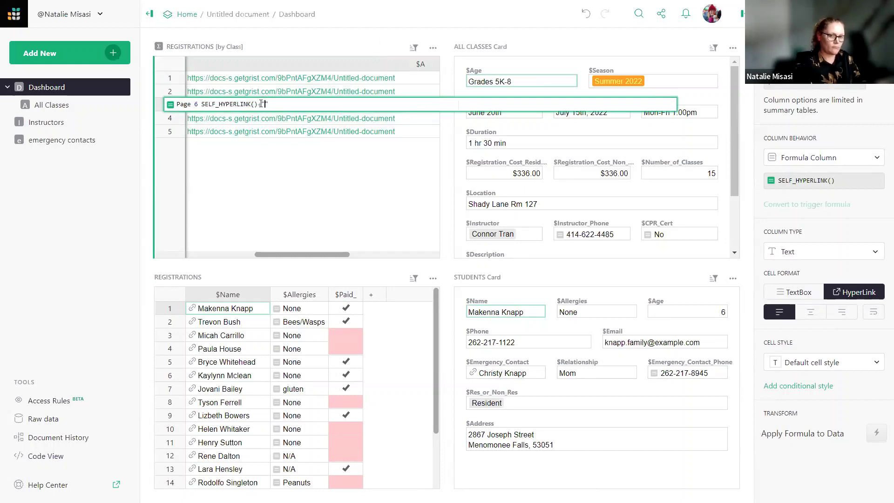
text( /p)
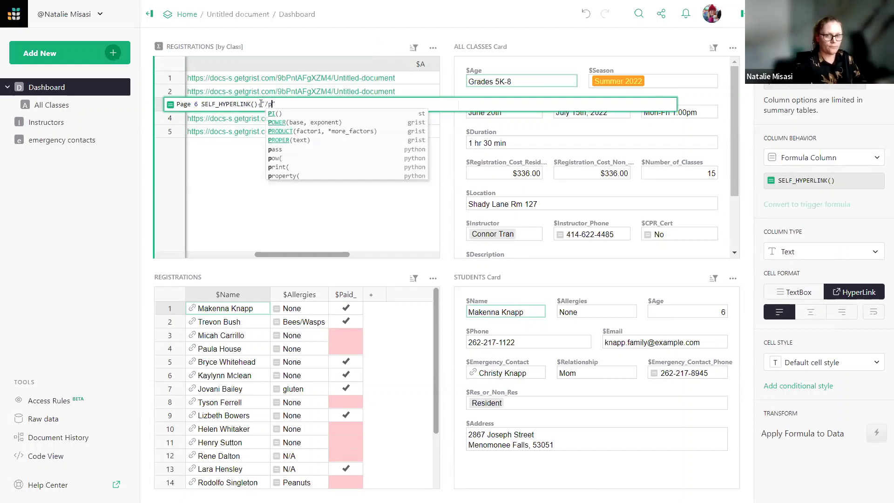
text(/6)
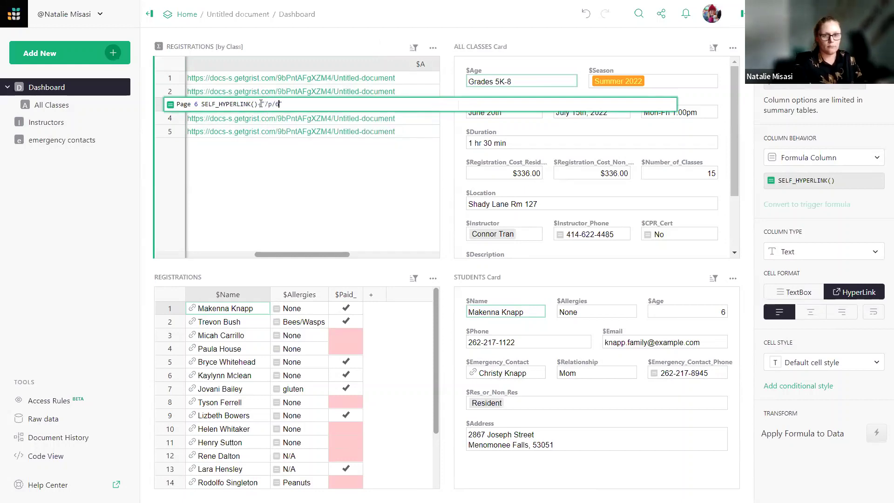
key(Return)
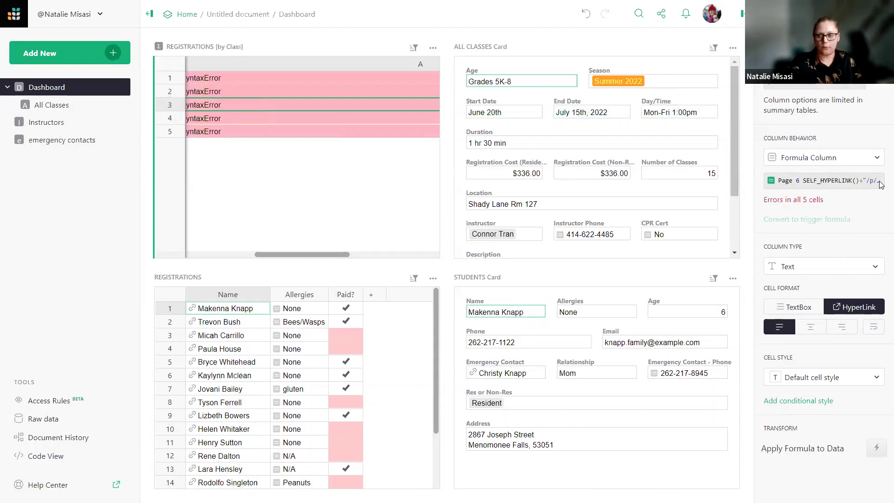
click(866, 180)
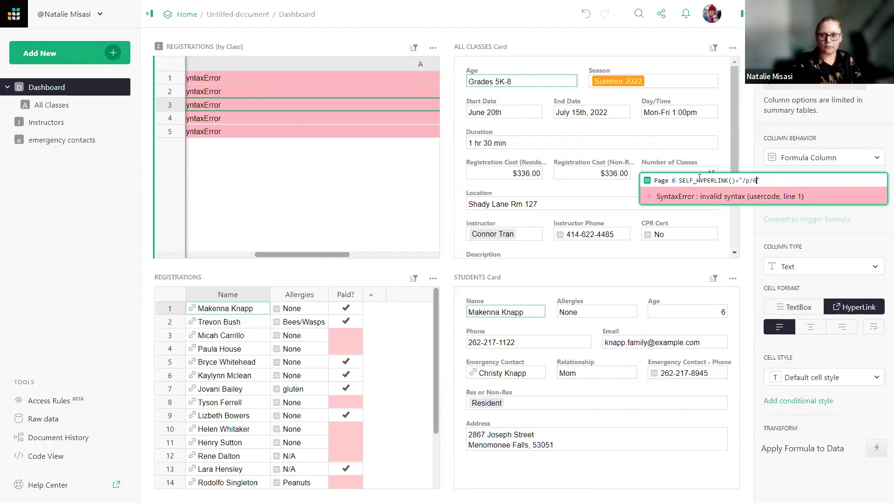
key(Left)
key(Left)
key(Left)
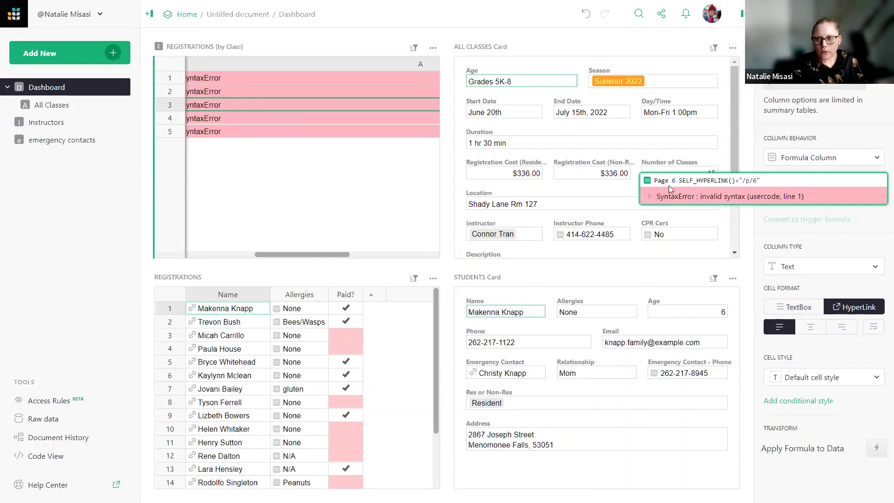
text(i)
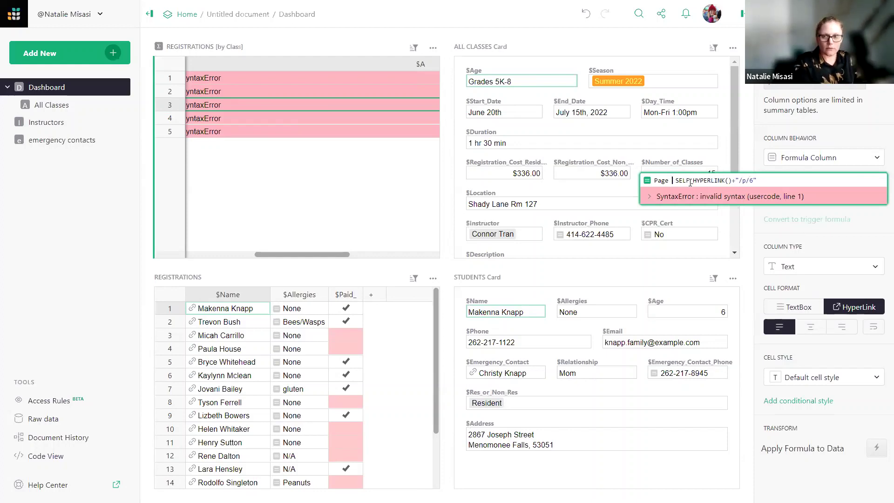
text(x)
key(Return)
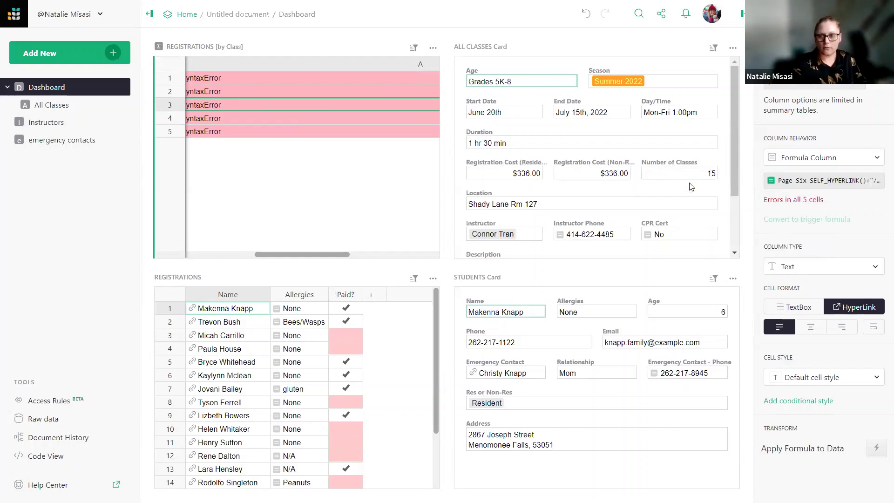
Delete the trailing /p/6 addition so the formula reads PageSix SELF_HYPERLINK()
click(805, 184)
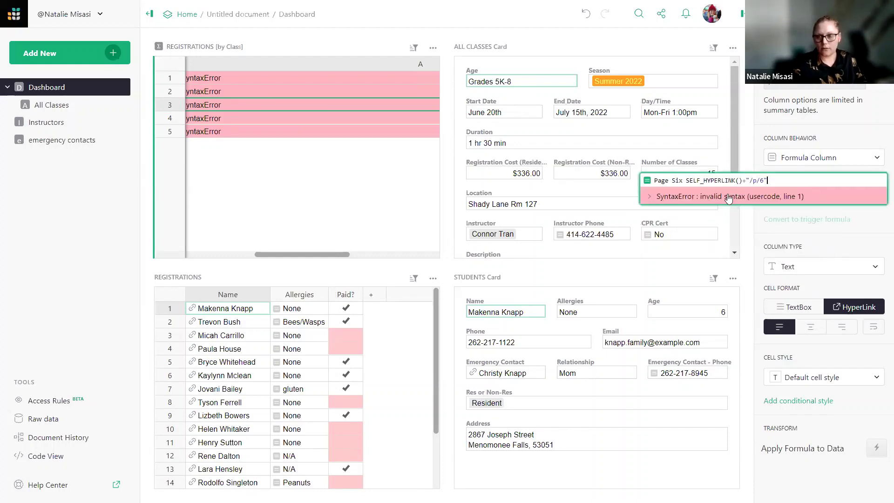
click(669, 180)
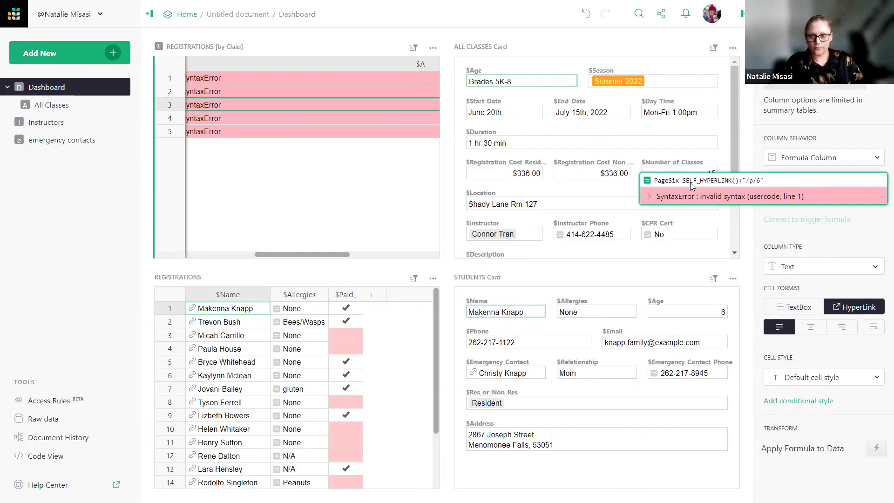
key(Escape)
click(829, 182)
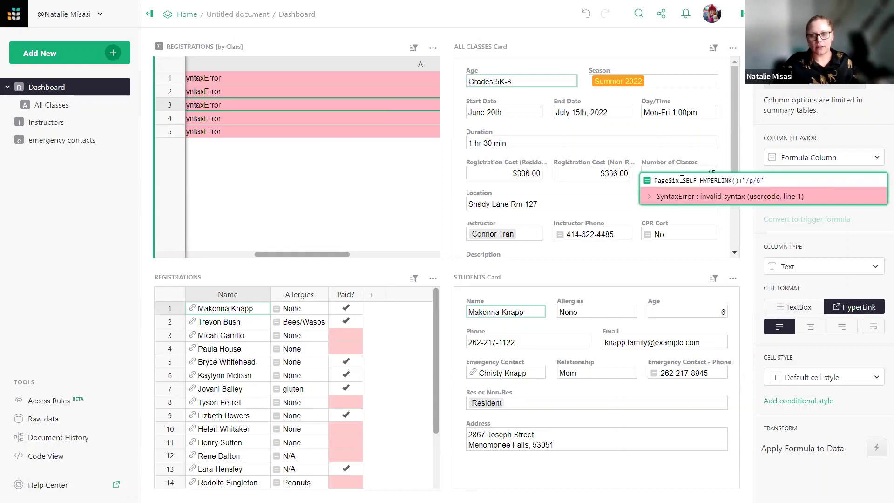
drag(682, 179, 791, 180)
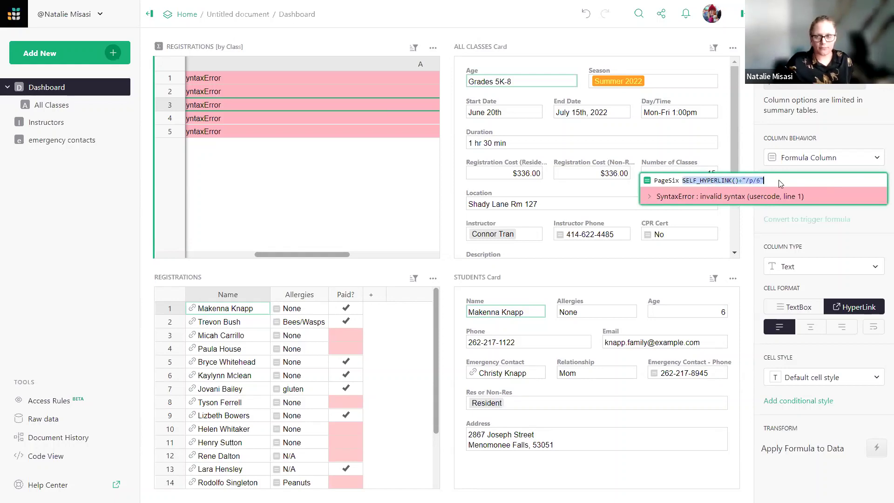
click(754, 181)
drag(742, 180, 763, 180)
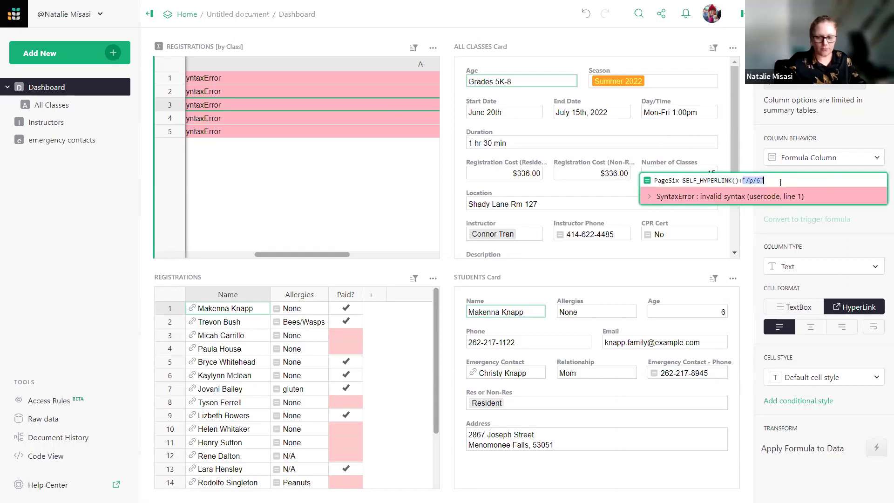
key(BackSpace)
key(Return)
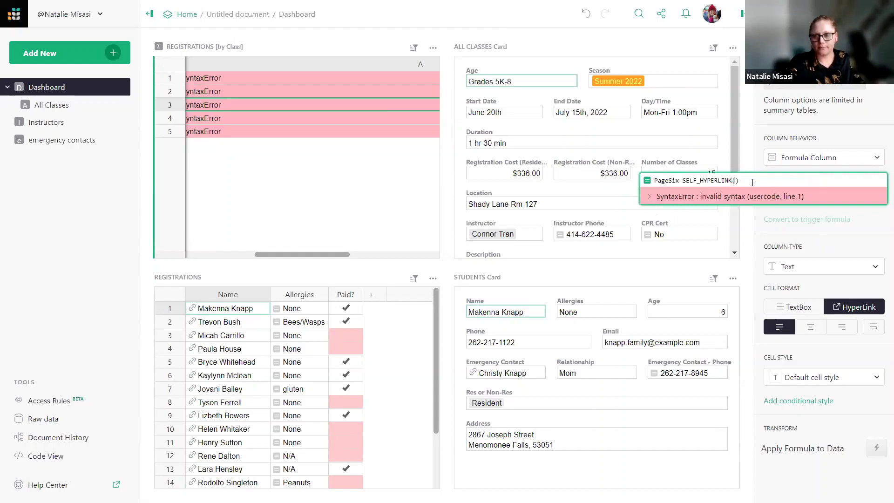
key(ctrl+a)
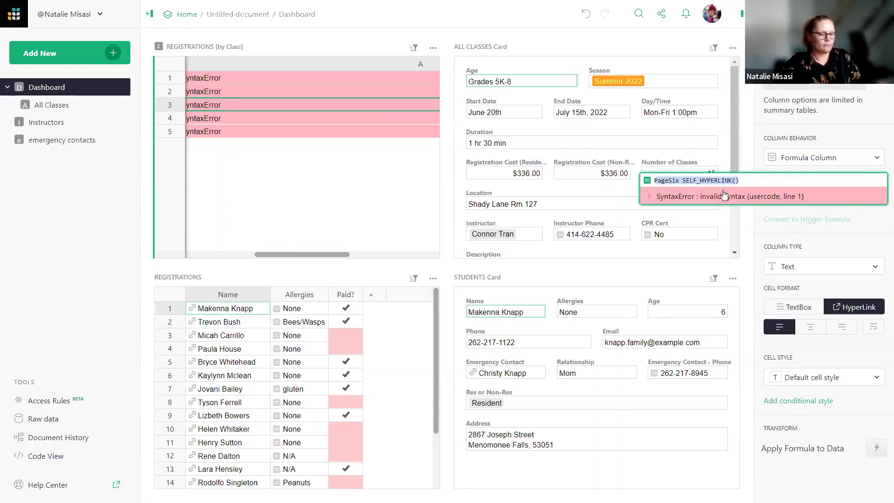
key(BackSpace)
key(Return)
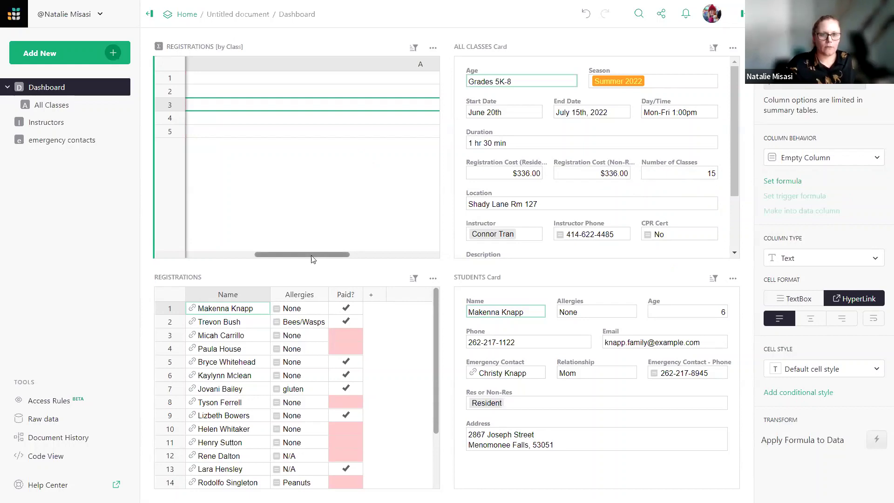
drag(315, 254, 256, 255)
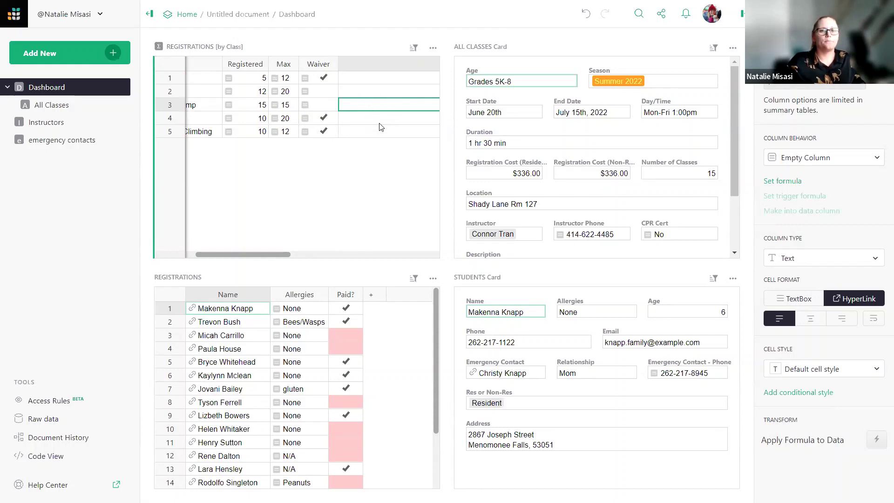
double_click(357, 106)
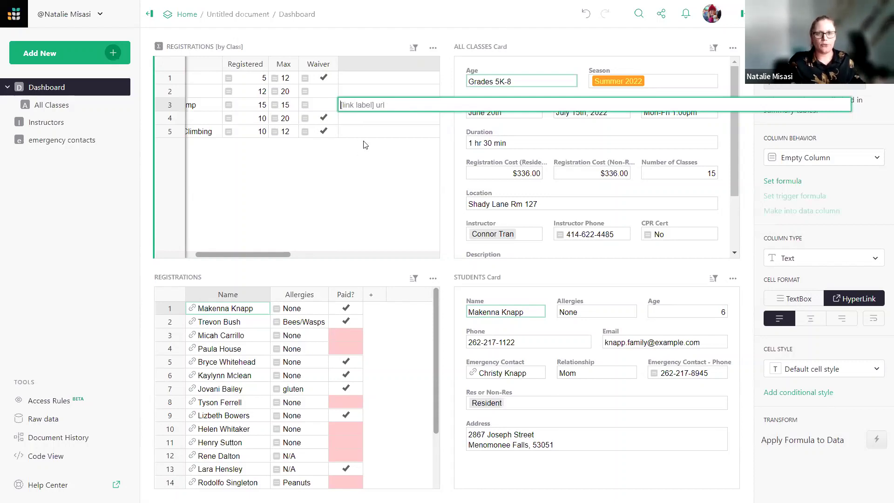
key(Escape)
double_click(363, 106)
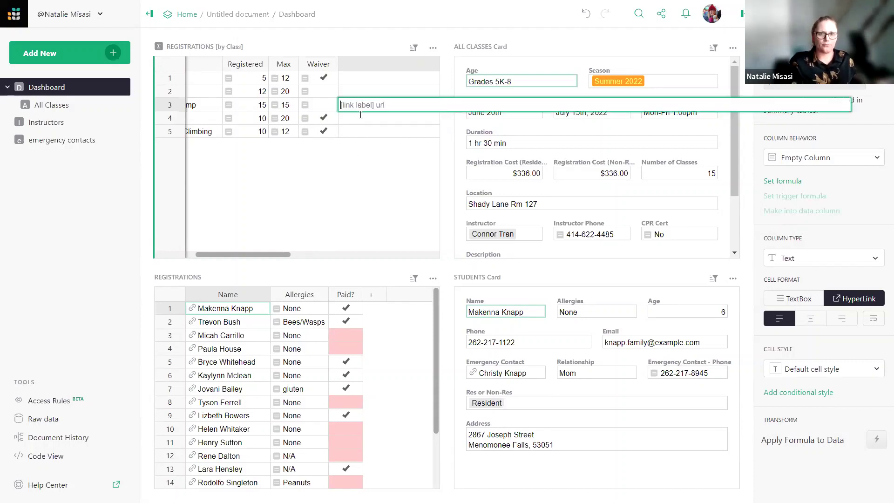
text(h)
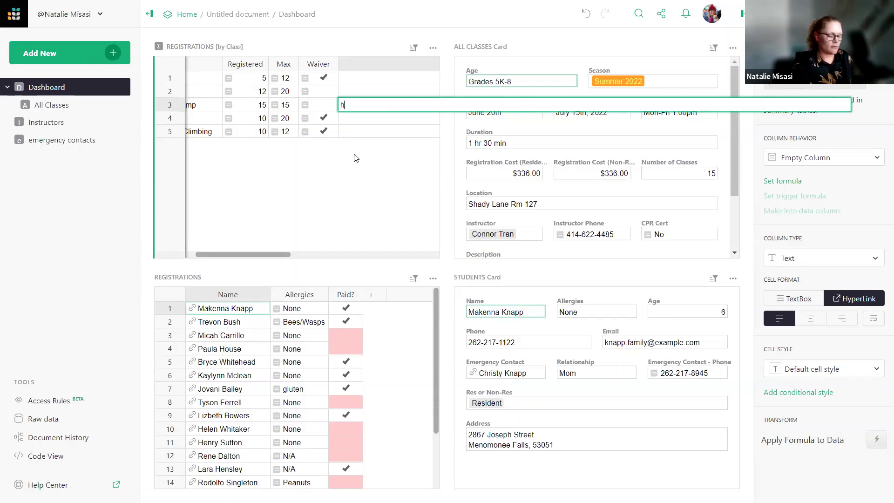
text(ttps://getgri)
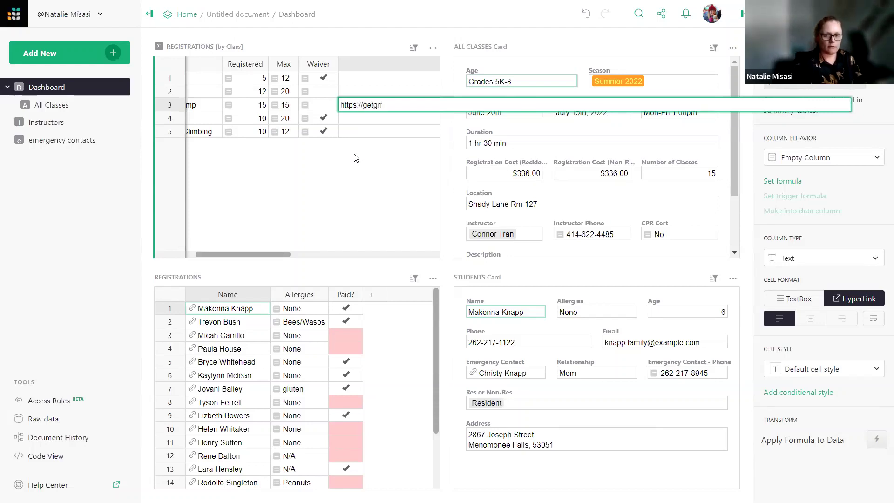
text(ww)
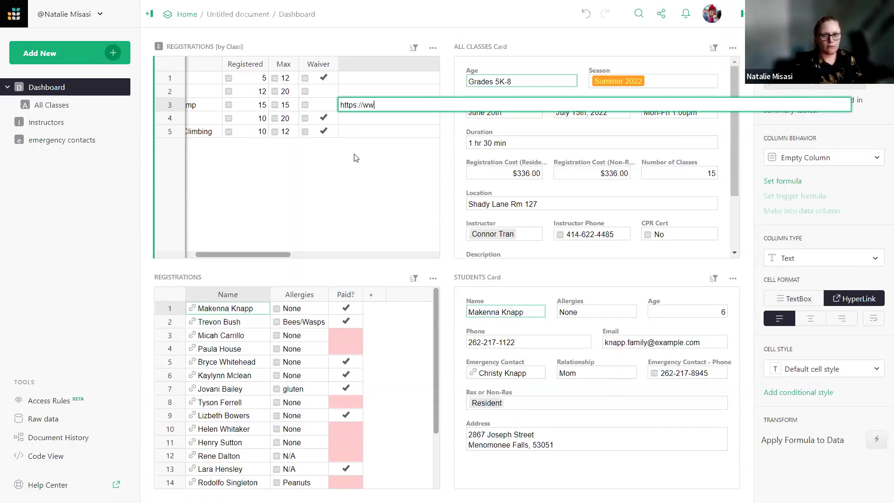
text(.getgrist)
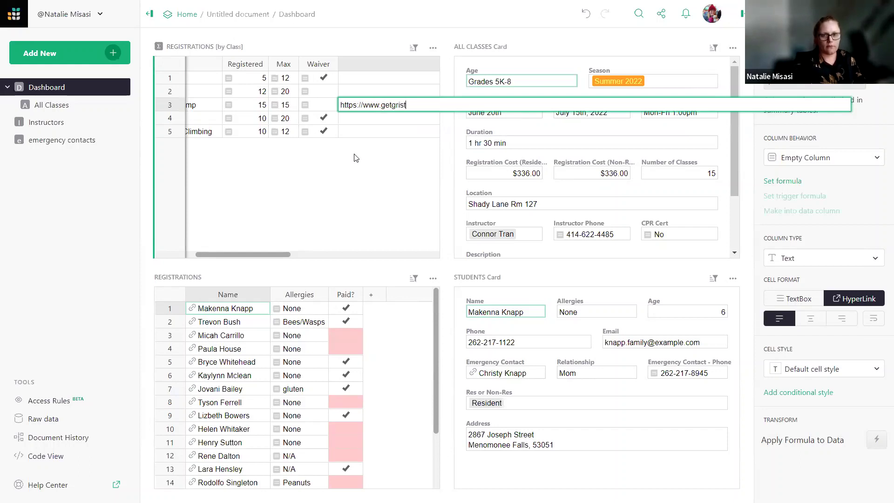
text(.com)
key(Return)
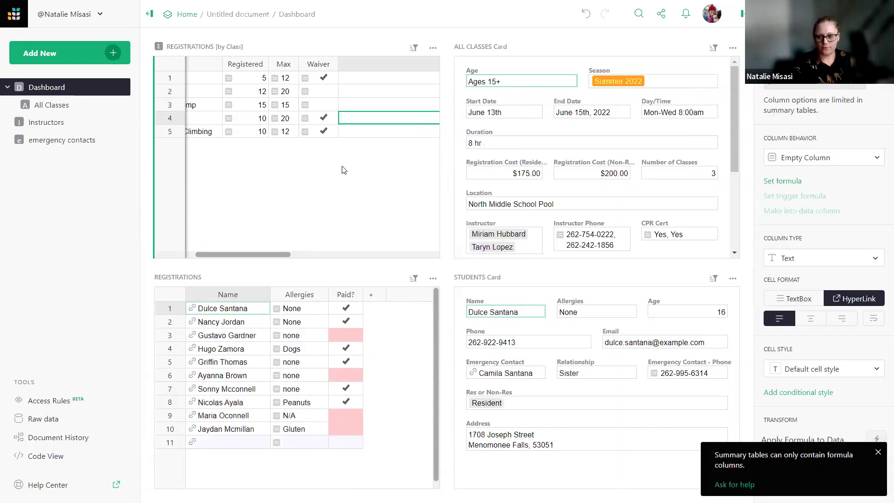
click(371, 294)
click(382, 320)
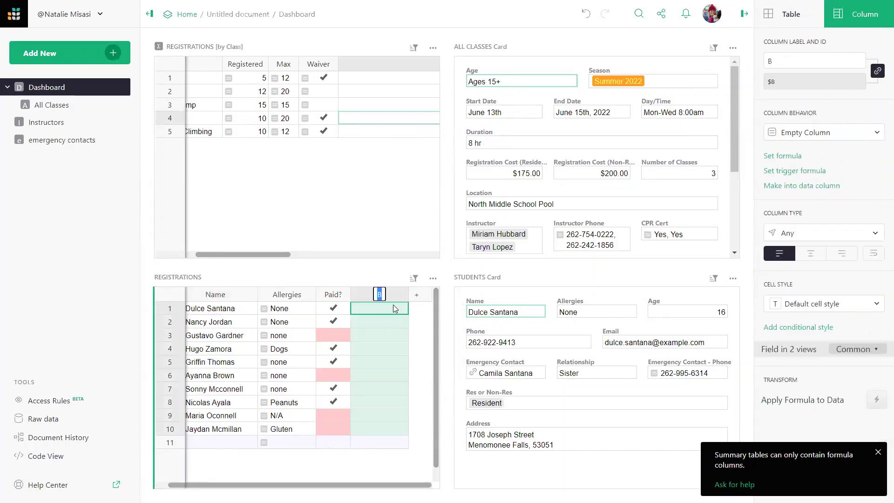
key(equal)
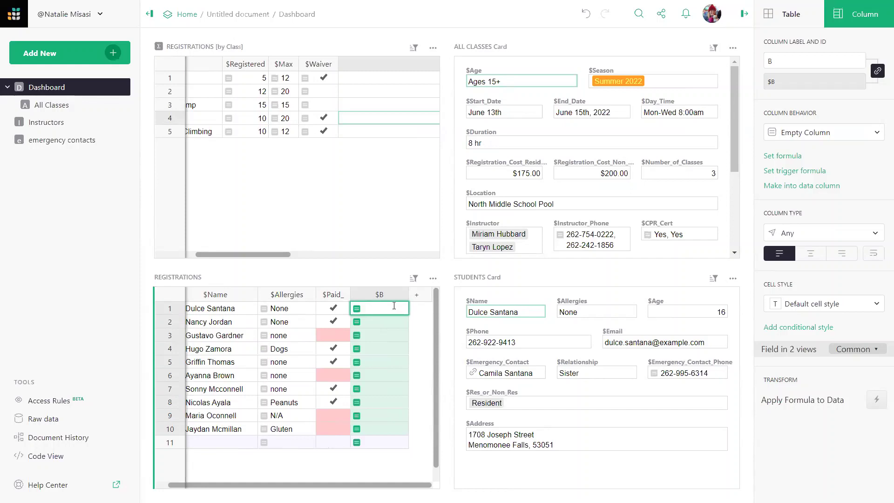
text(https://)
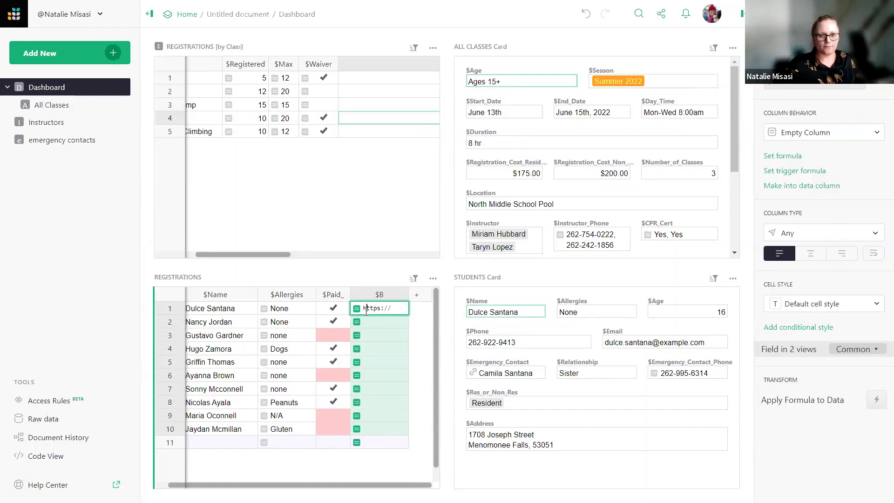
key(Escape)
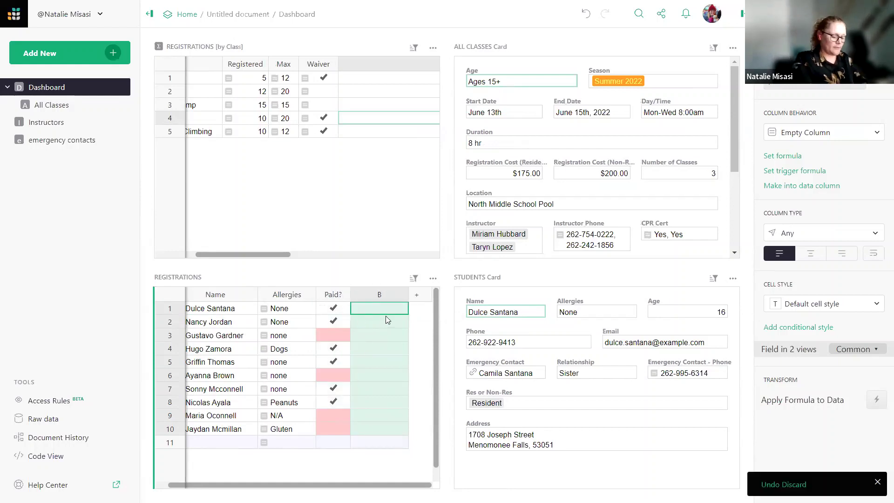
text(https)
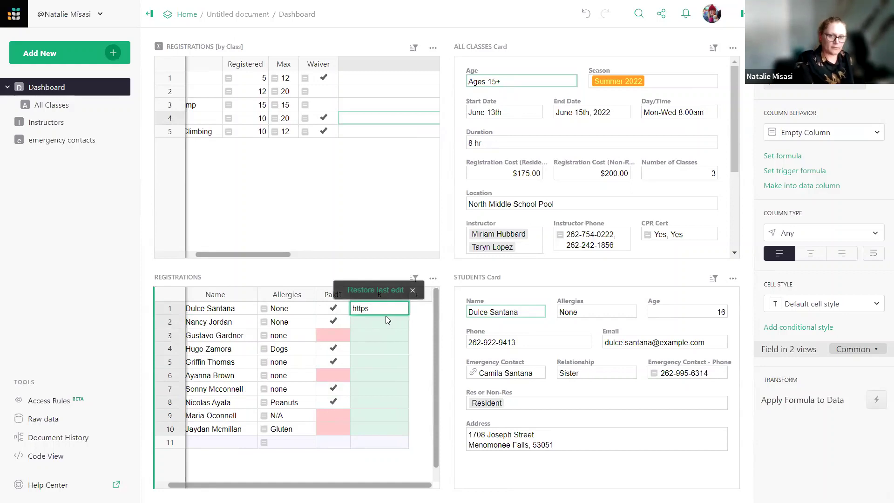
text(://ww.g)
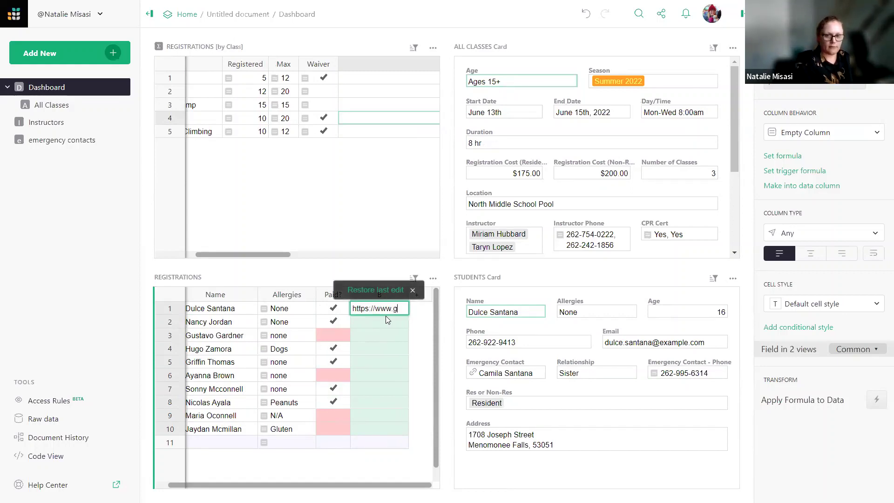
text(etgrist.com)
key(Return)
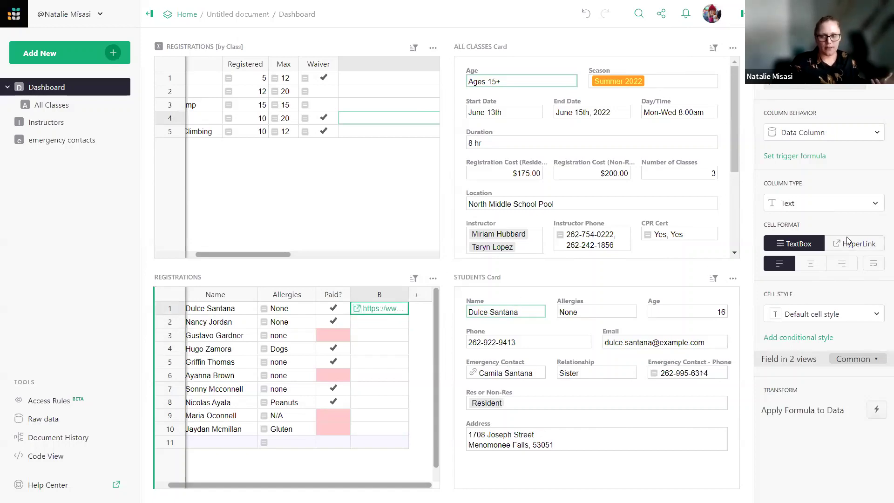
click(847, 239)
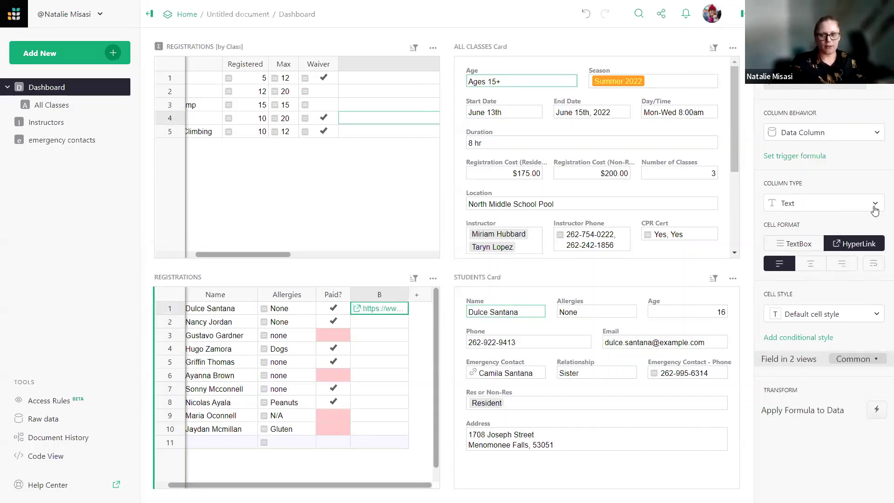
Prefix the B1 link with the label 'Grist!' and check the saved link text
double_click(377, 308)
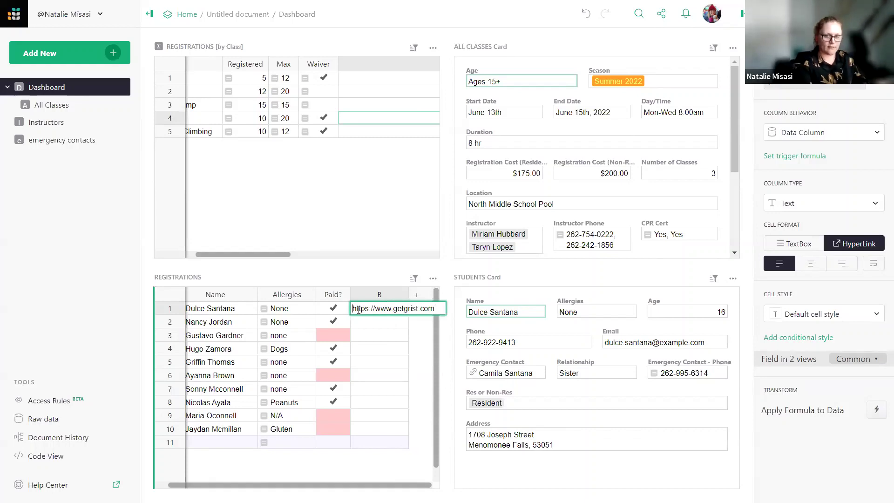
key(Home)
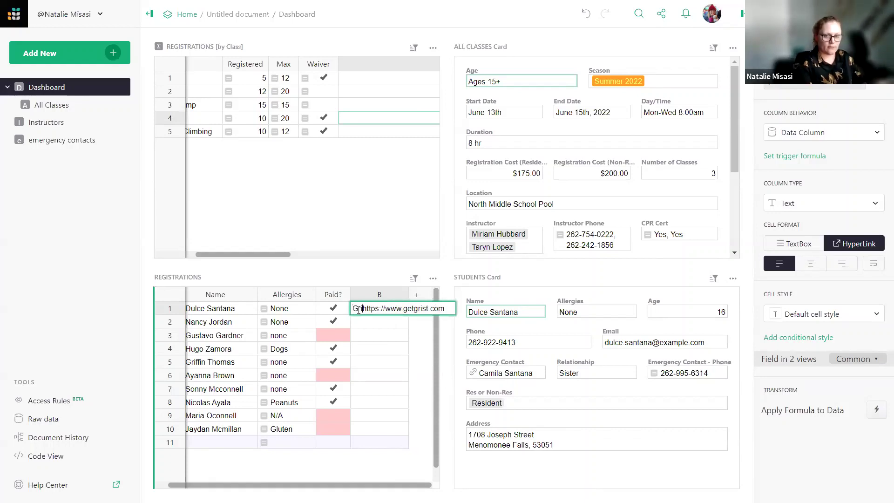
text(Grist!)
key(Return)
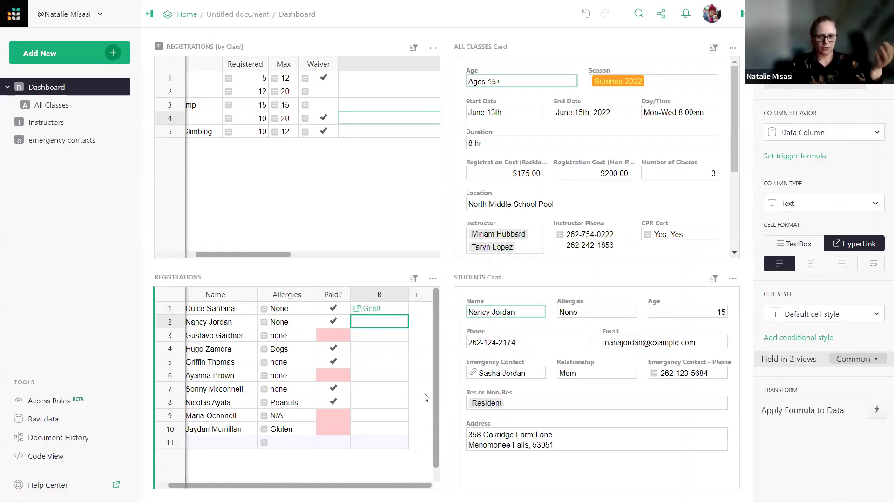
double_click(395, 309)
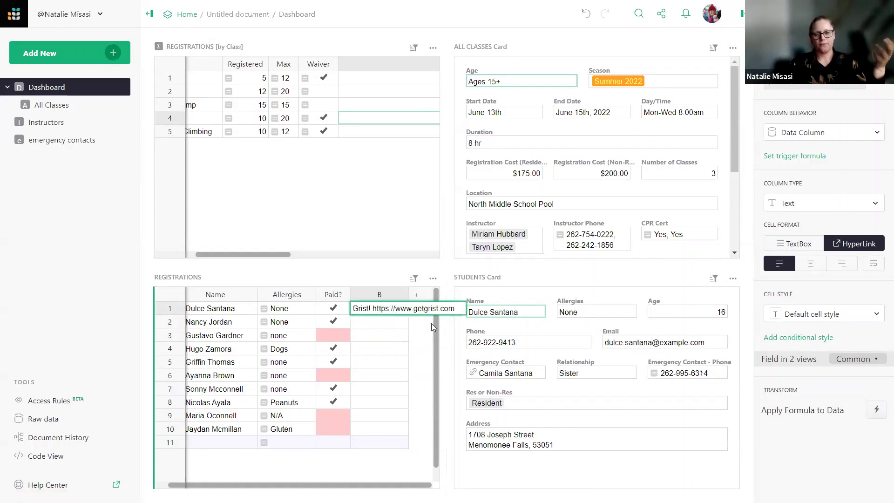
click(368, 203)
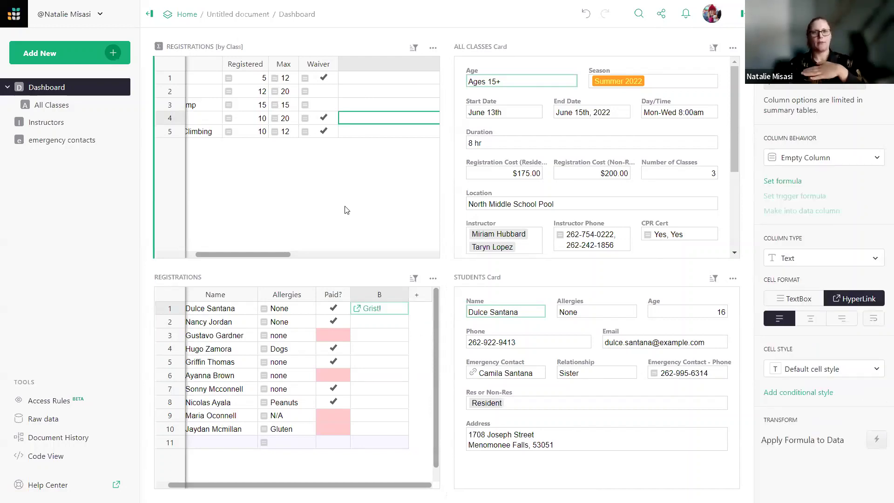
double_click(389, 305)
click(398, 359)
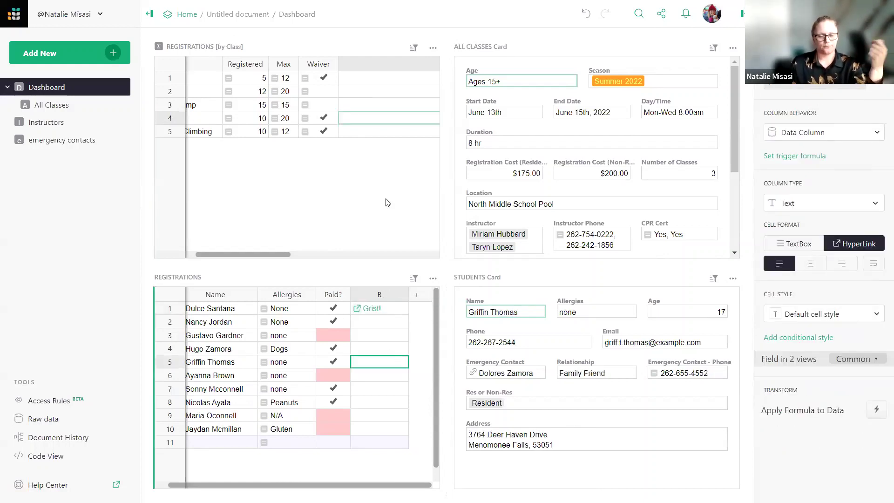
click(372, 80)
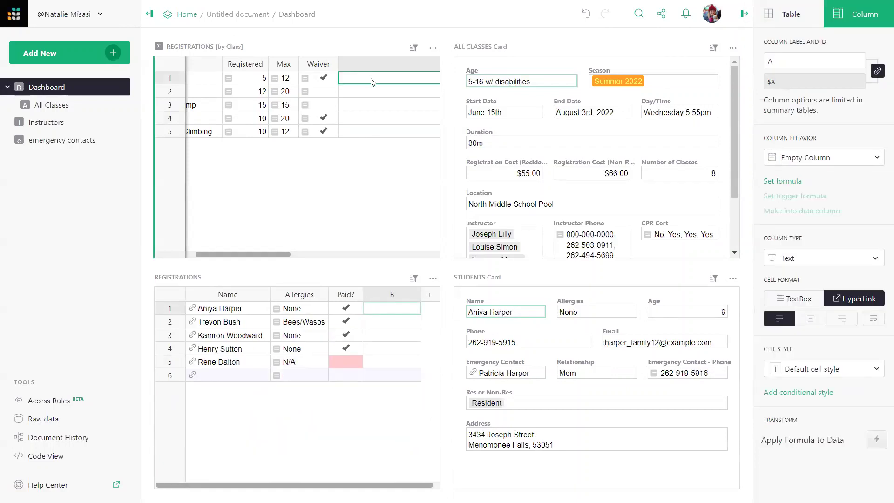
Set summary column A to =SELF_HYPERLINK()+"/p/6", correcting the uppercase P to lowercase
double_click(371, 79)
text($)
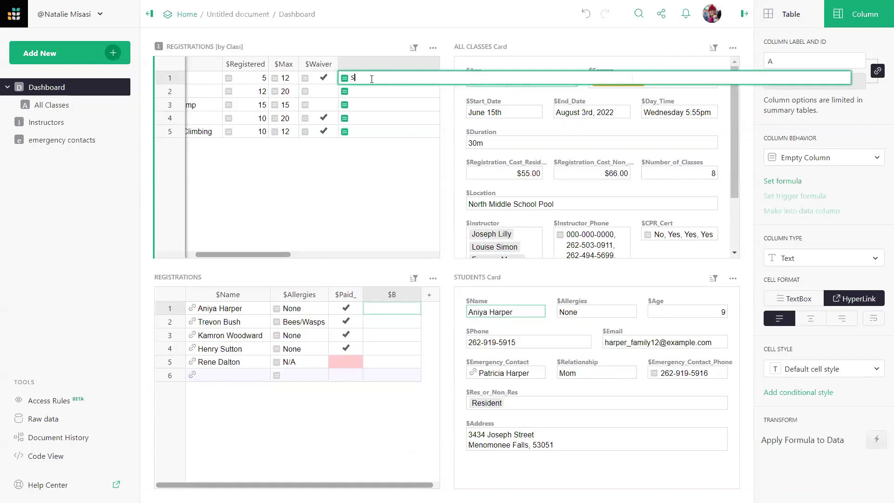
text(ELF_)
key(Tab)
text(/P)
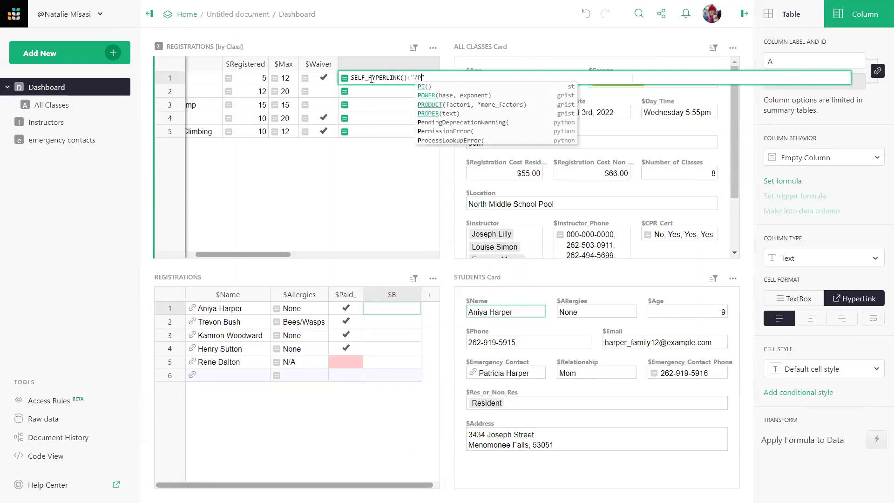
text(/6)
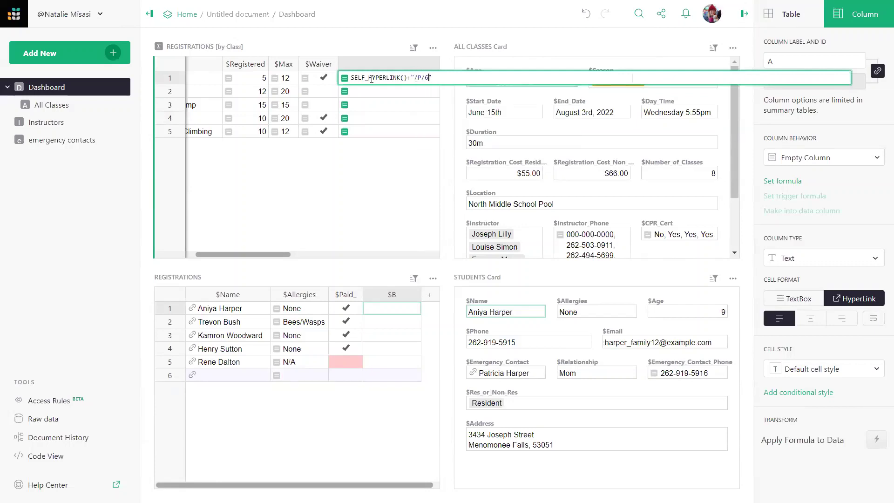
key(Return)
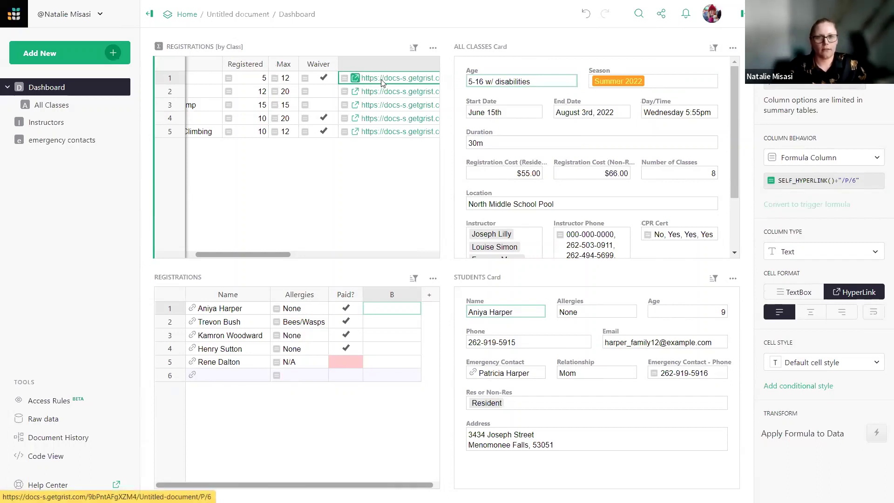
key(Down)
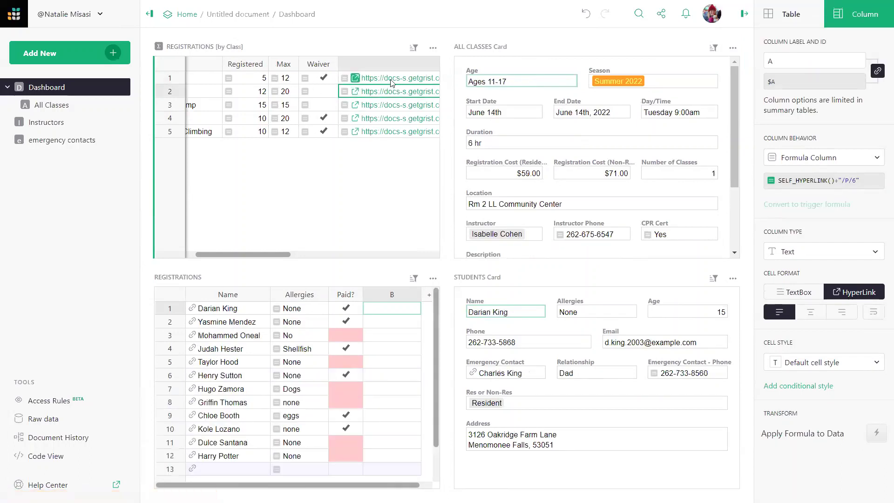
double_click(391, 79)
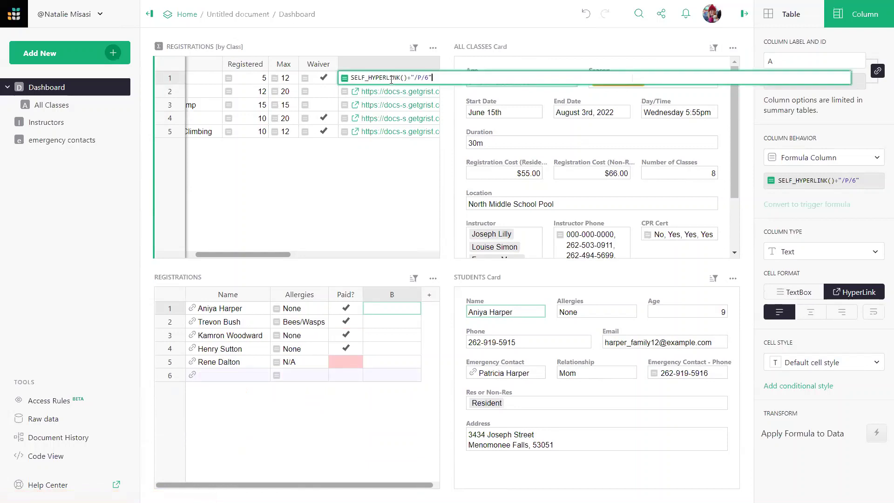
click(420, 78)
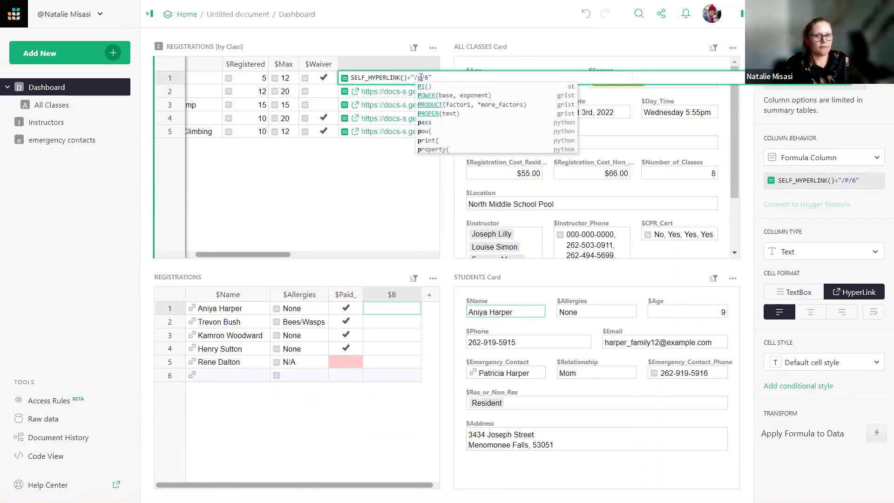
key(BackSpace)
text(p)
key(Return)
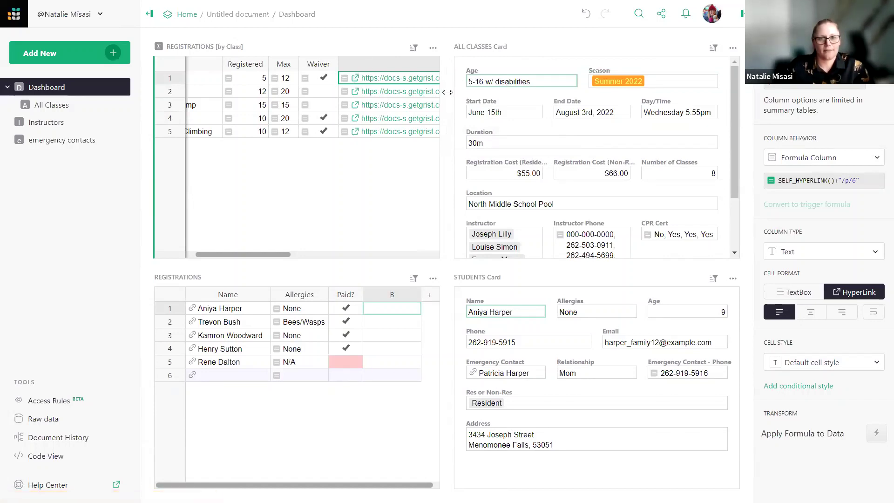
Narrow the summary table to widen the All Classes card, then review column A's formula
drag(447, 92, 396, 98)
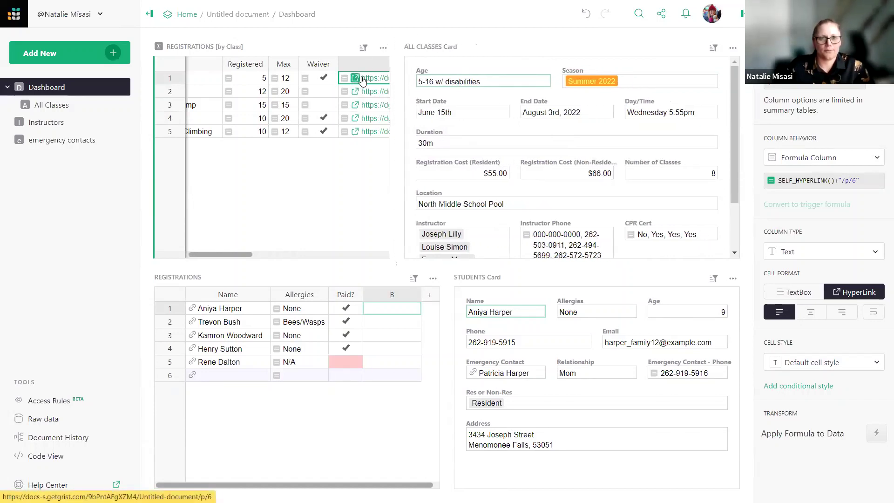
scroll(362, 80, left, 5)
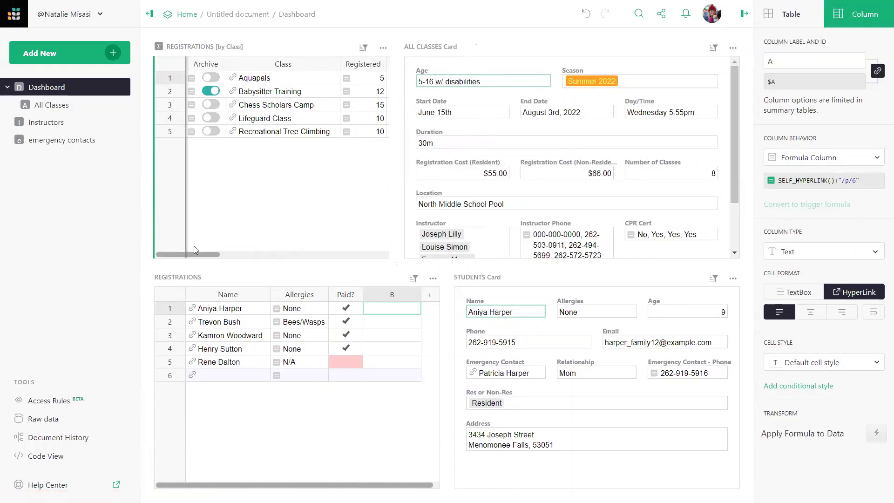
mouse_move(217, 253)
mouse_down()
mouse_move(201, 254)
mouse_move(225, 256)
mouse_move(221, 245)
mouse_up()
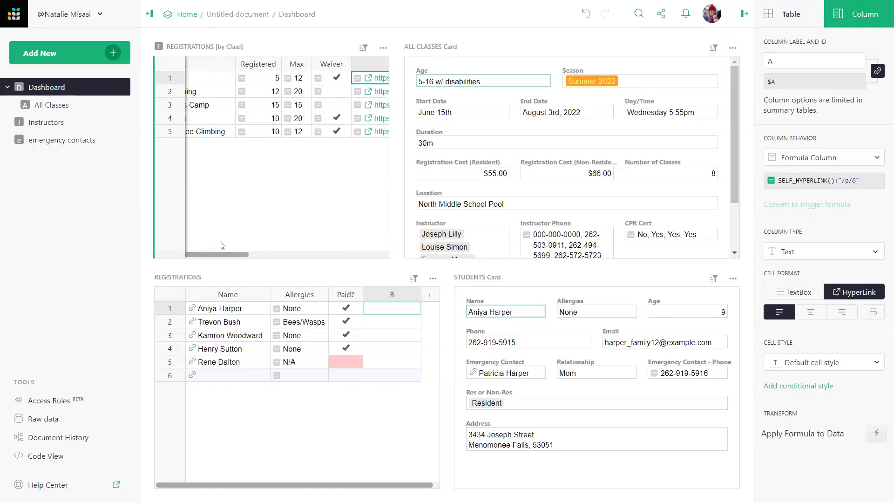
click(873, 180)
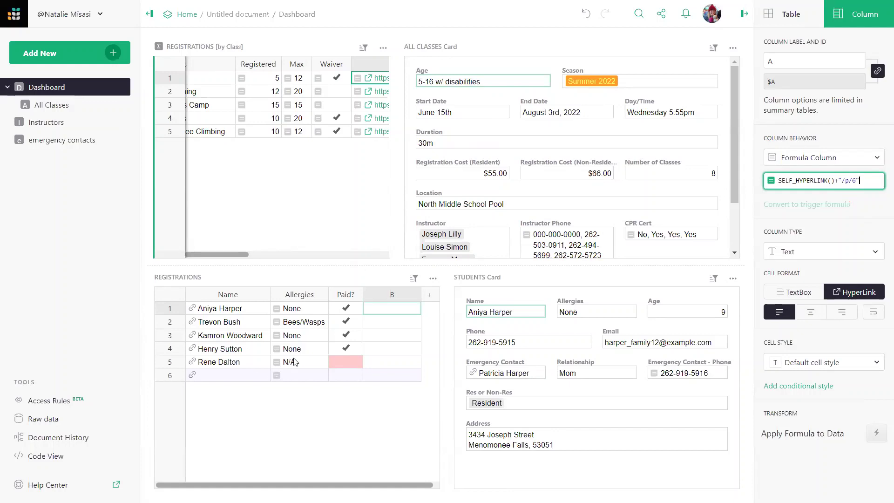
Delete the test column B from Registrations, then open the second student's row menu
click(382, 295)
click(413, 293)
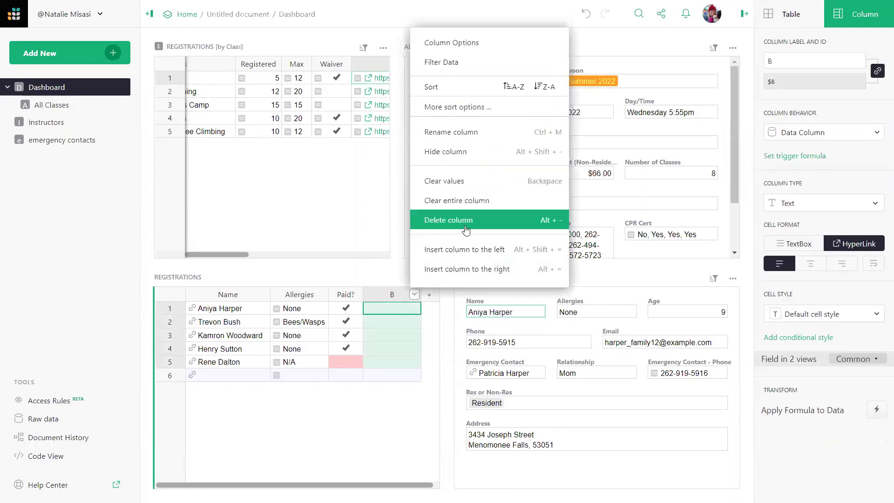
click(463, 220)
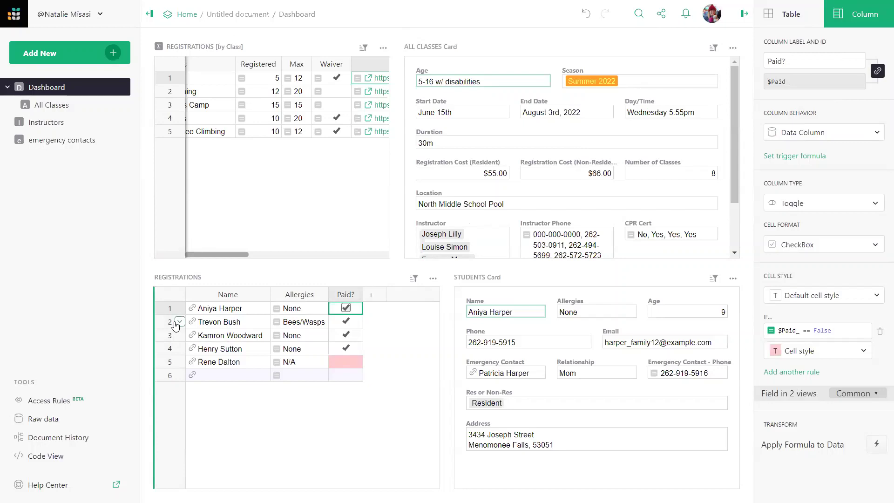
click(179, 322)
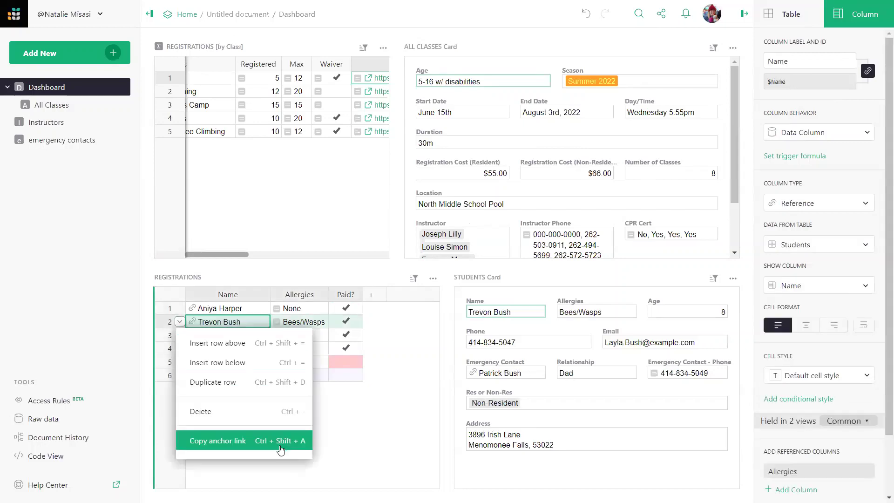